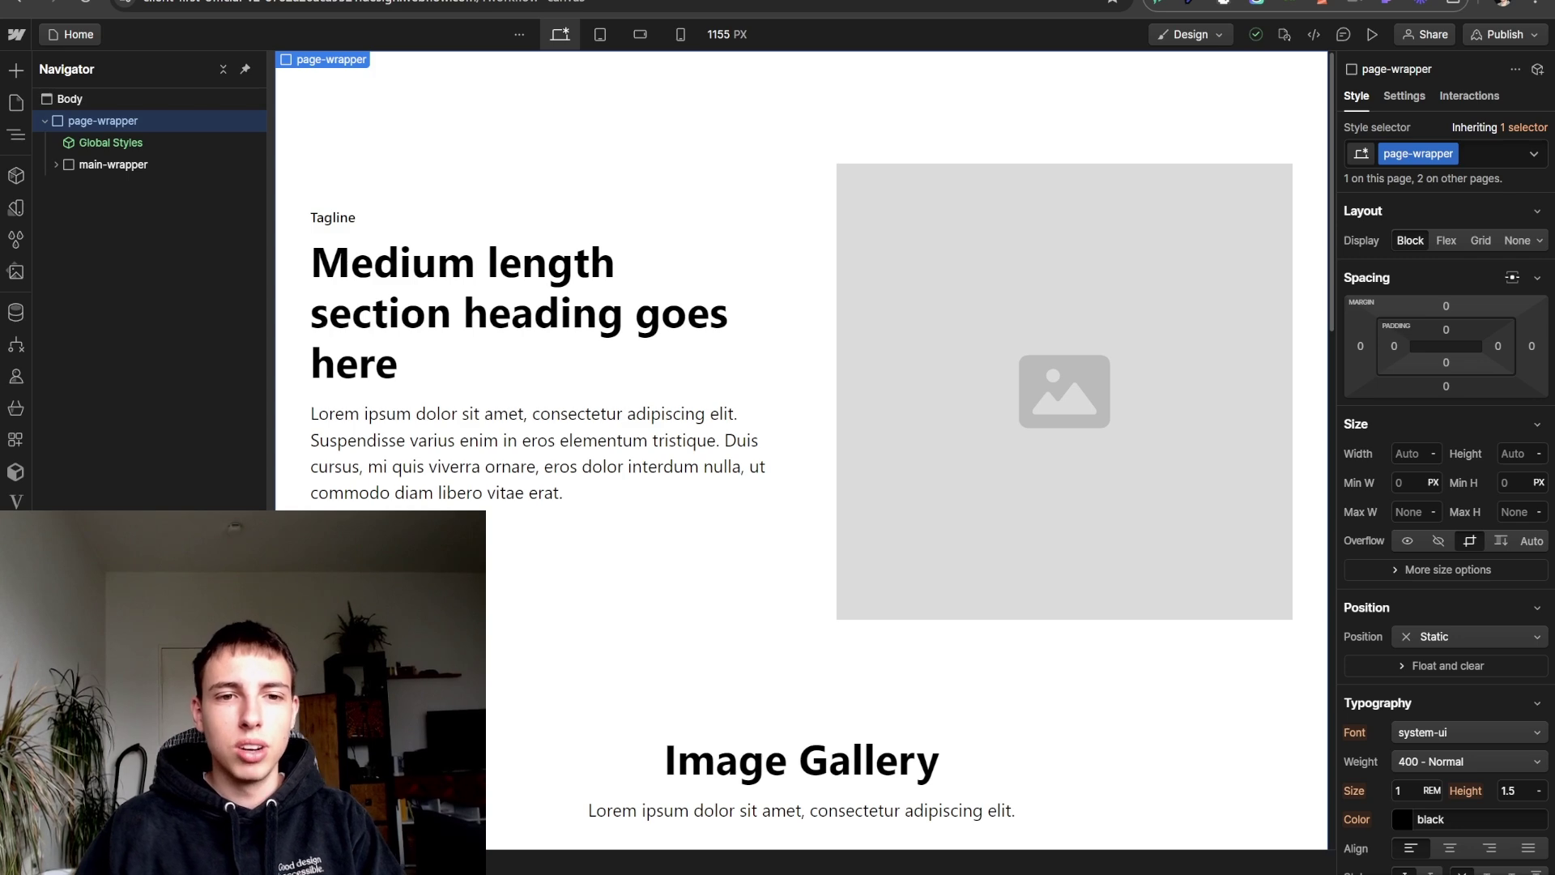
scroll(550, 405, down, 9)
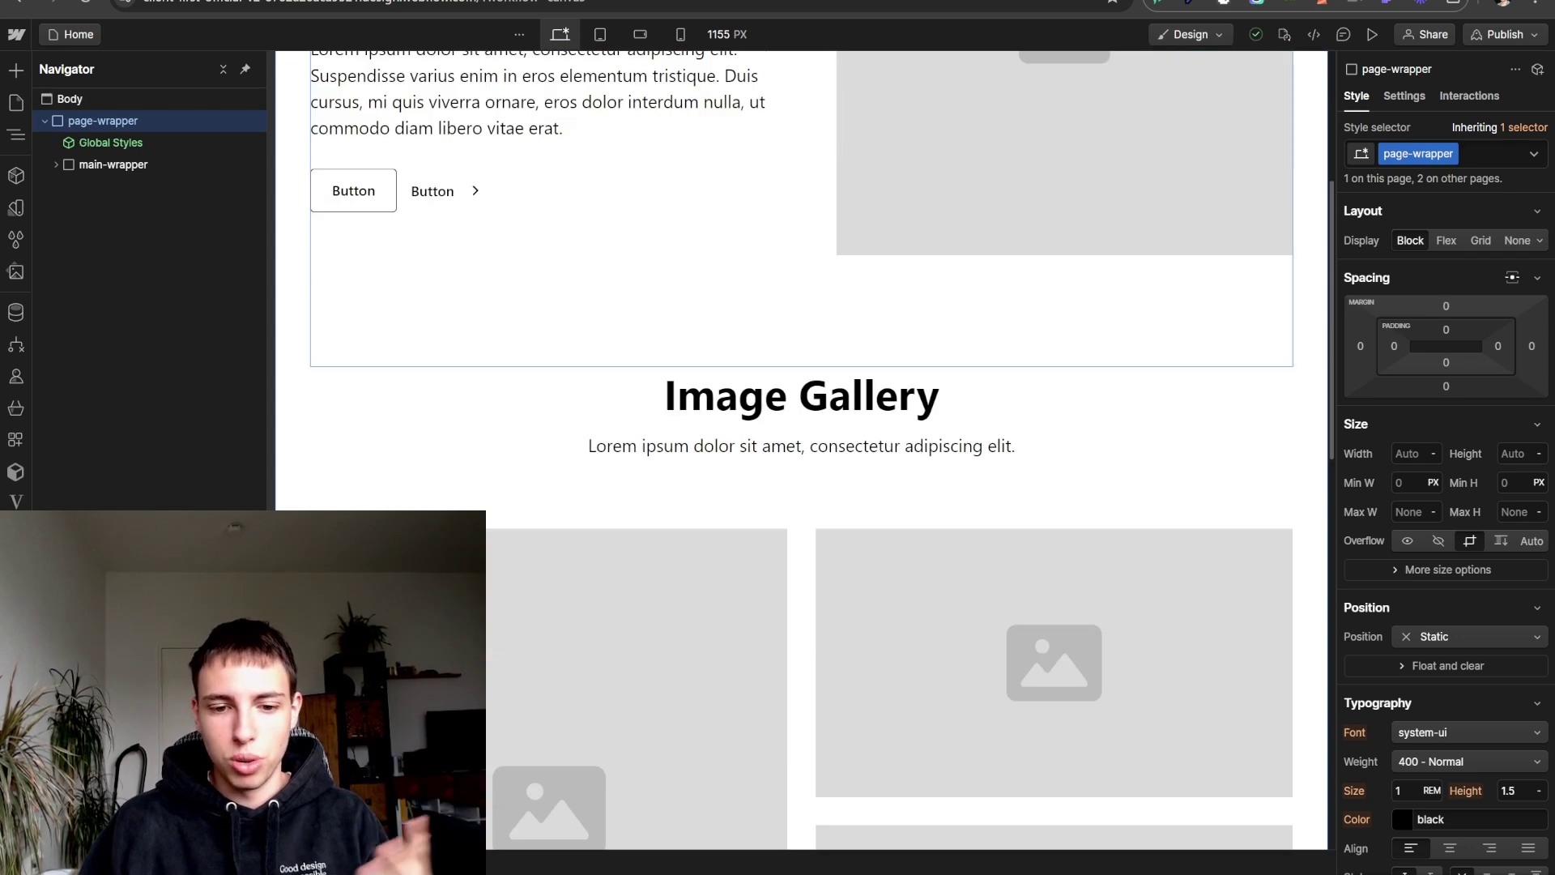
scroll(551, 405, down, 9)
scroll(551, 405, up, 18)
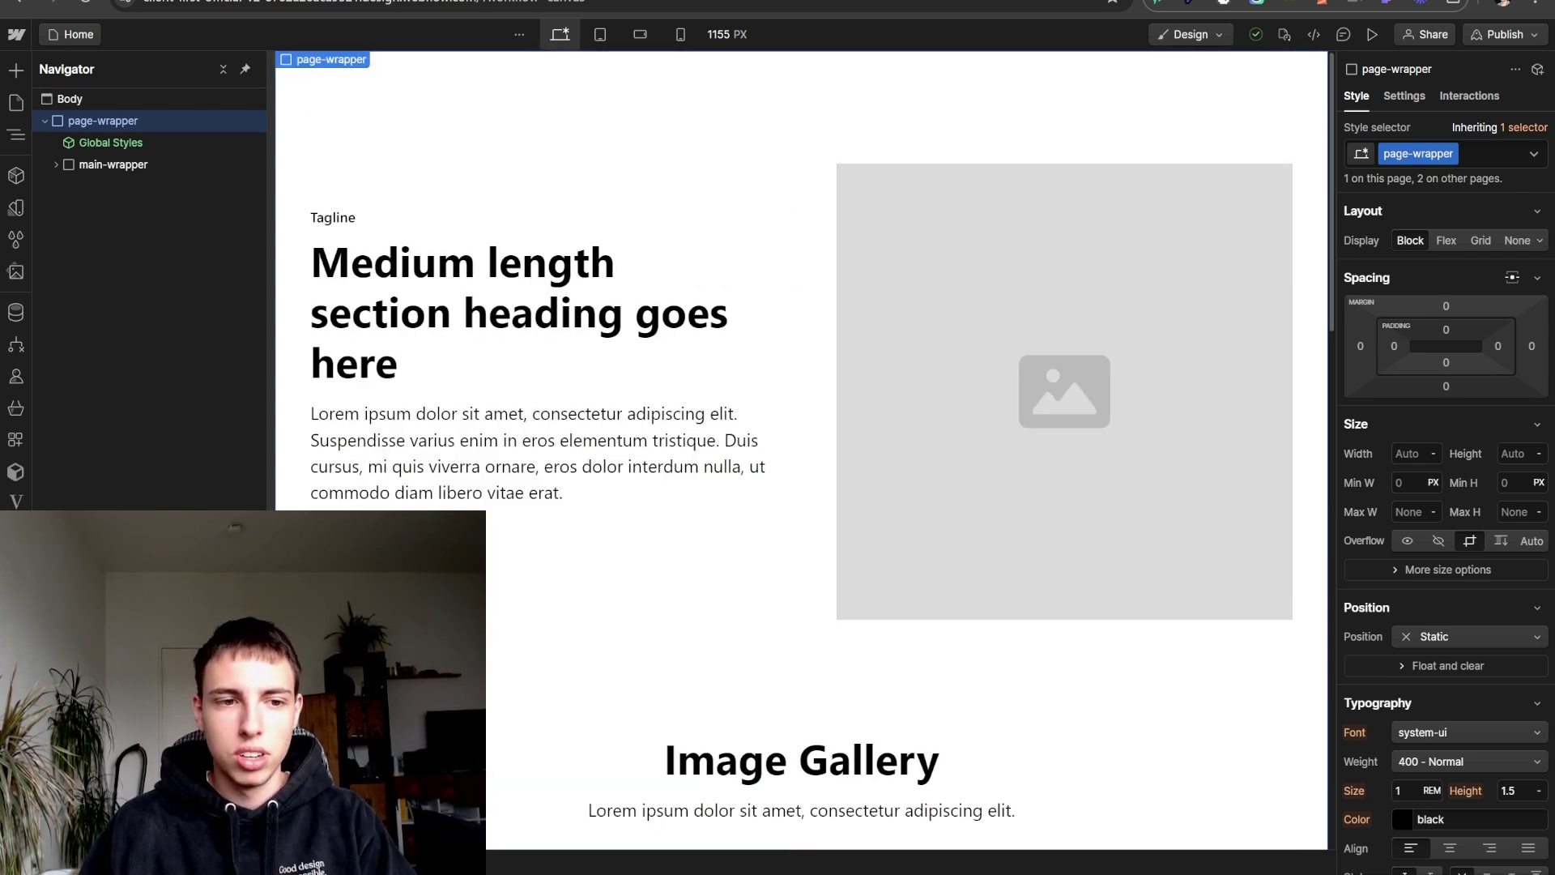
click(356, 0)
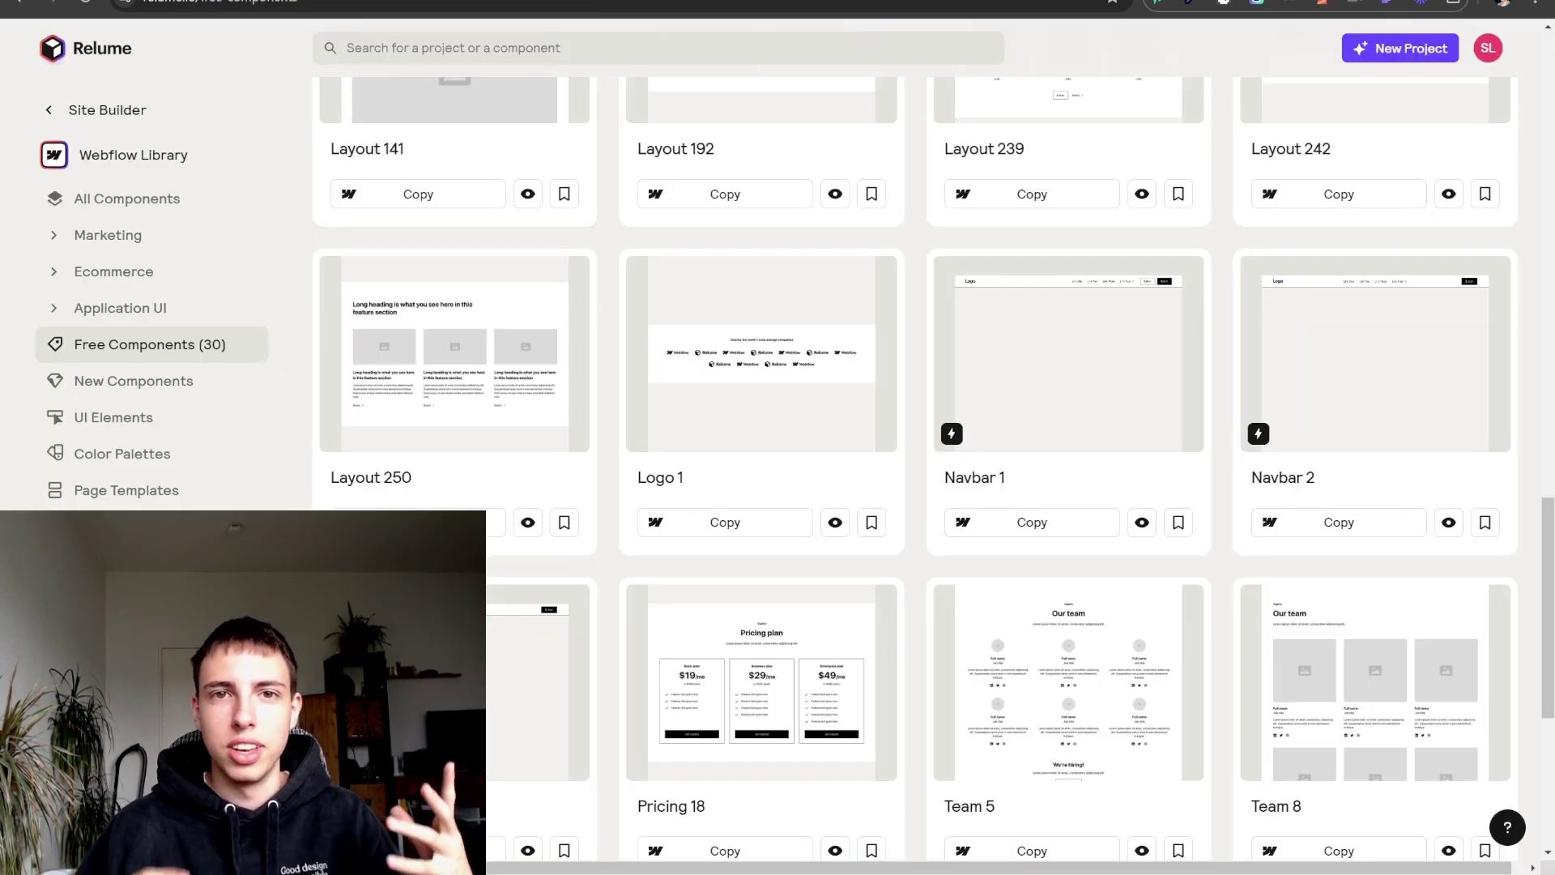
key(ctrl+shift+Tab)
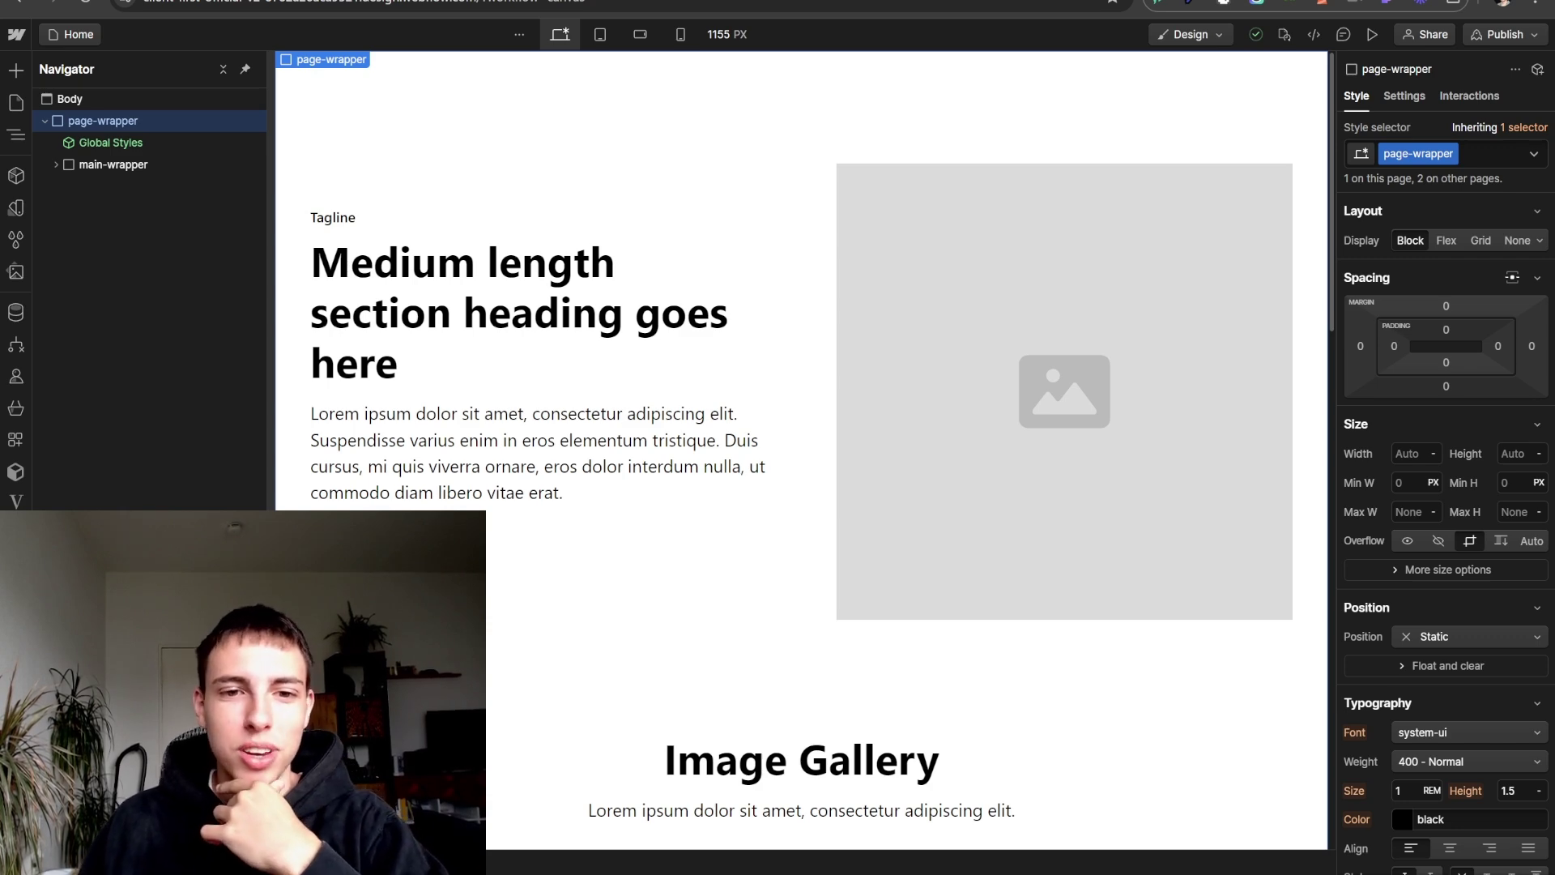
- Switch to the Relume free components library and copy the Navbar 1 component for Webflow
key(ctrl+Tab)
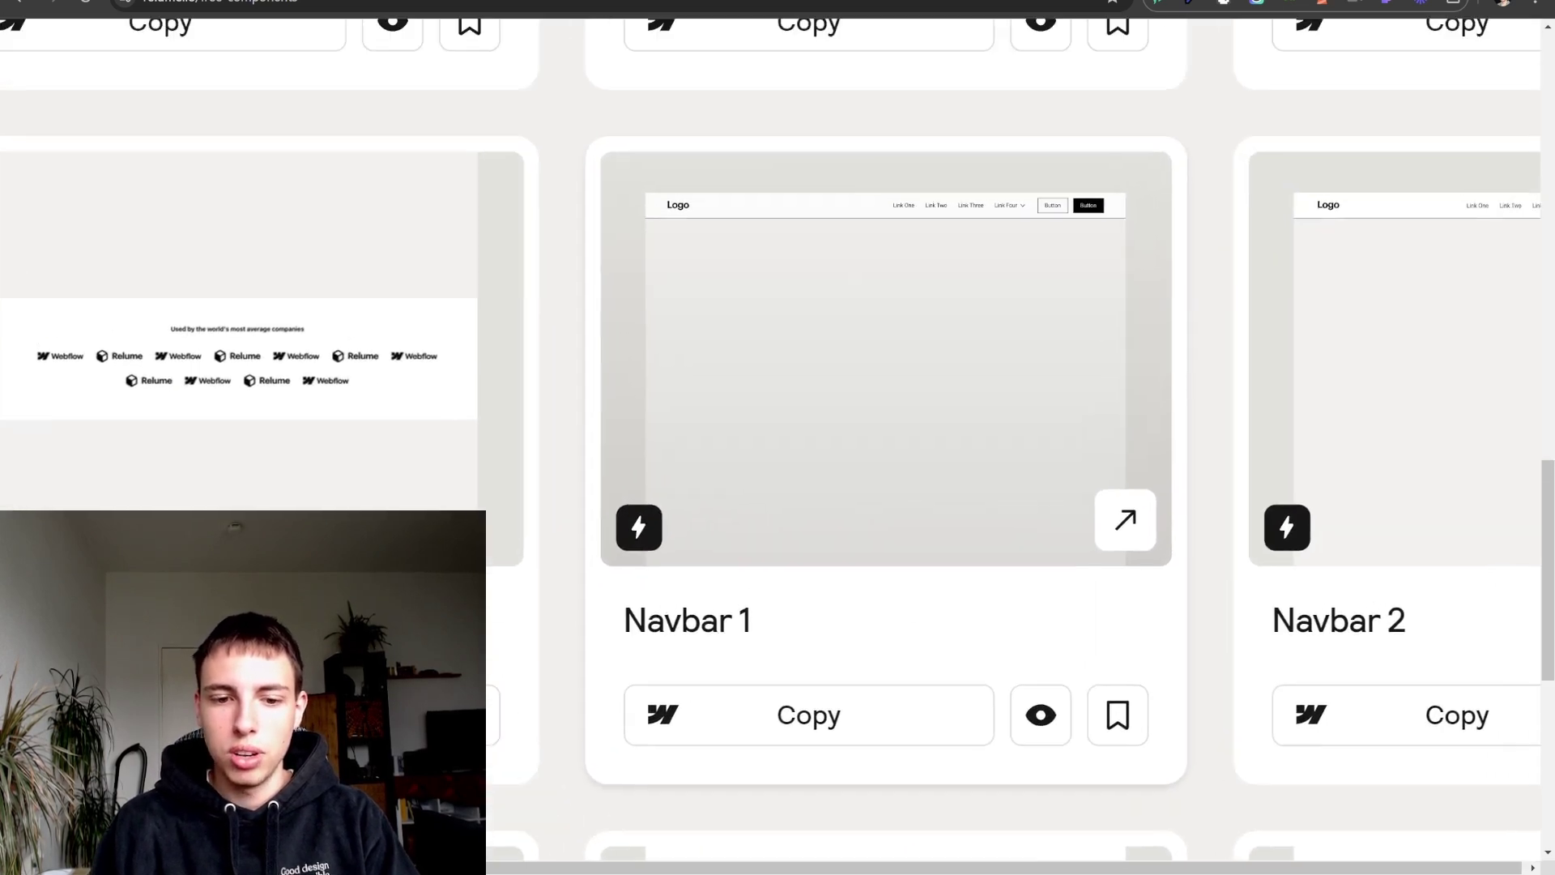
scroll(886, 454, right, 1)
scroll(886, 453, down, 1)
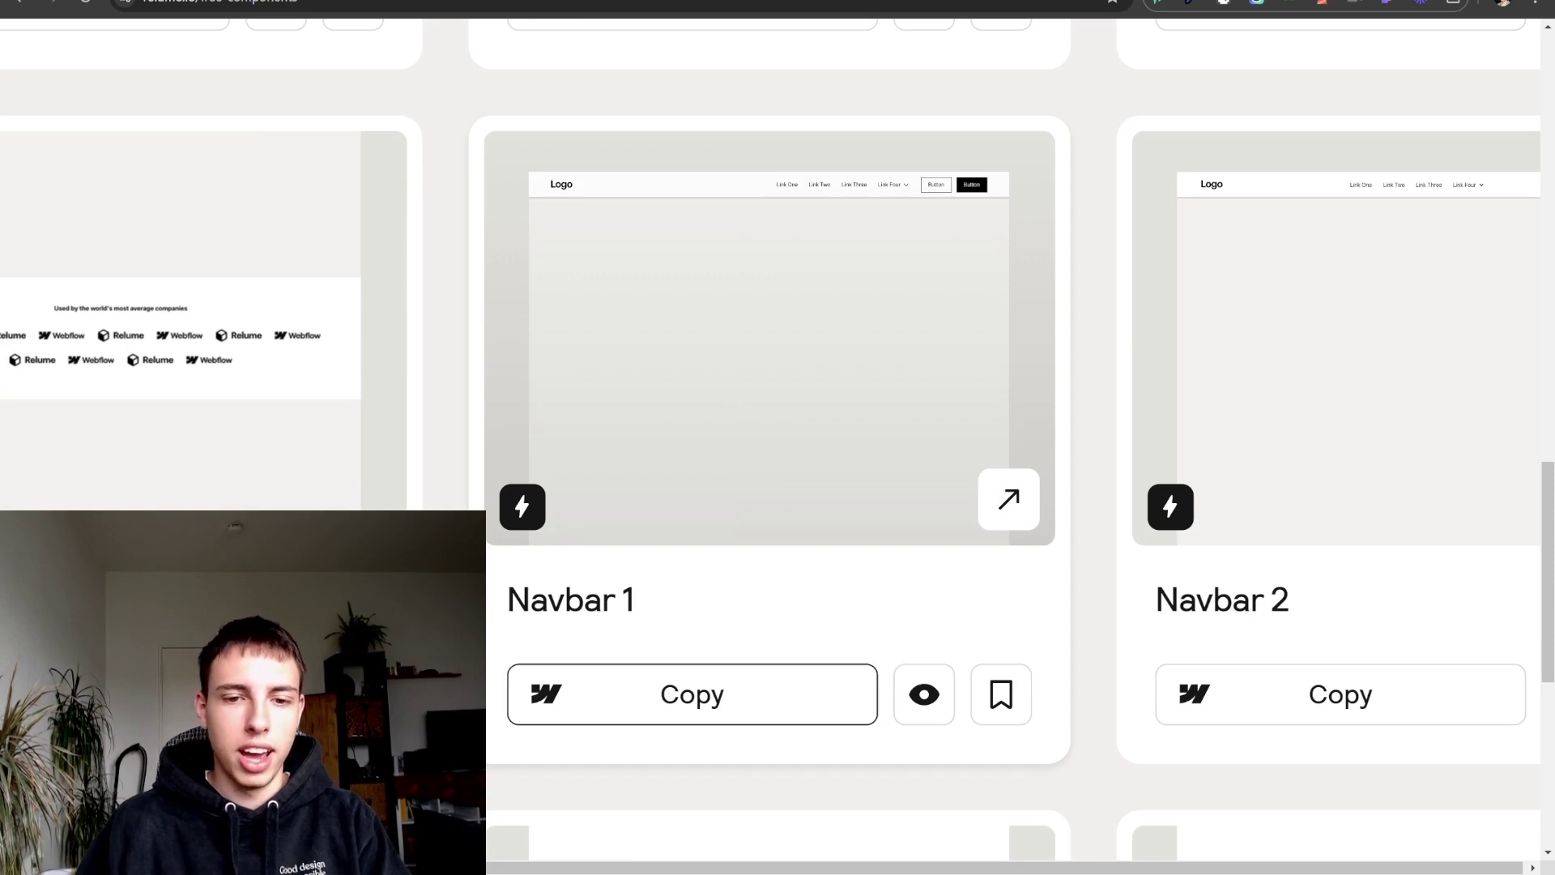
click(692, 694)
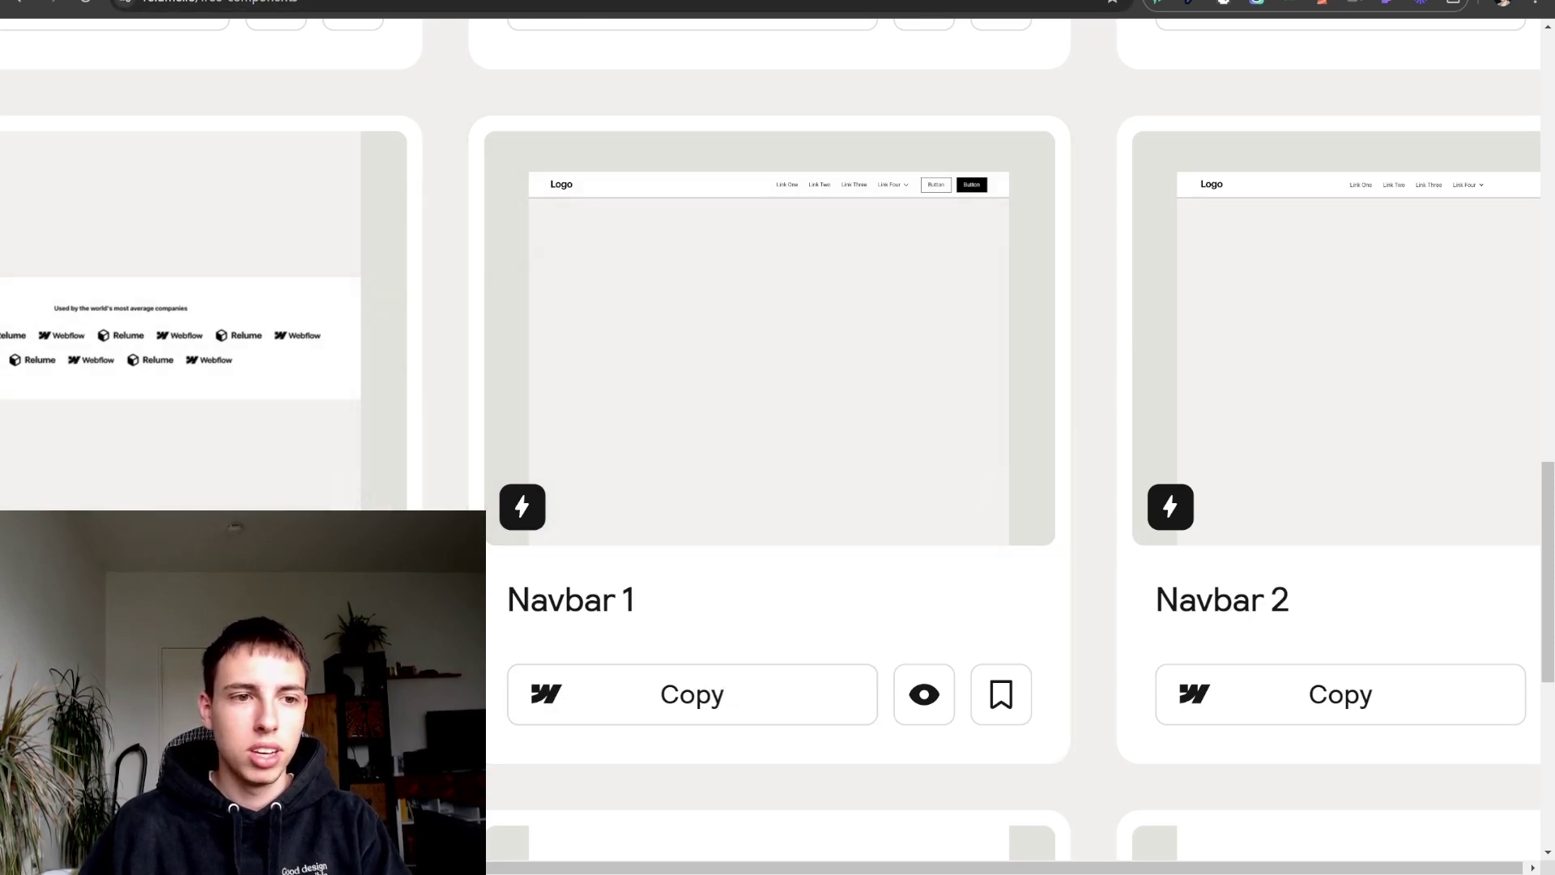
- Return to the Webflow Home page and paste the navbar inside page-wrapper, directly above main-wrapper
click(154, 2)
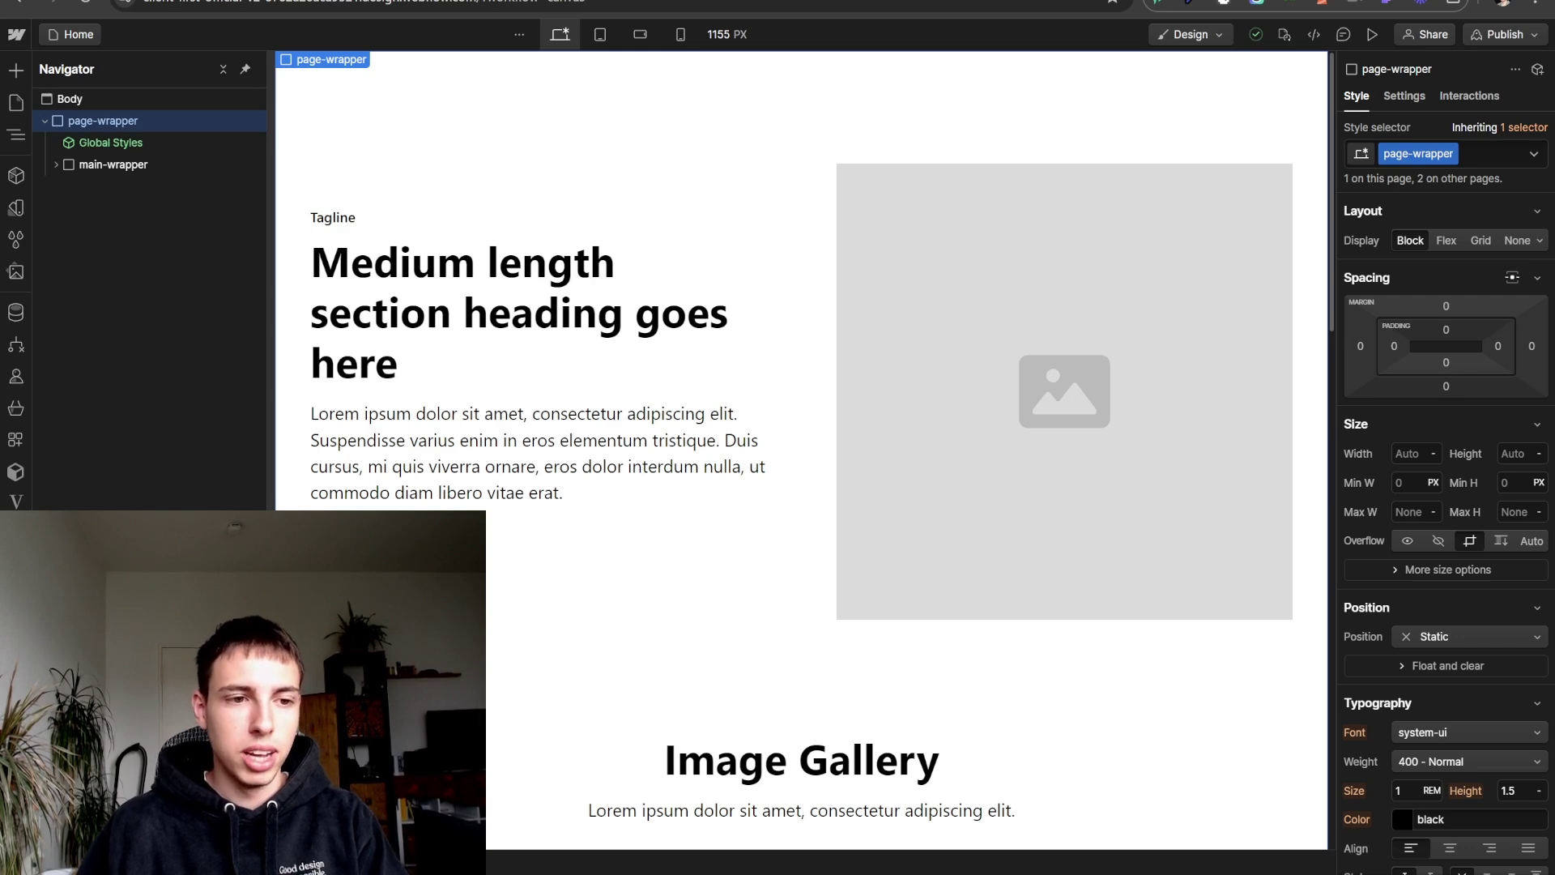
key(ctrl+v)
scroll(801, 454, down, 15)
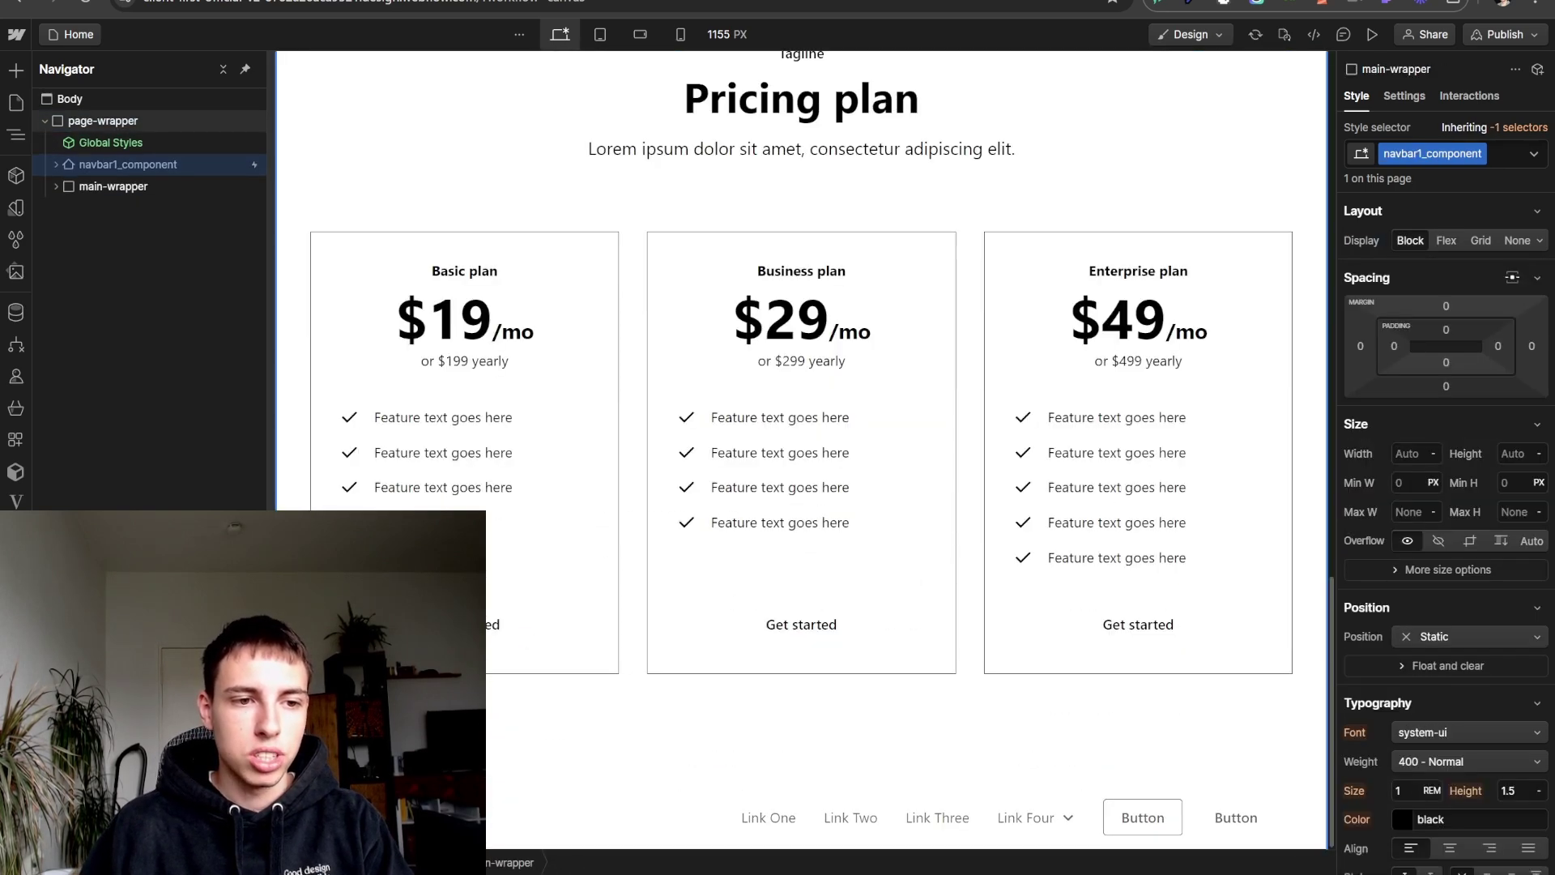
drag(128, 186, 128, 166)
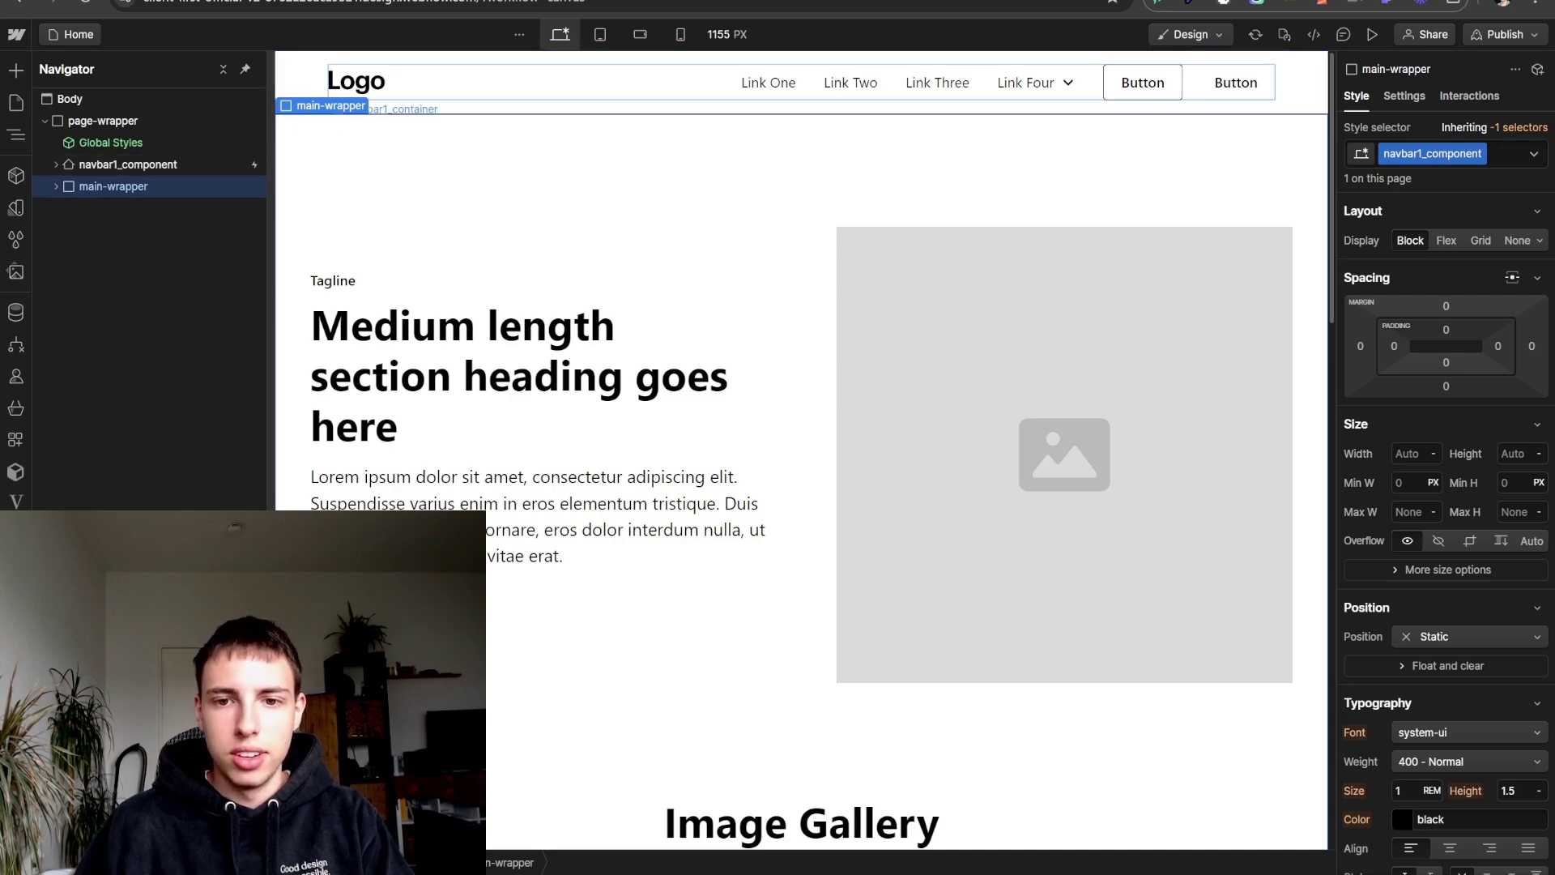
- Replace the first navbar button's classes with the existing class button, and delete the second navbar button
click(1143, 83)
key(ctrl+Return)
key(BackSpace)
key(BackSpace)
key(BackSpace)
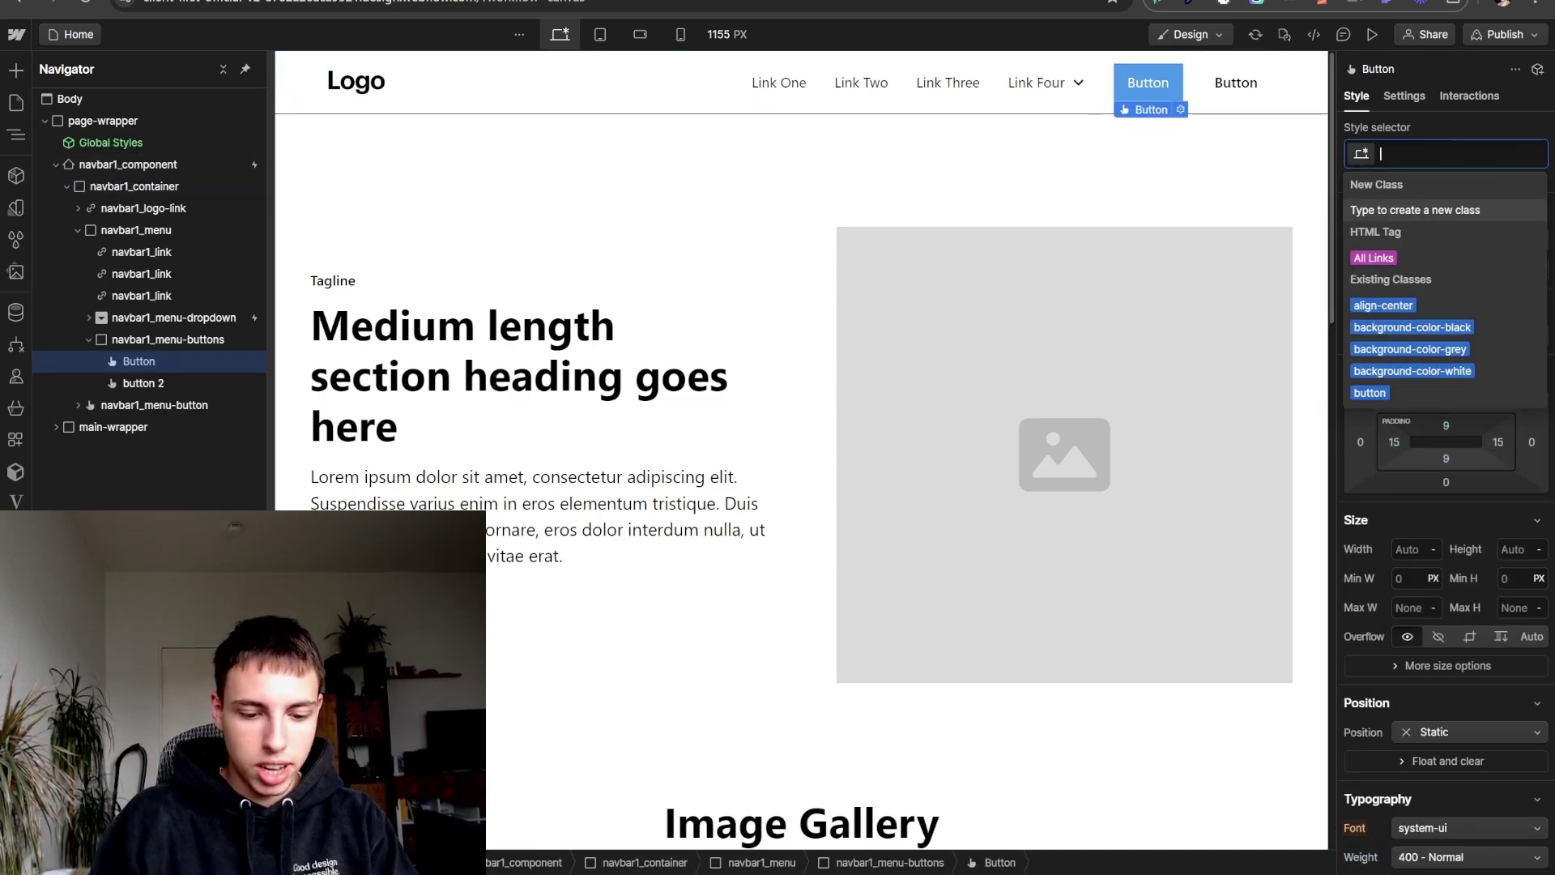
text(button)
key(Return)
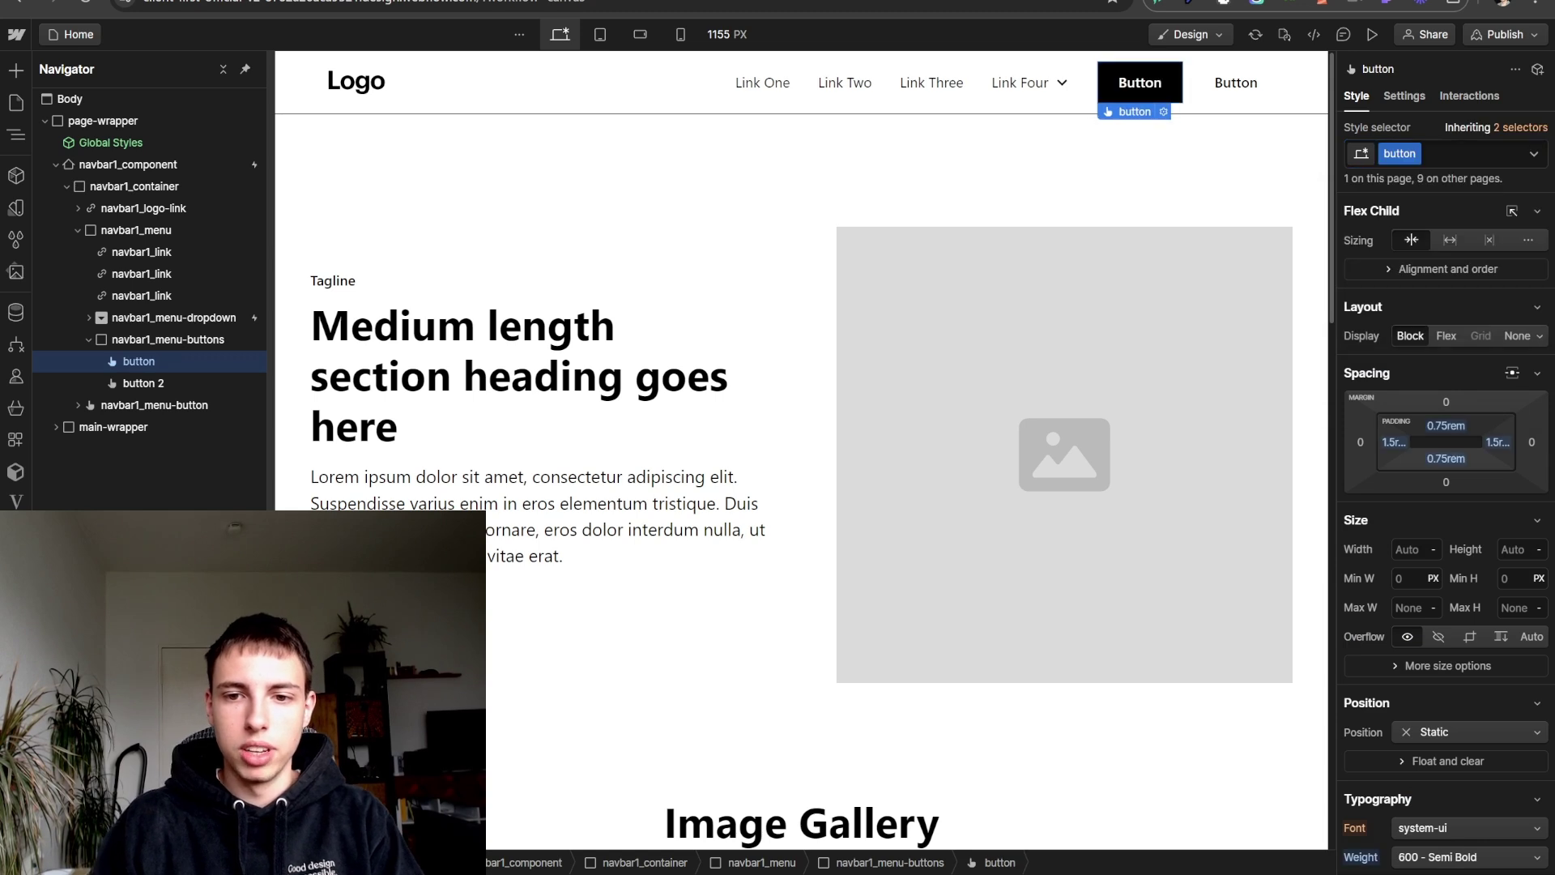
click(1236, 83)
key(Delete)
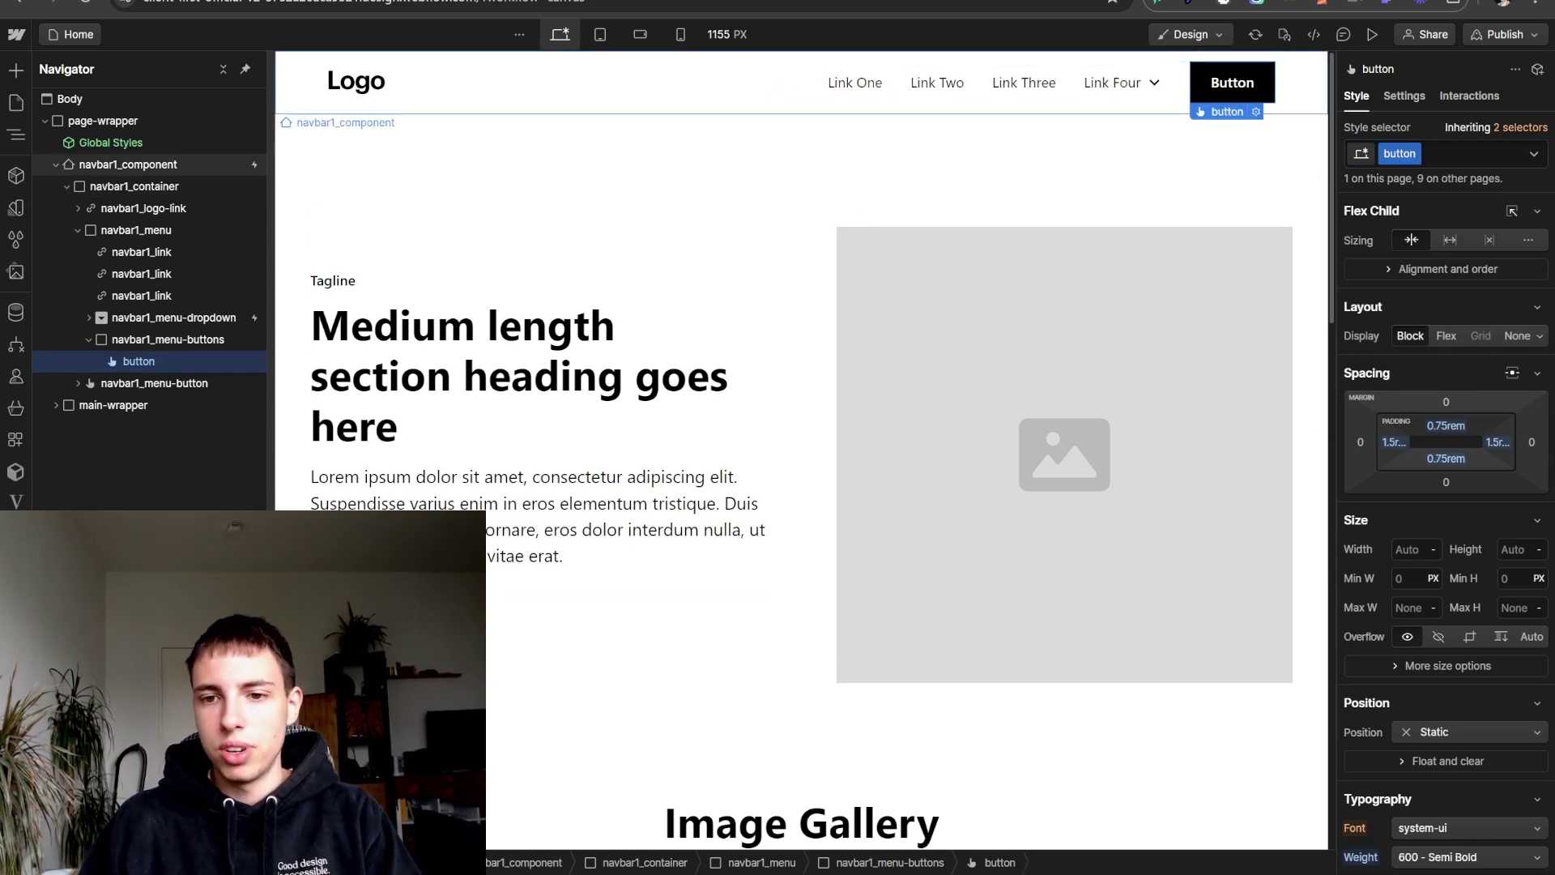
- Preview the navbar at full page width and set the maximum width of navbar1_container to 80 rem
click(1300, 85)
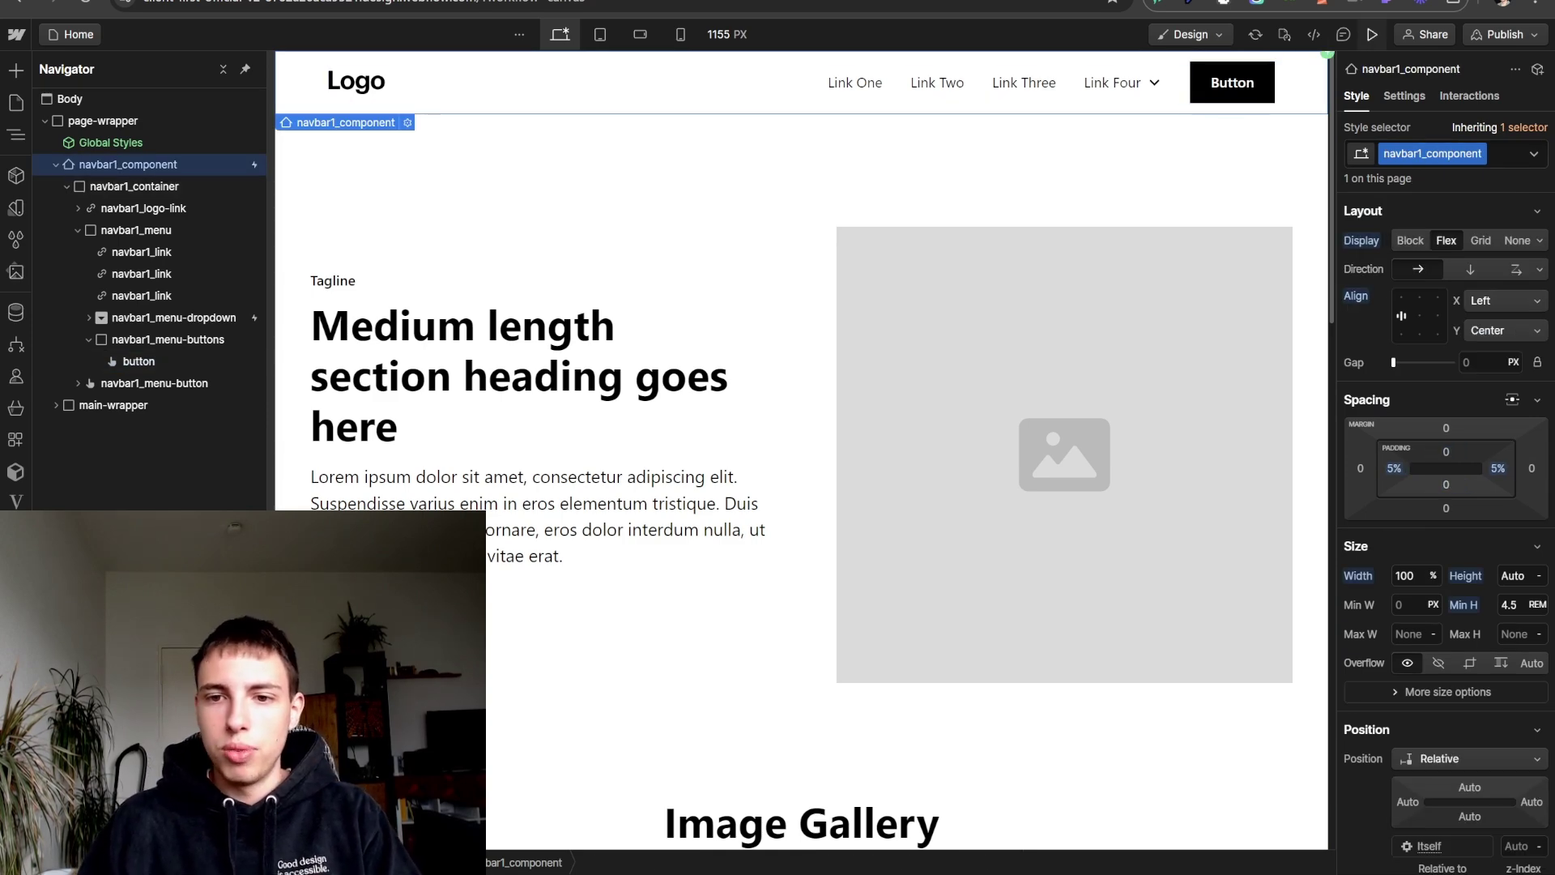
key(super+shift+p)
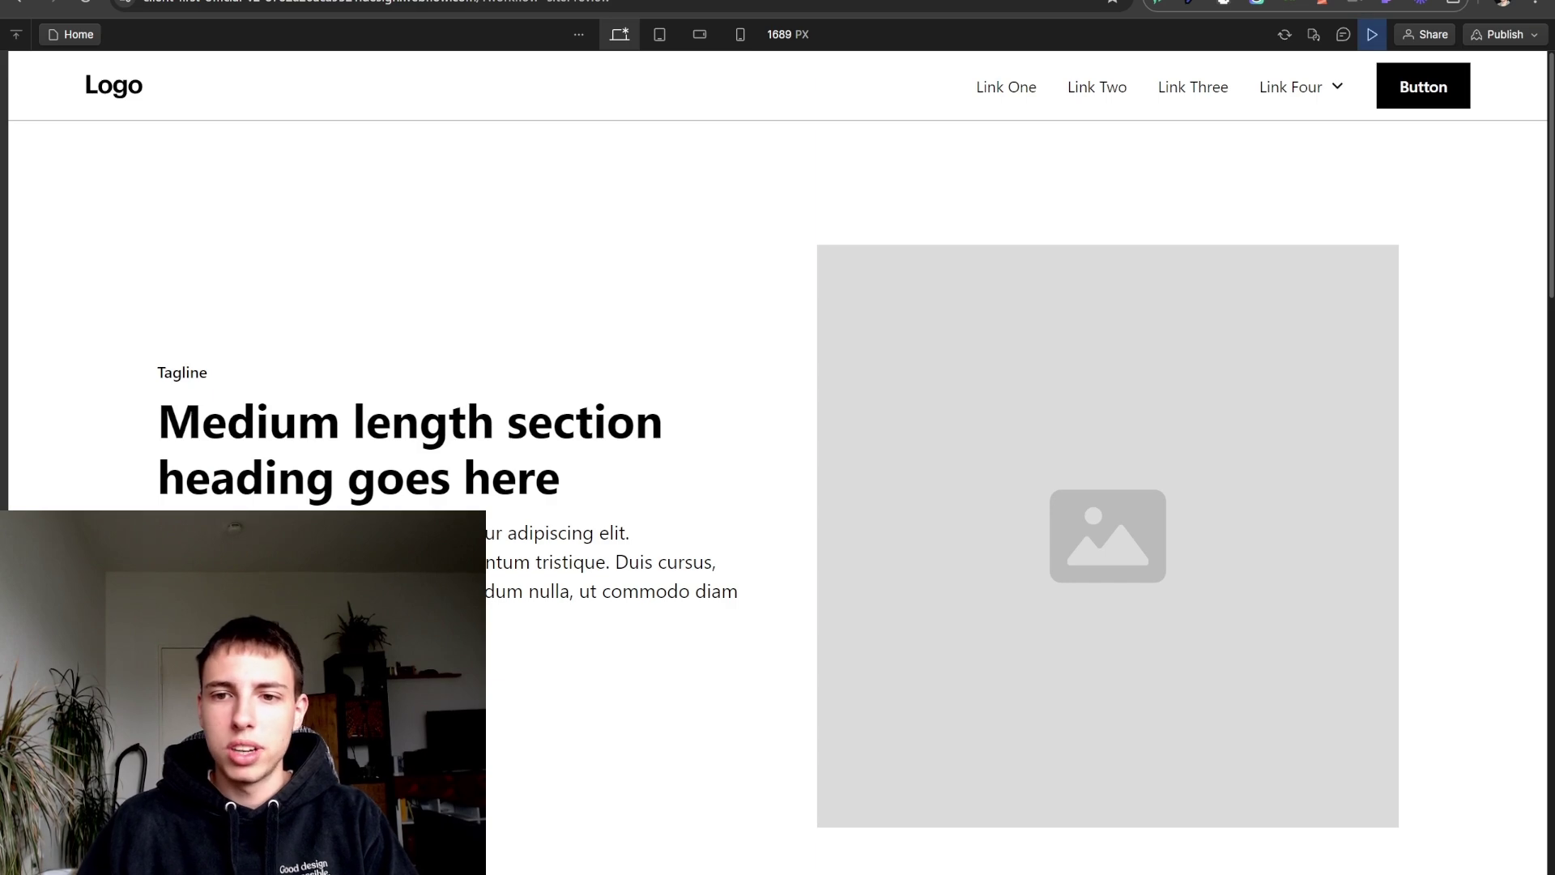
click(1372, 34)
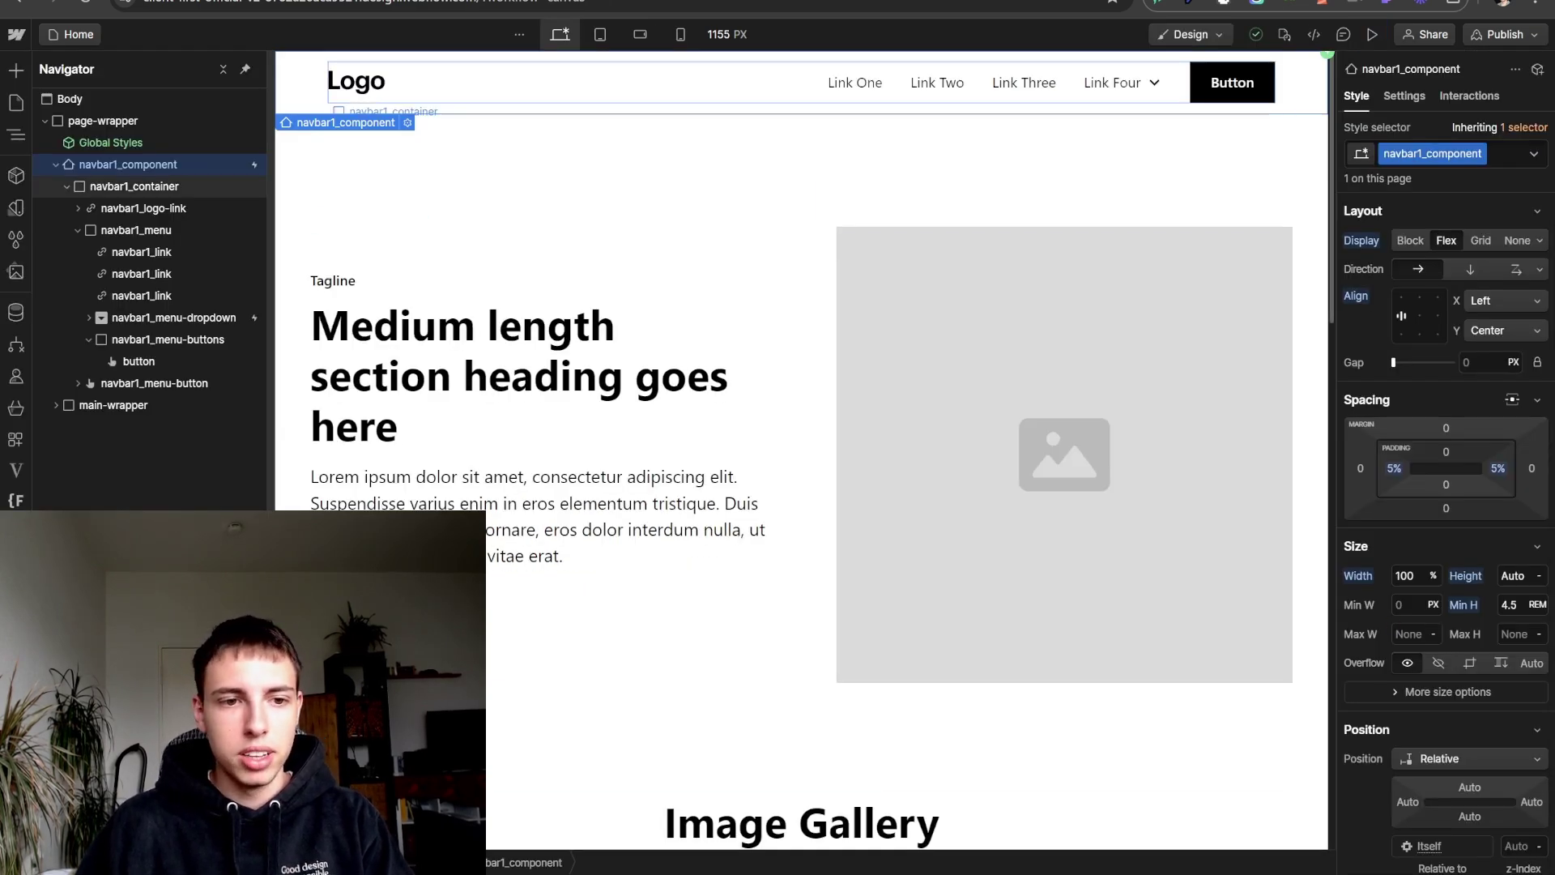
click(616, 82)
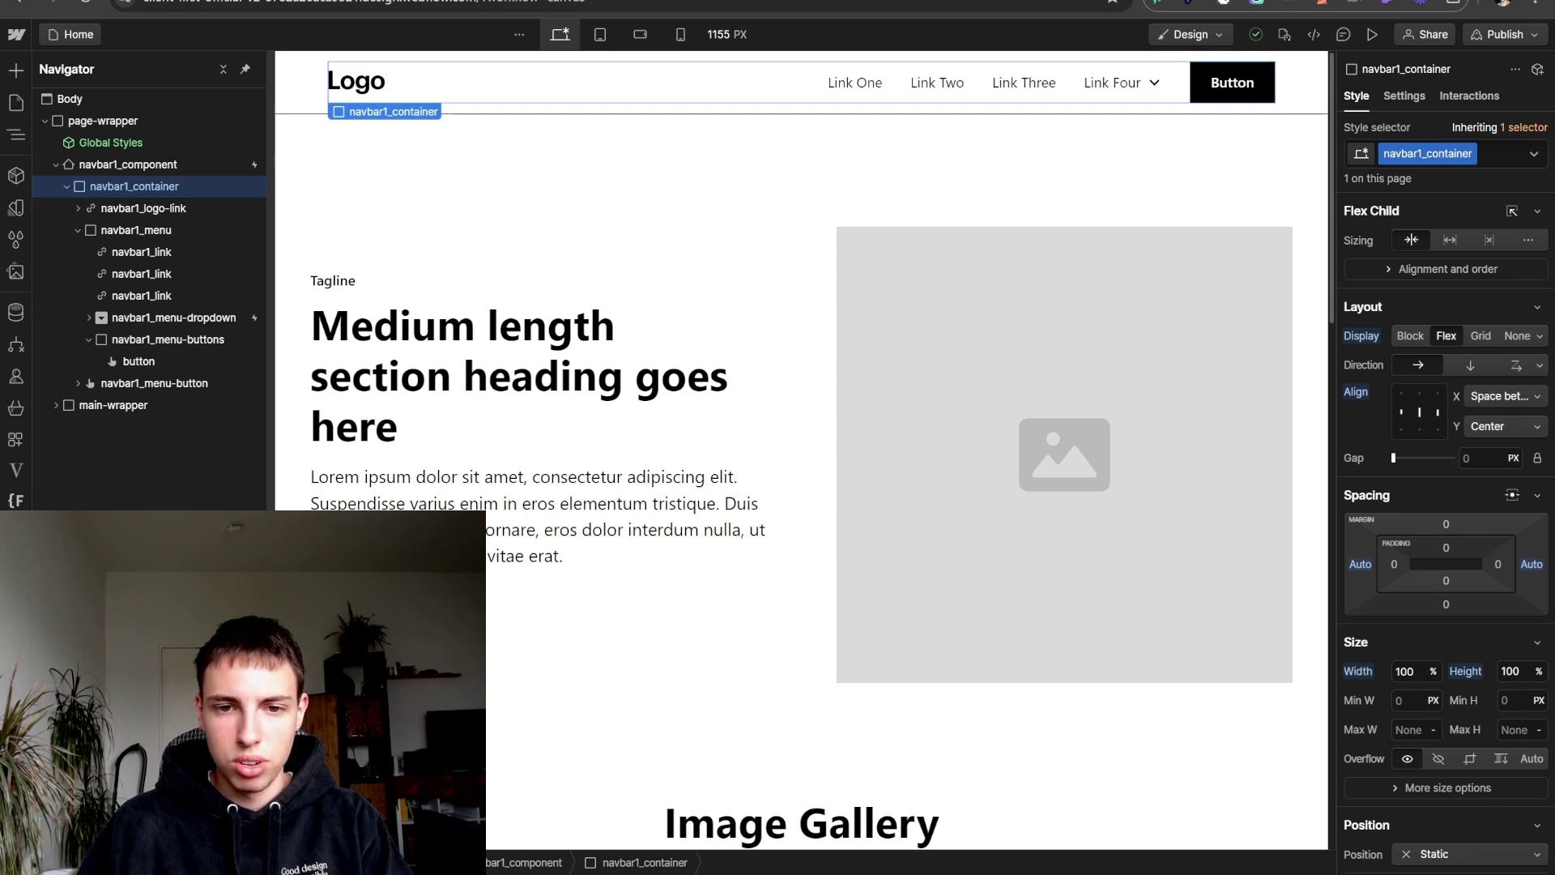
click(1393, 721)
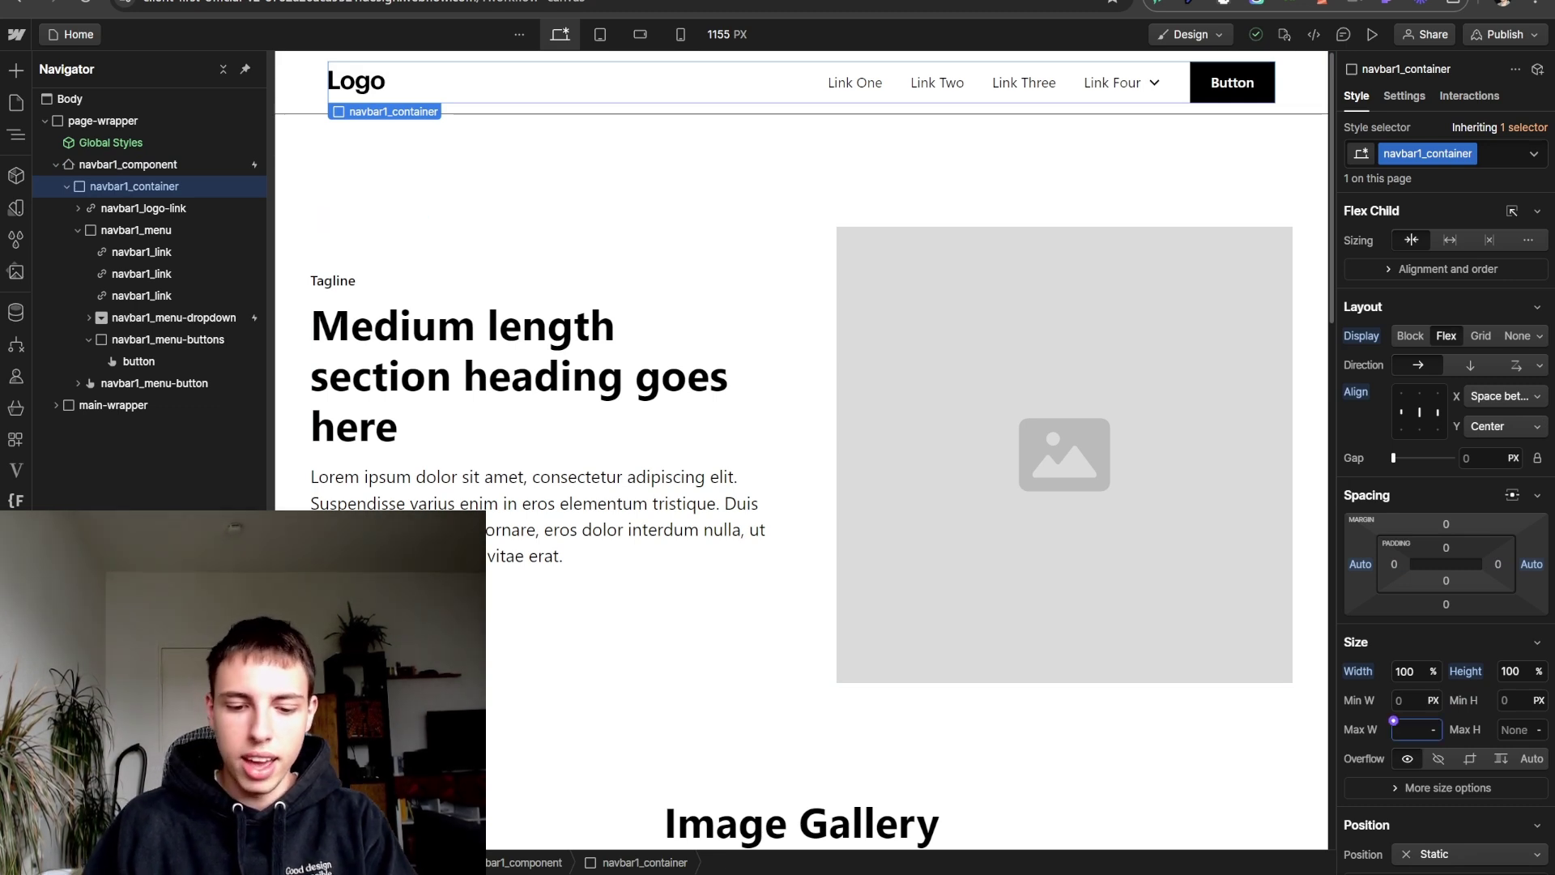
text(1rem+)
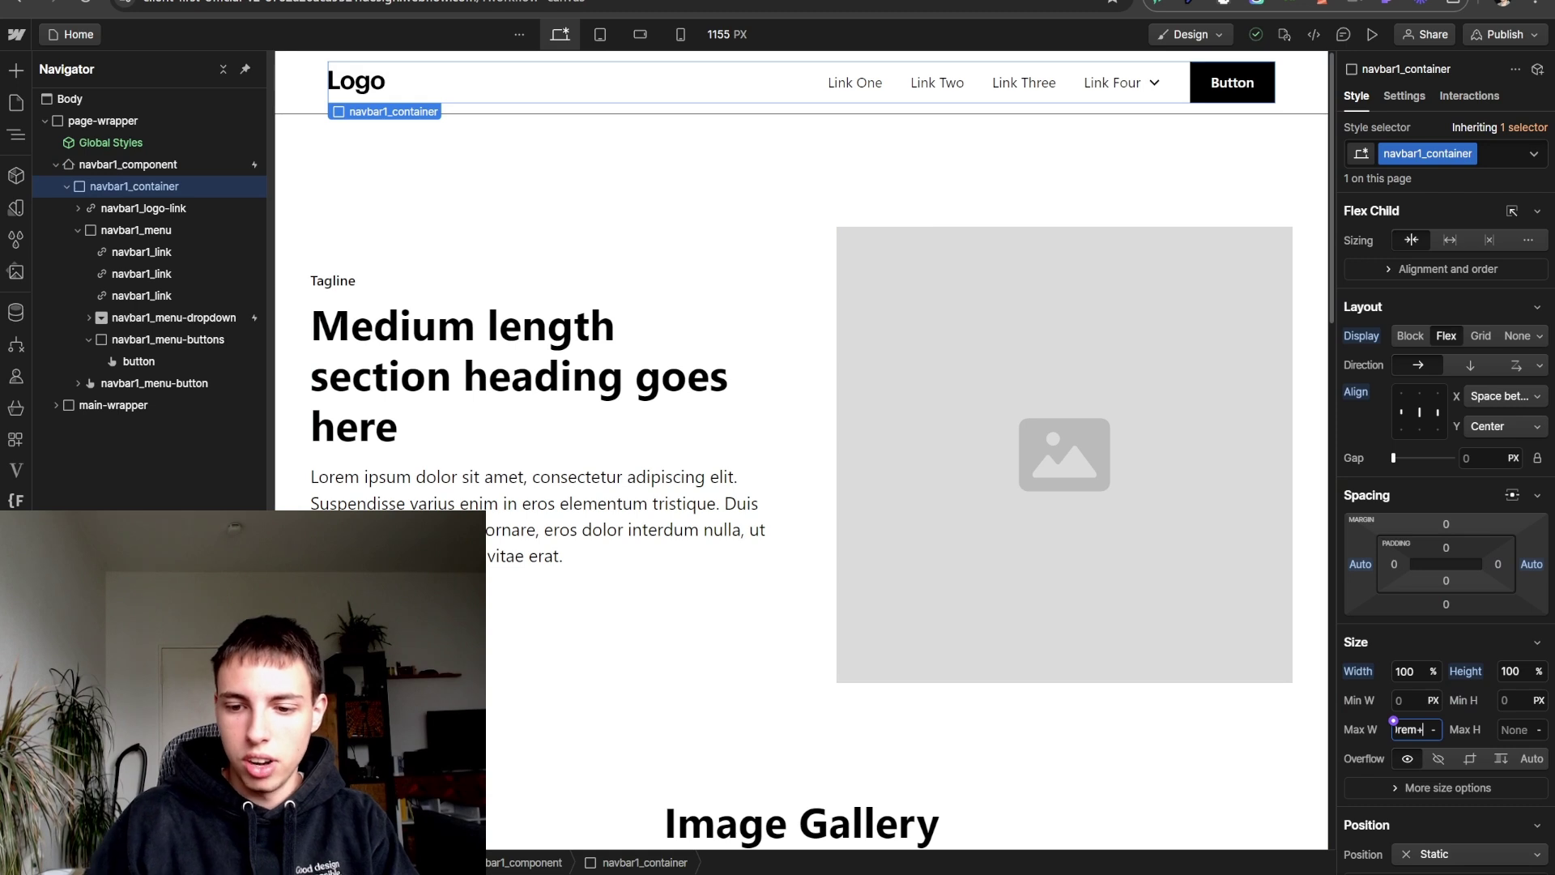
key(Return)
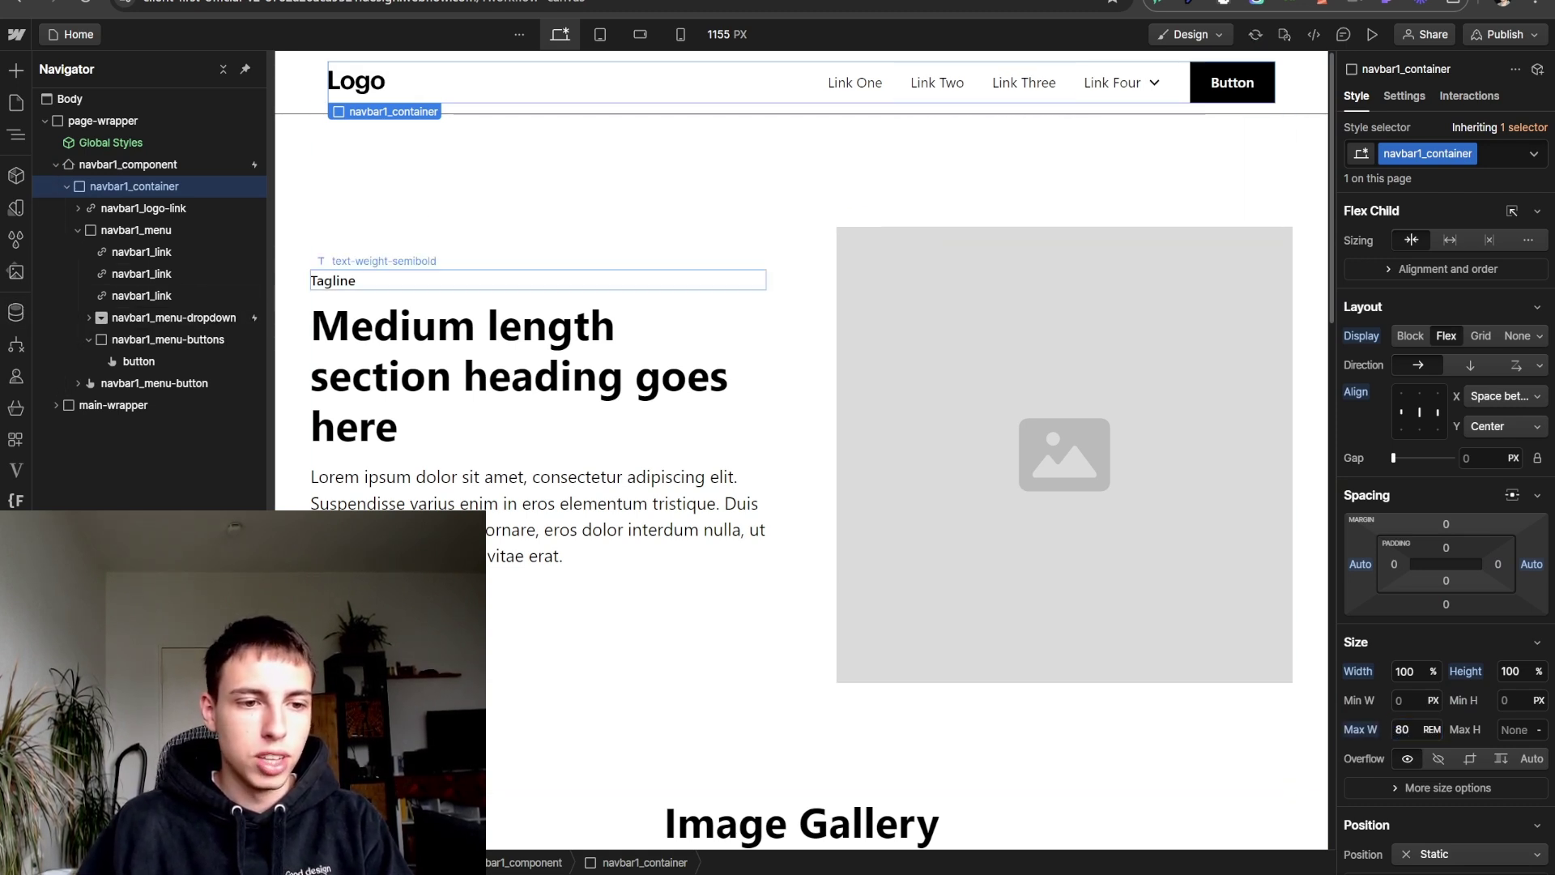
- Check the maximum width of container-large in section_layout1 and preview the navbar's alignment with the page content
click(421, 198)
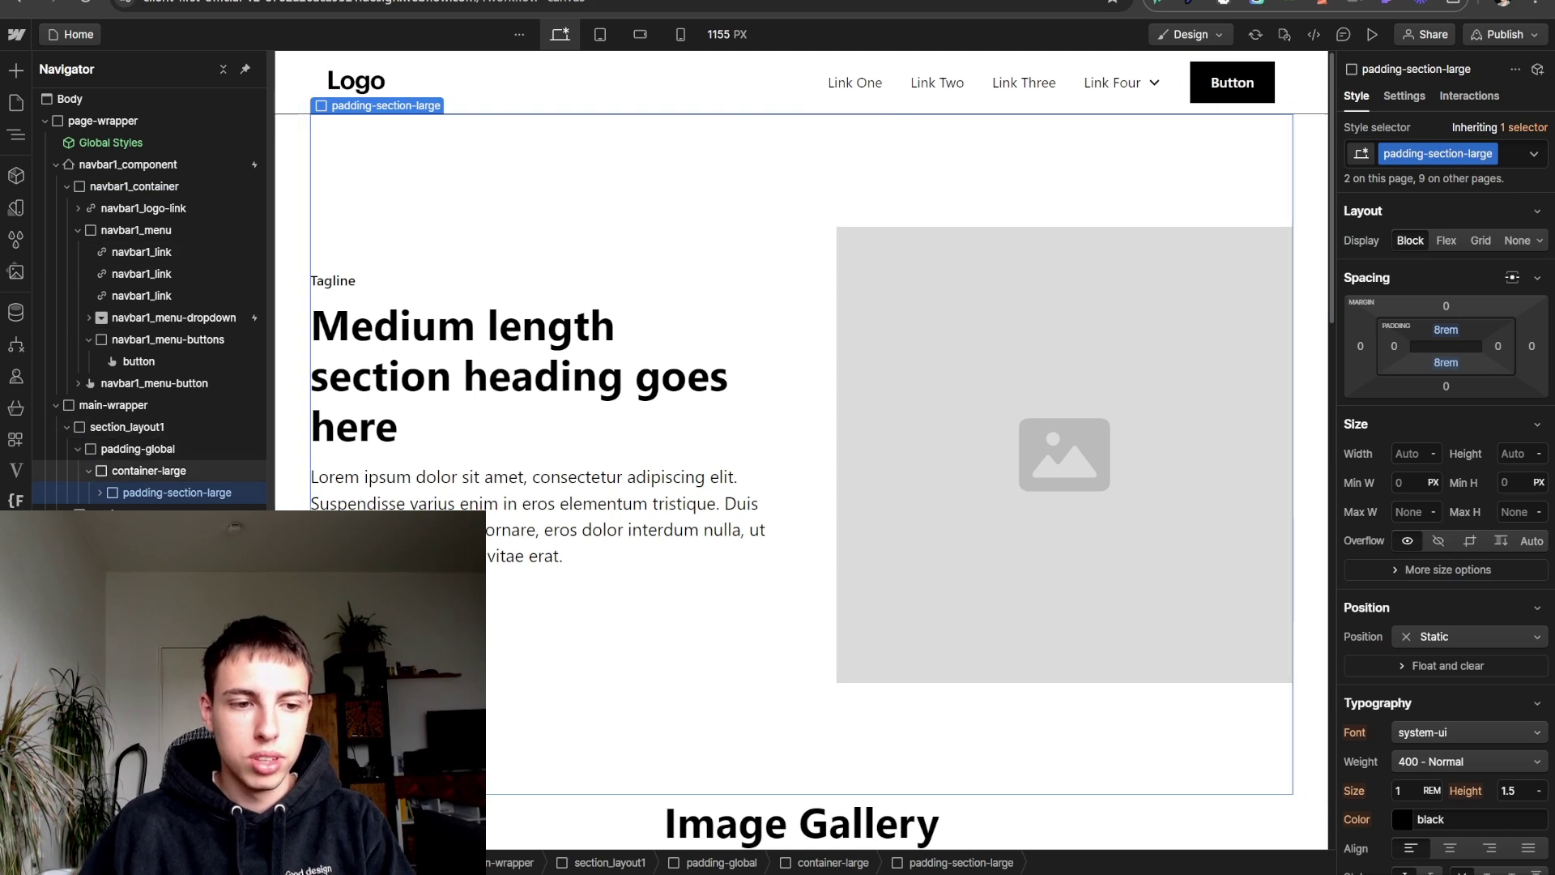
click(149, 471)
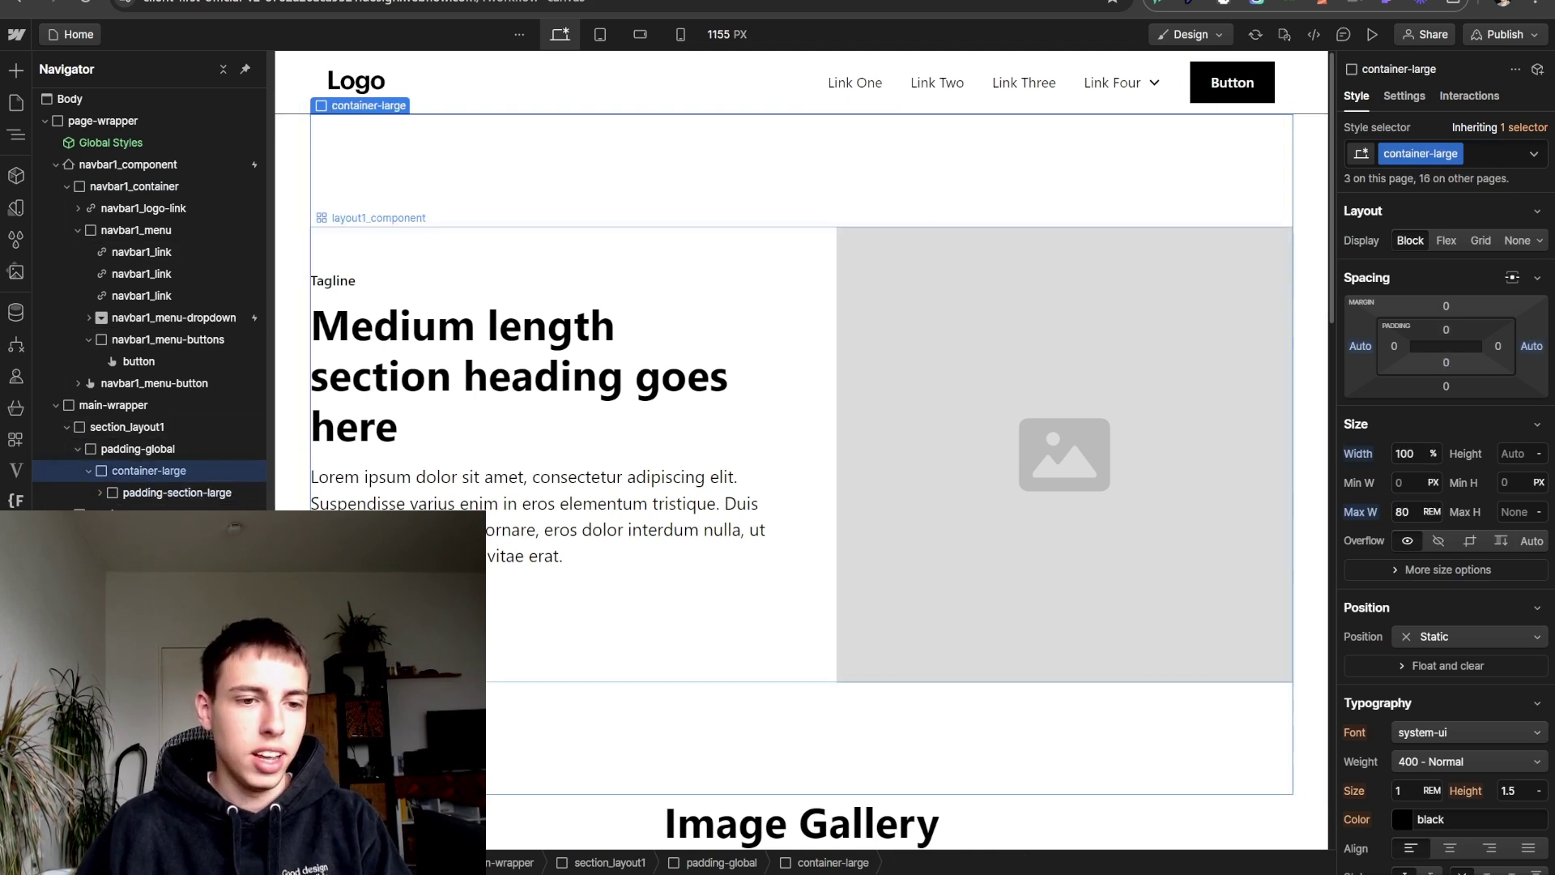
click(55, 405)
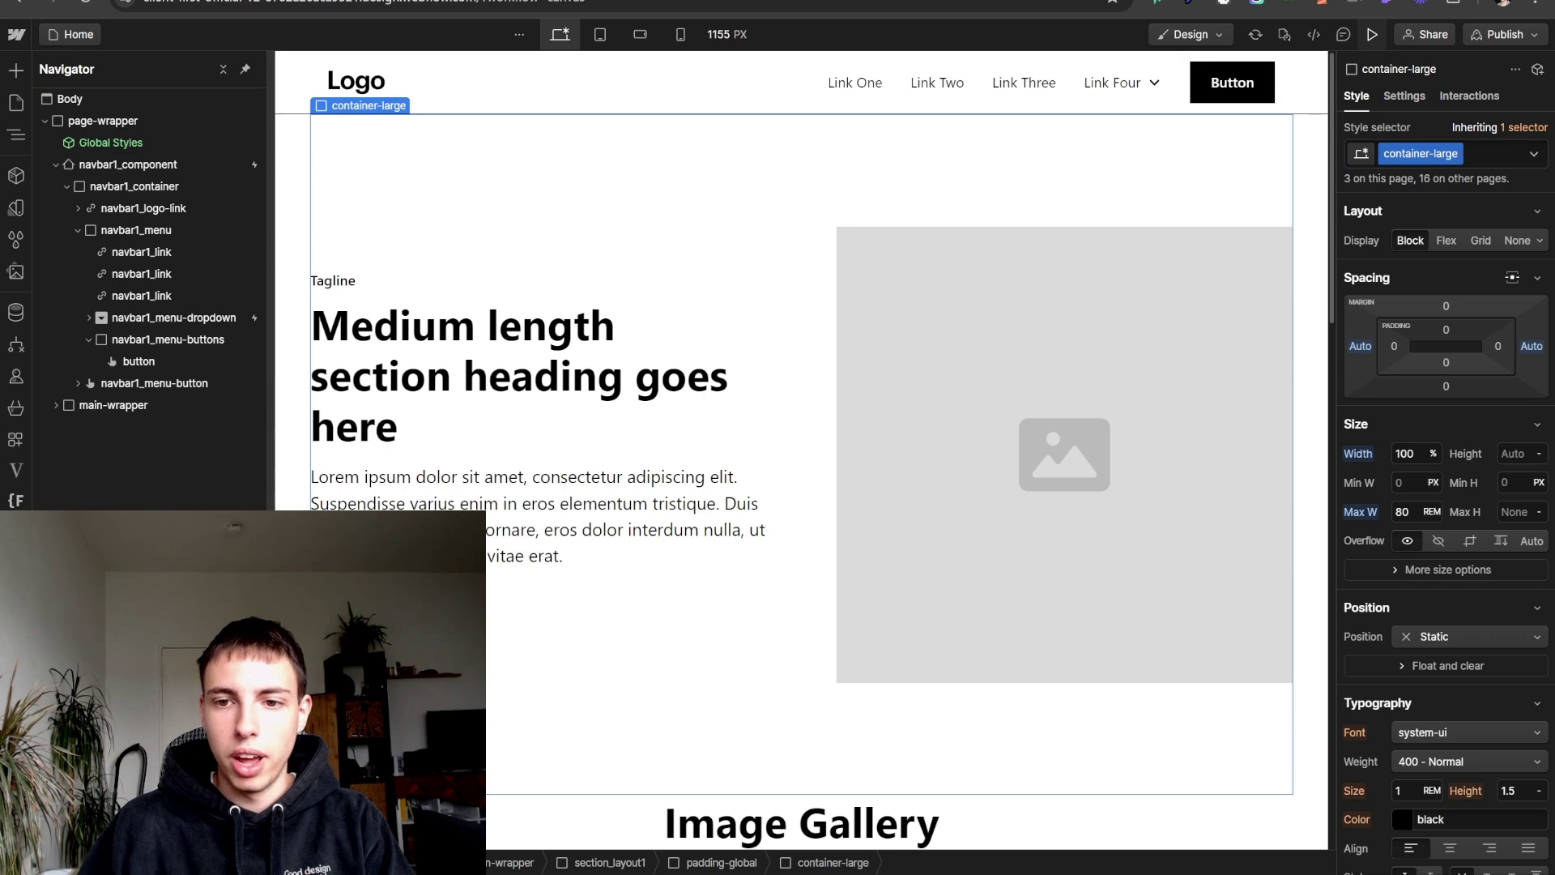
click(1372, 35)
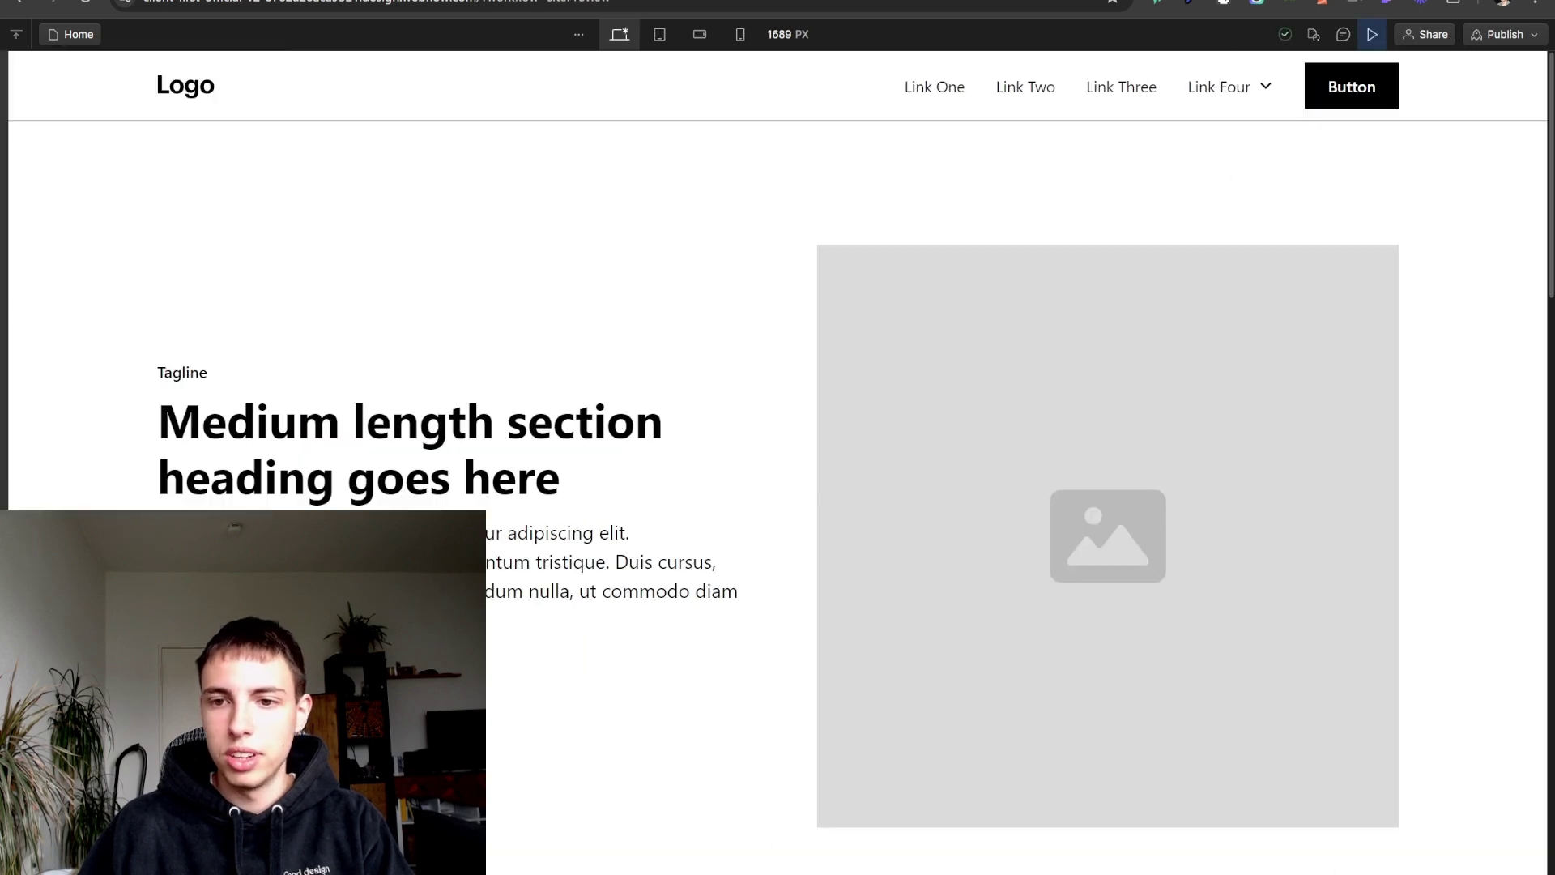
key(super+shift+p)
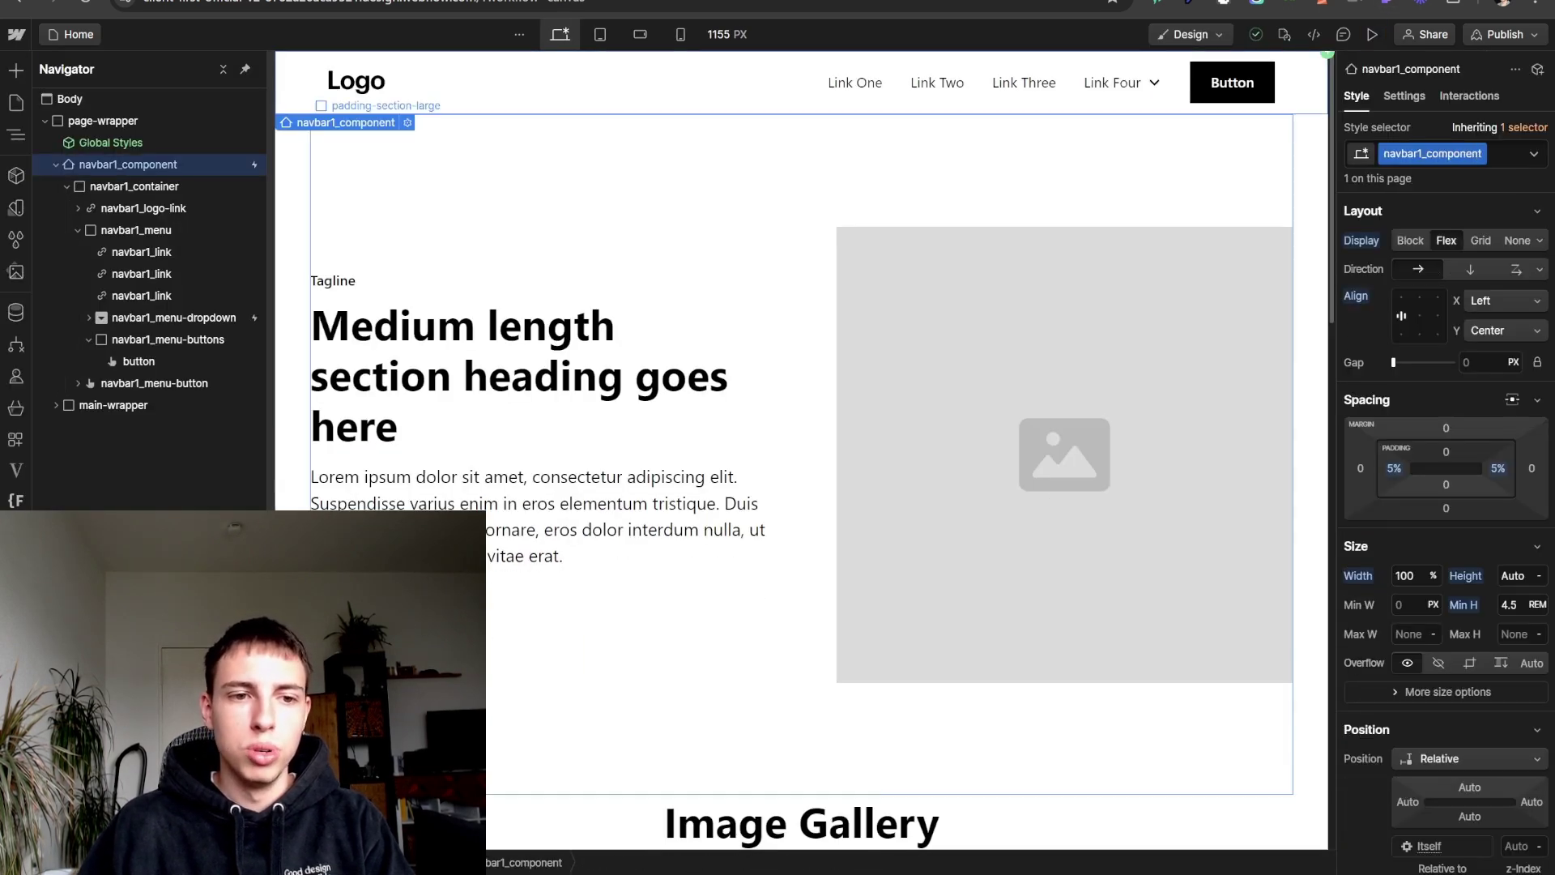
- Reset the bottom border of navbar1_component to remove its style, width and unknown-variable color
scroll(1446, 486, down, 12)
scroll(1445, 486, up, 4)
scroll(1446, 486, down, 3)
scroll(1445, 486, up, 1)
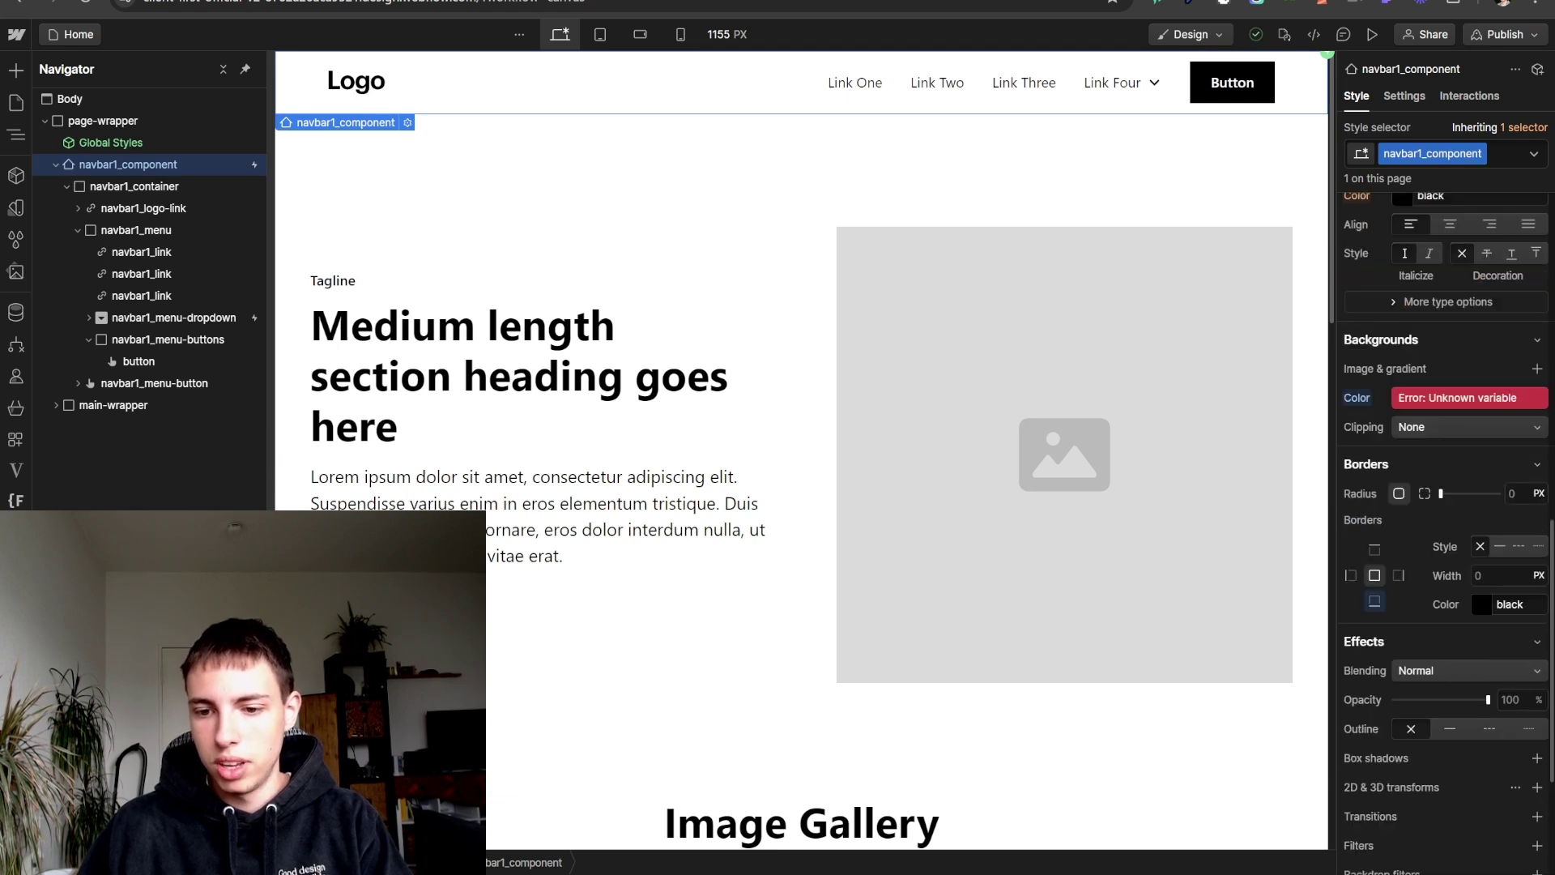
click(1374, 602)
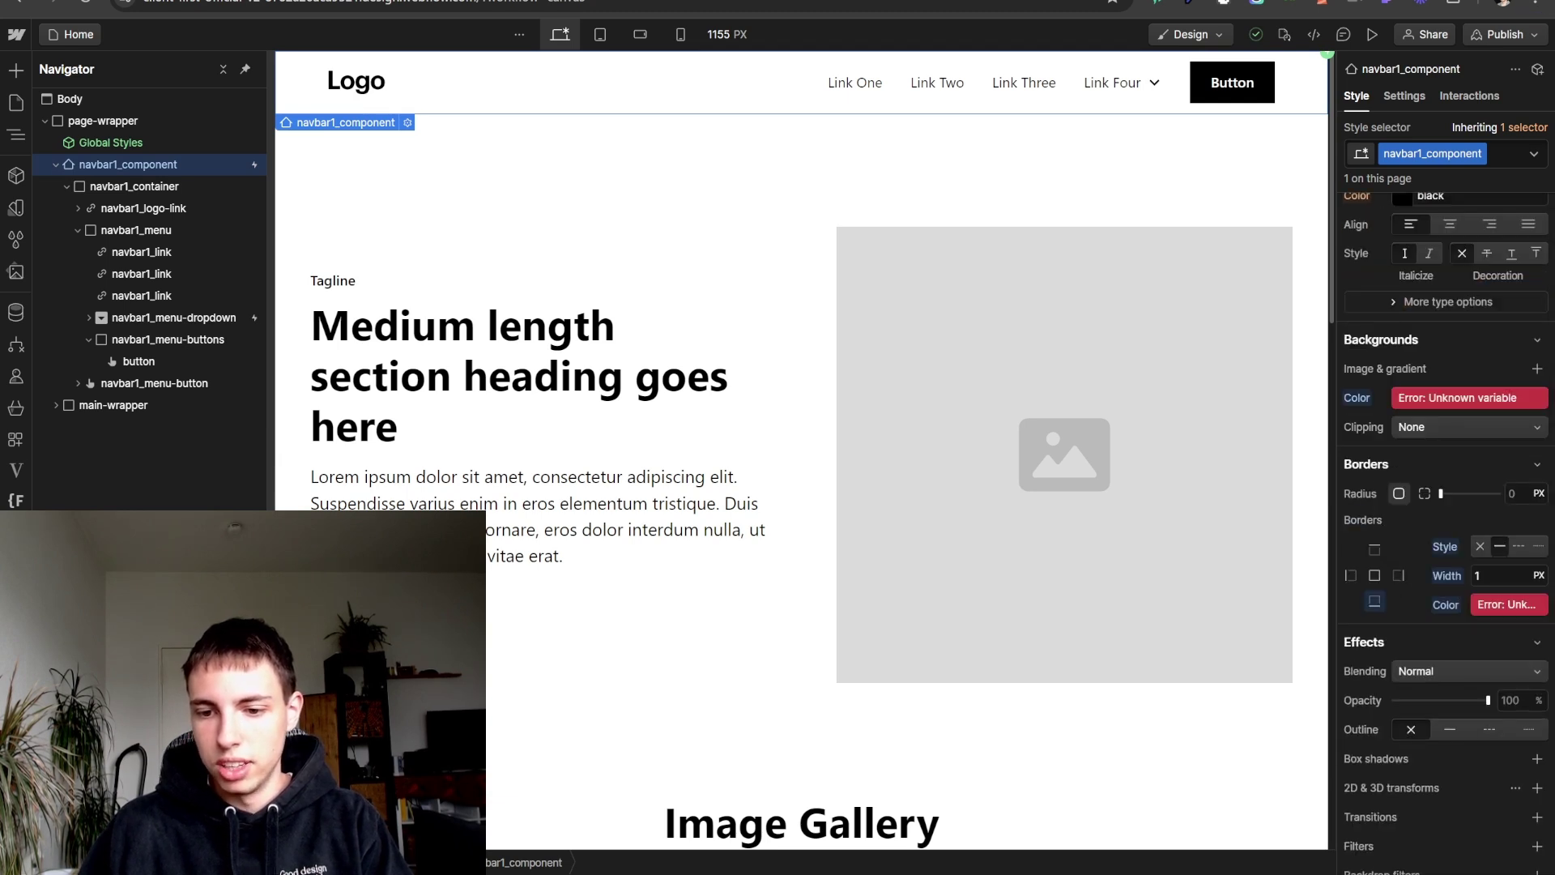
alt+click(1374, 602)
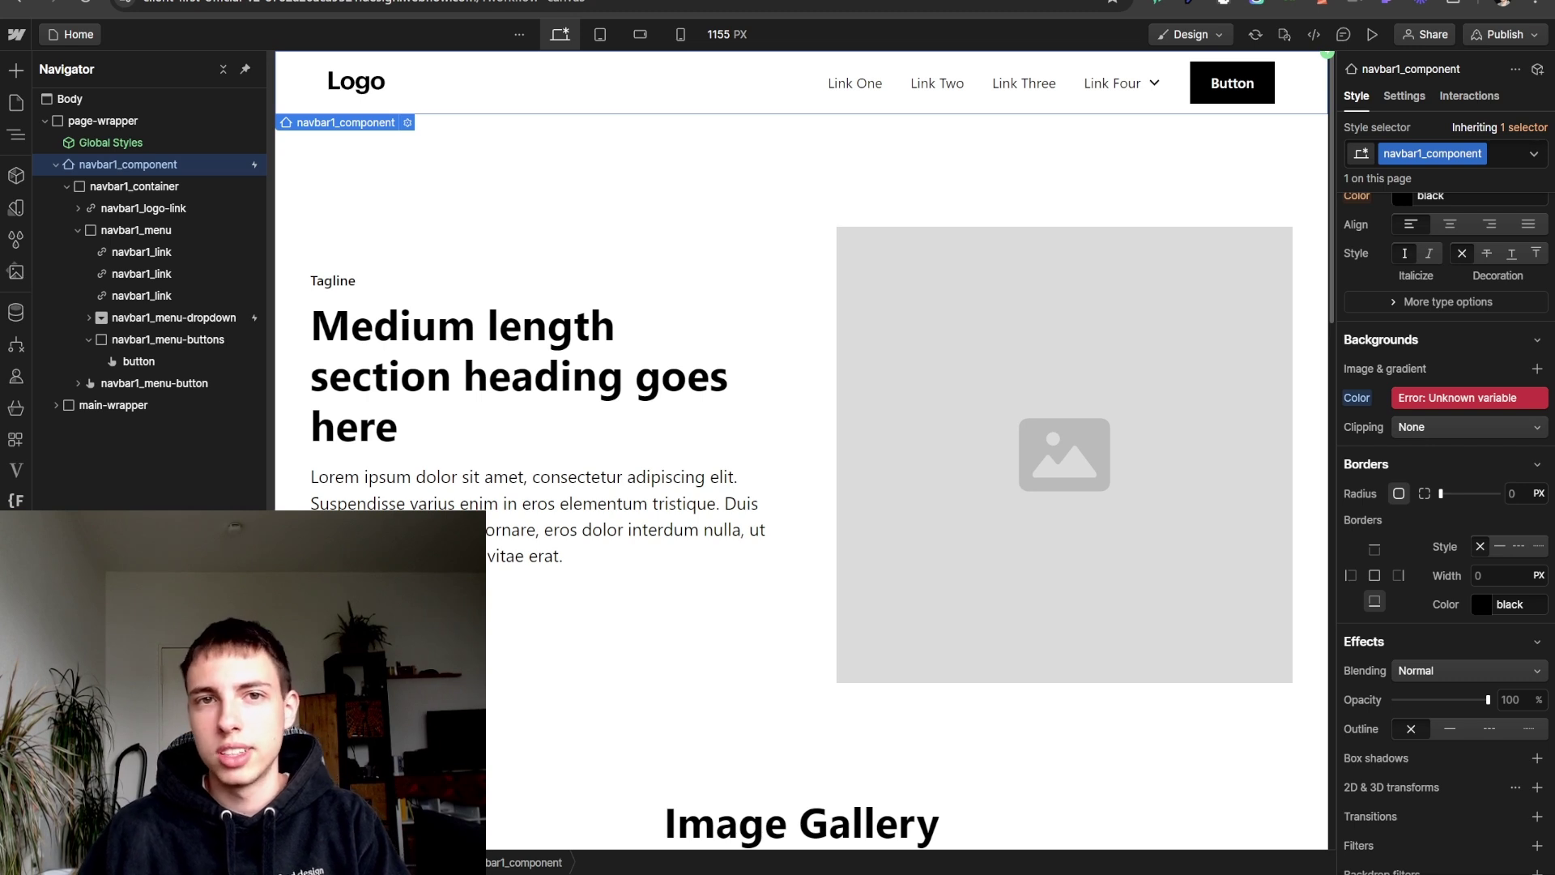
- Check the site's variables and replace the unknown background color variable on navbar1_component with white
click(15, 208)
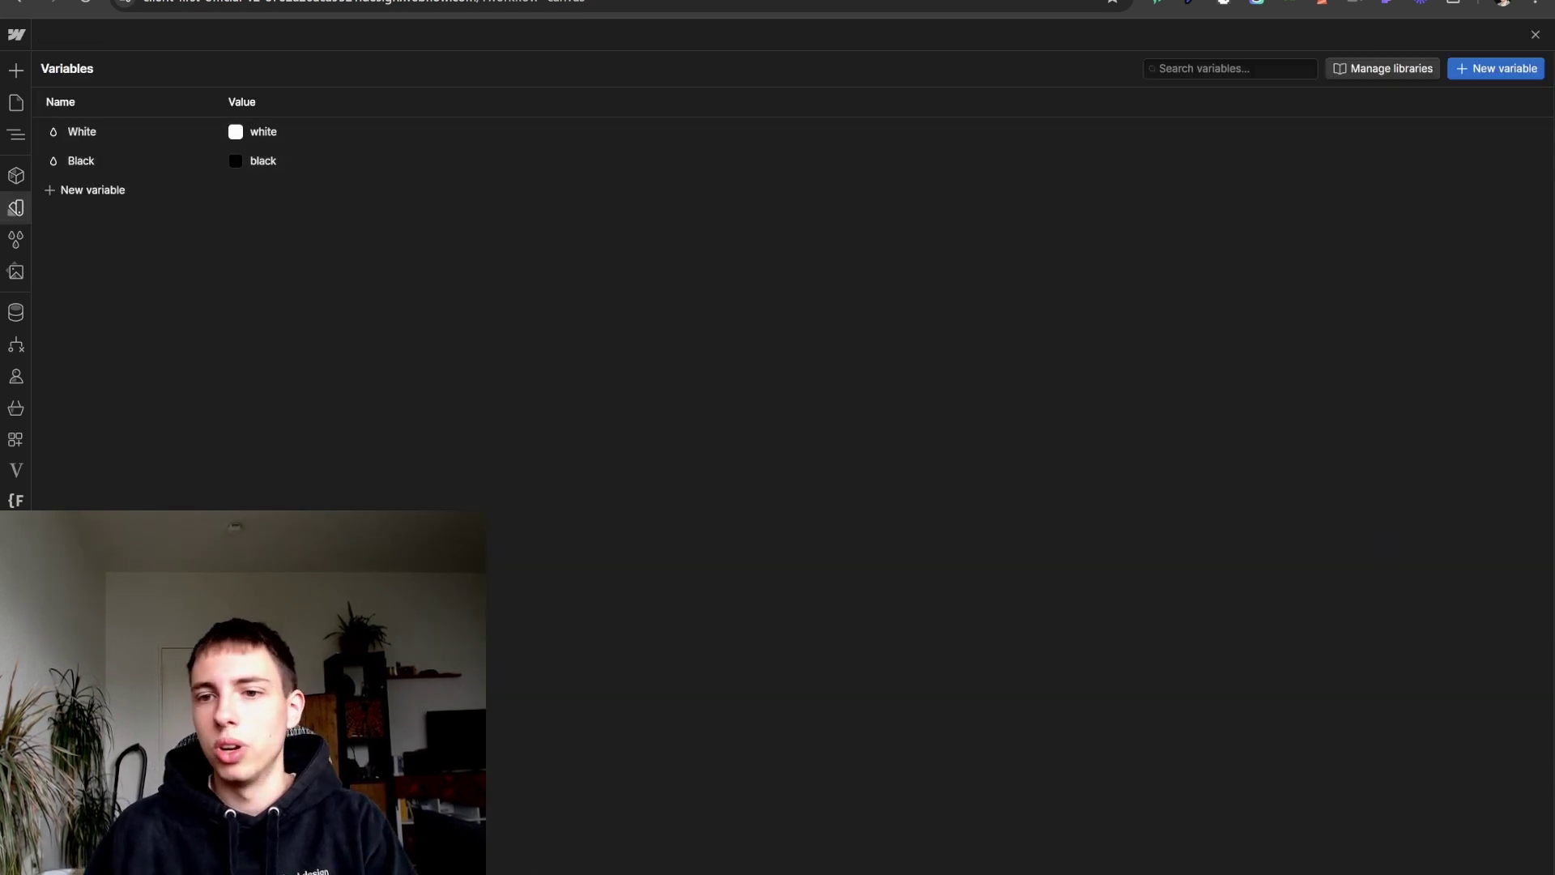
click(1535, 35)
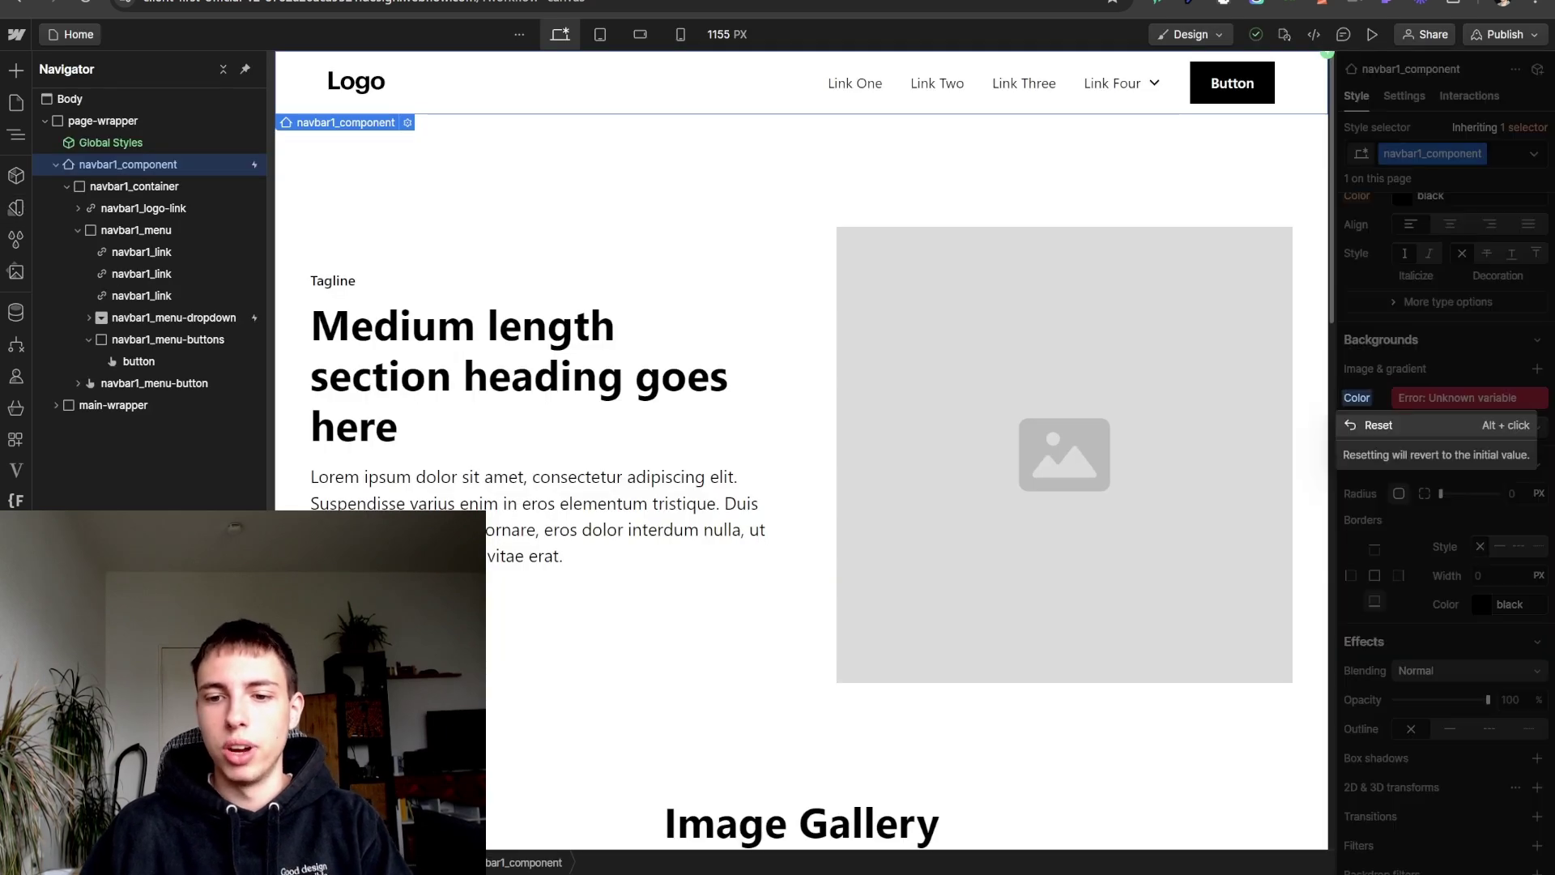
click(1432, 398)
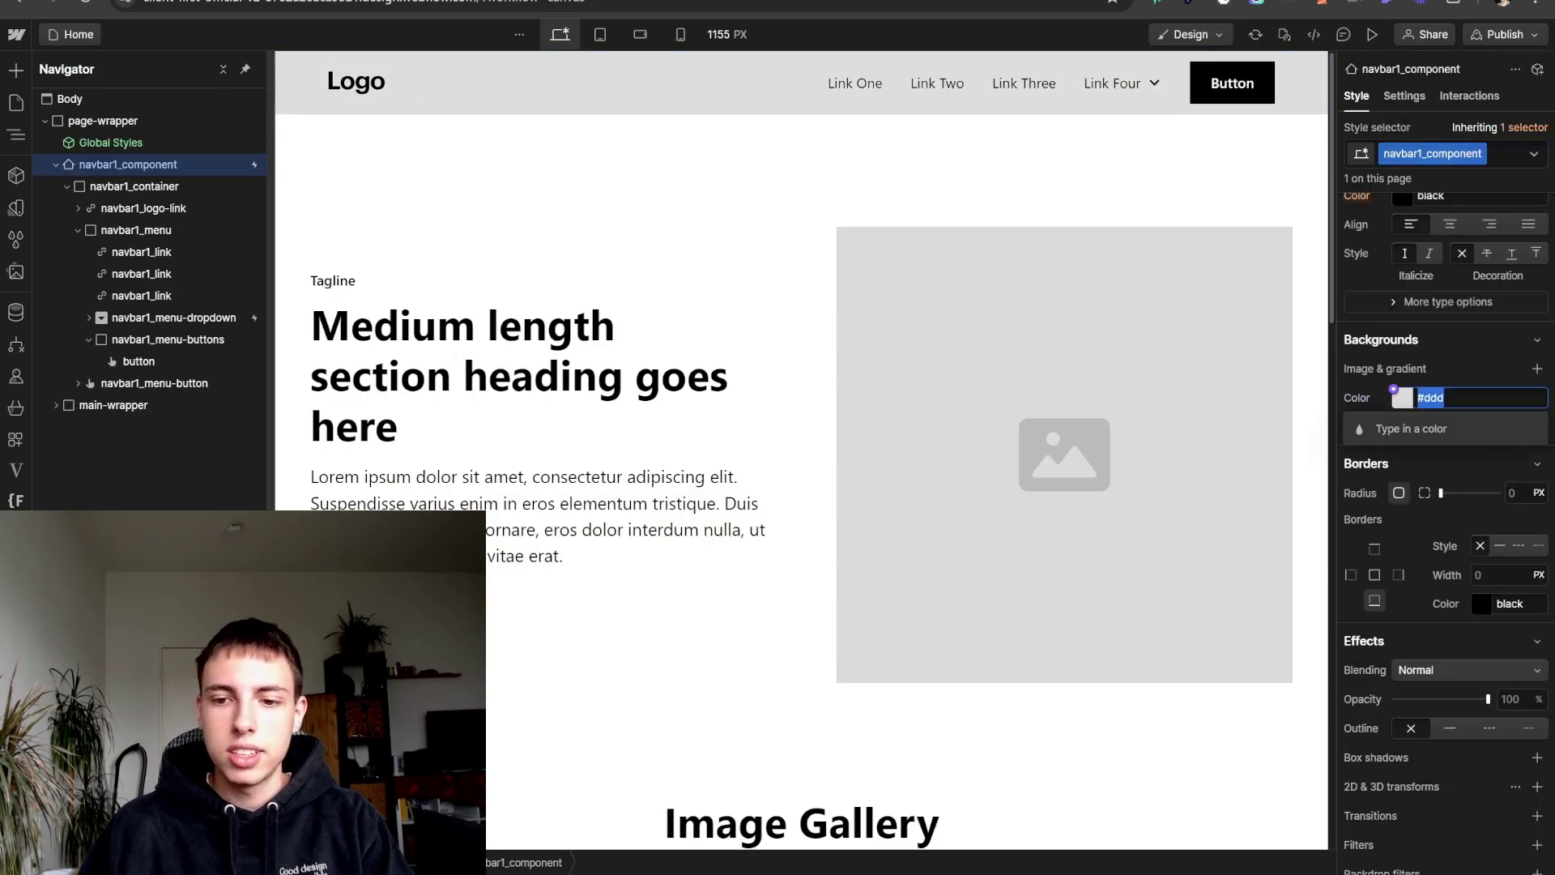
text(white)
key(Escape)
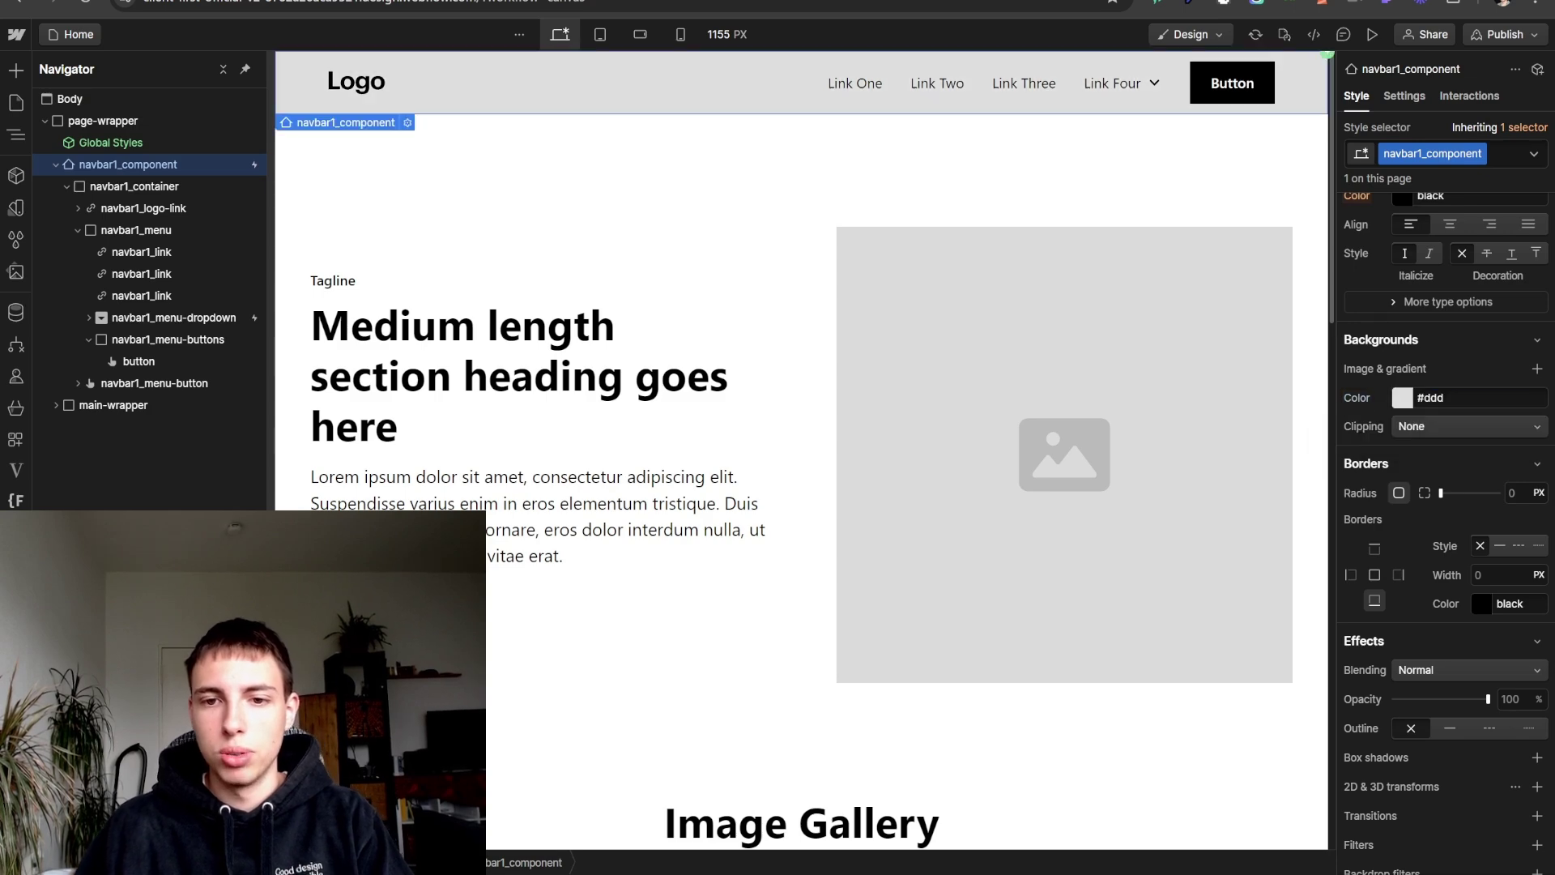
click(1432, 398)
text(white)
key(Return)
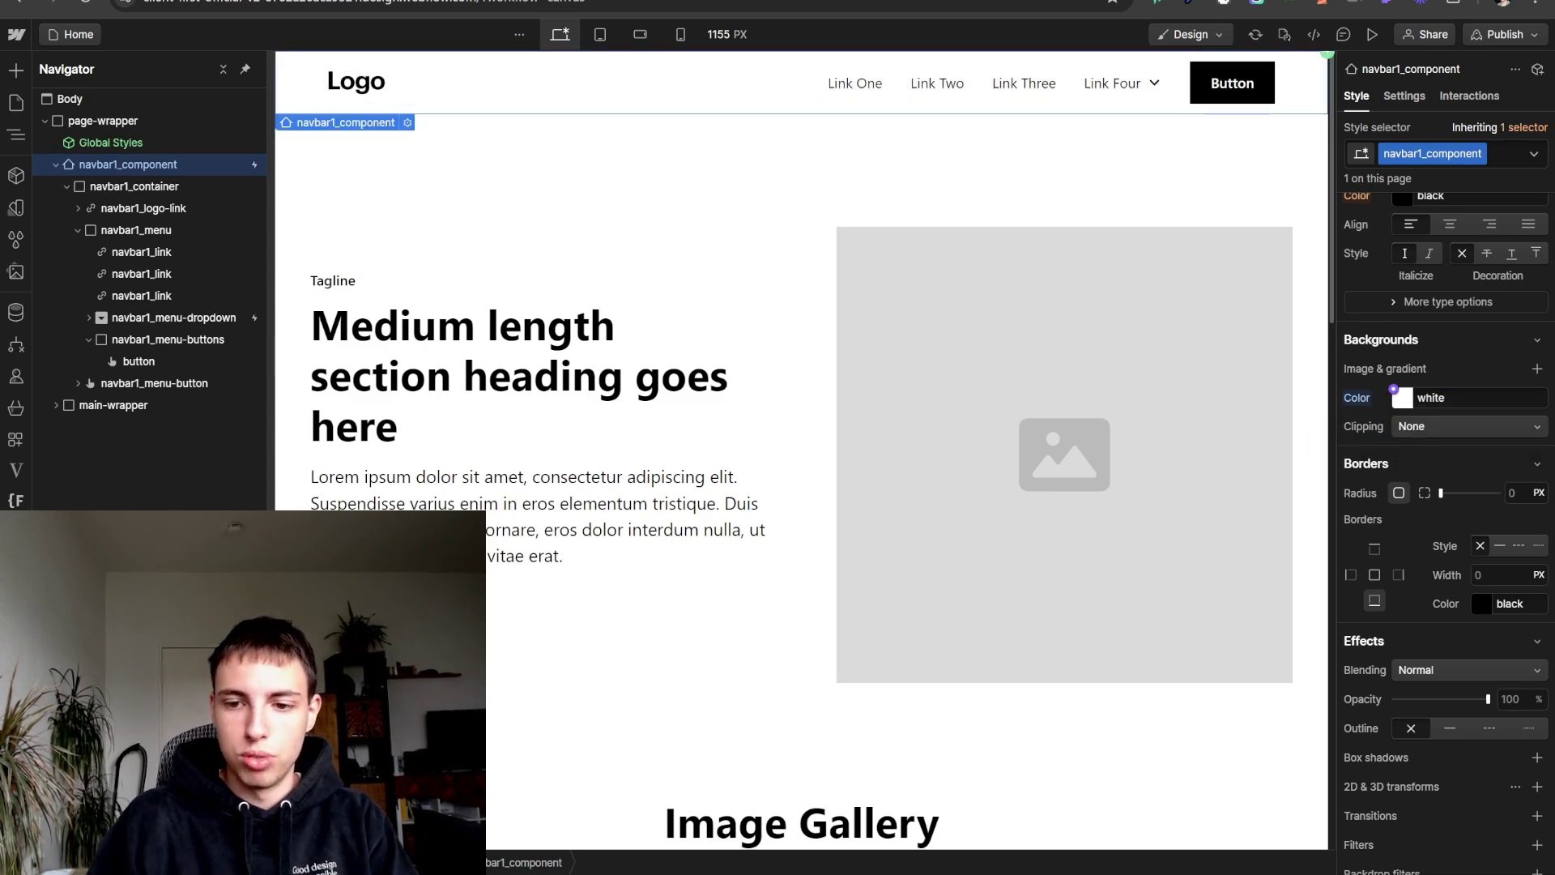
- Wrap the navbar links in a new div block inside navbar1_menu and include navbar1_menu-dropdown in it
scroll(1446, 486, up, 10)
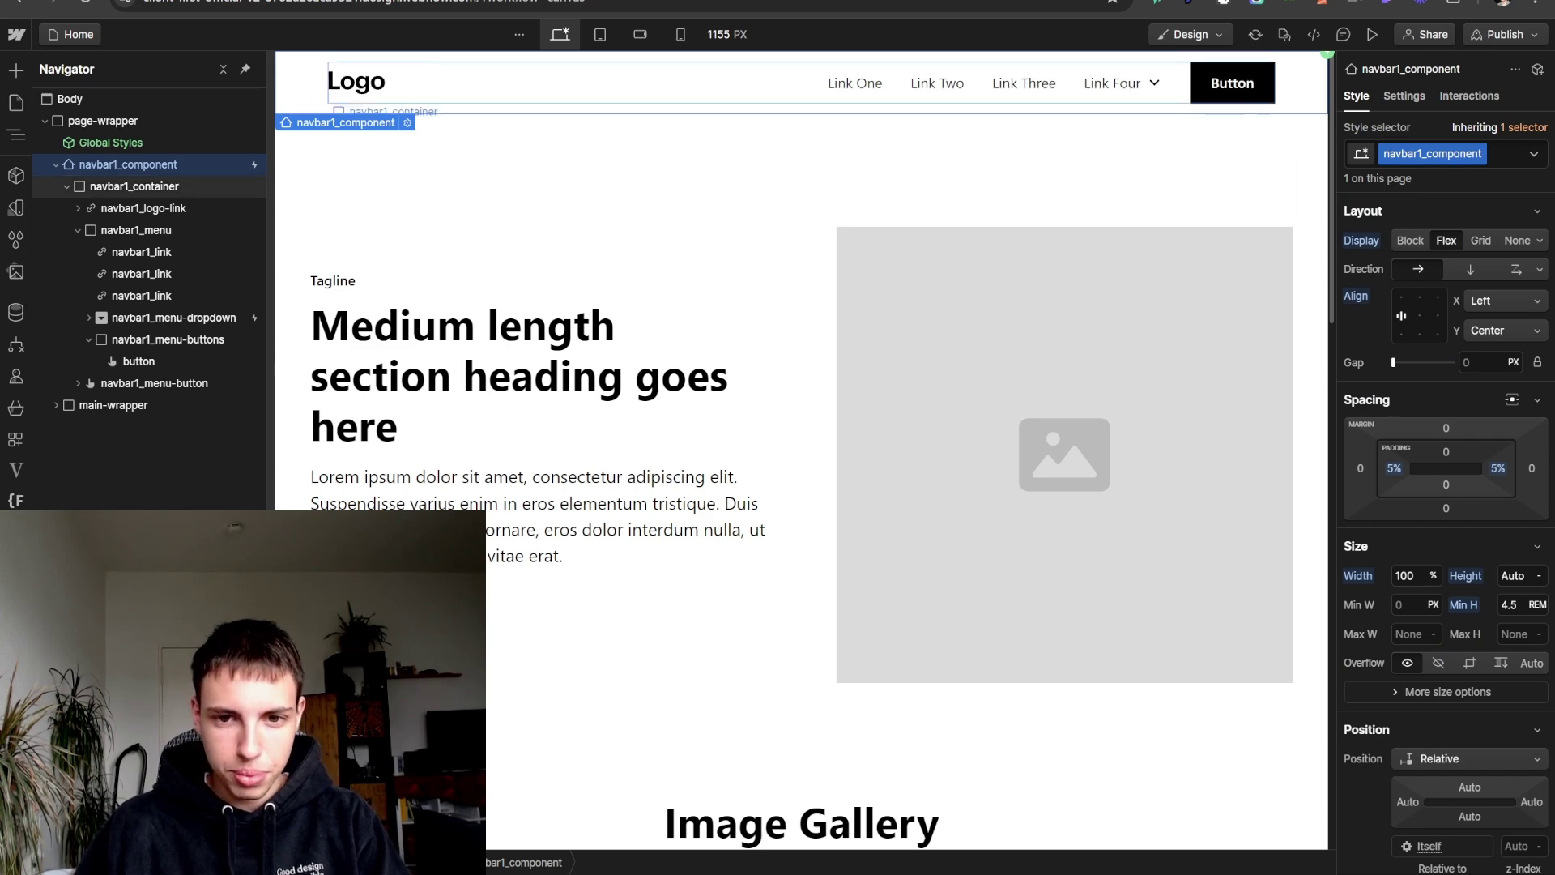
click(136, 230)
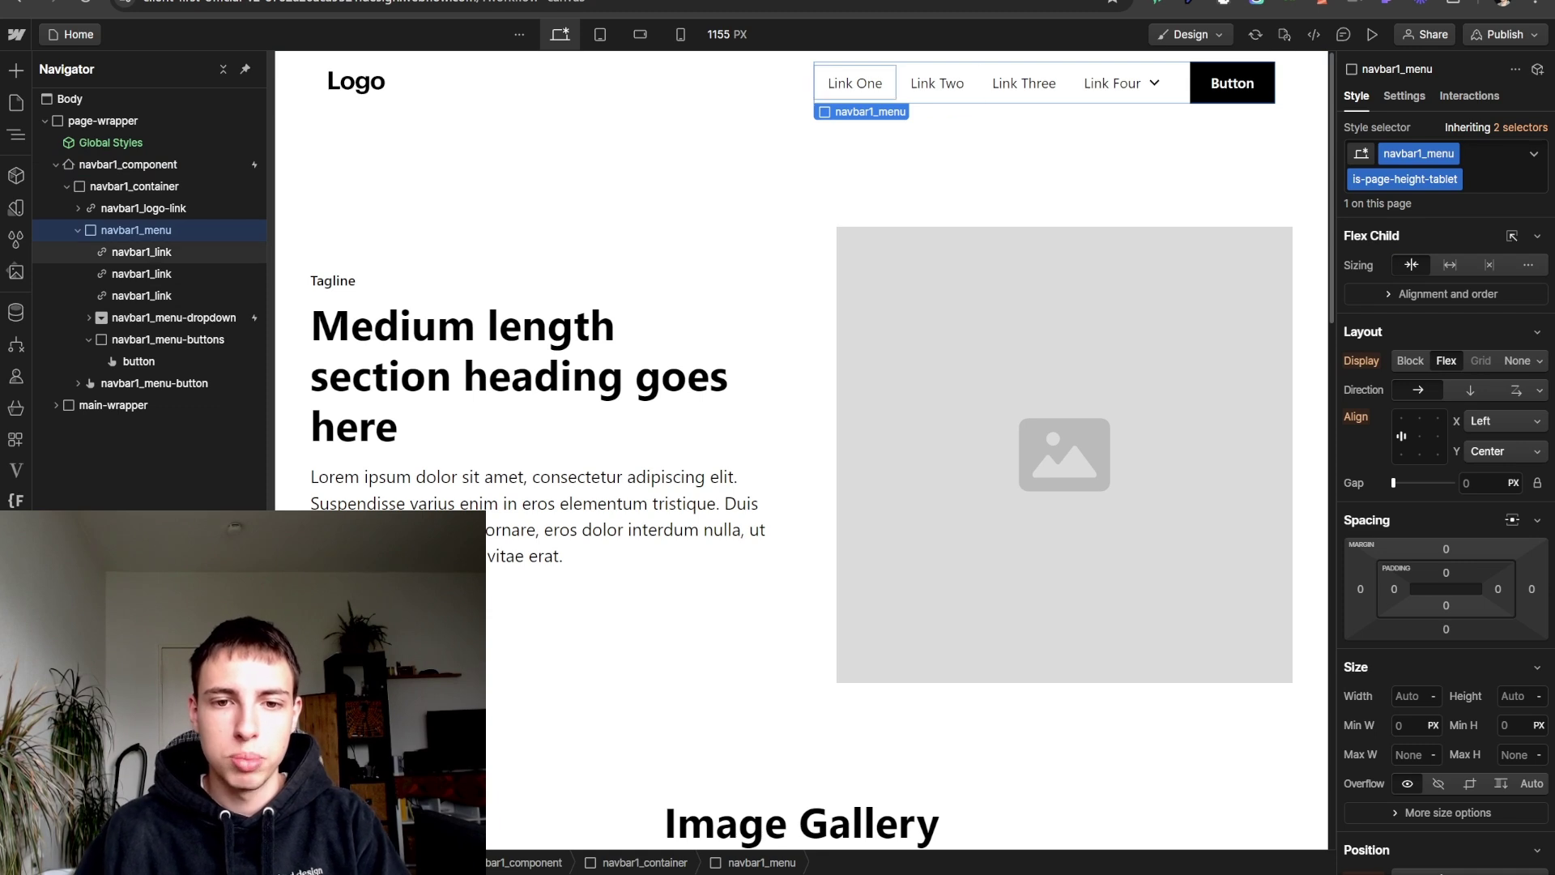
click(141, 252)
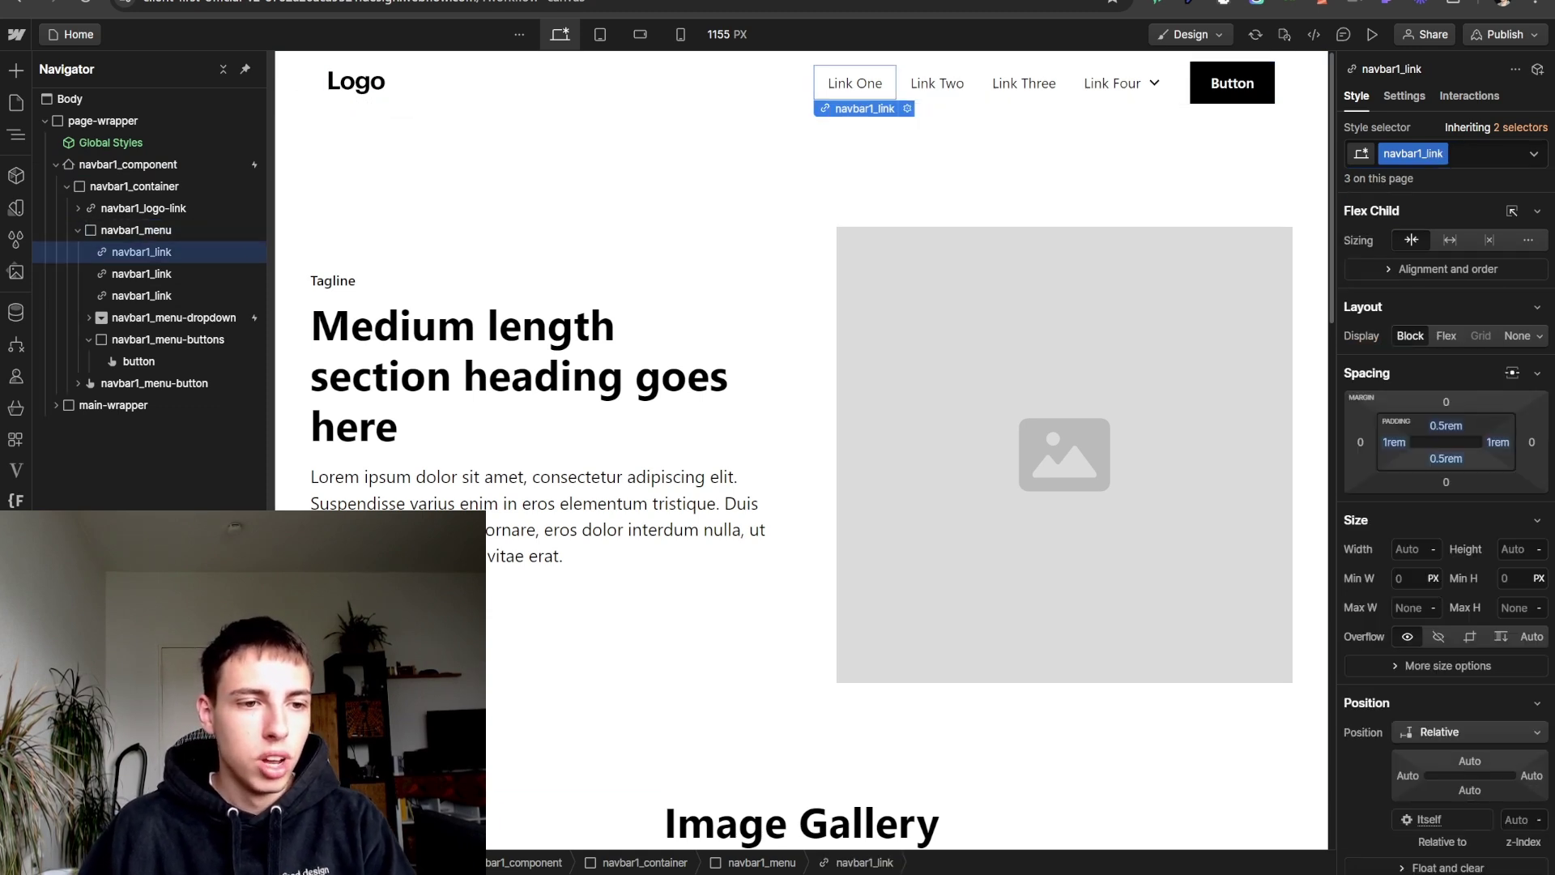
key(ctrl+alt+g)
drag(142, 295, 133, 252)
click(153, 339)
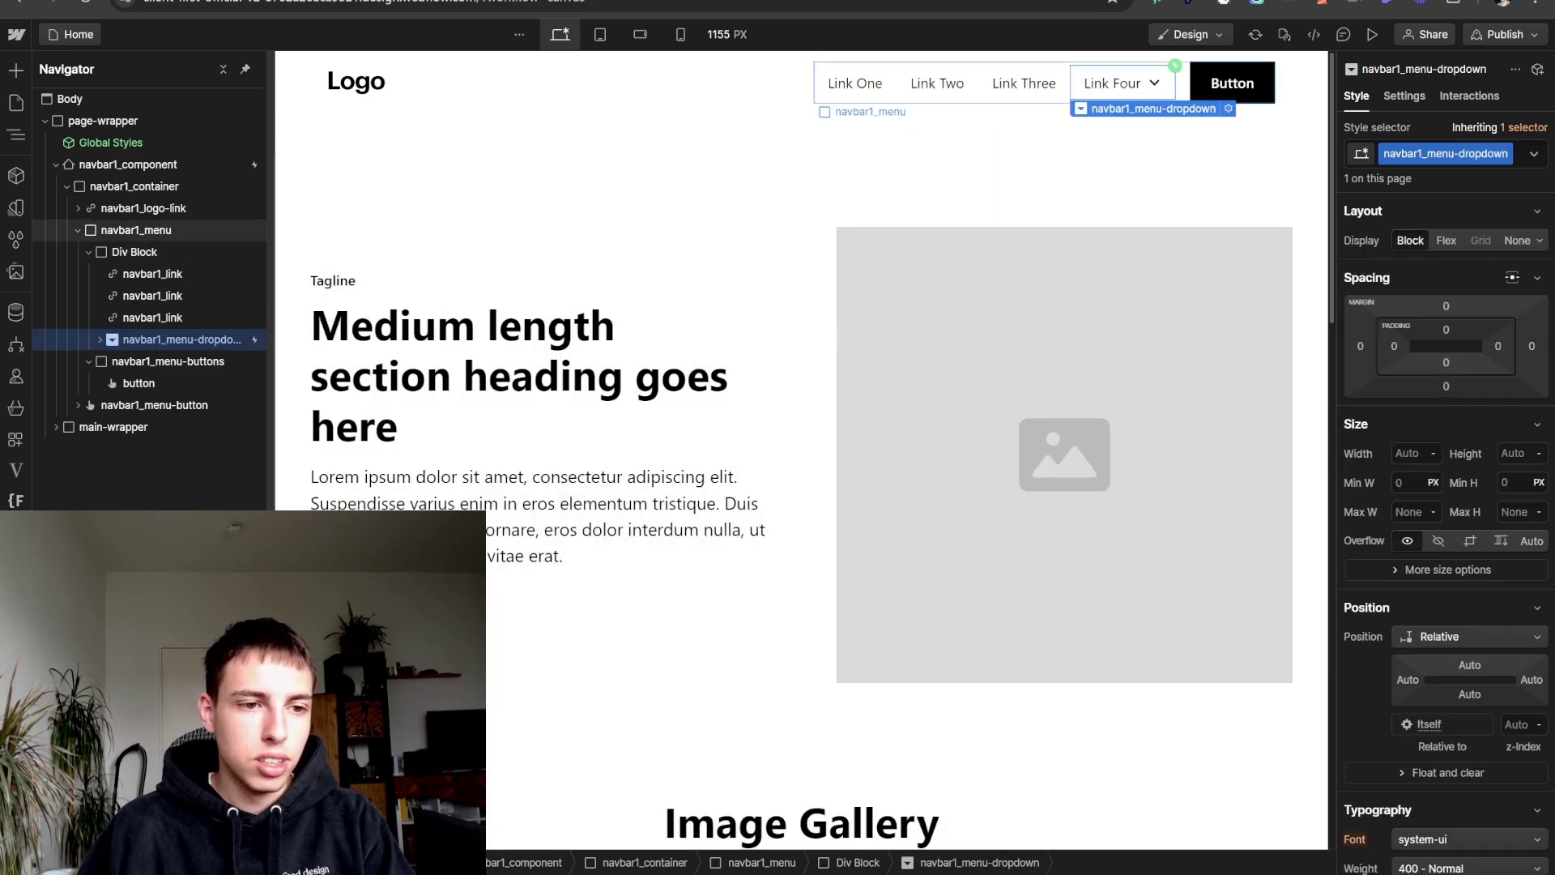
- Give the new div block inside navbar1_menu the class navbar1_inner
click(136, 230)
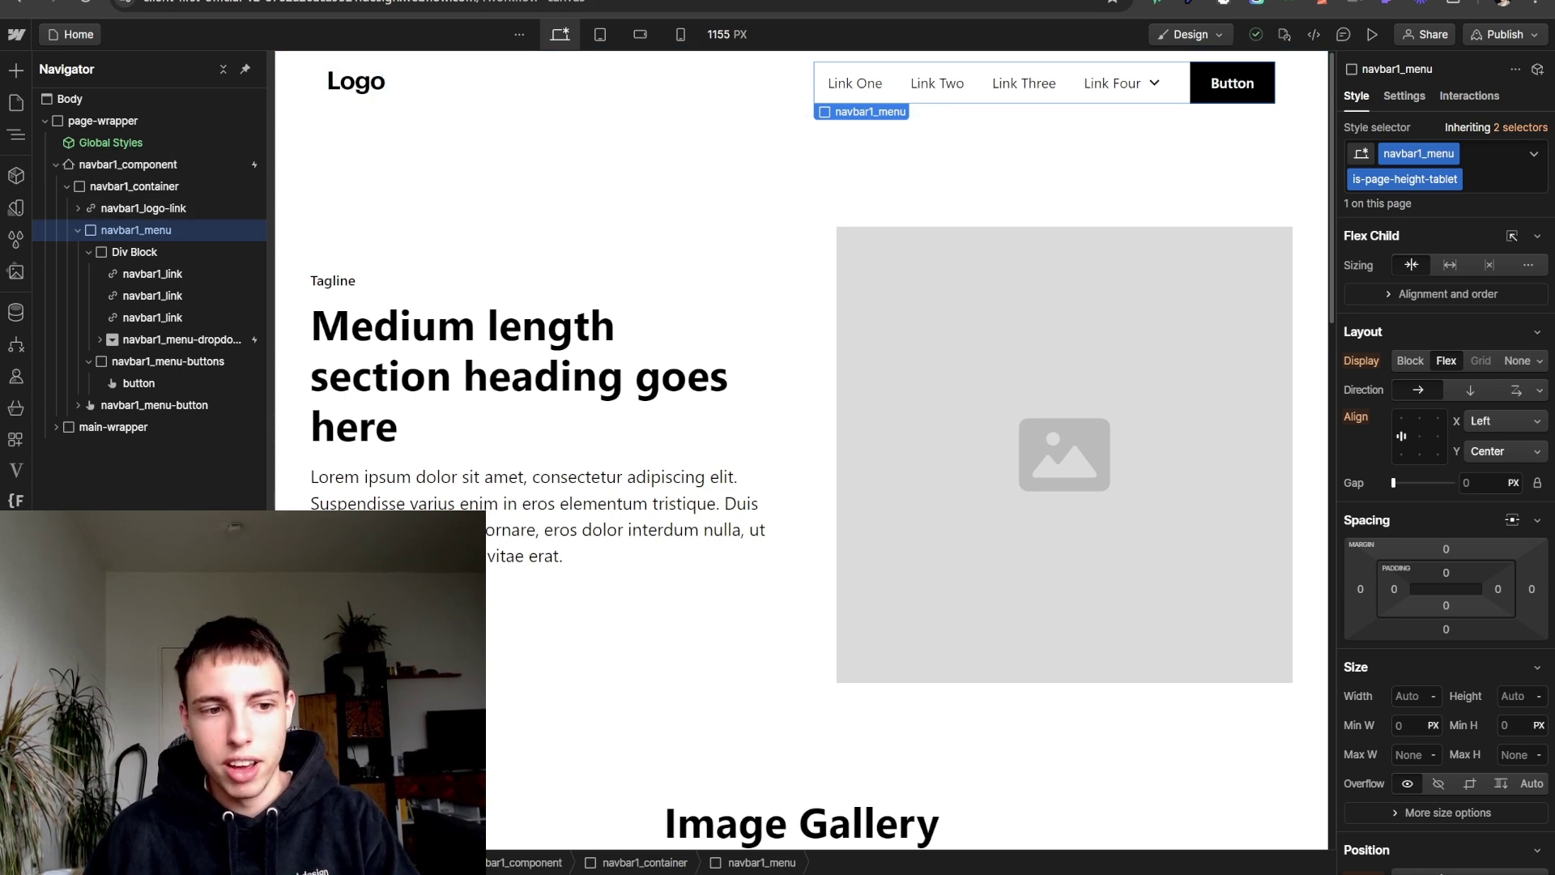
click(134, 251)
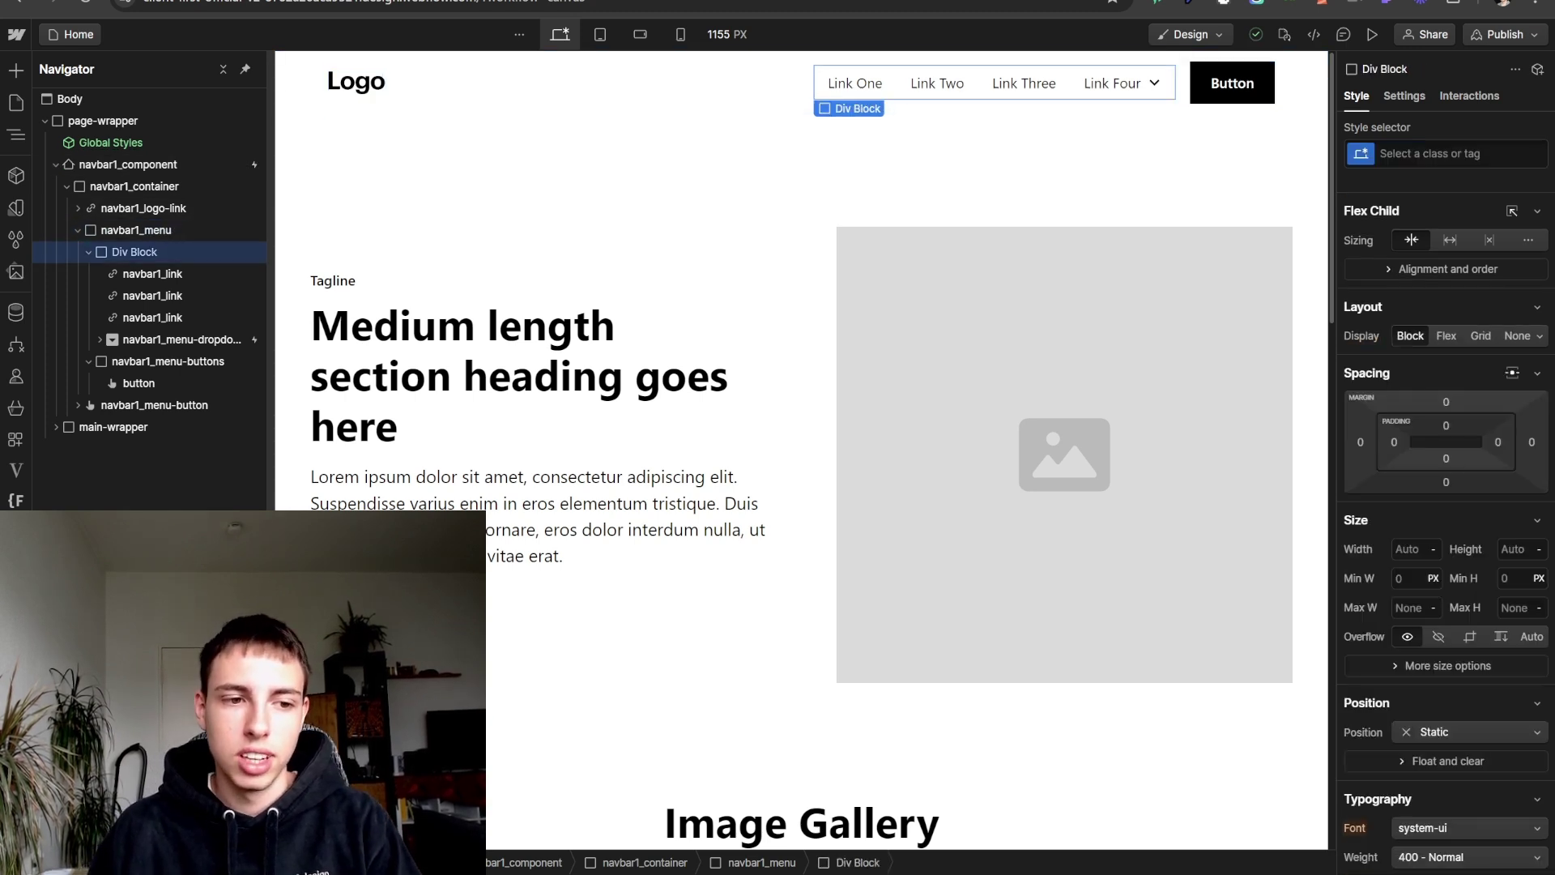
click(1444, 154)
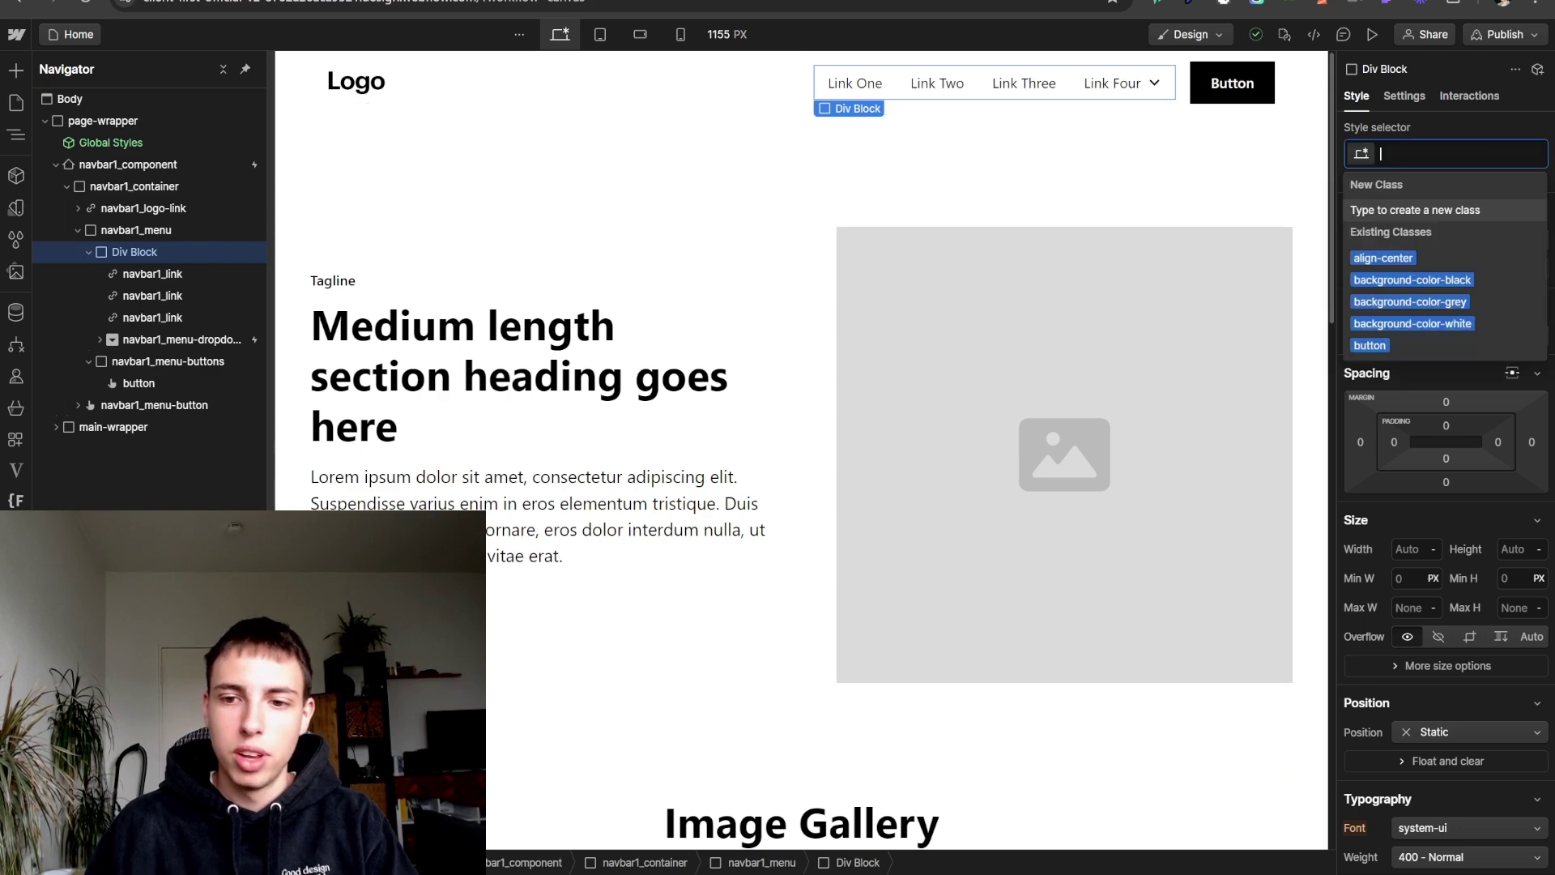
text(navba)
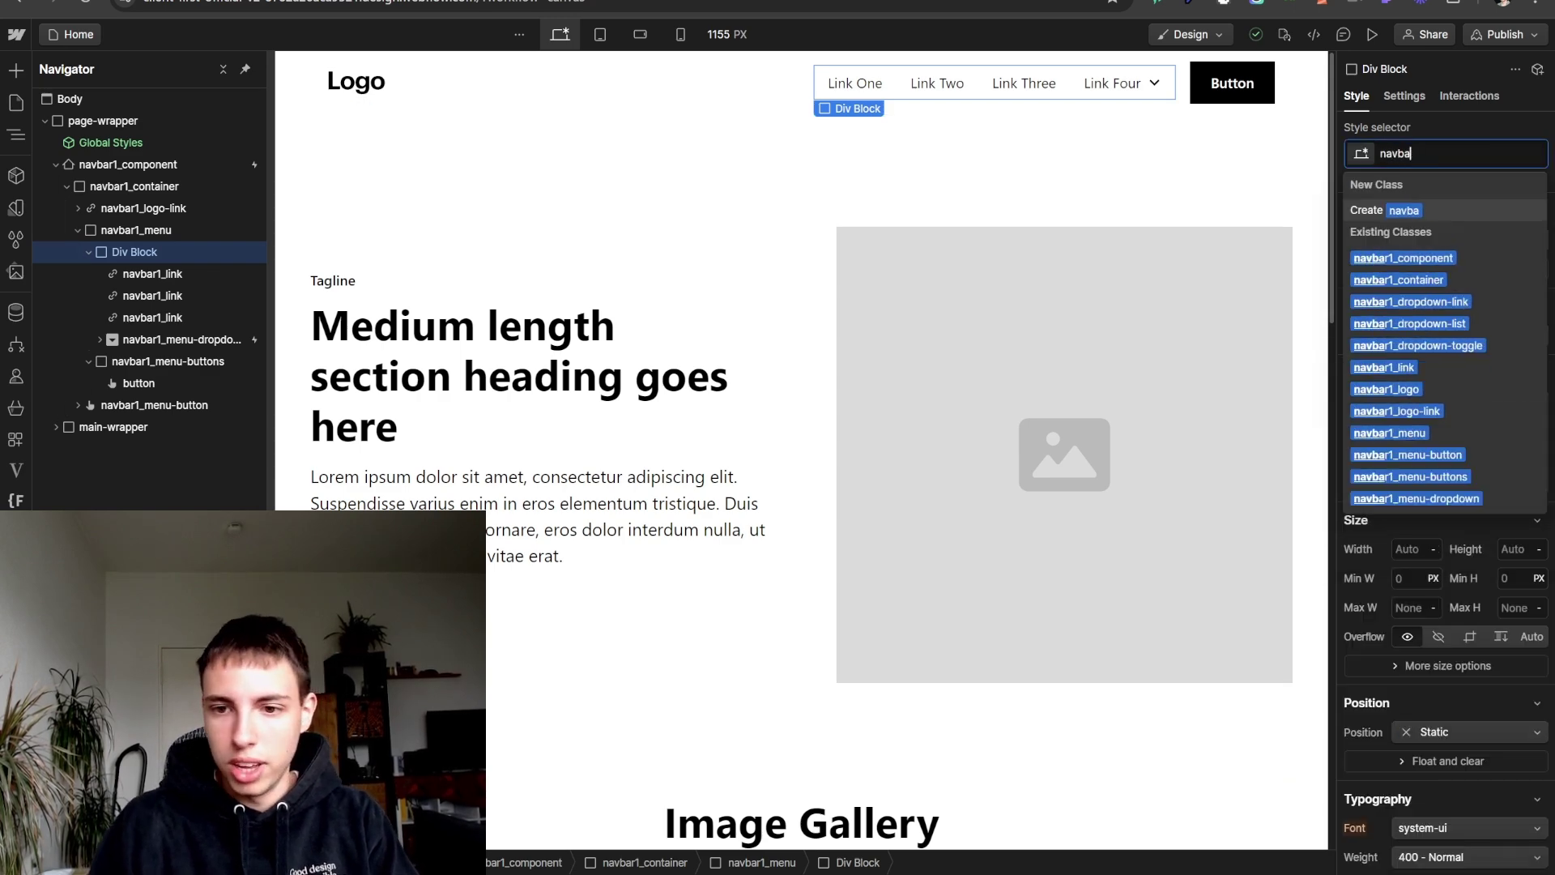
text(r1)
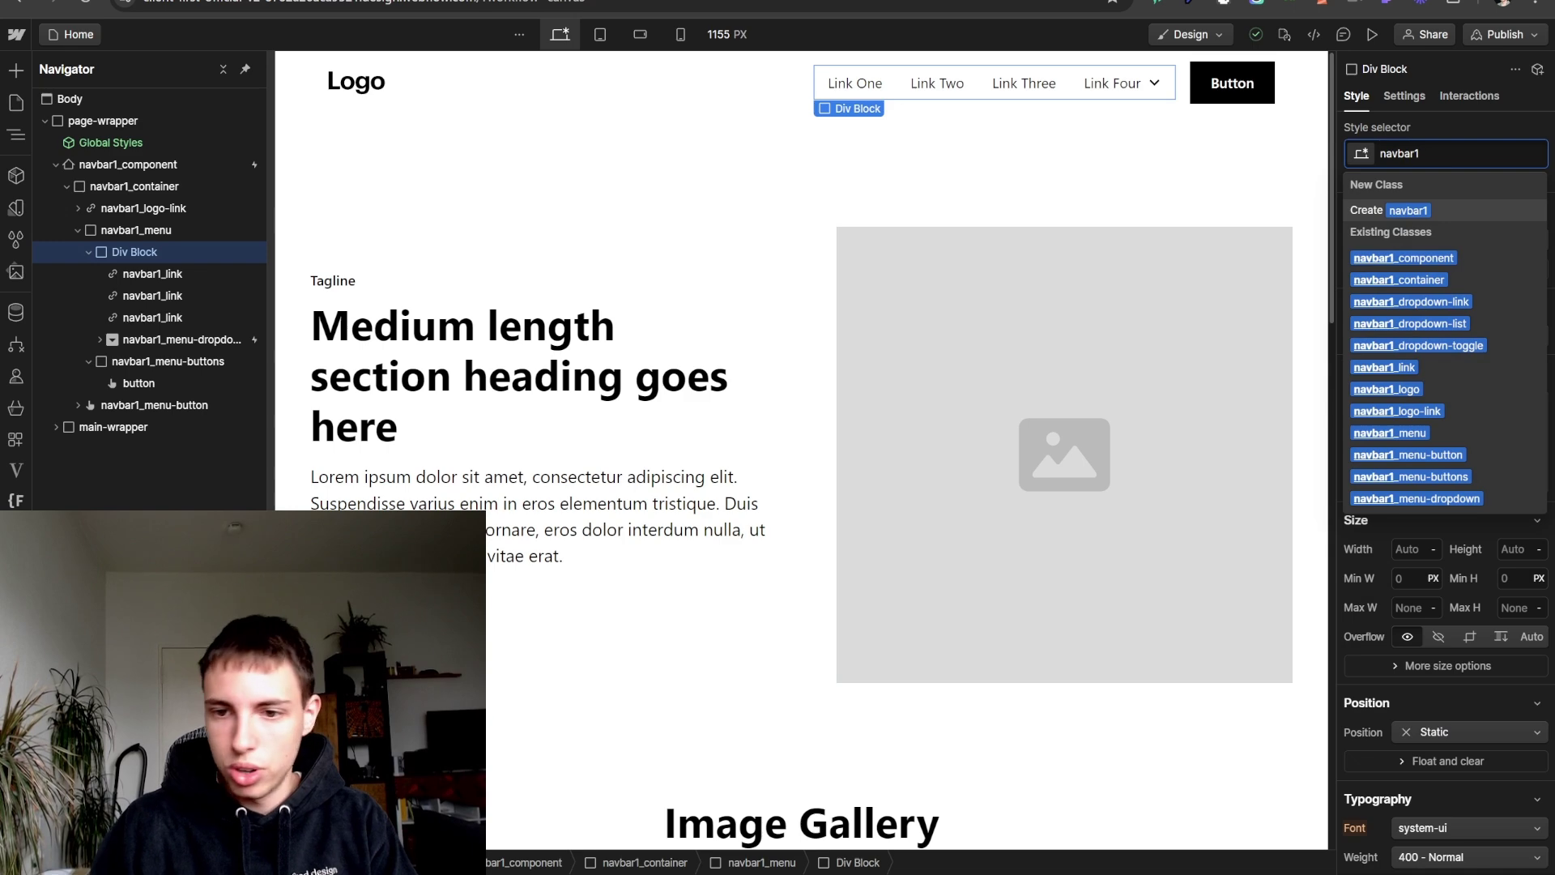
key(ctrl+a)
key(Right)
text(_)
key(ctrl+a)
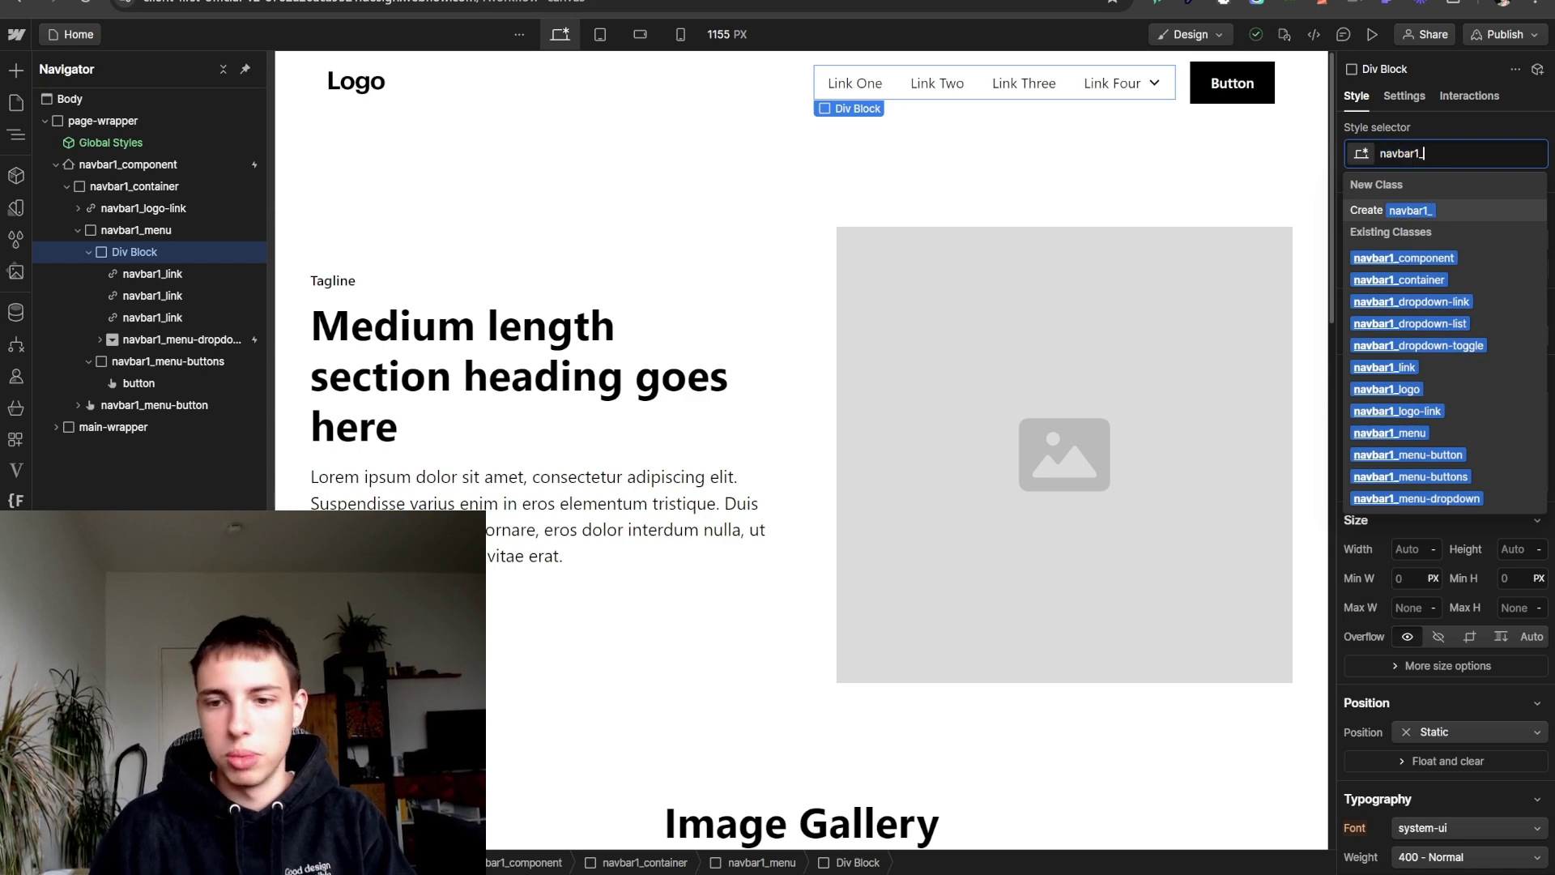
text(in)
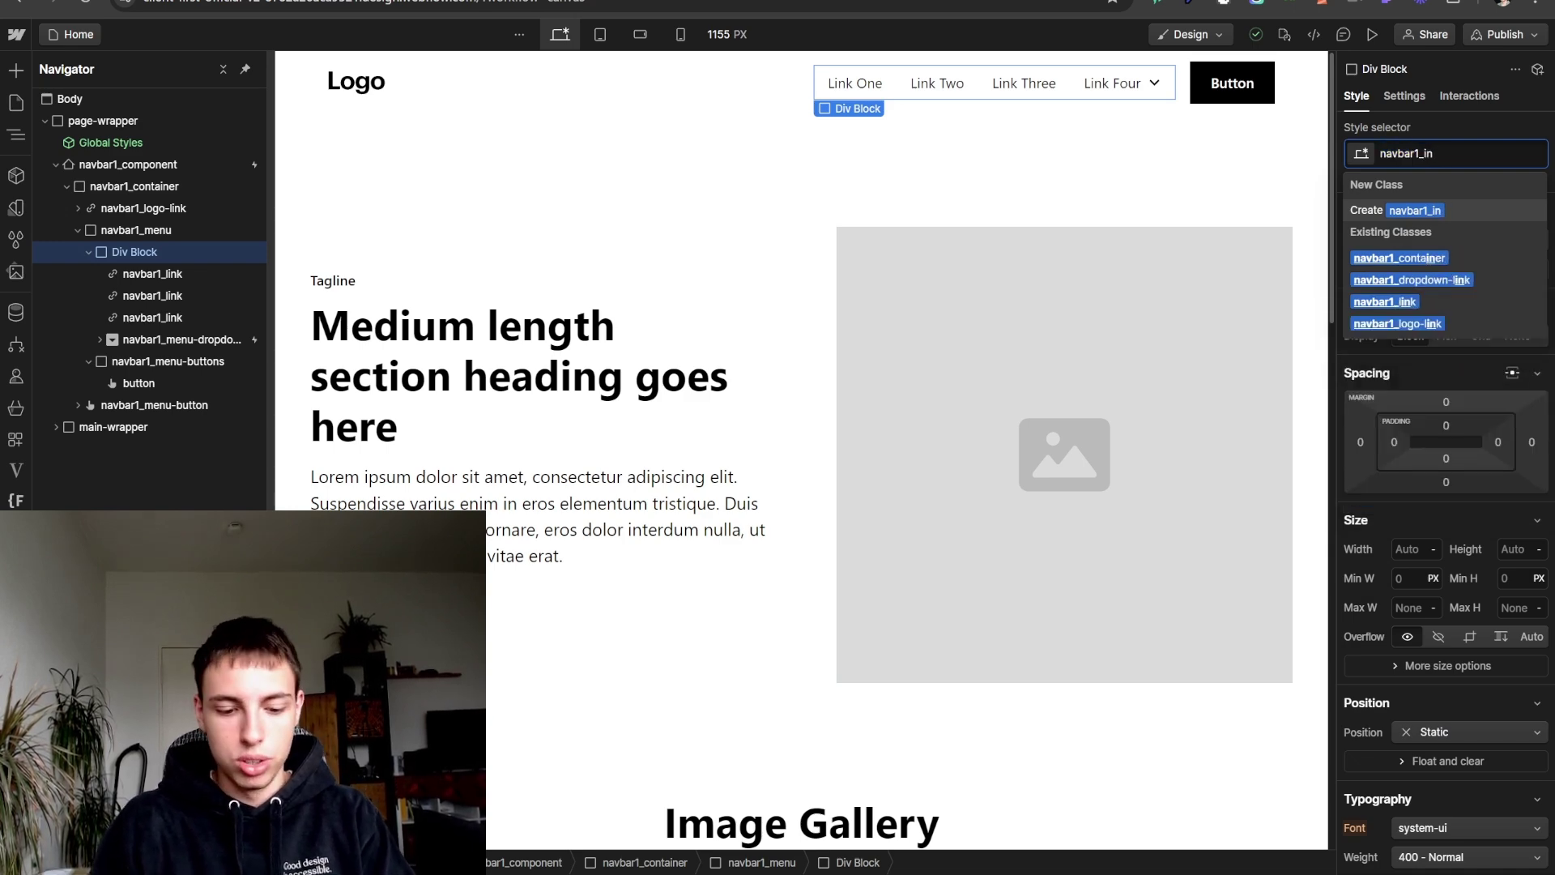
text(ner)
key(Return)
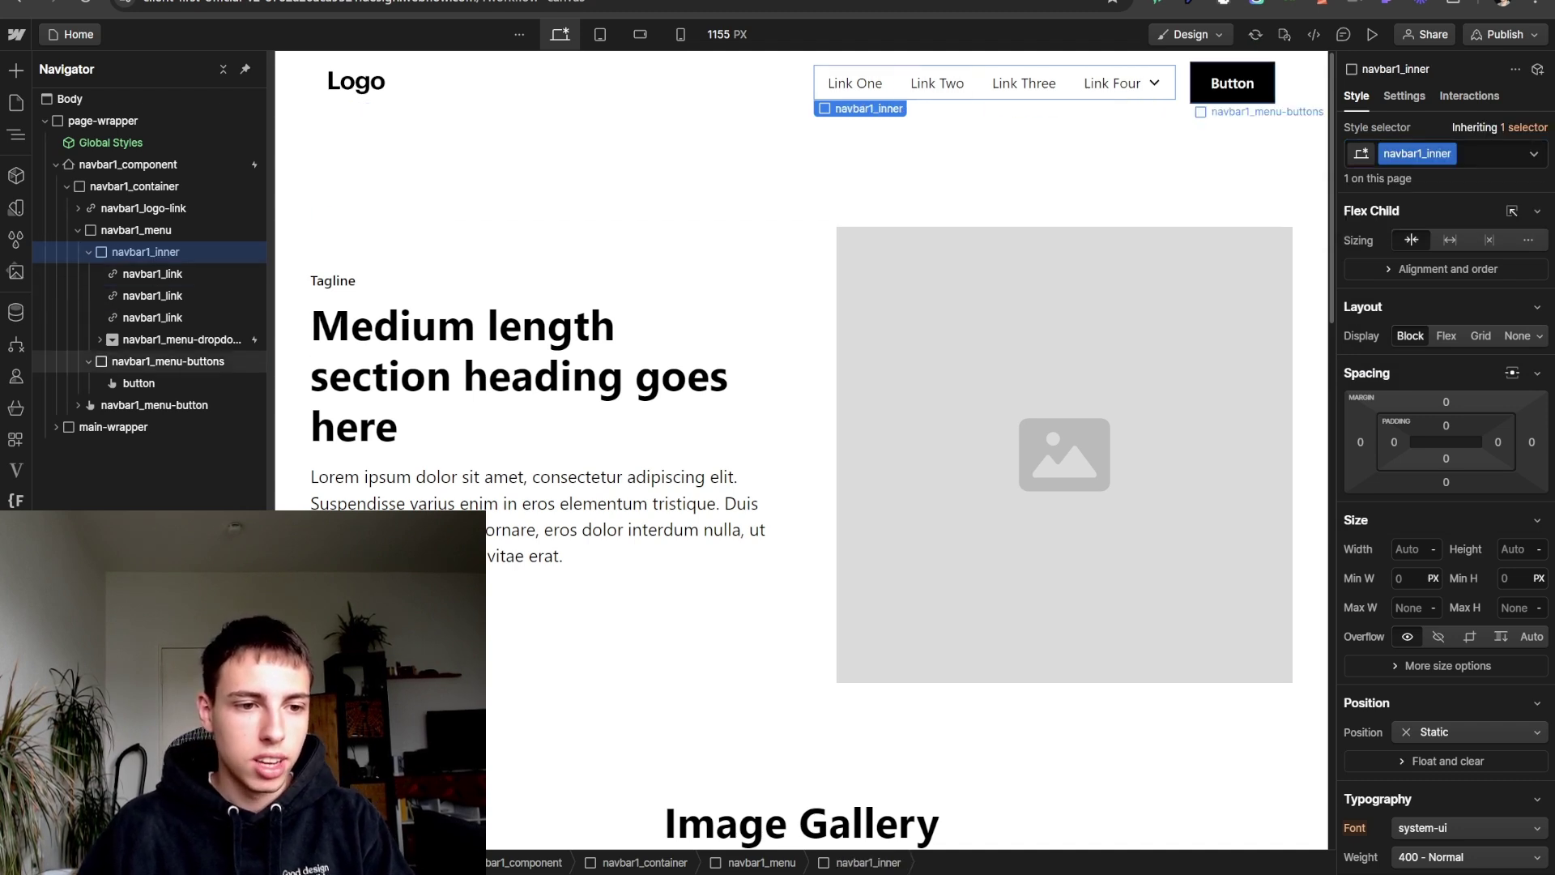
- Move navbar1_menu-buttons into navbar1_inner and wrap the three navbar1_link elements in a new div block
drag(168, 361, 150, 252)
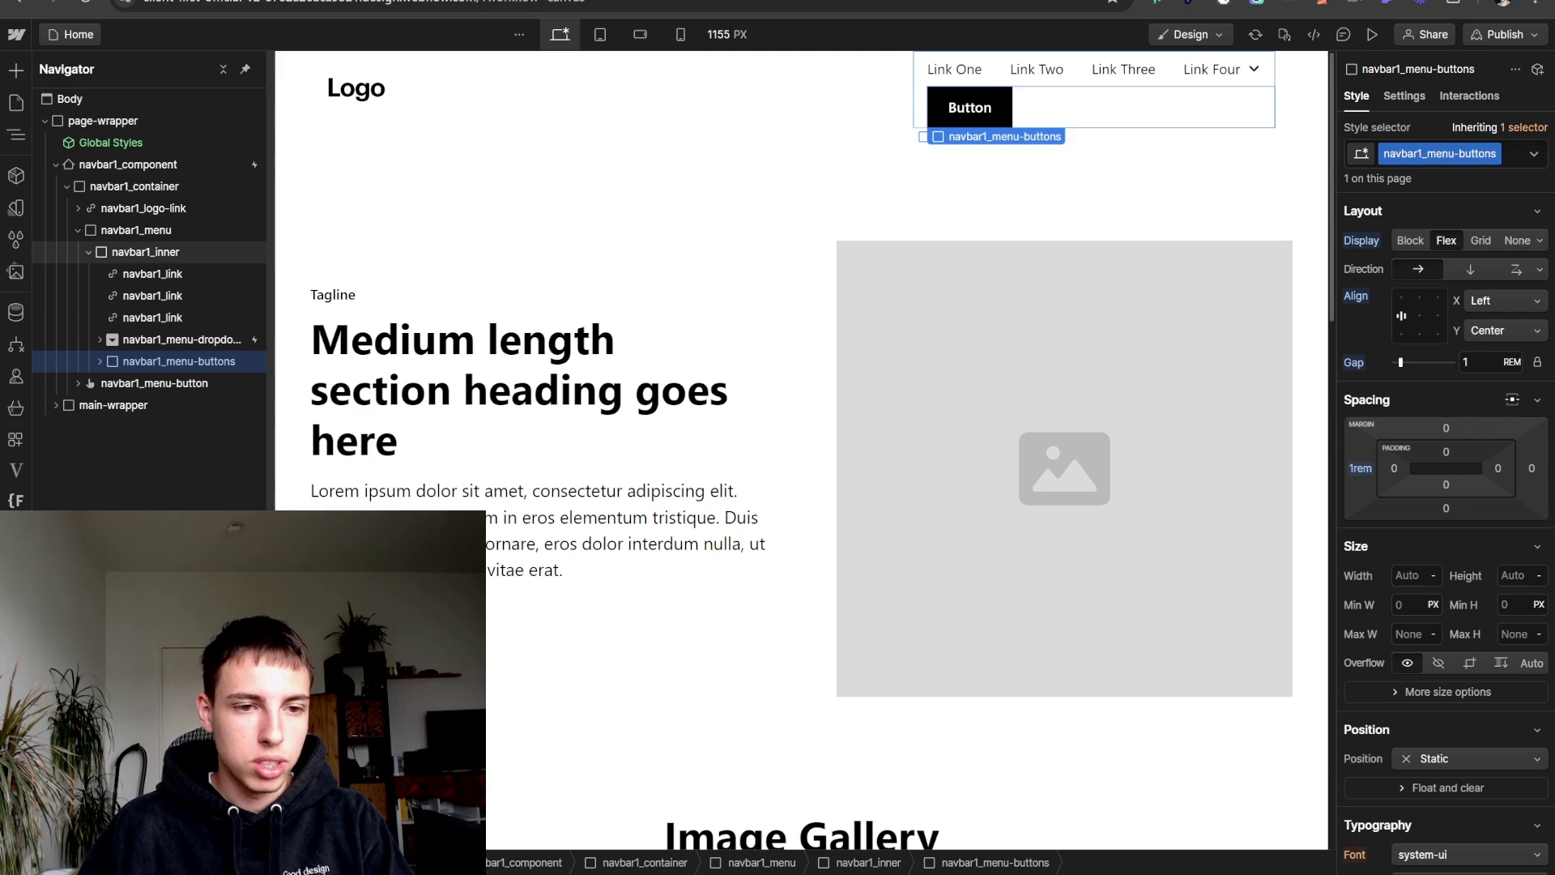
click(954, 70)
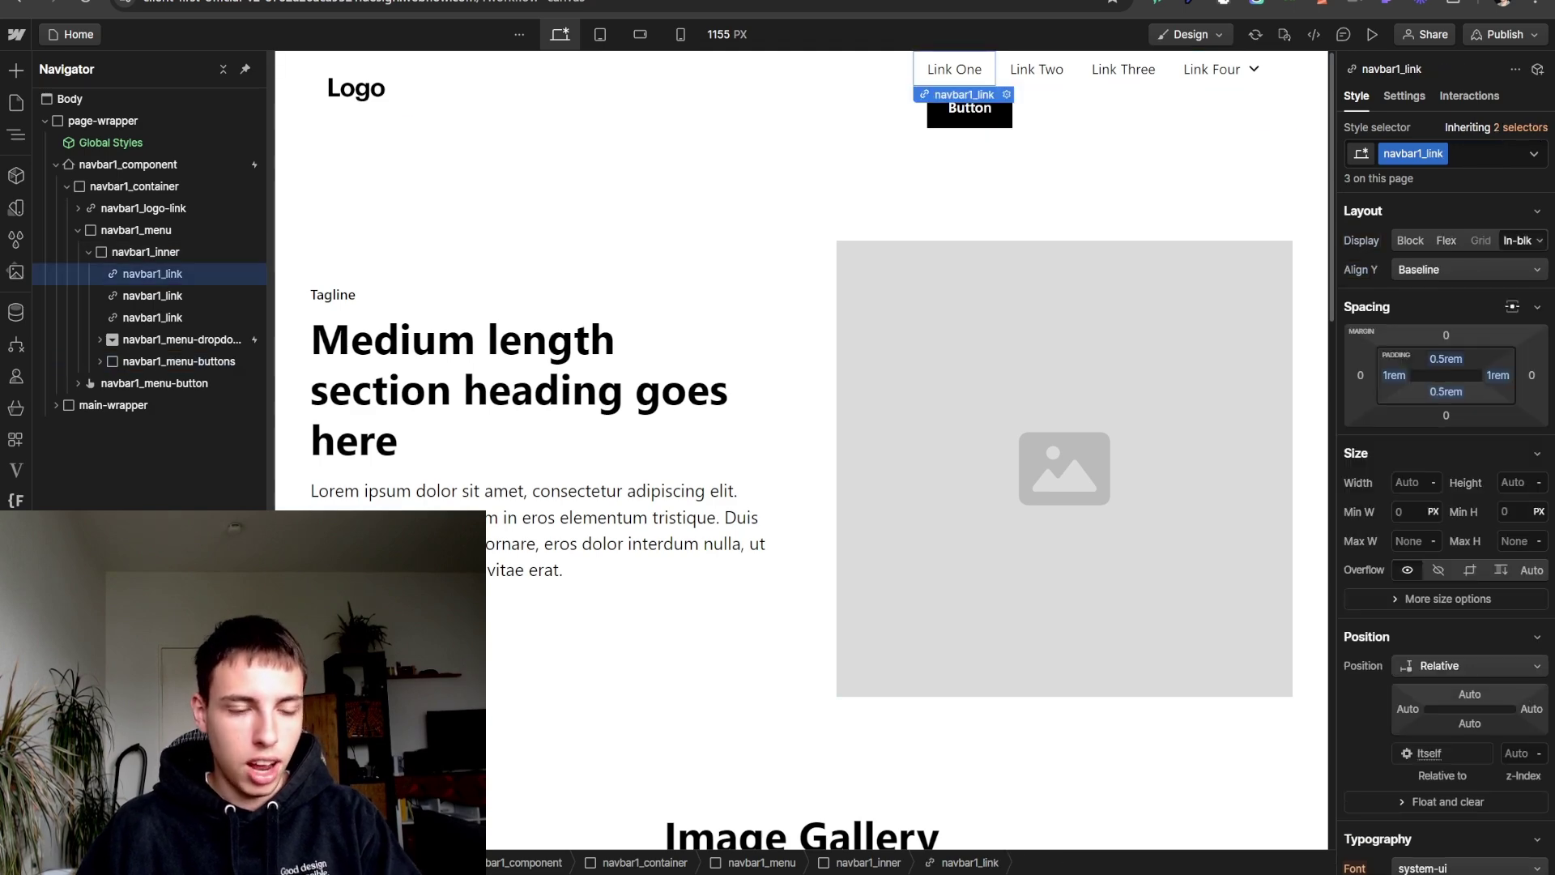
key(ctrl+alt+g)
drag(154, 318, 161, 329)
click(146, 274)
- Give the div block around the three links the class navbar1_links-list
key(ctrl+Return)
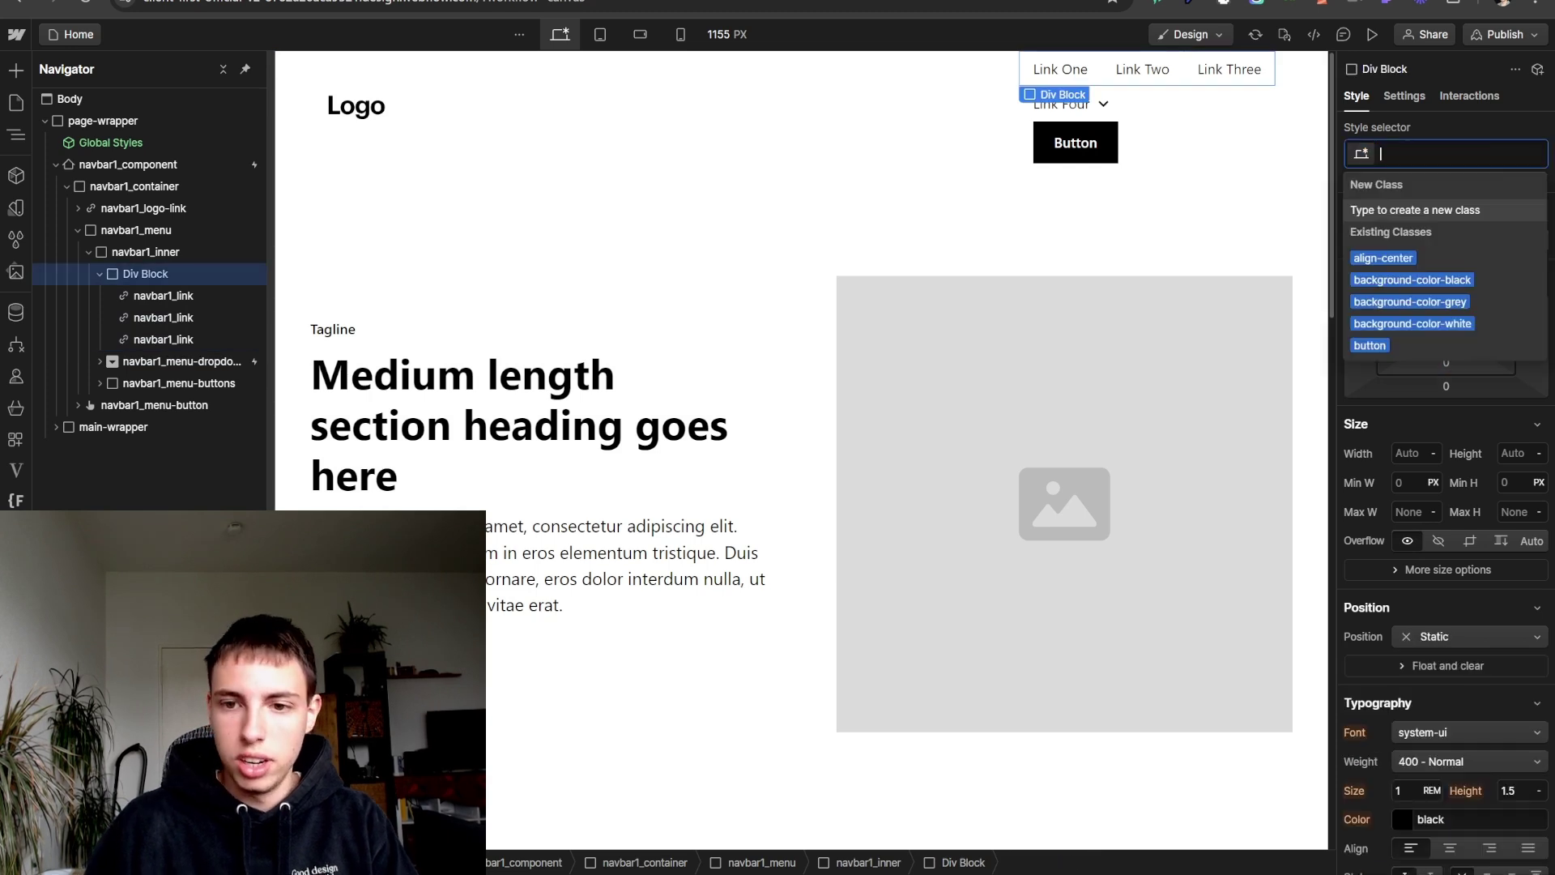
text(navbar1_link)
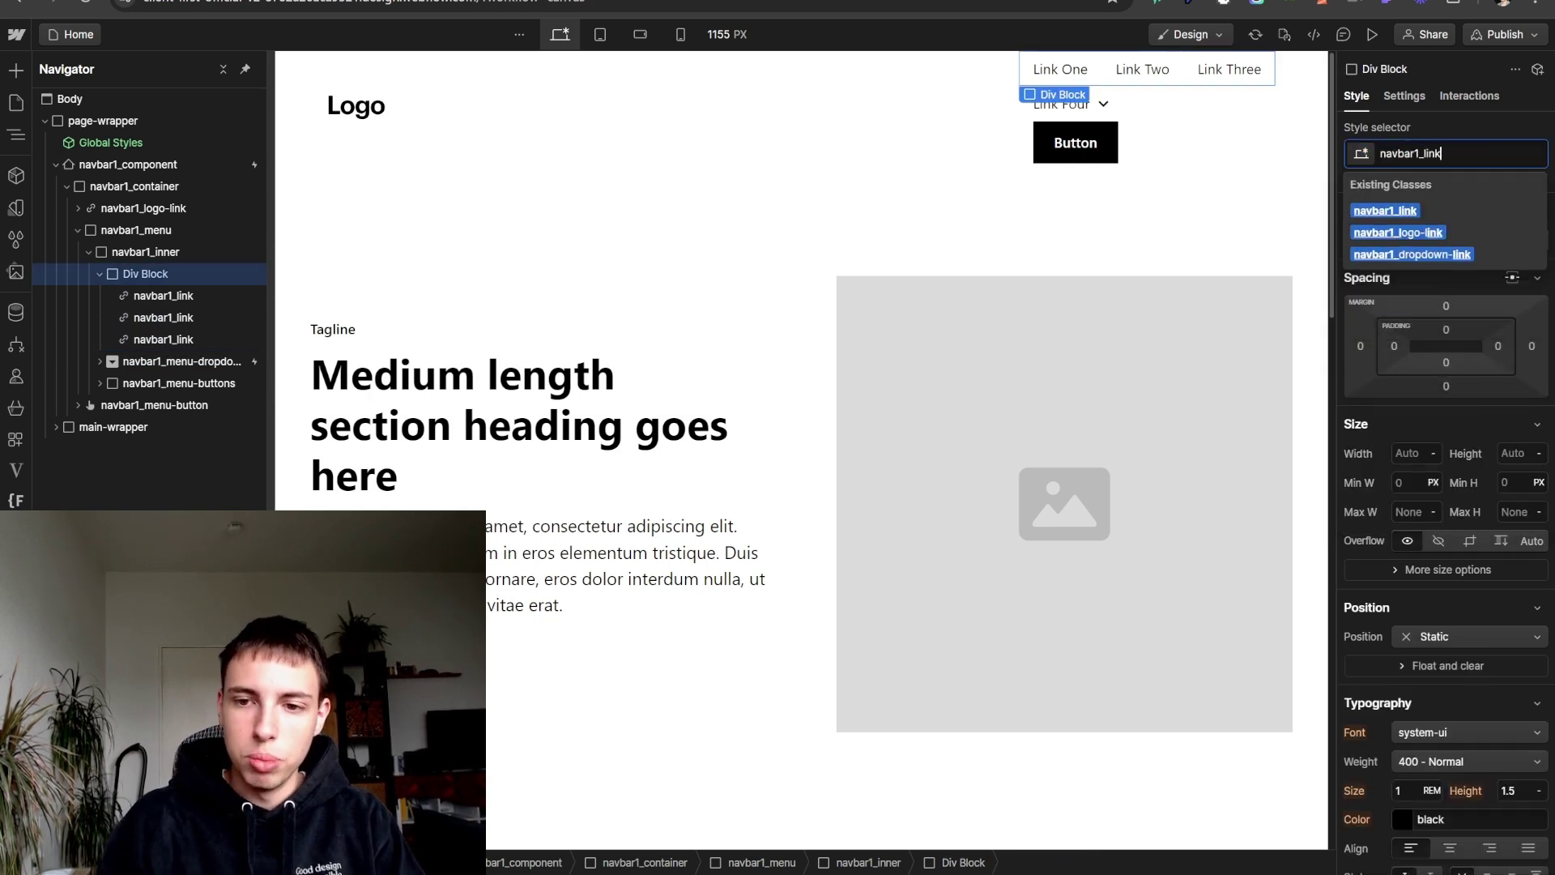
text(s-list)
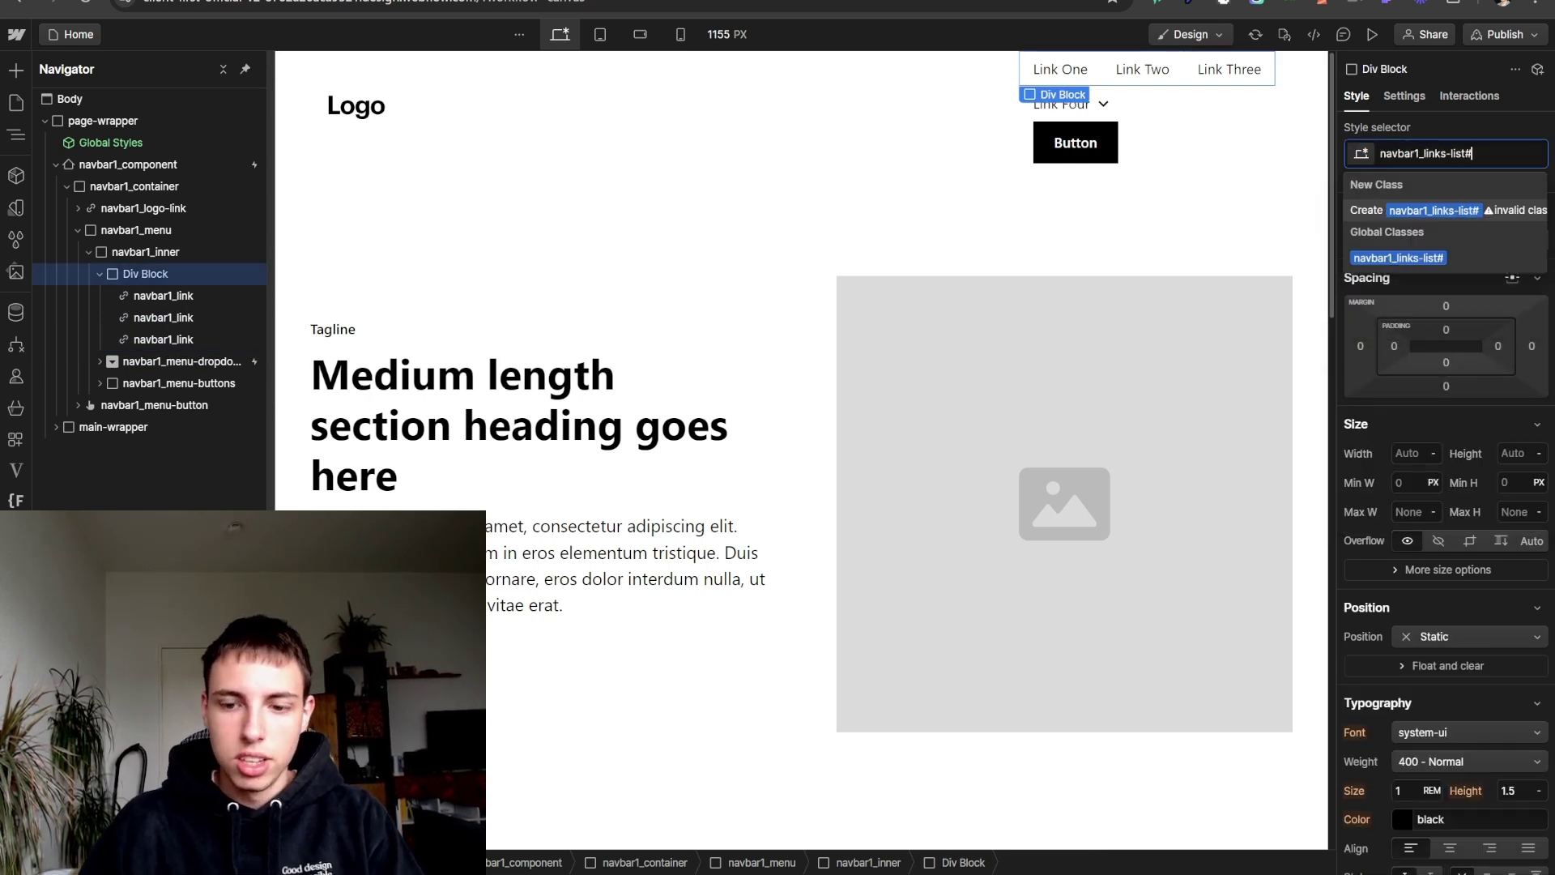
key(Return)
- Move navbar1_menu-dropdown into navbar1_links-list, below the three links
click(99, 274)
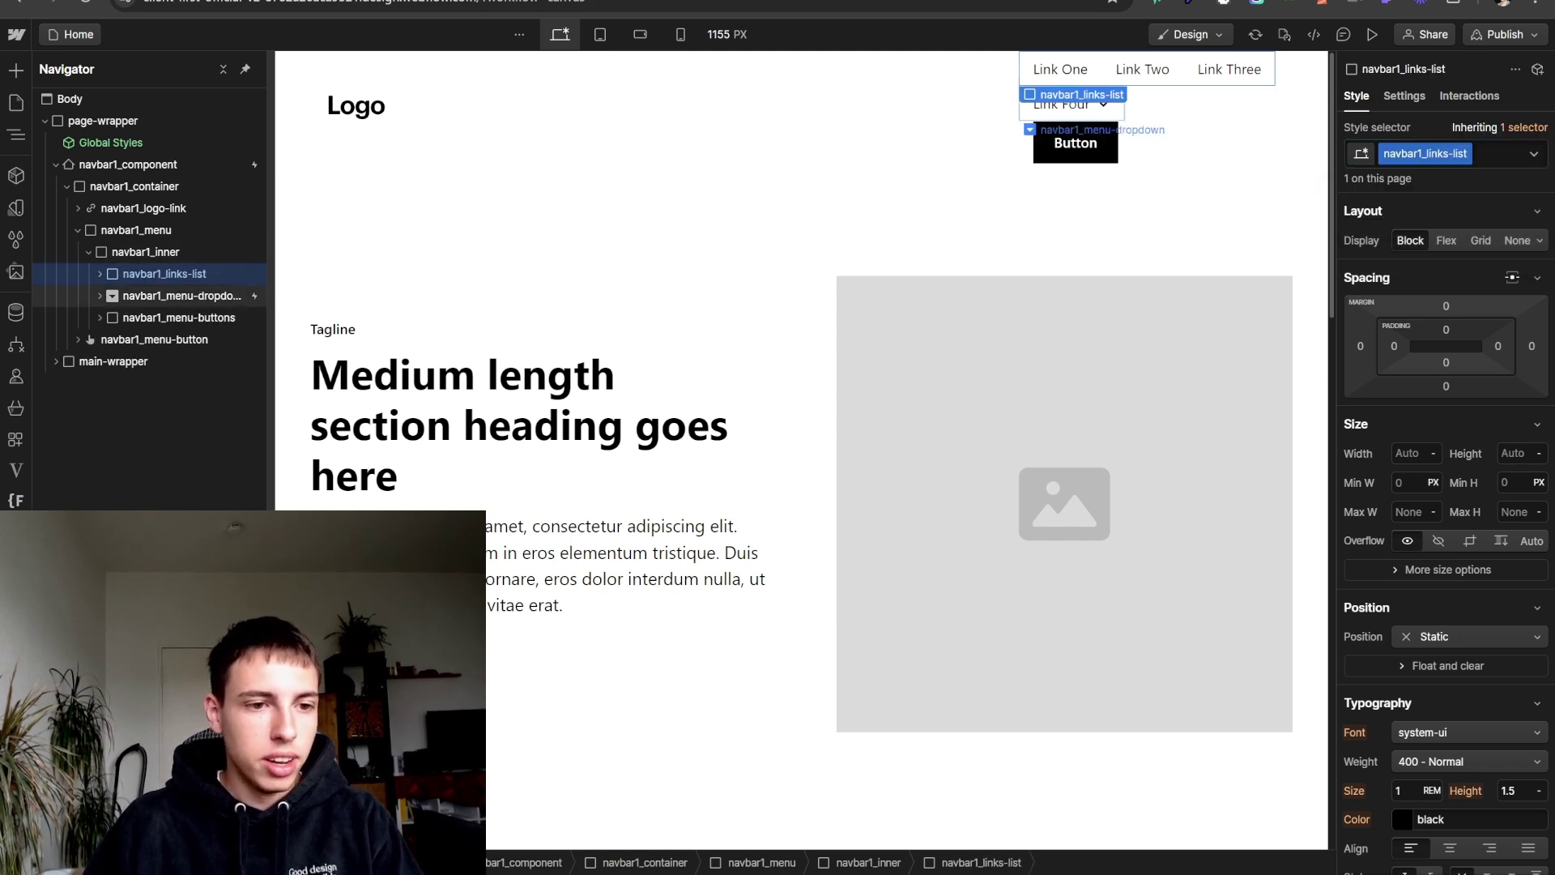
click(180, 295)
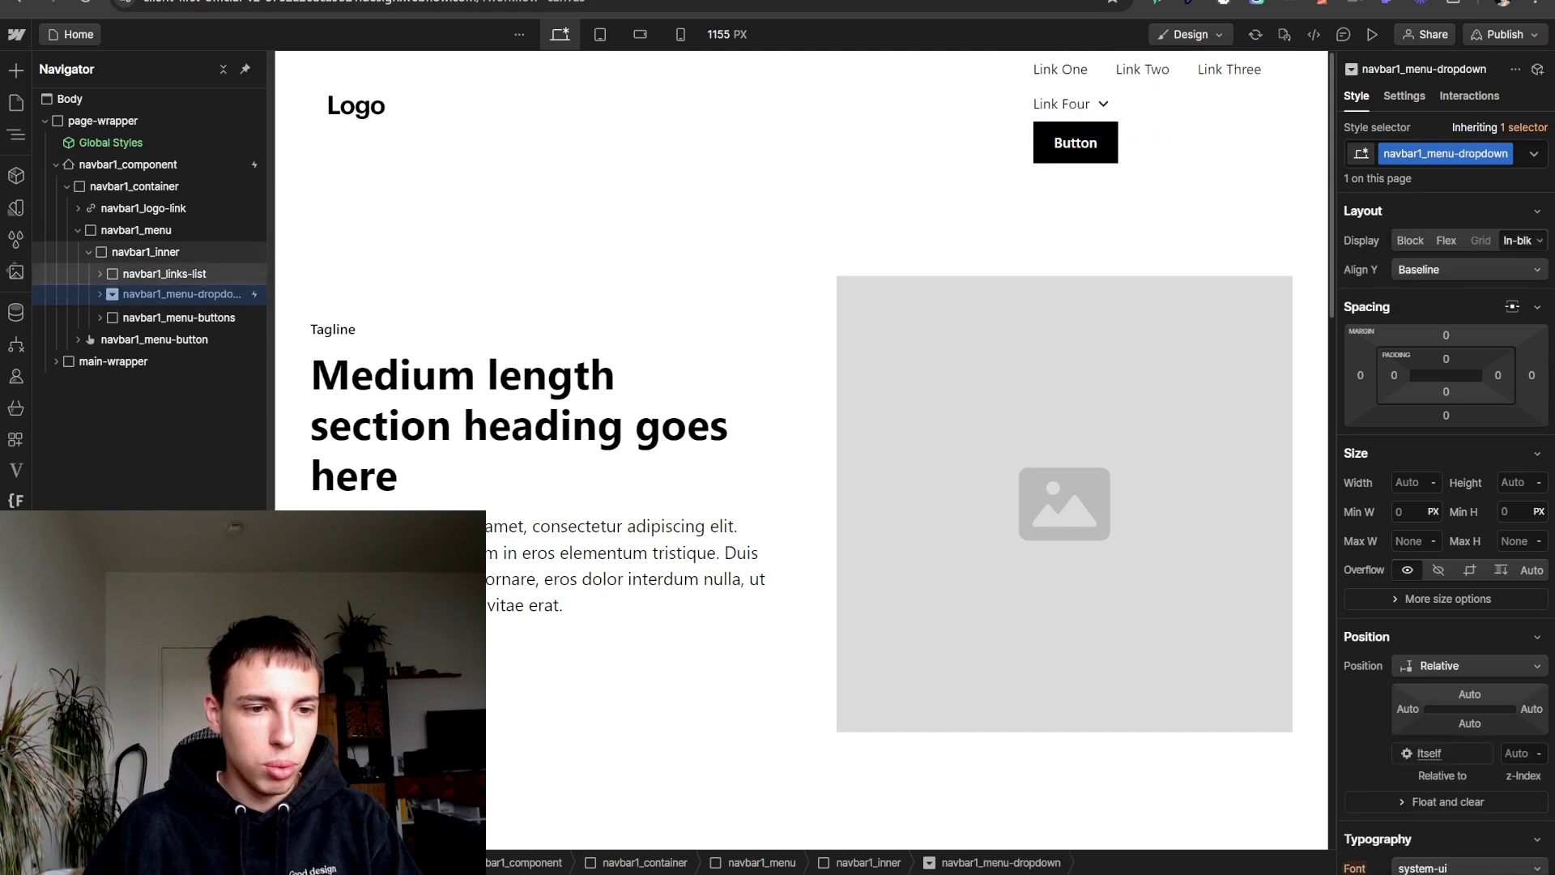
click(100, 274)
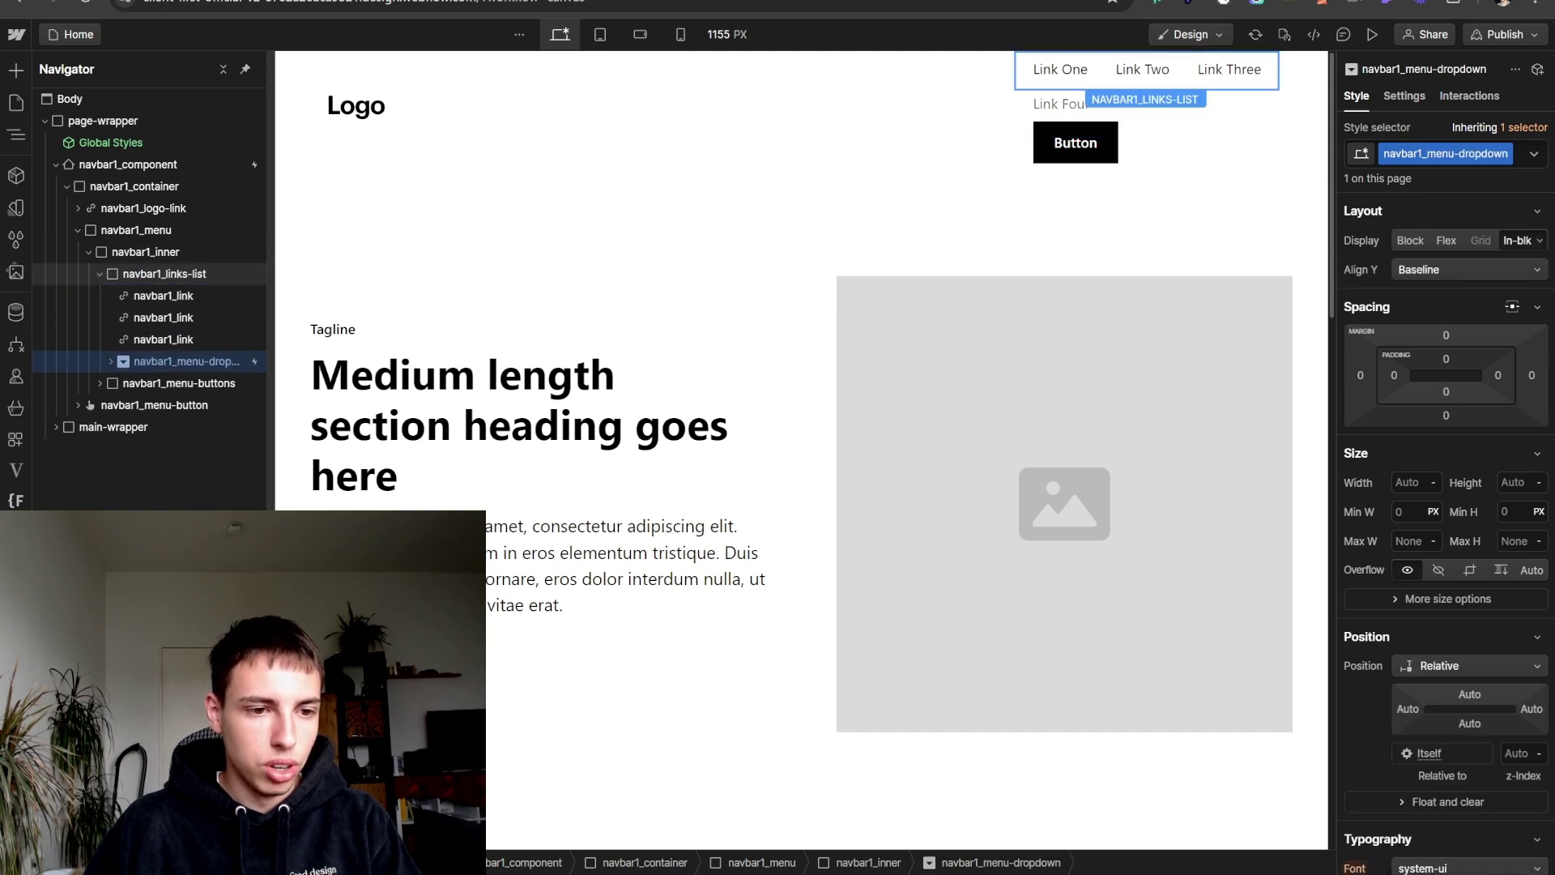
drag(177, 354, 174, 359)
click(99, 273)
- Remove the is-page-height-tablet combo class from navbar1_menu
click(146, 252)
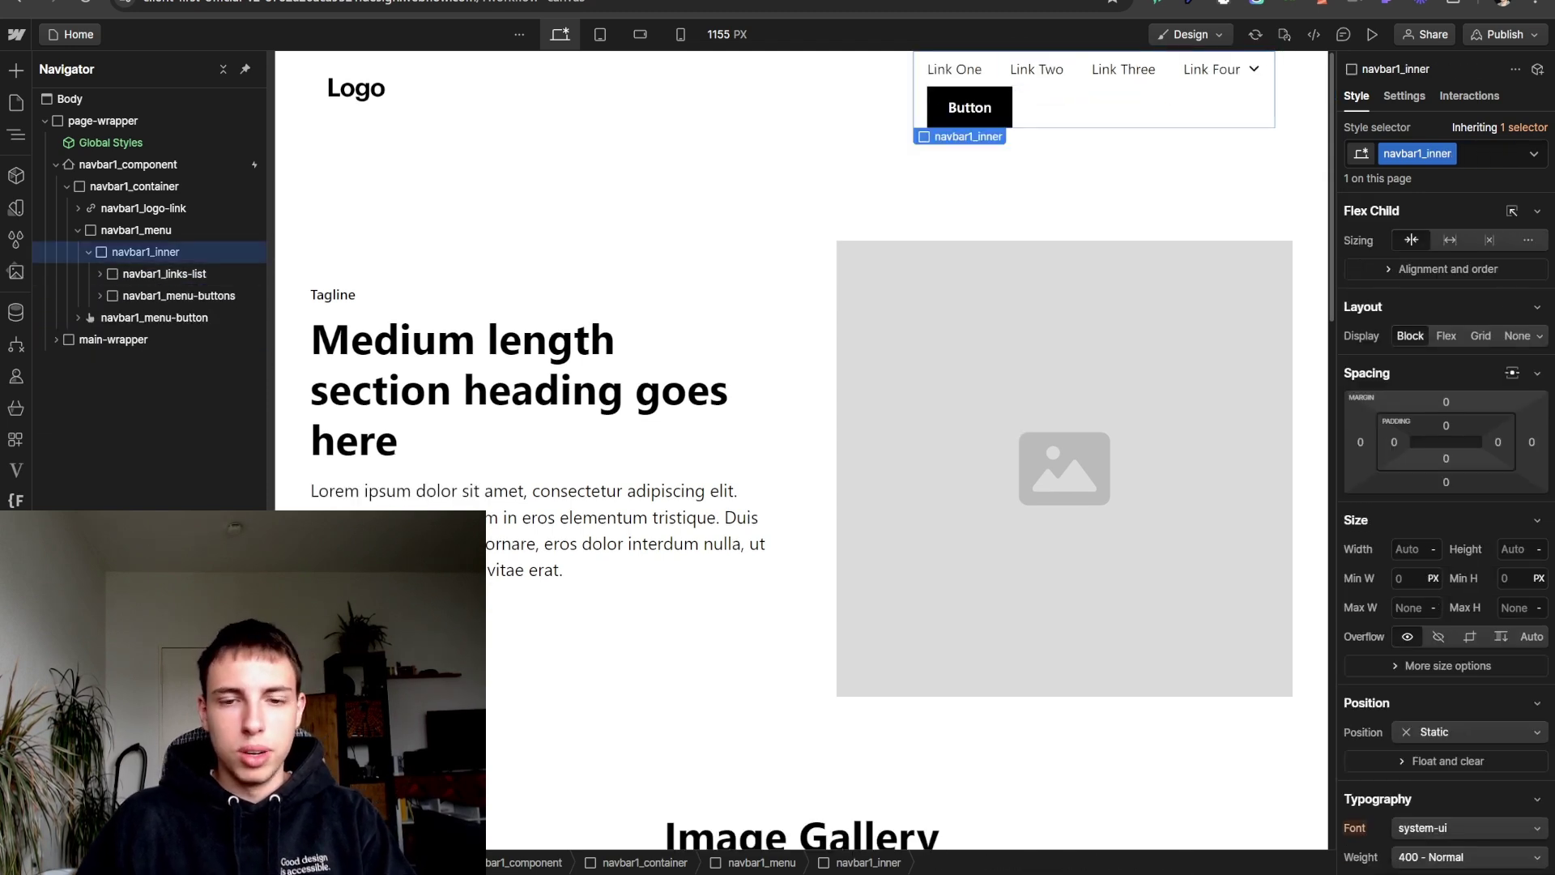
click(136, 230)
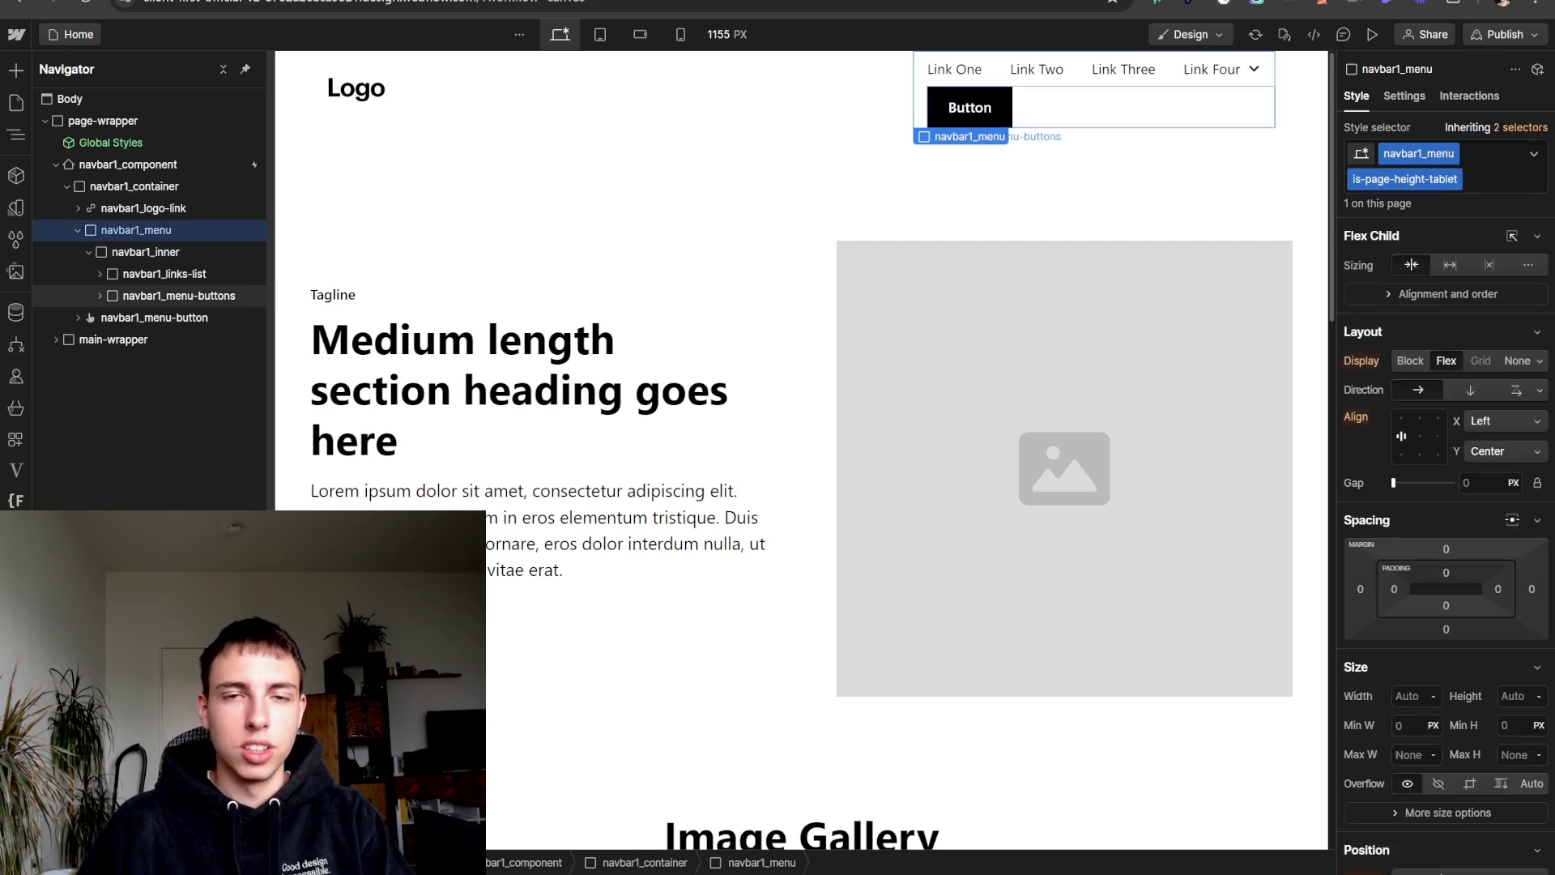
key(ctrl+Return)
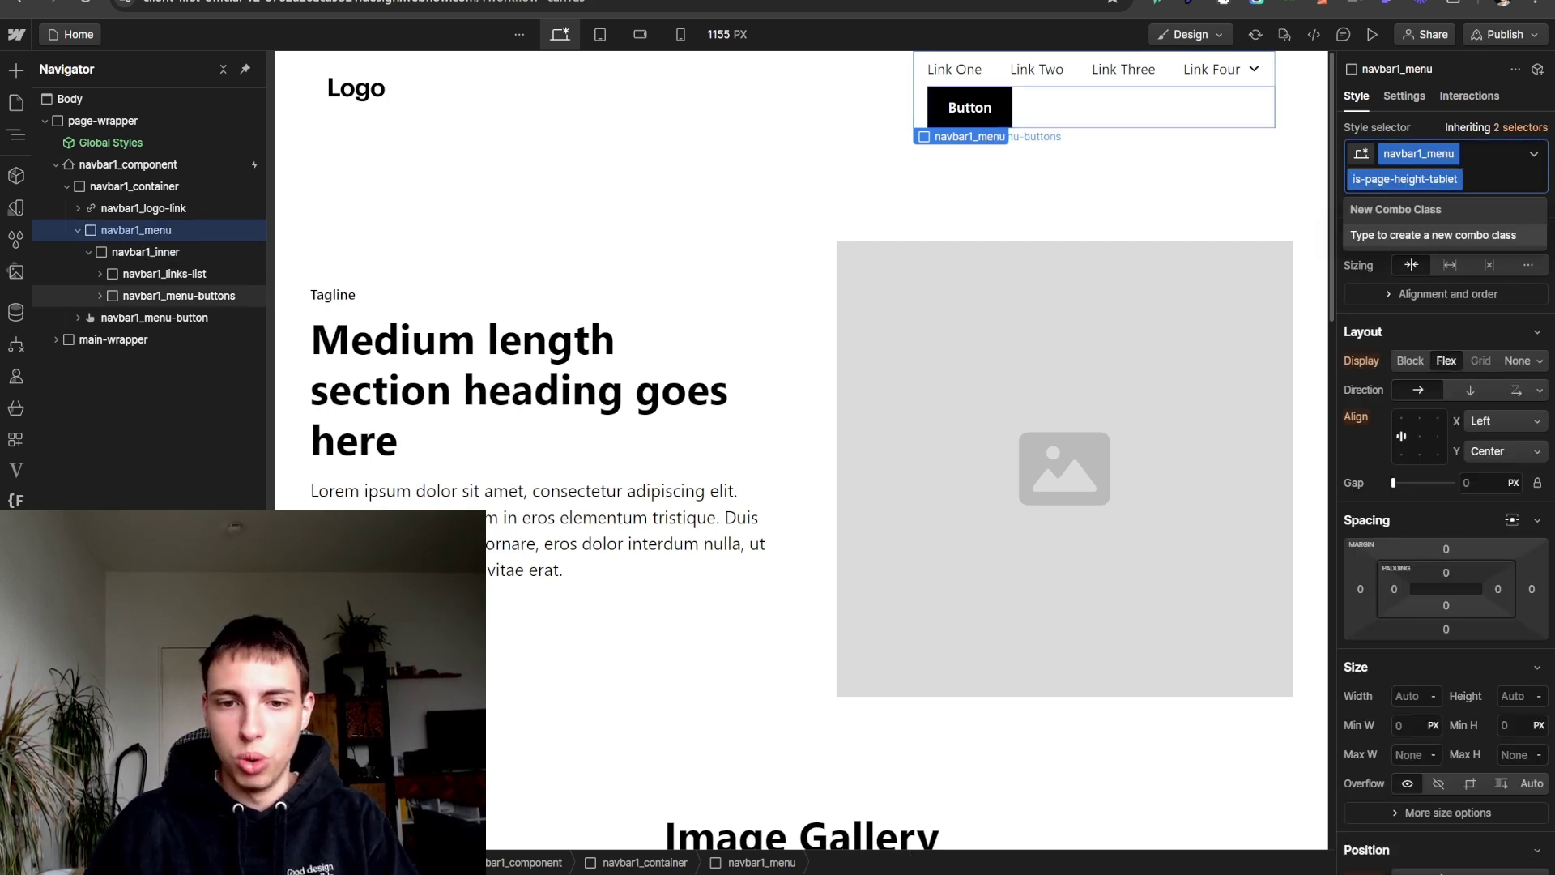
key(BackSpace)
key(Escape)
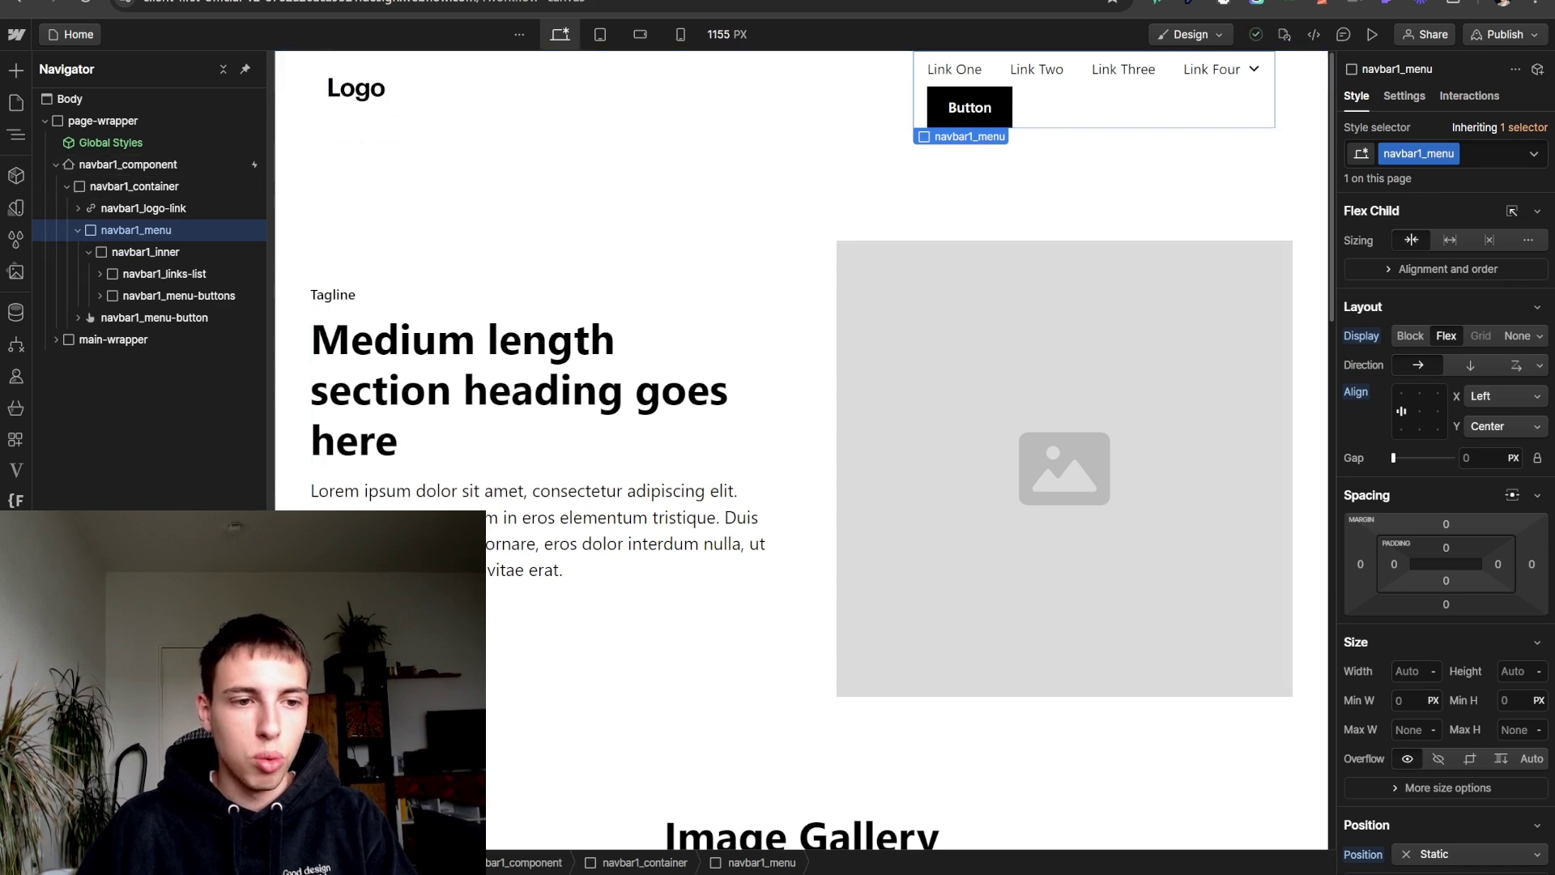
- Set navbar1_inner to a horizontal flex layout aligned left and vertically centered
click(145, 252)
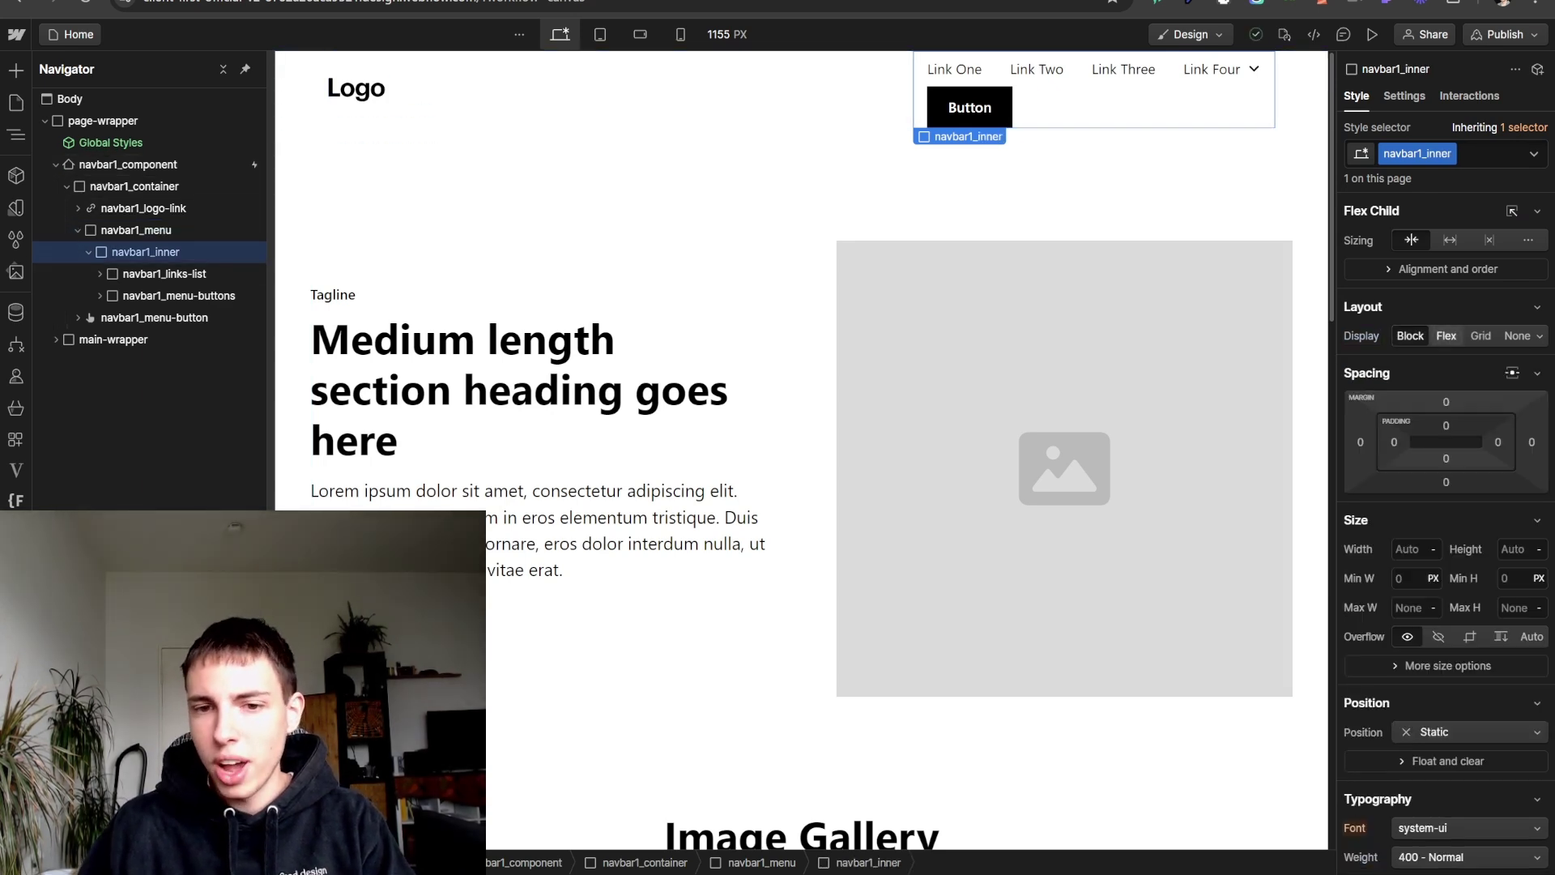
click(1445, 336)
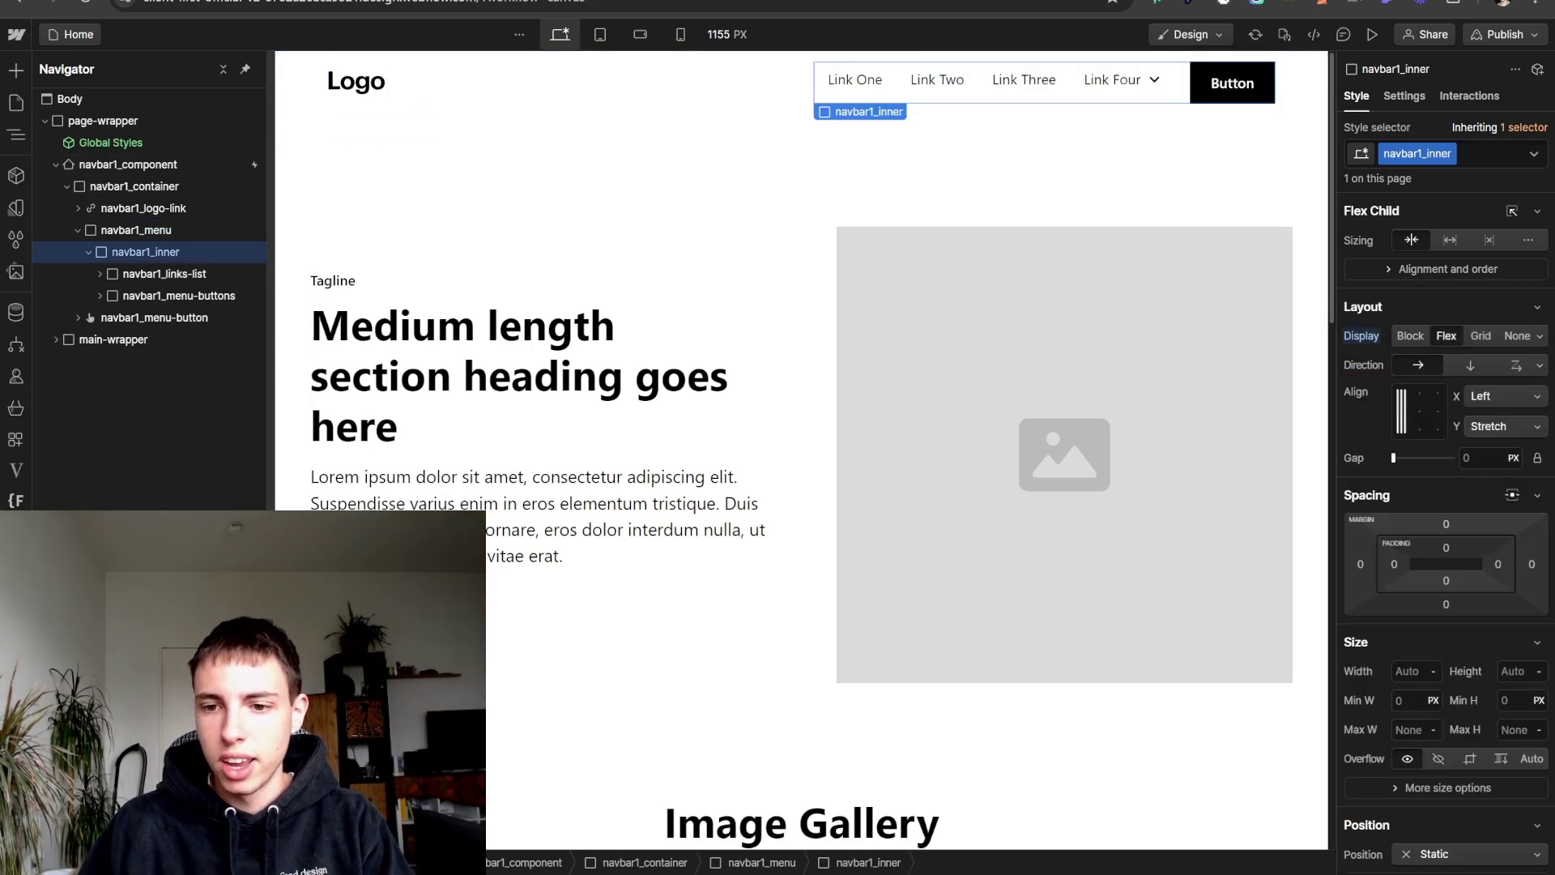
click(1401, 411)
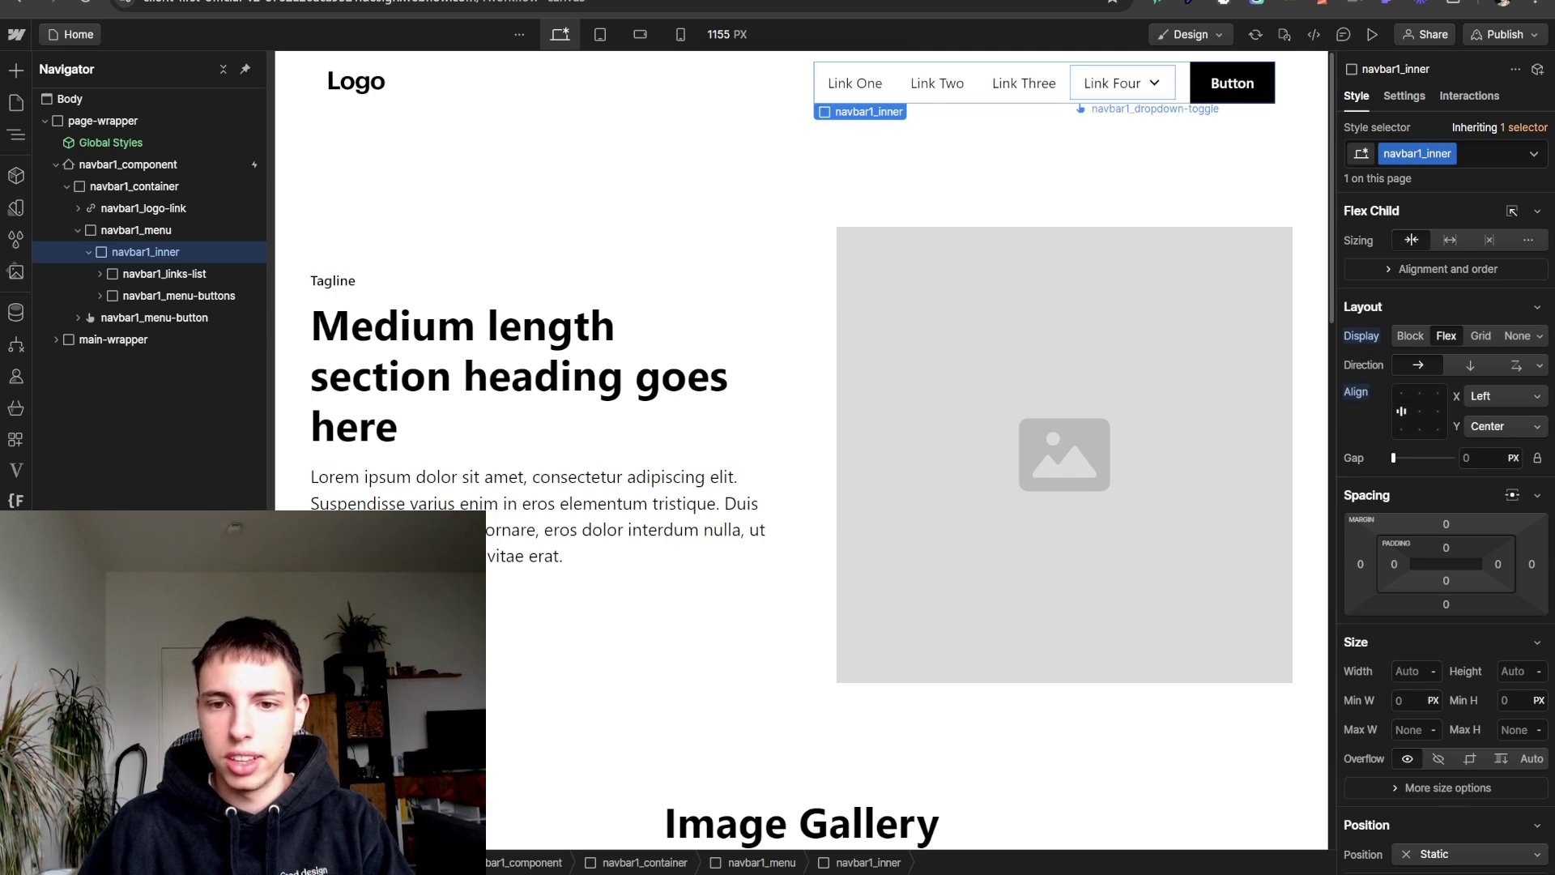
- Reset the display and position styles on navbar1_menu and check its remaining style settings
click(136, 230)
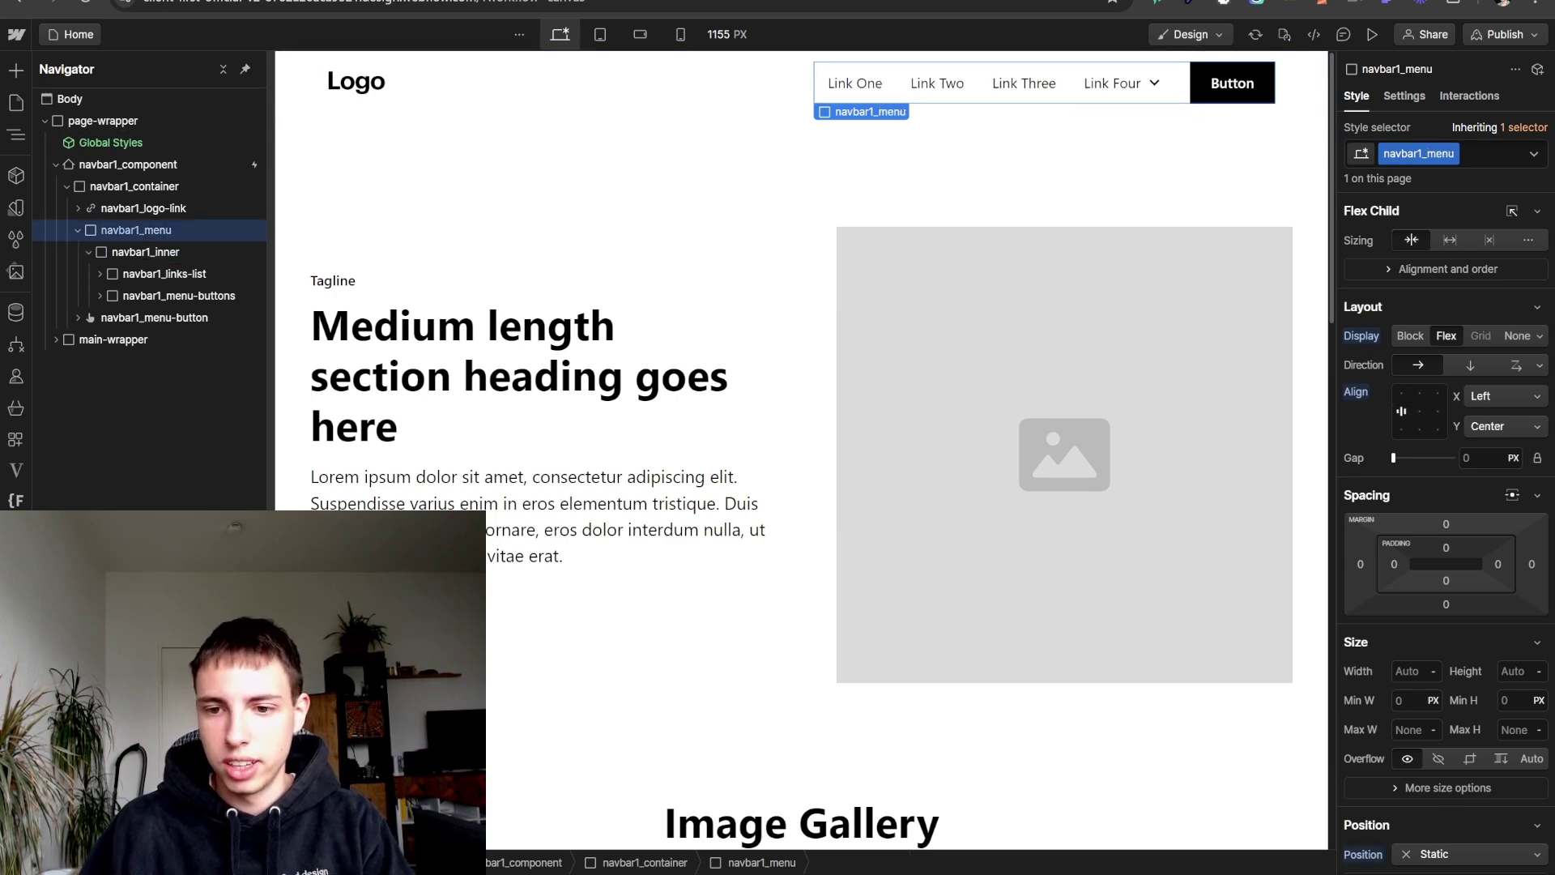
alt+click(1360, 336)
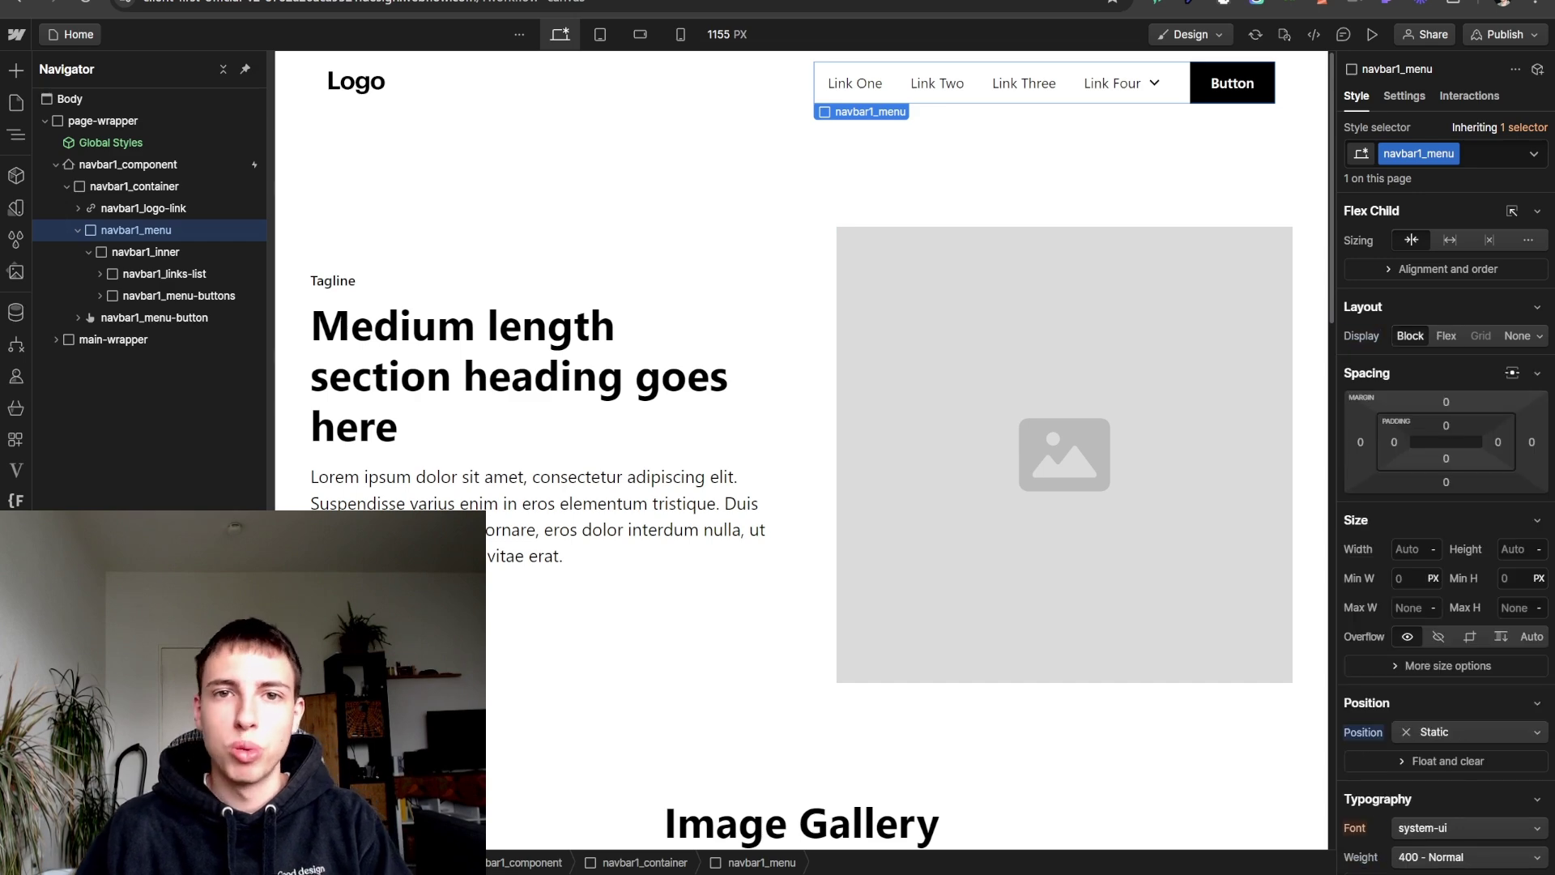
scroll(1401, 778, down, 2)
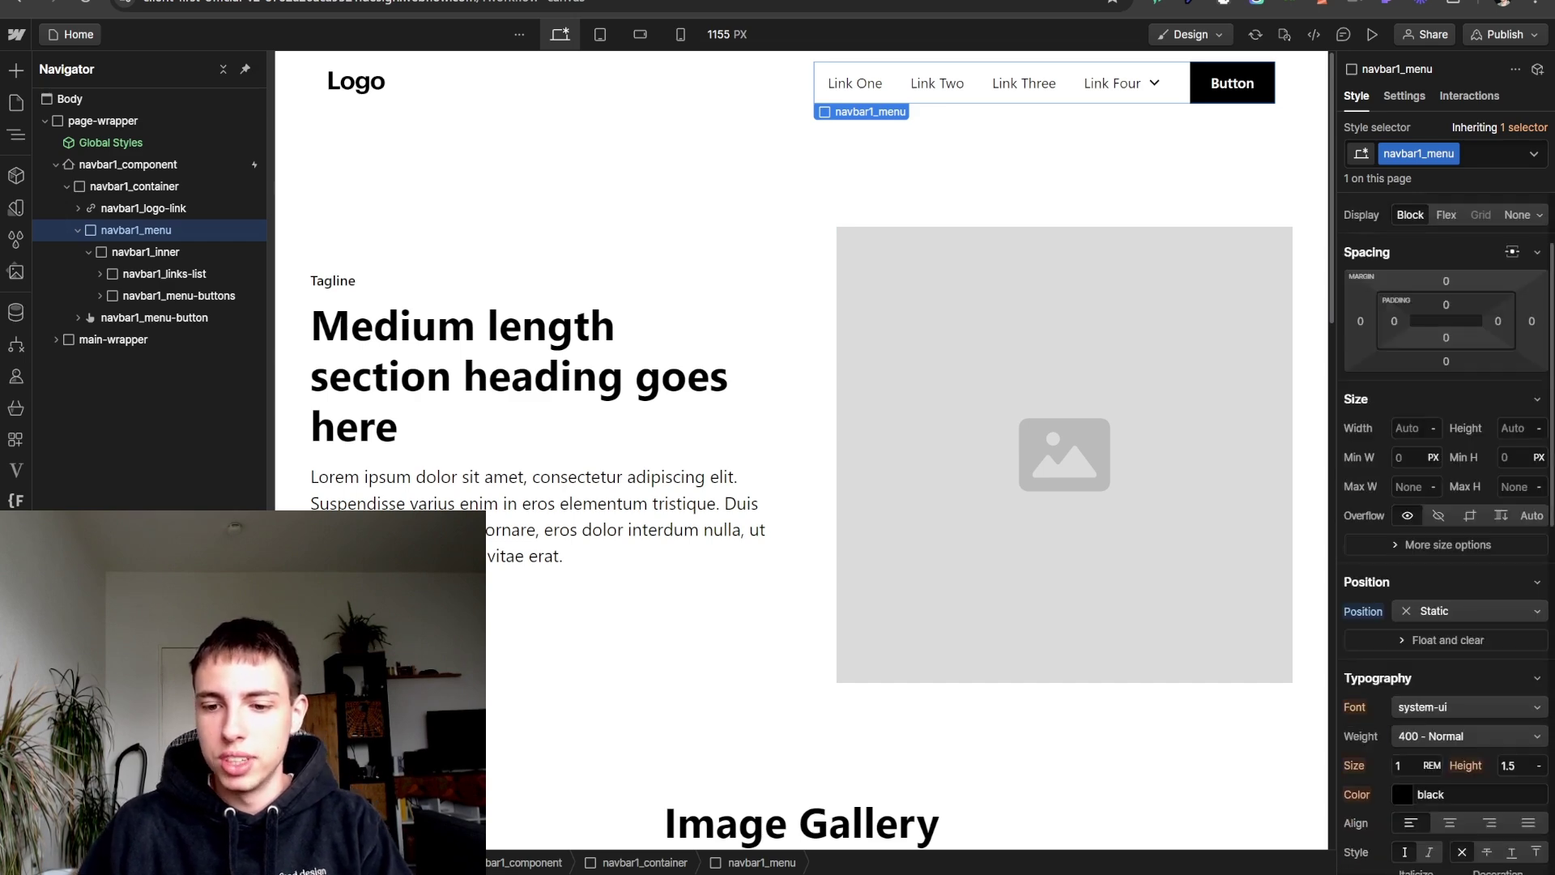
alt+click(1363, 612)
scroll(1480, 441, down, 8)
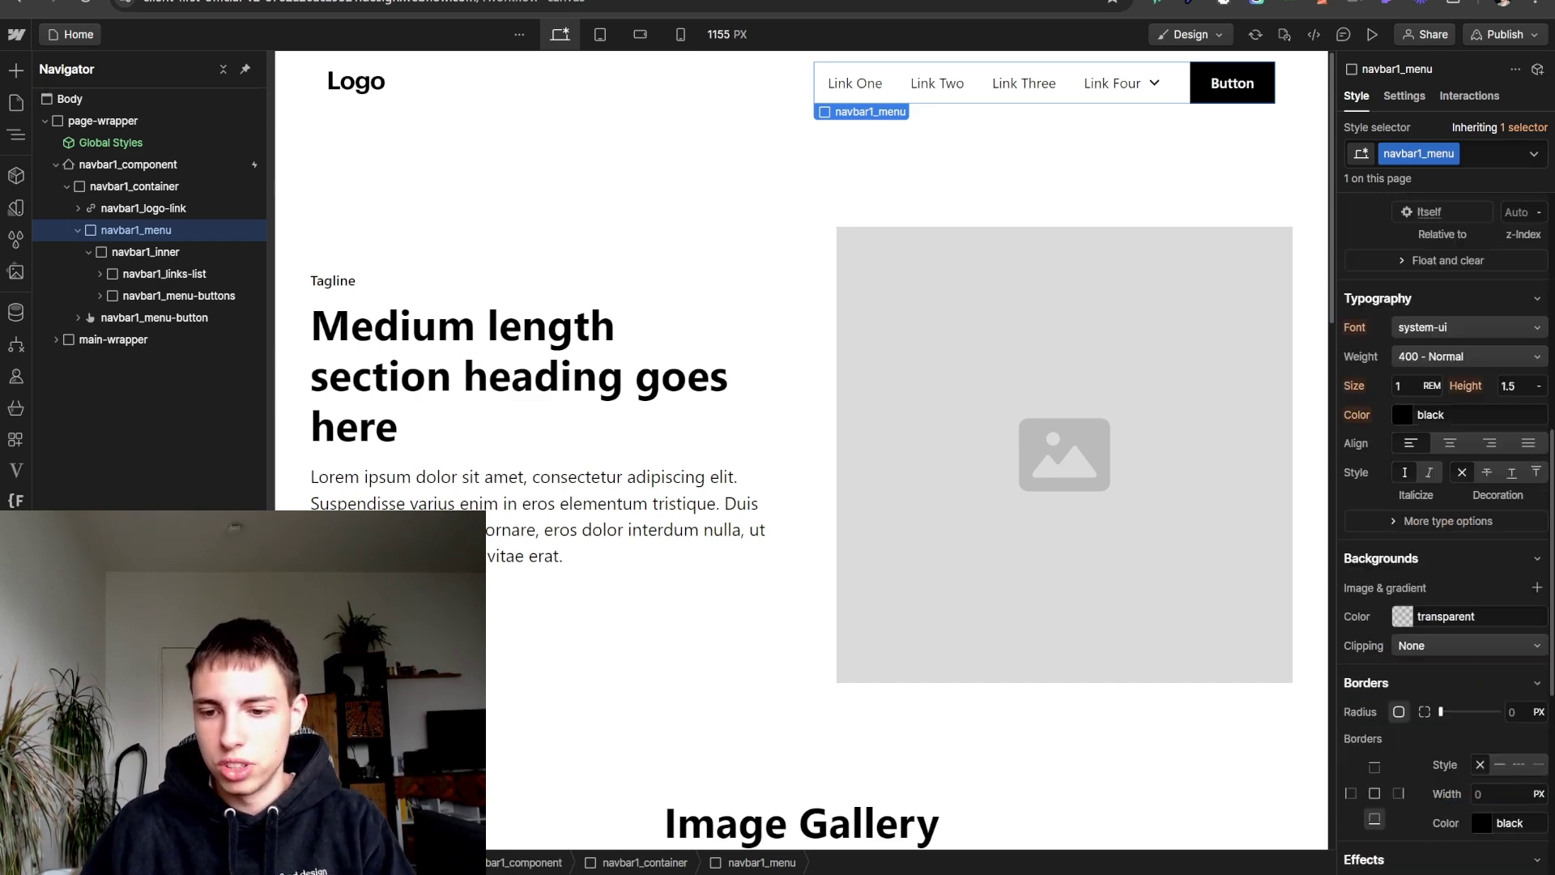
scroll(1480, 441, up, 7)
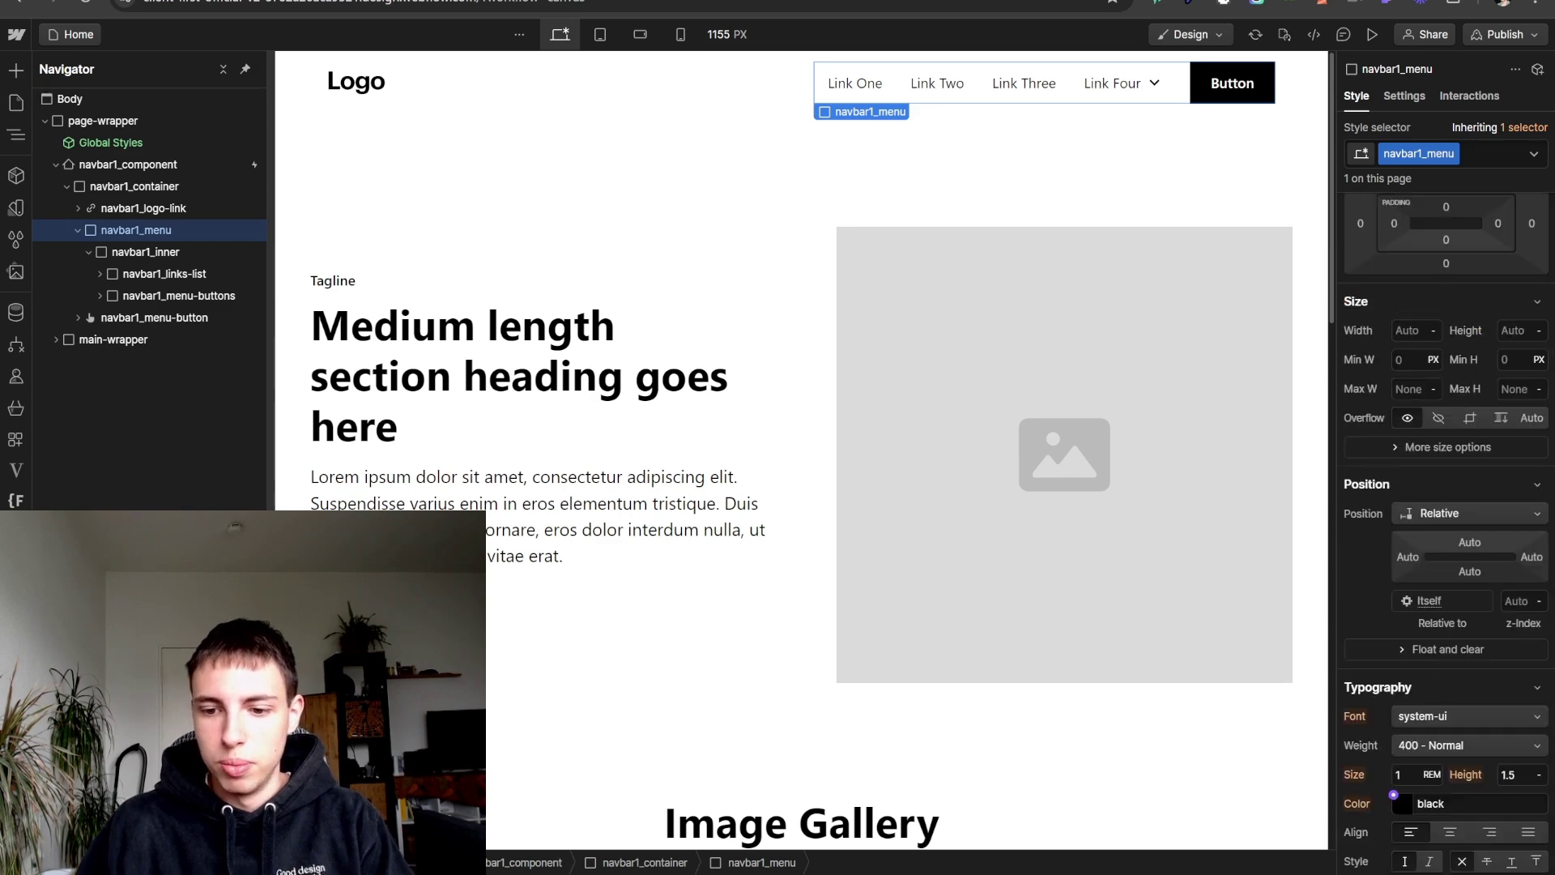
scroll(1445, 340, up, 3)
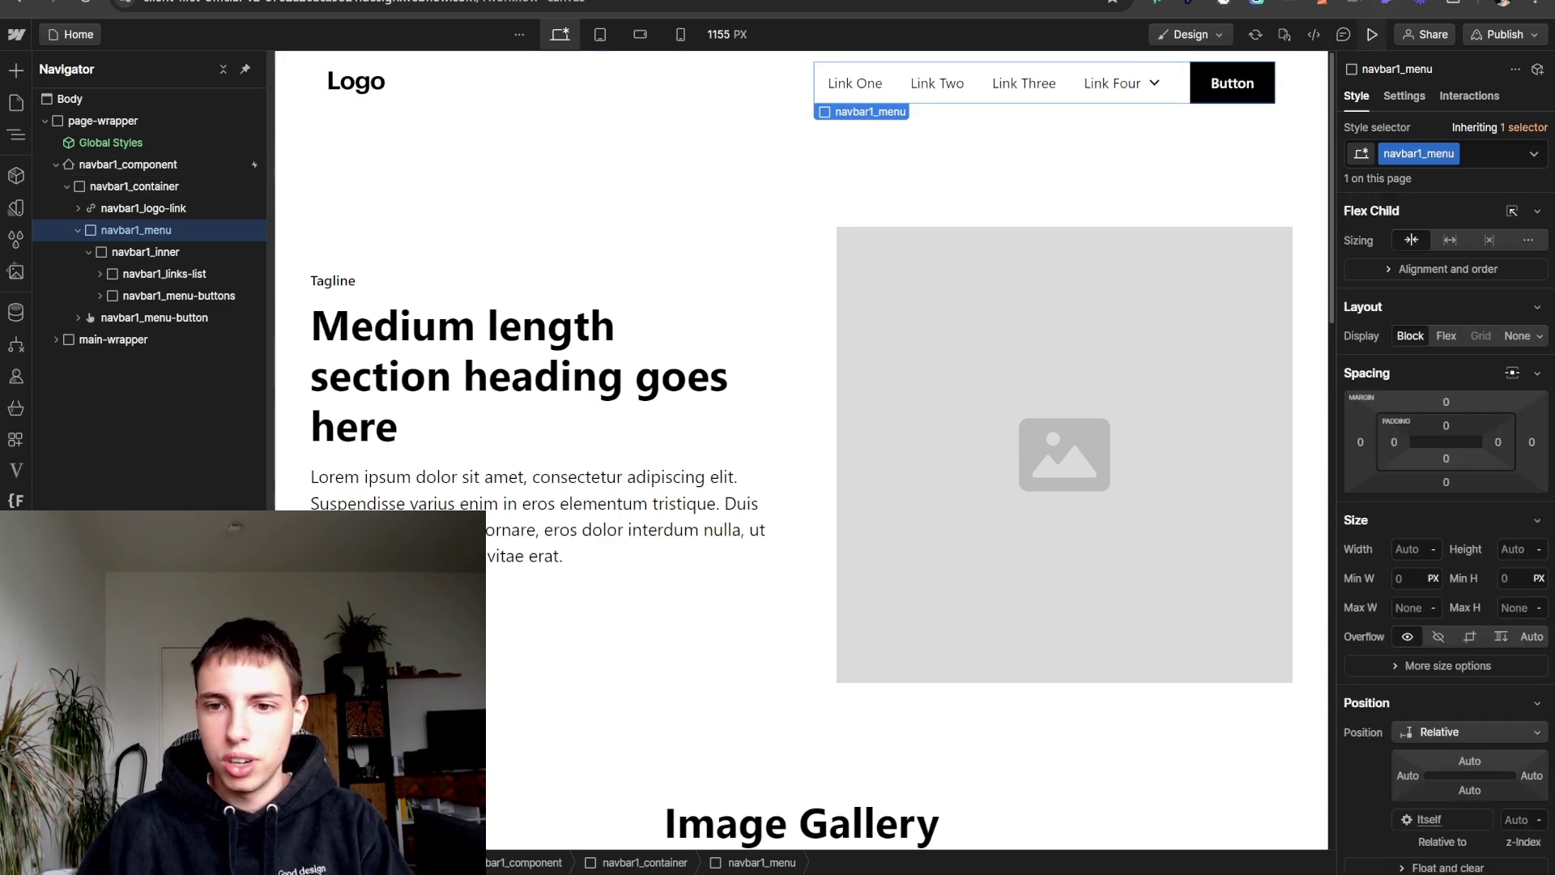
- Preview the restructured navbar at full page width and switch the canvas to the tablet breakpoint
click(1372, 34)
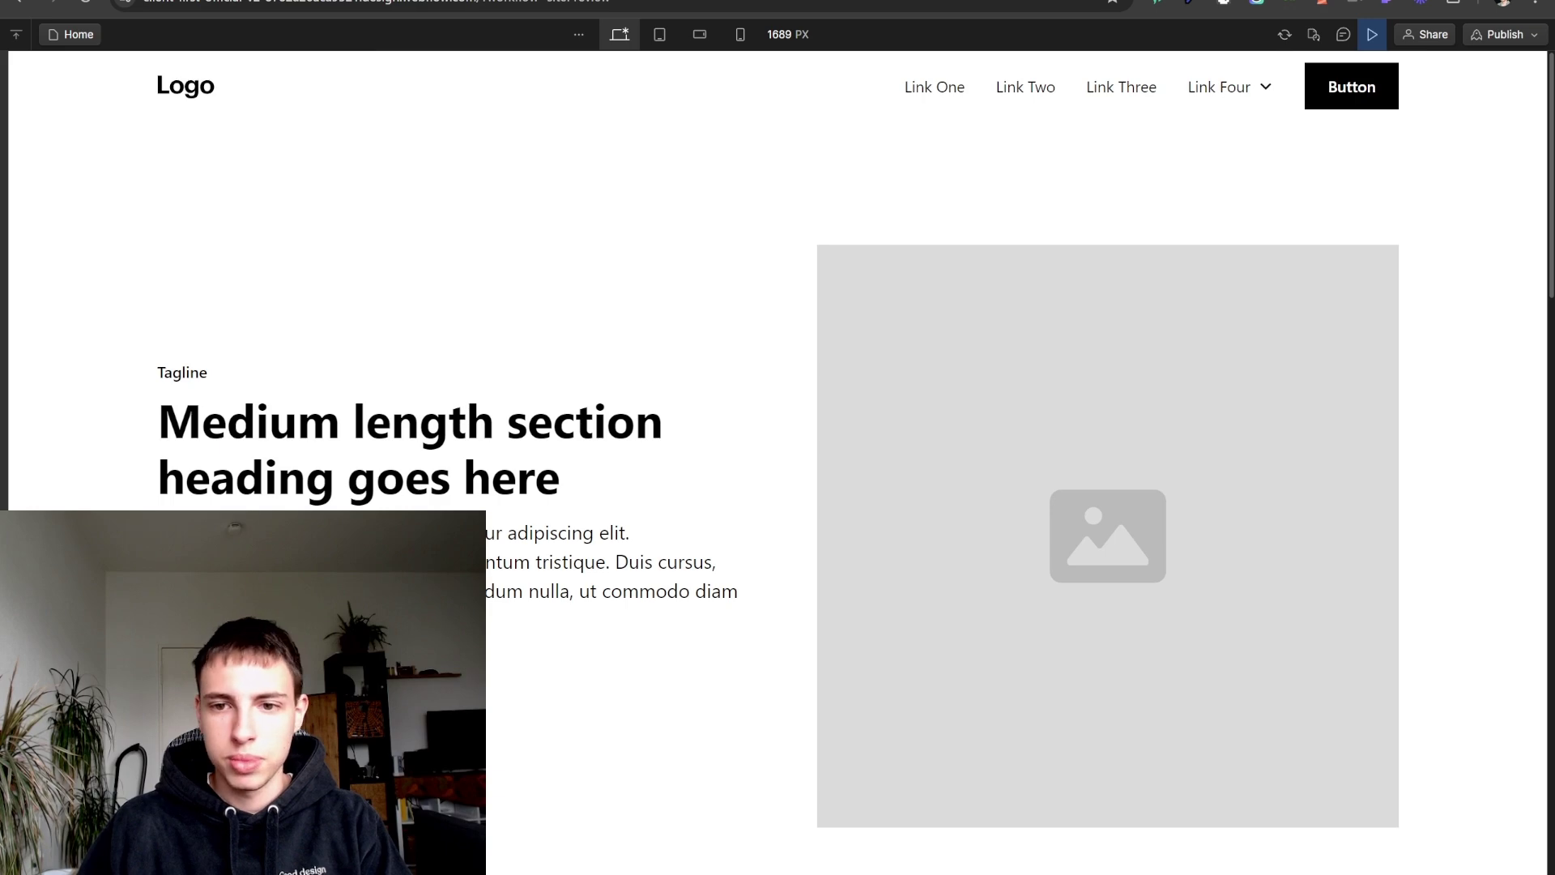
click(1372, 34)
key(2)
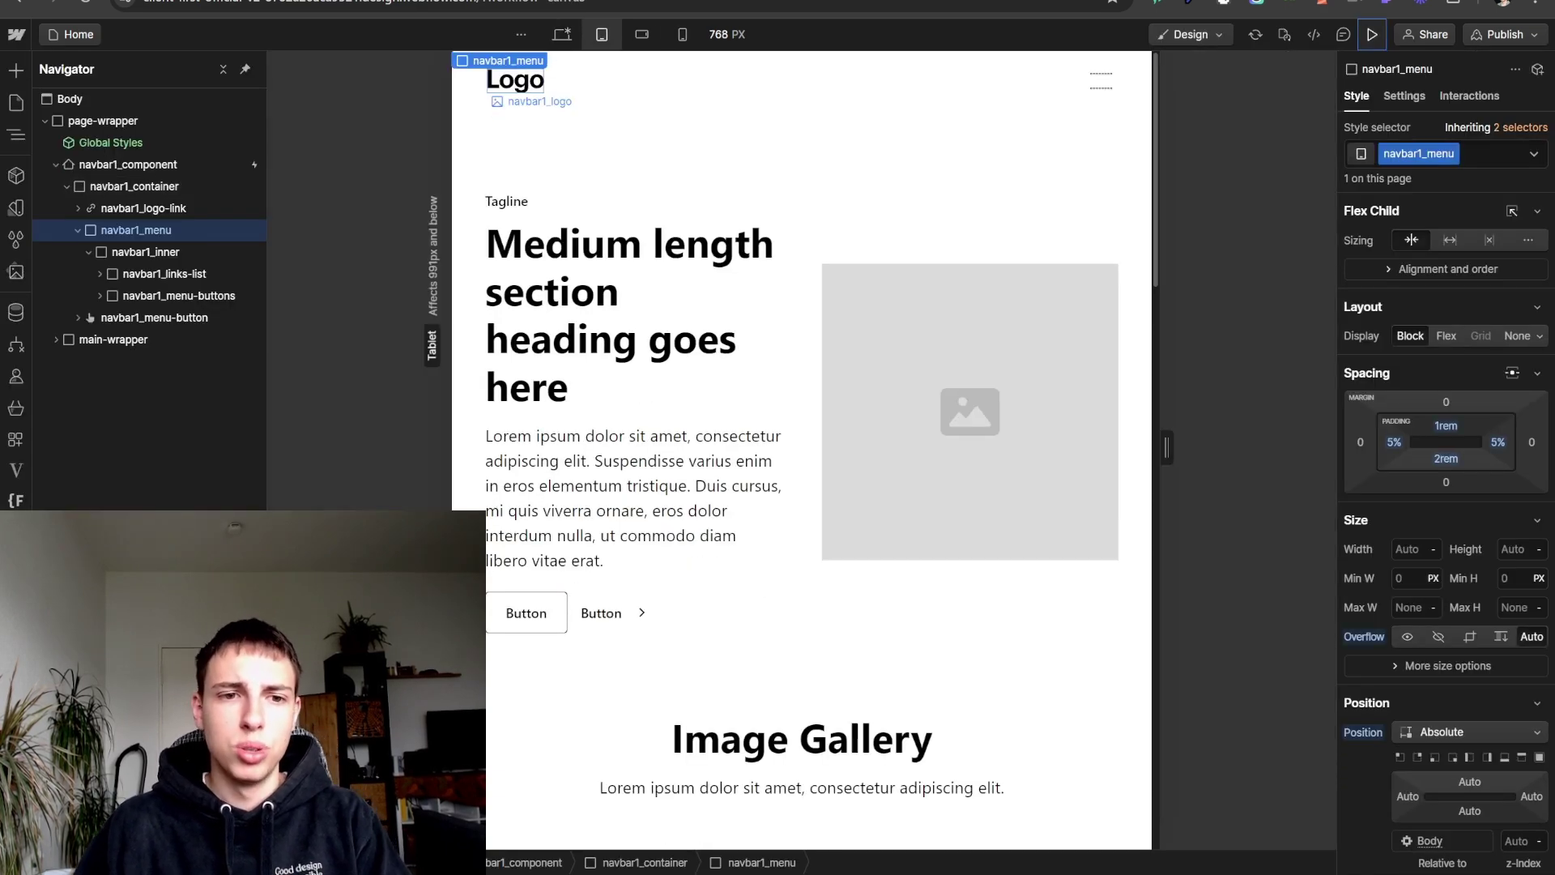
- Preview the navbar at the tablet breakpoint and return to the design view
click(134, 186)
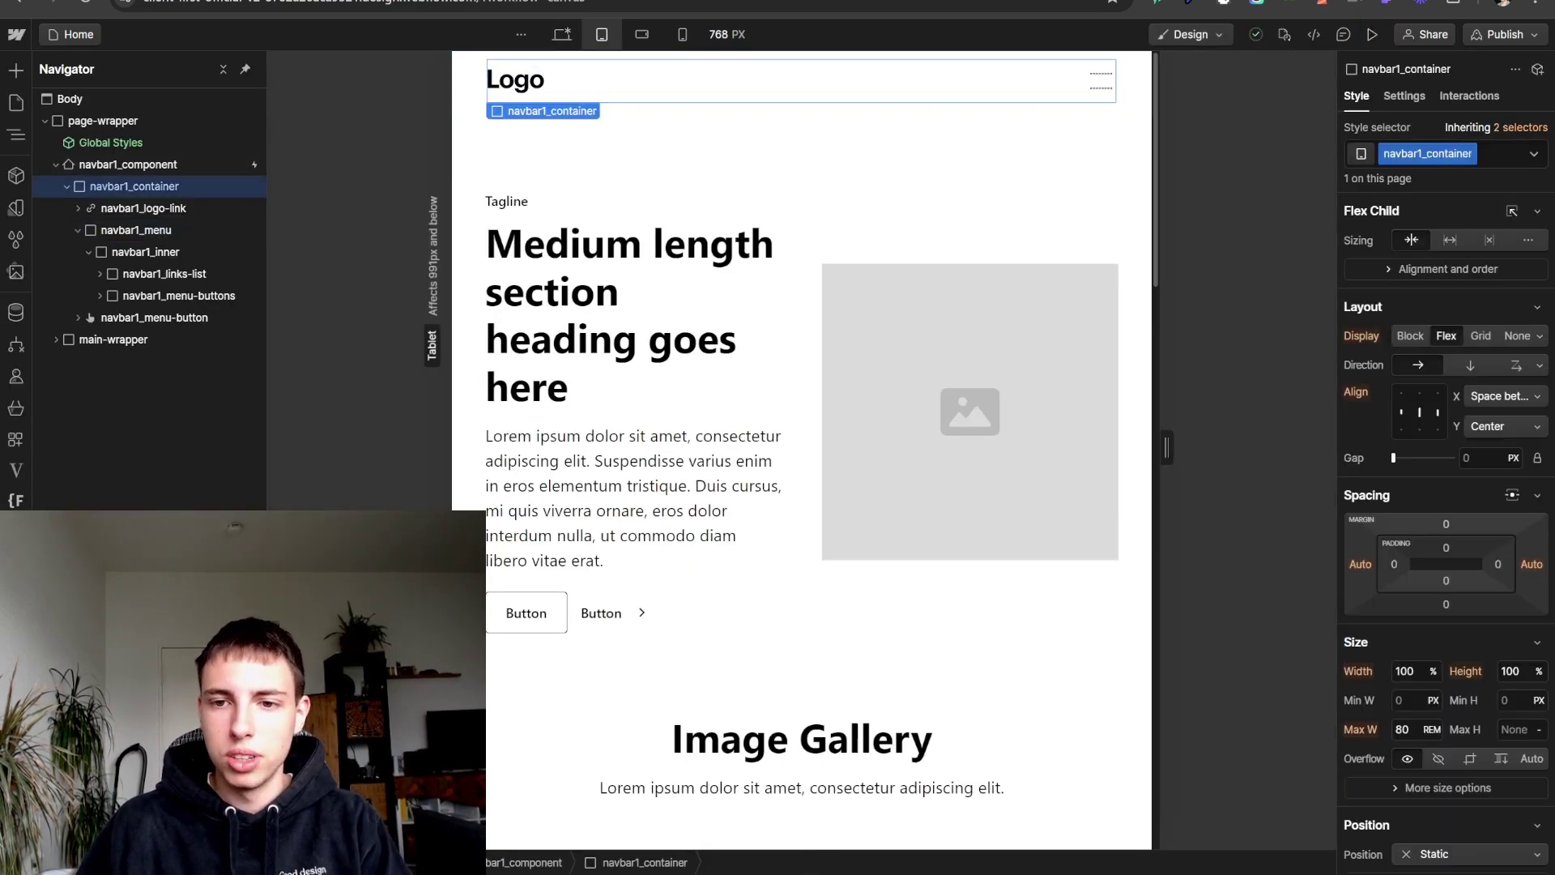
click(1372, 34)
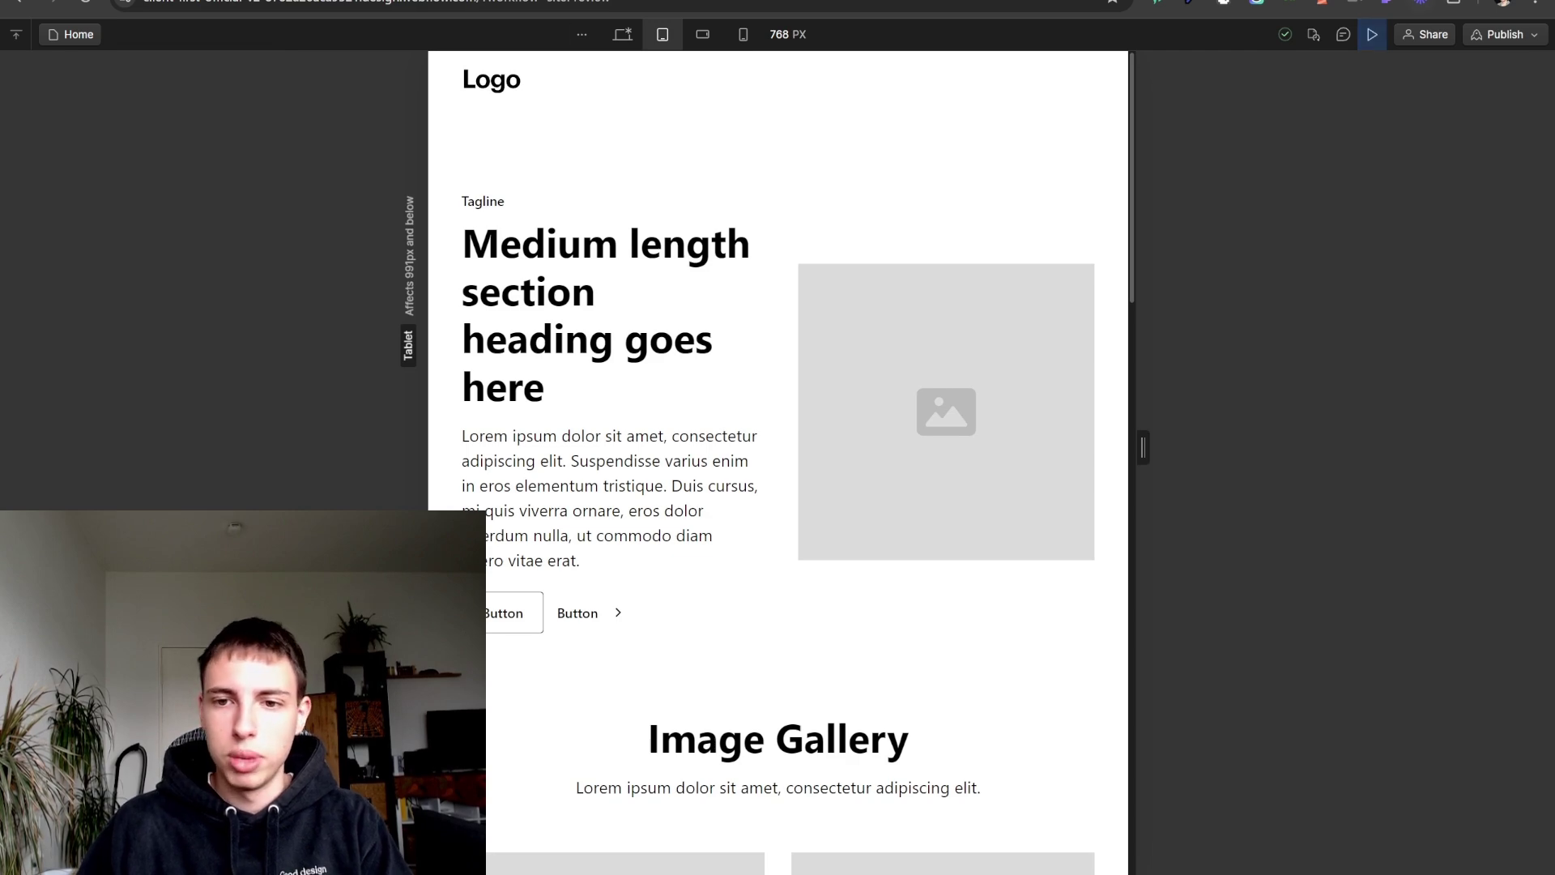
click(1372, 34)
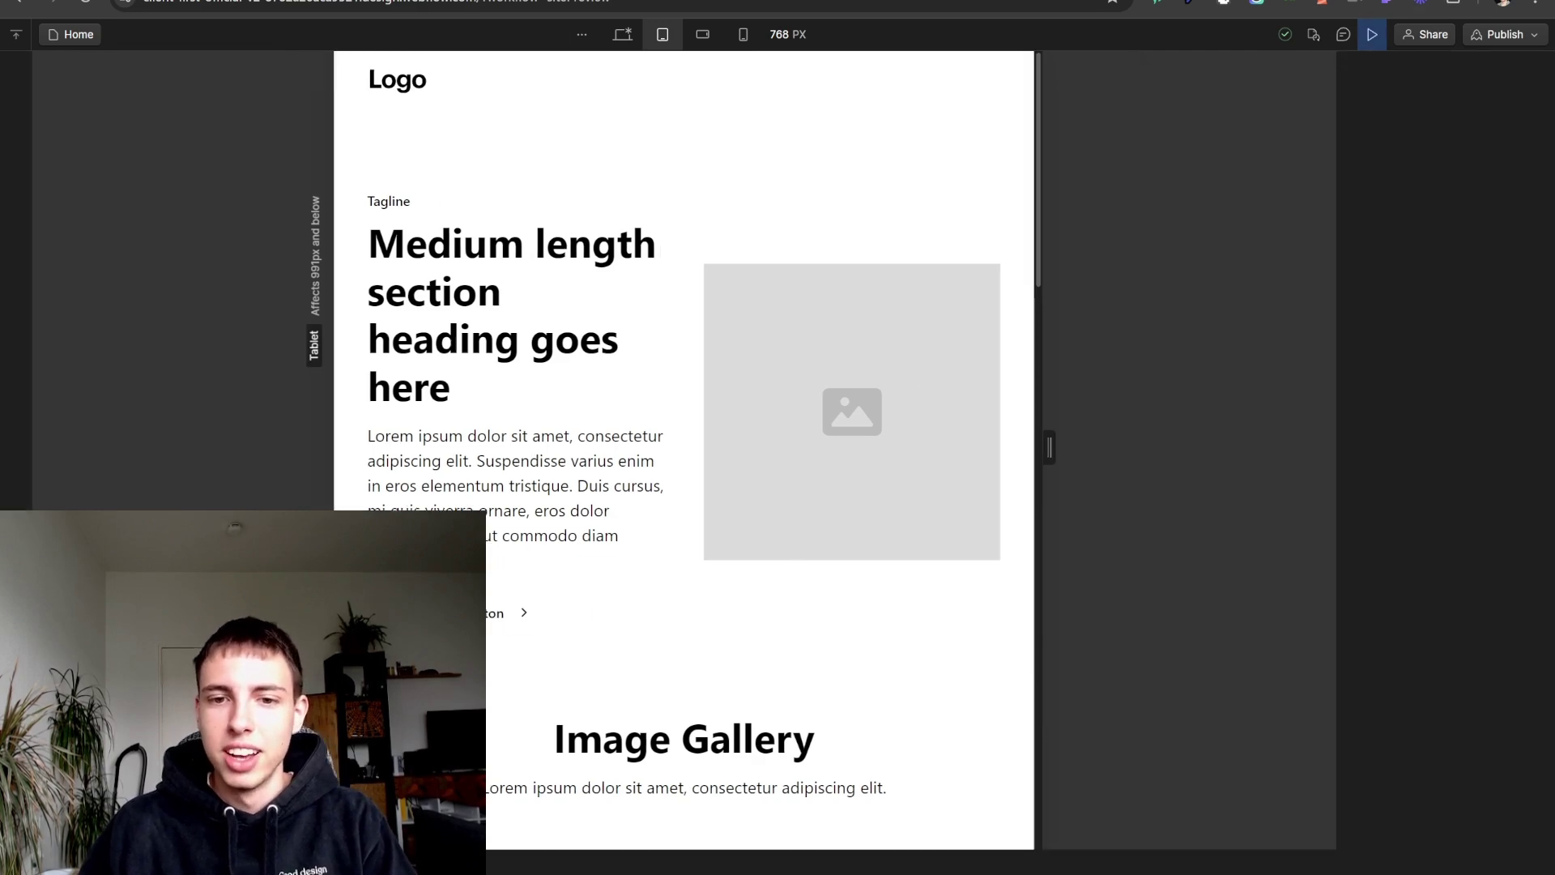
- Reset the background color on the top, middle and bottom lines of menu-icon1
click(1100, 81)
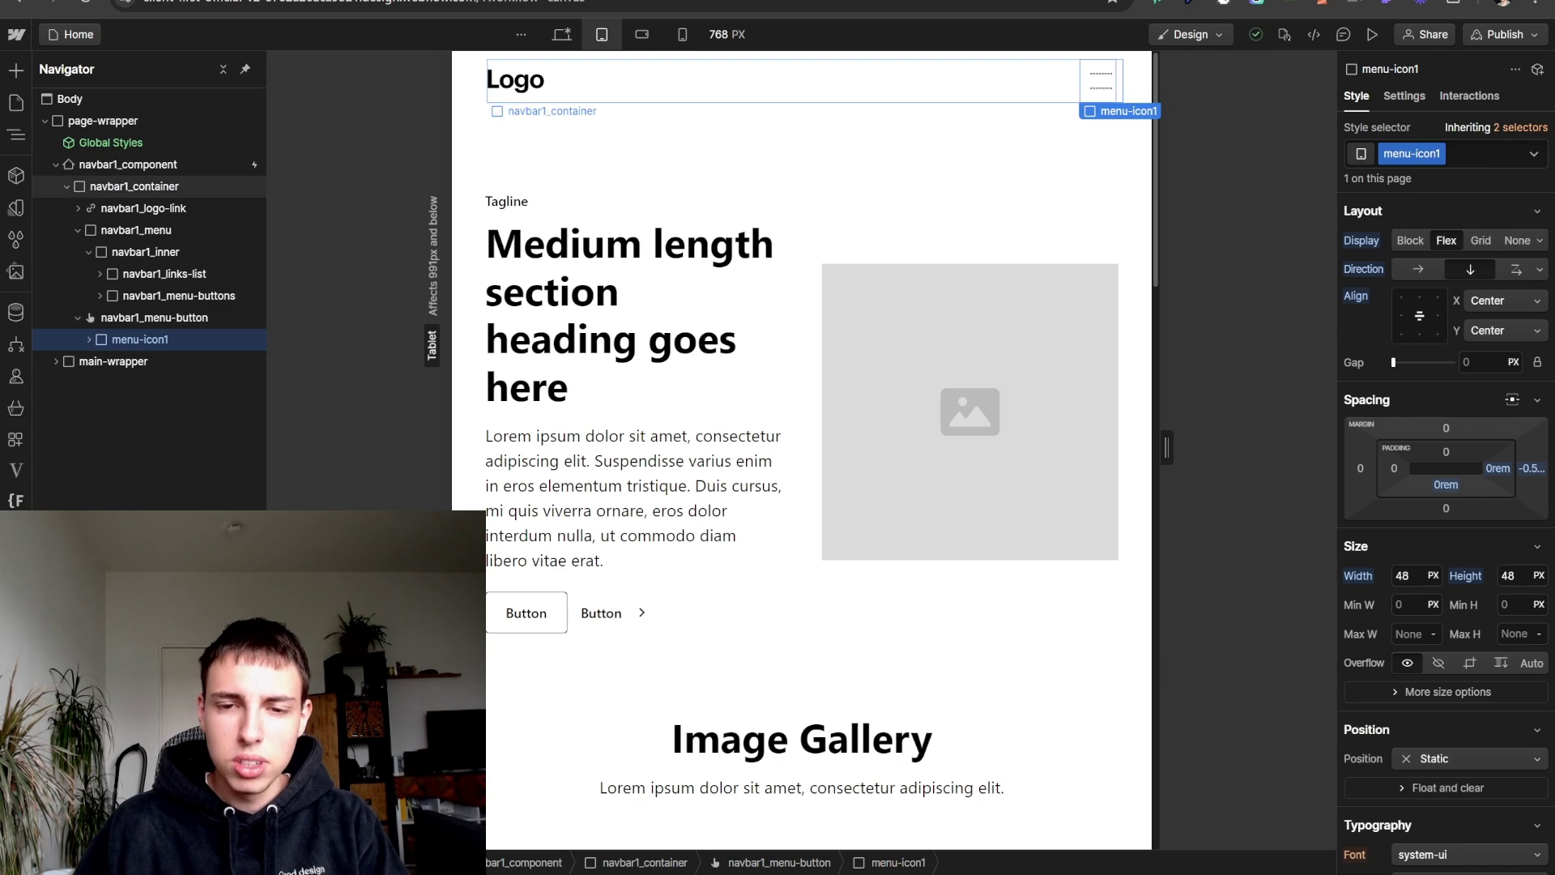
click(1101, 81)
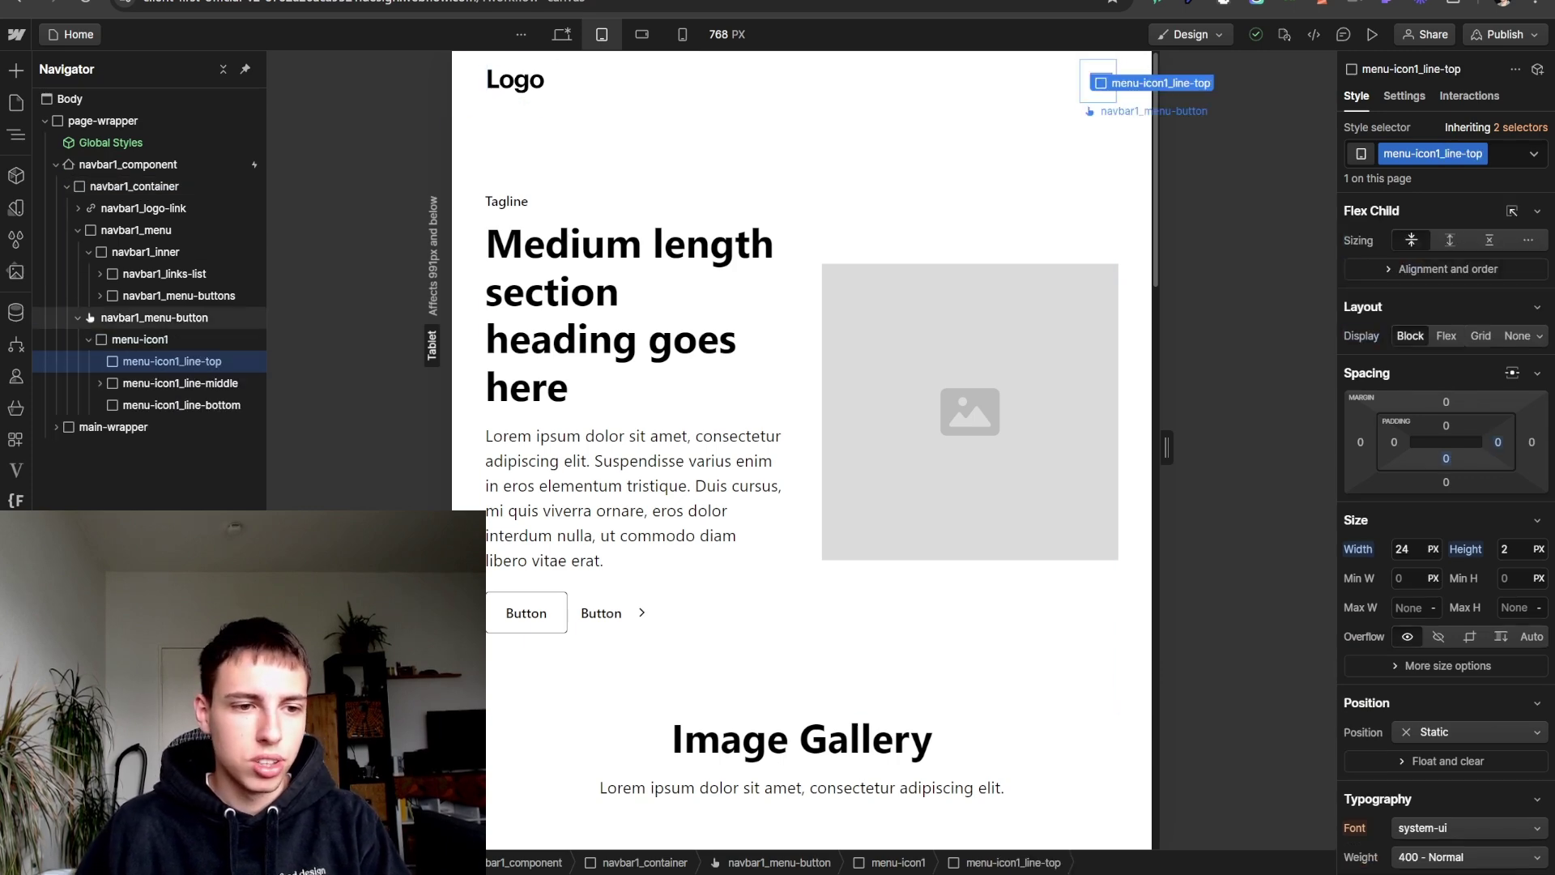
scroll(1446, 486, down, 3)
scroll(1445, 485, down, 5)
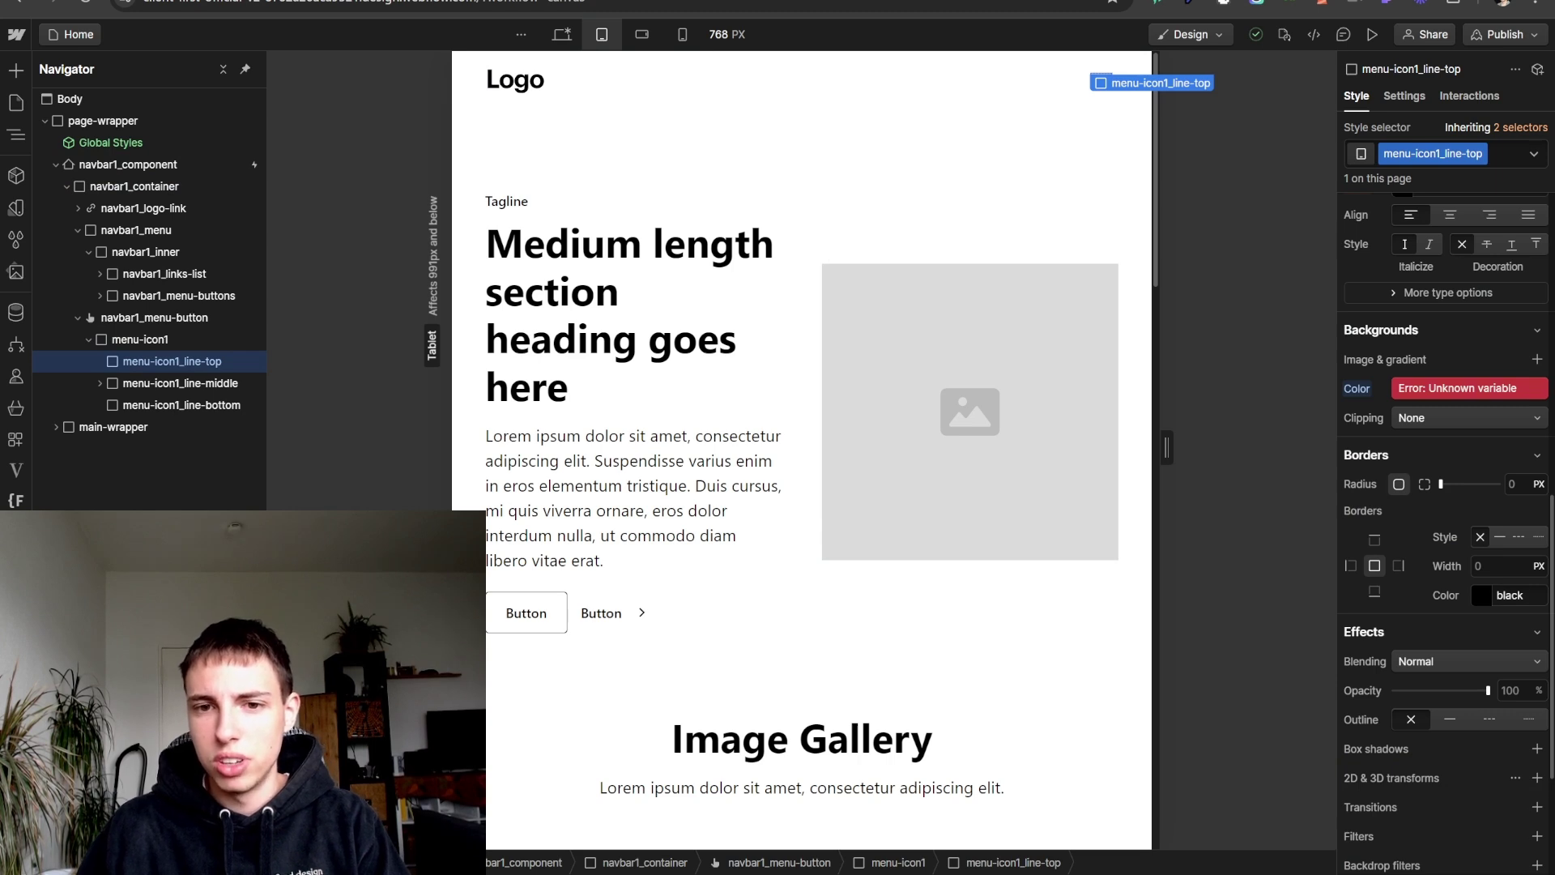
alt+click(1357, 389)
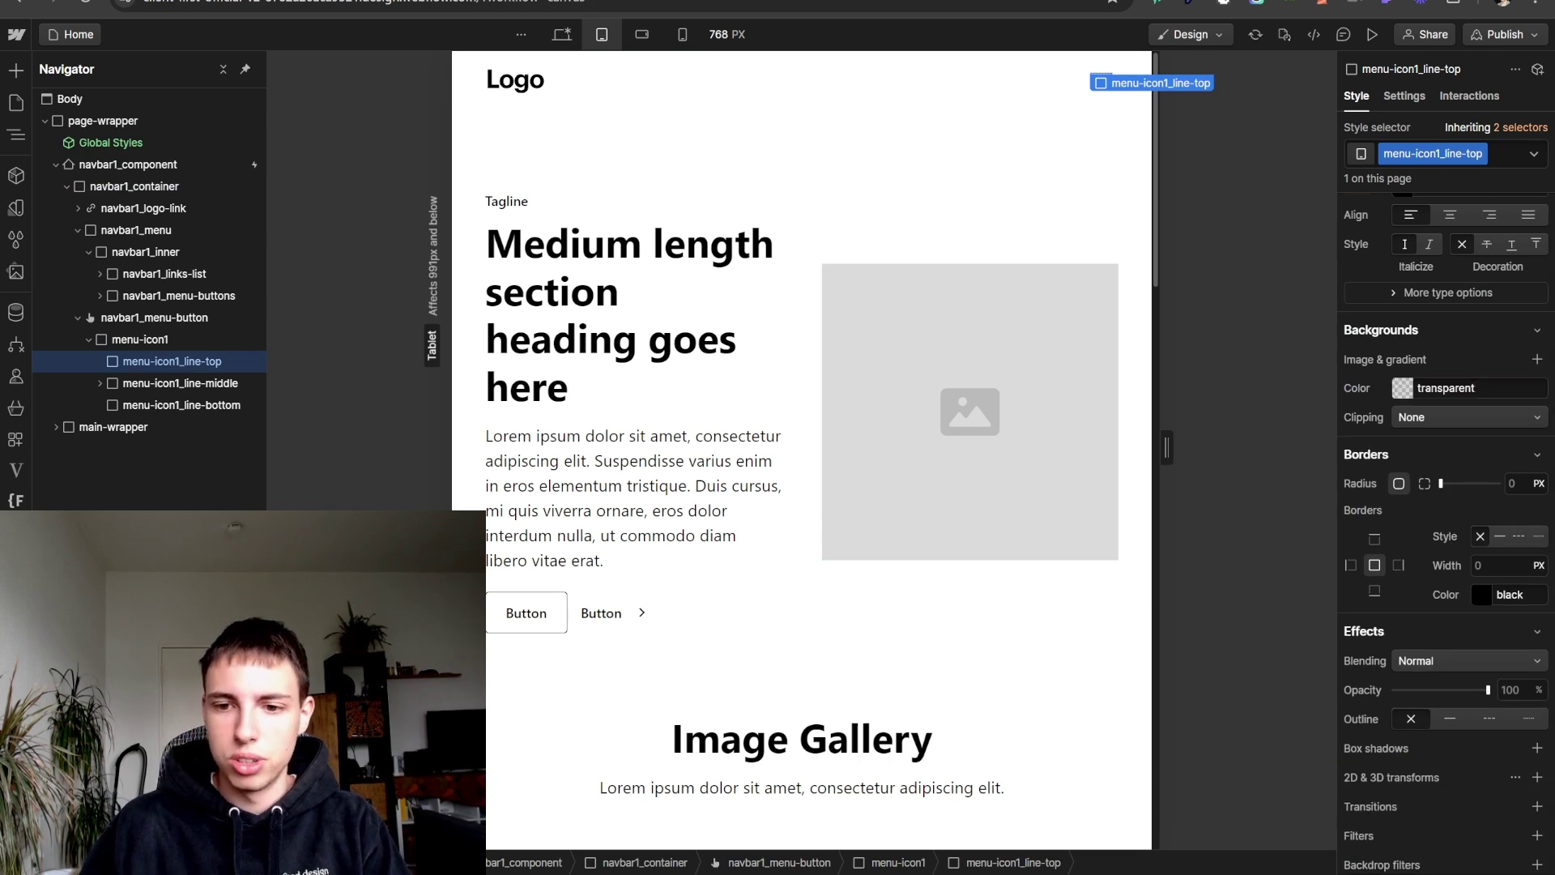
click(179, 383)
alt+click(1357, 510)
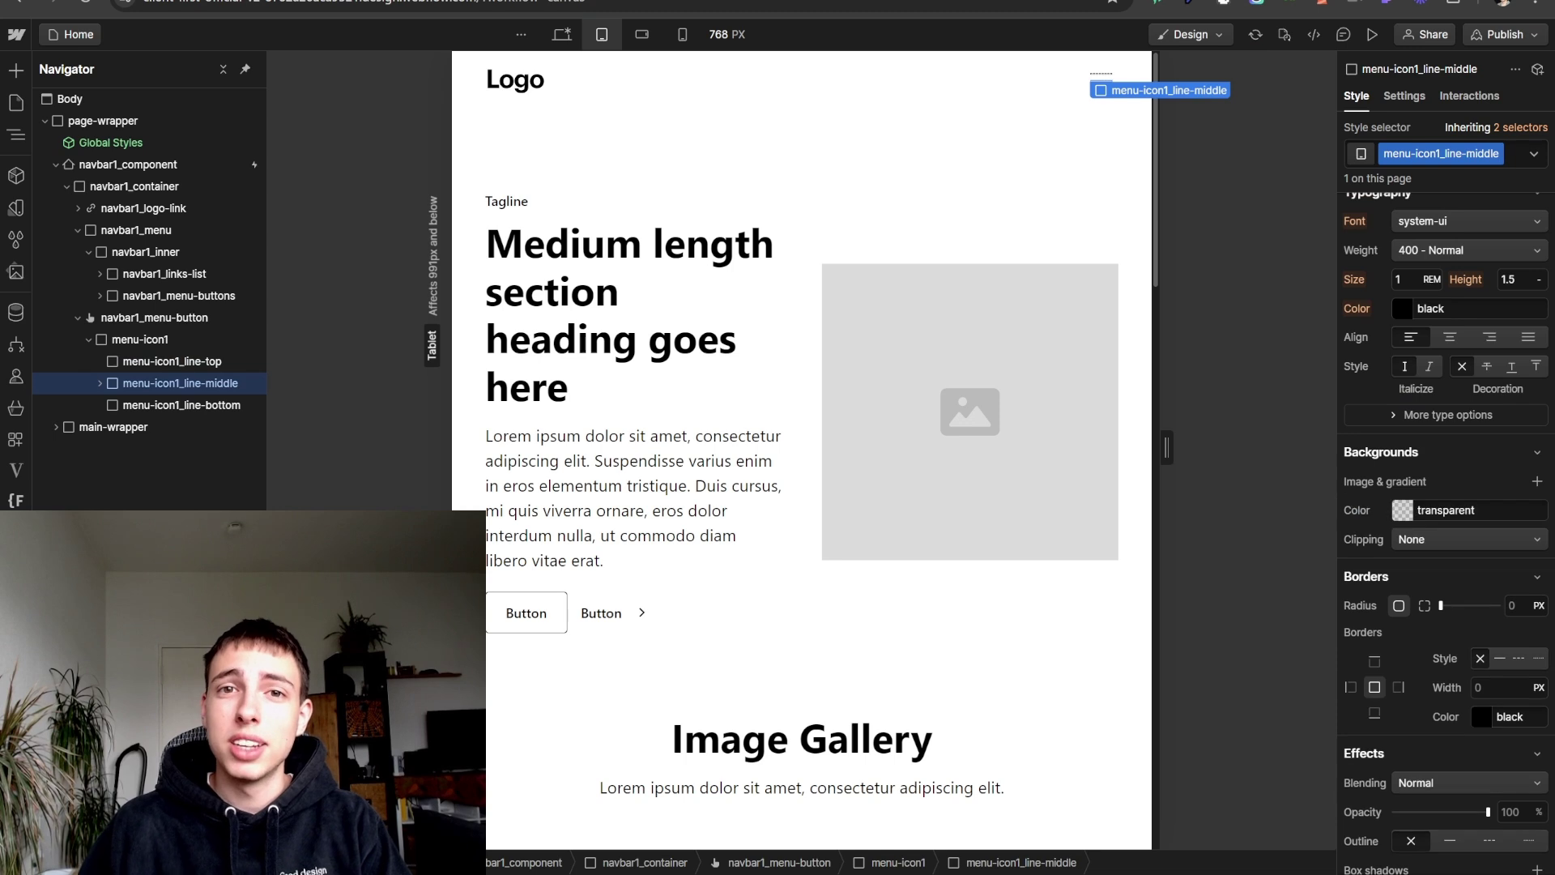
click(181, 405)
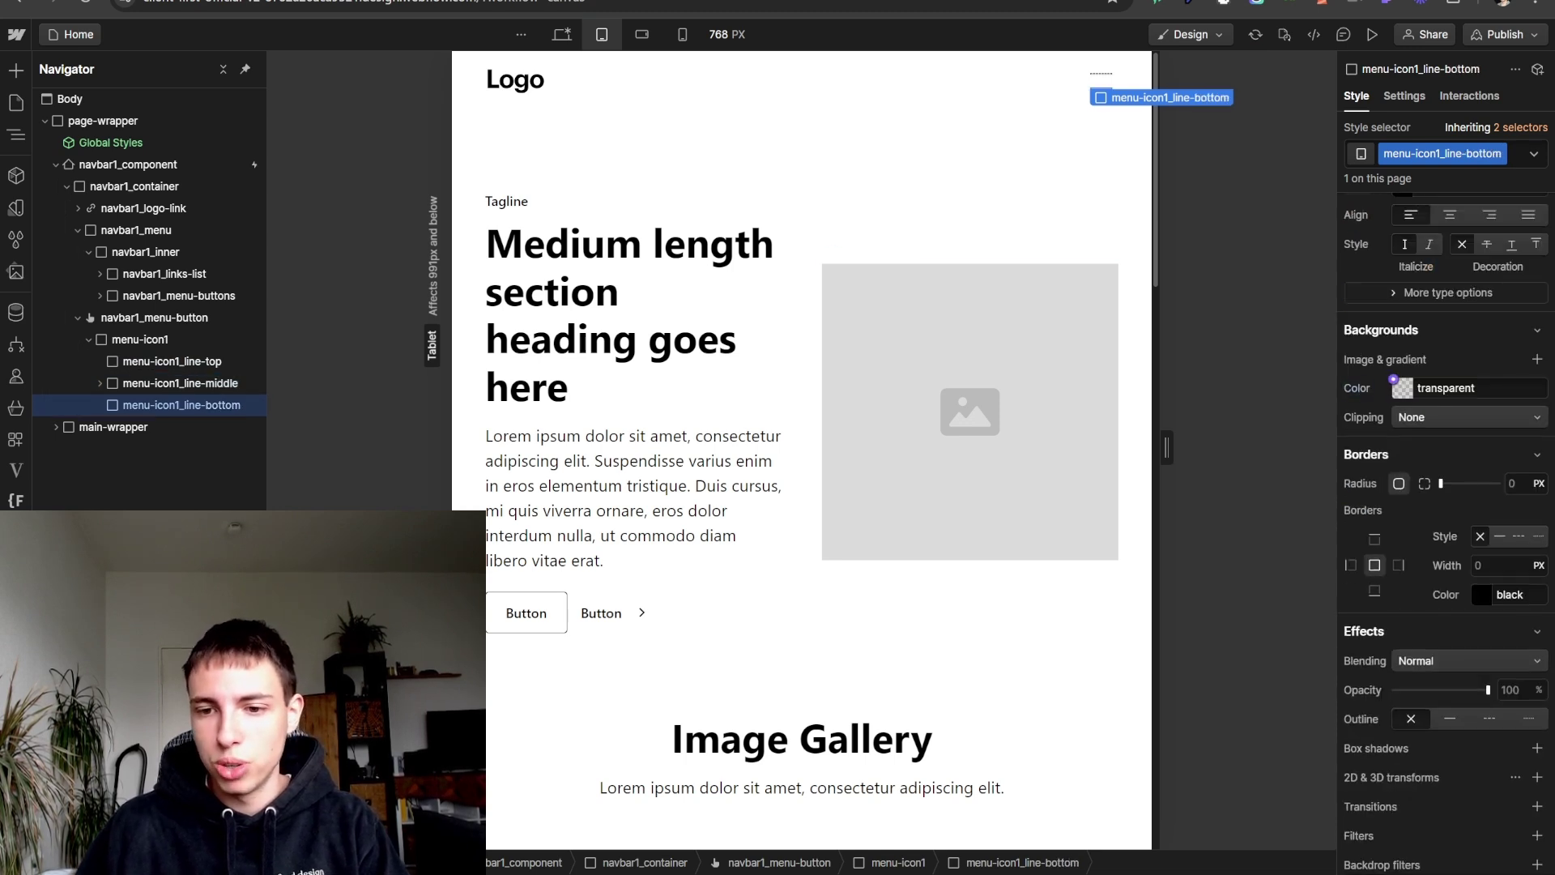
scroll(1480, 698, up, 6)
scroll(1479, 698, down, 5)
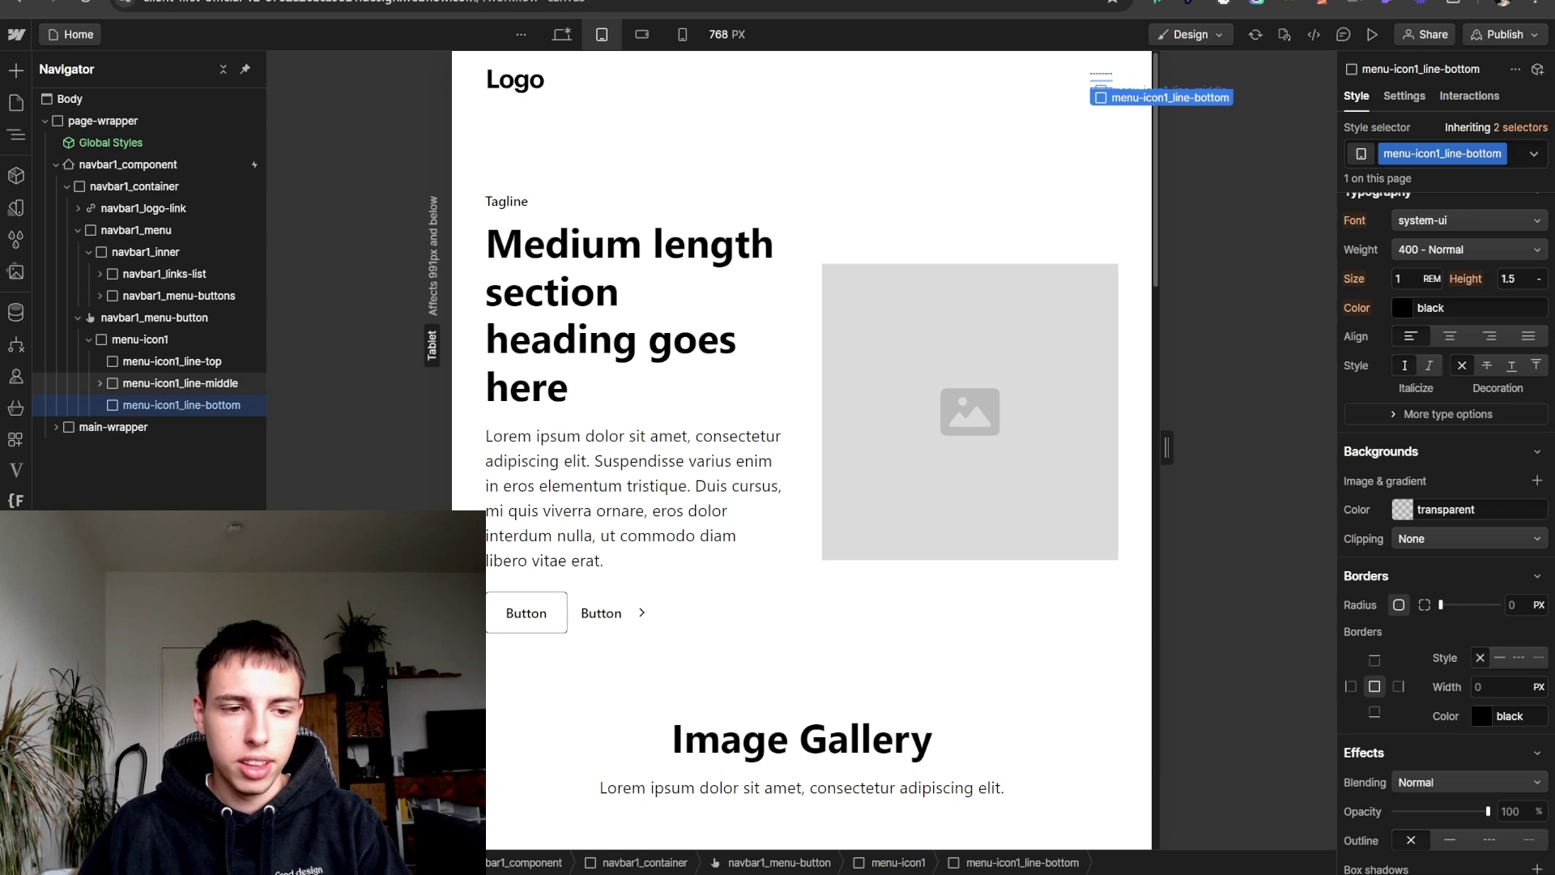
- Delete the menu-icon_line-middle-inner element nested in menu-icon1_line-middle
click(100, 383)
click(188, 405)
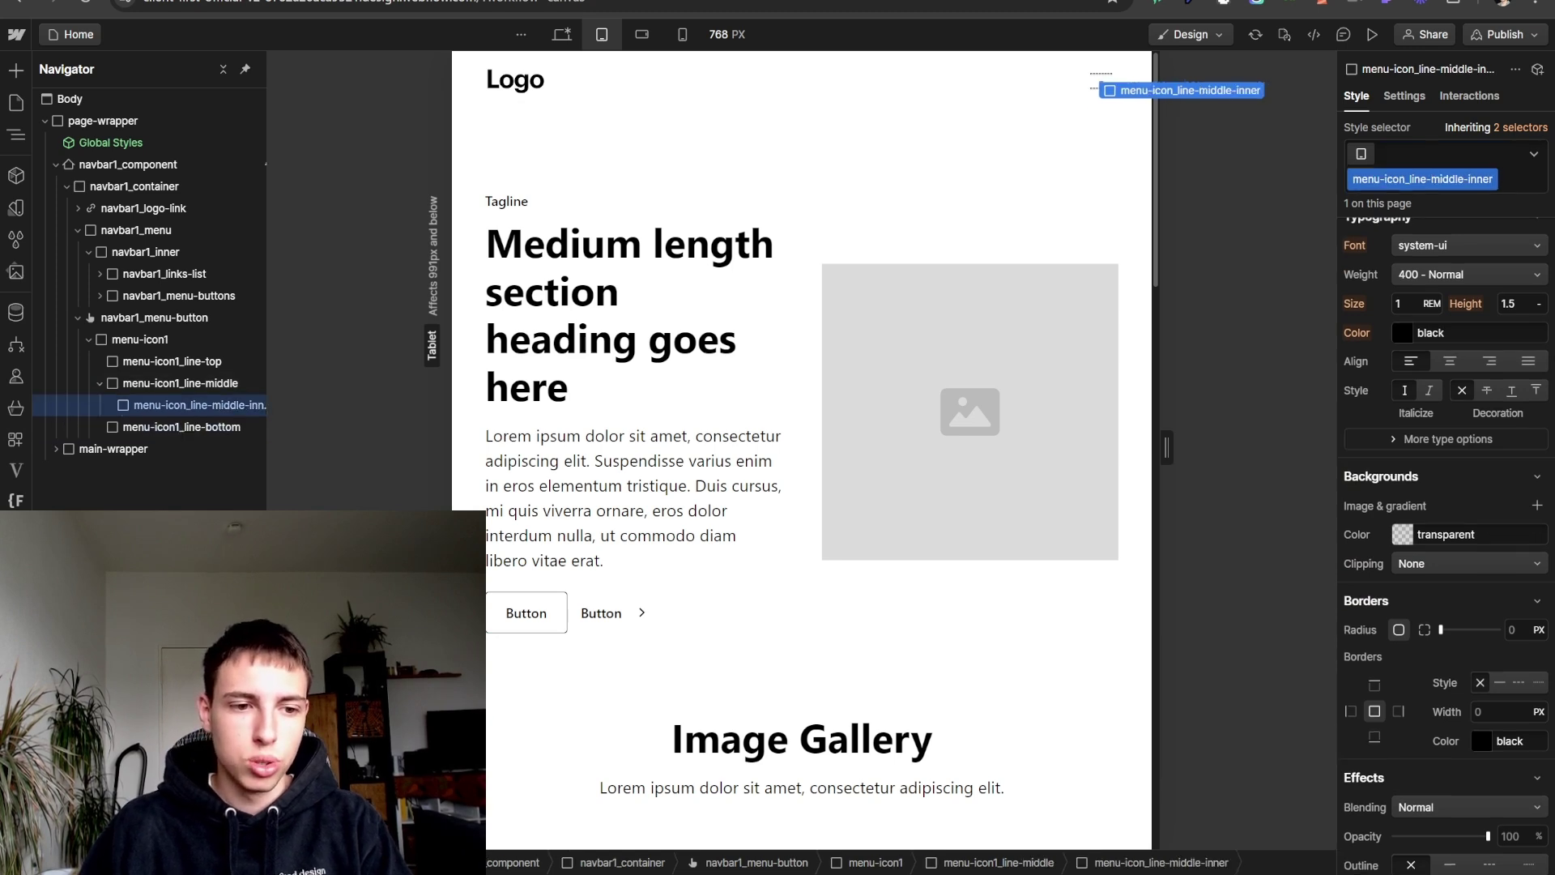
key(Delete)
click(179, 383)
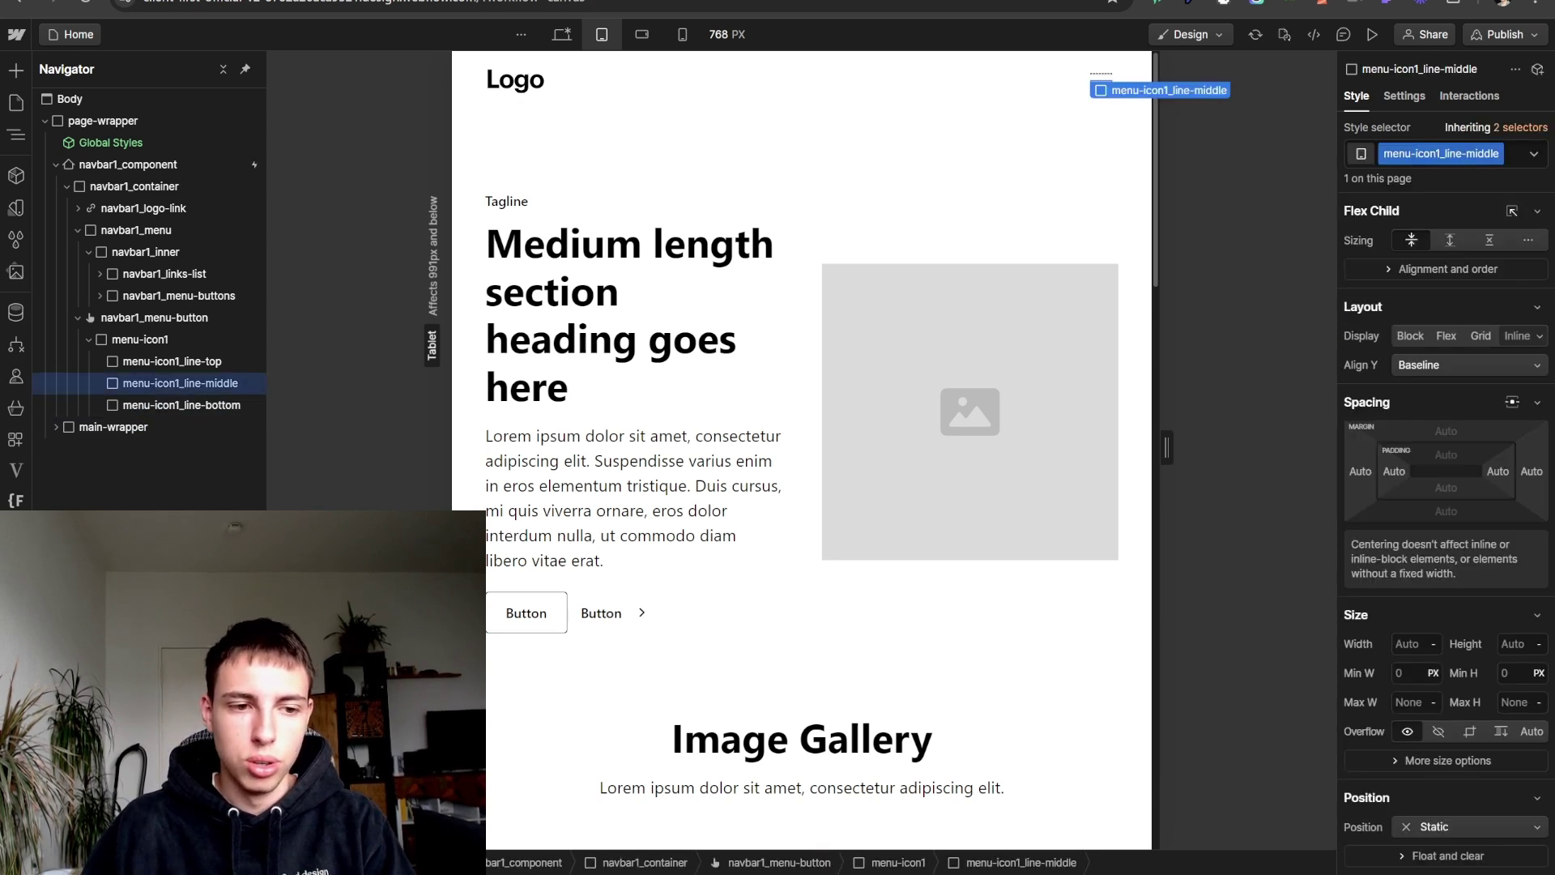
click(172, 361)
- Set the text color of menu-icon1 to the red #d70000
click(140, 339)
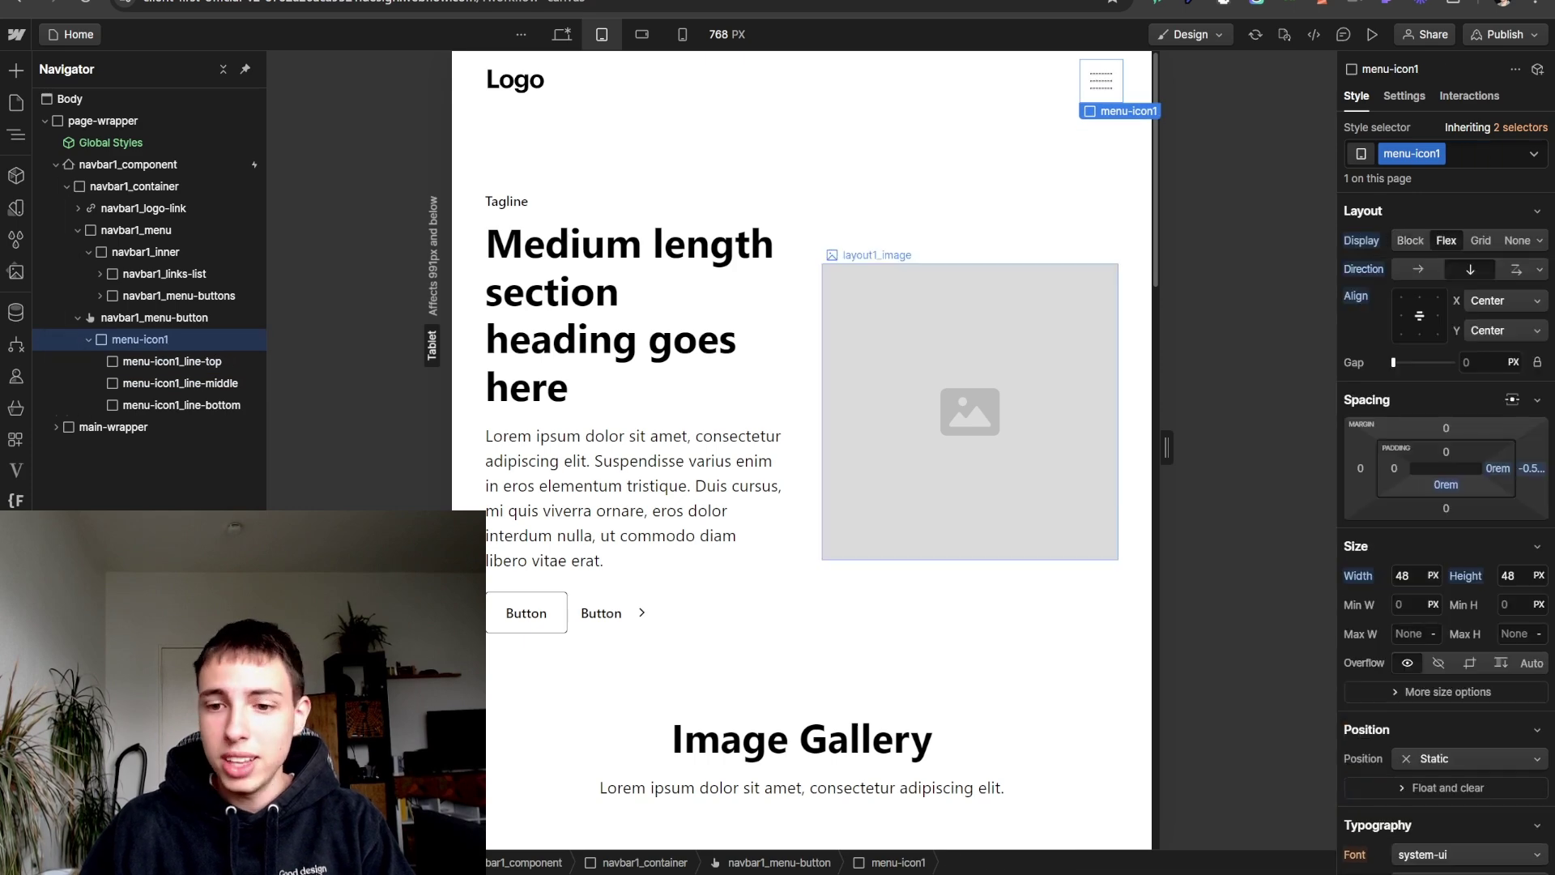
scroll(1446, 486, down, 4)
scroll(1445, 453, down, 3)
click(1431, 334)
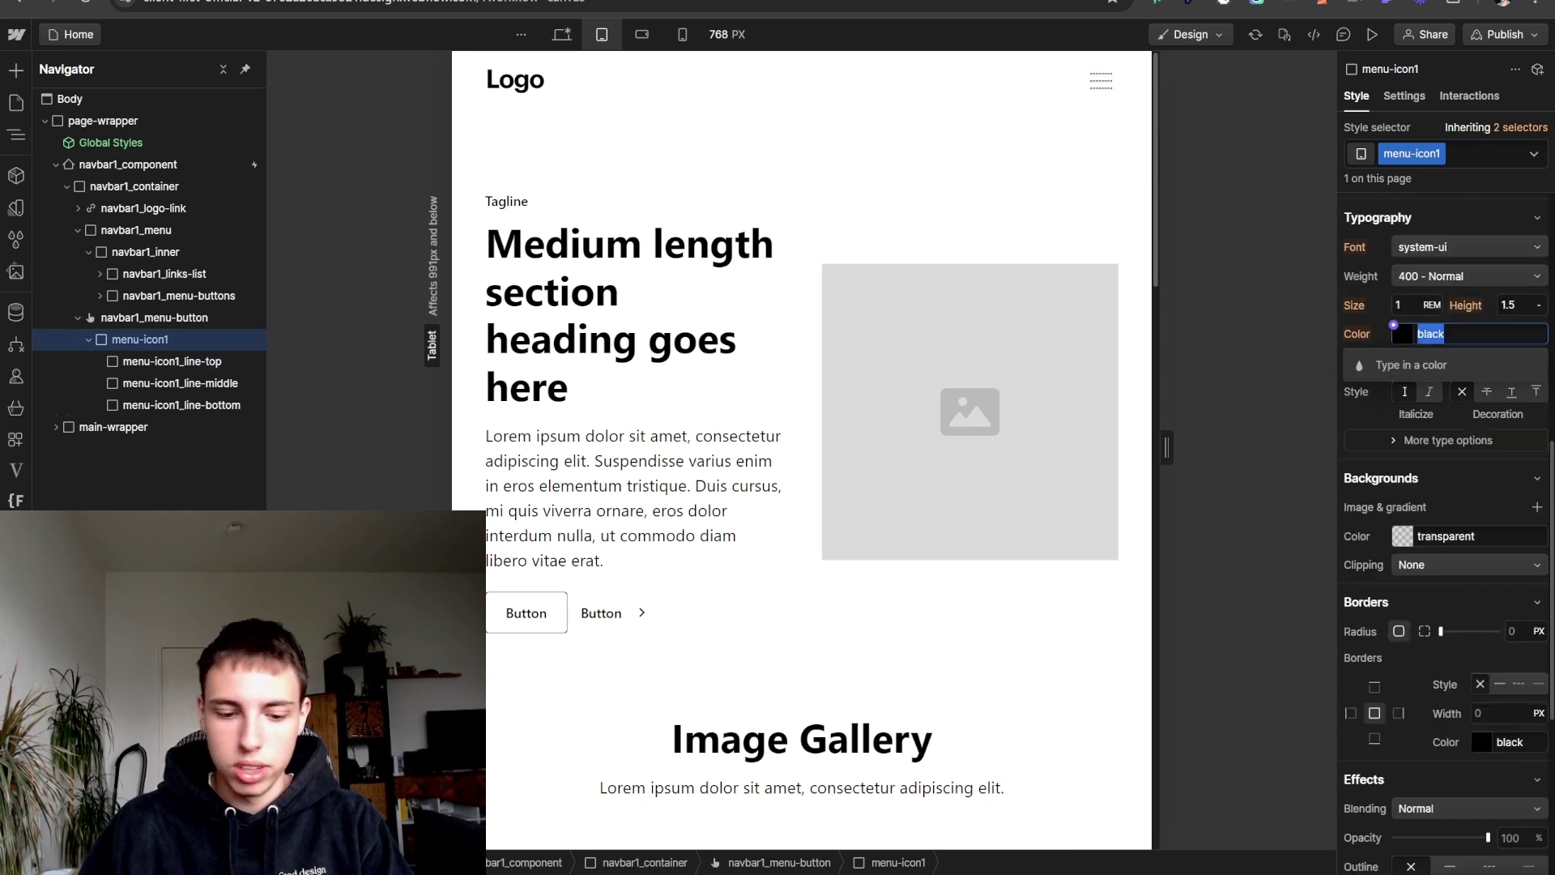
key(Escape)
click(1402, 333)
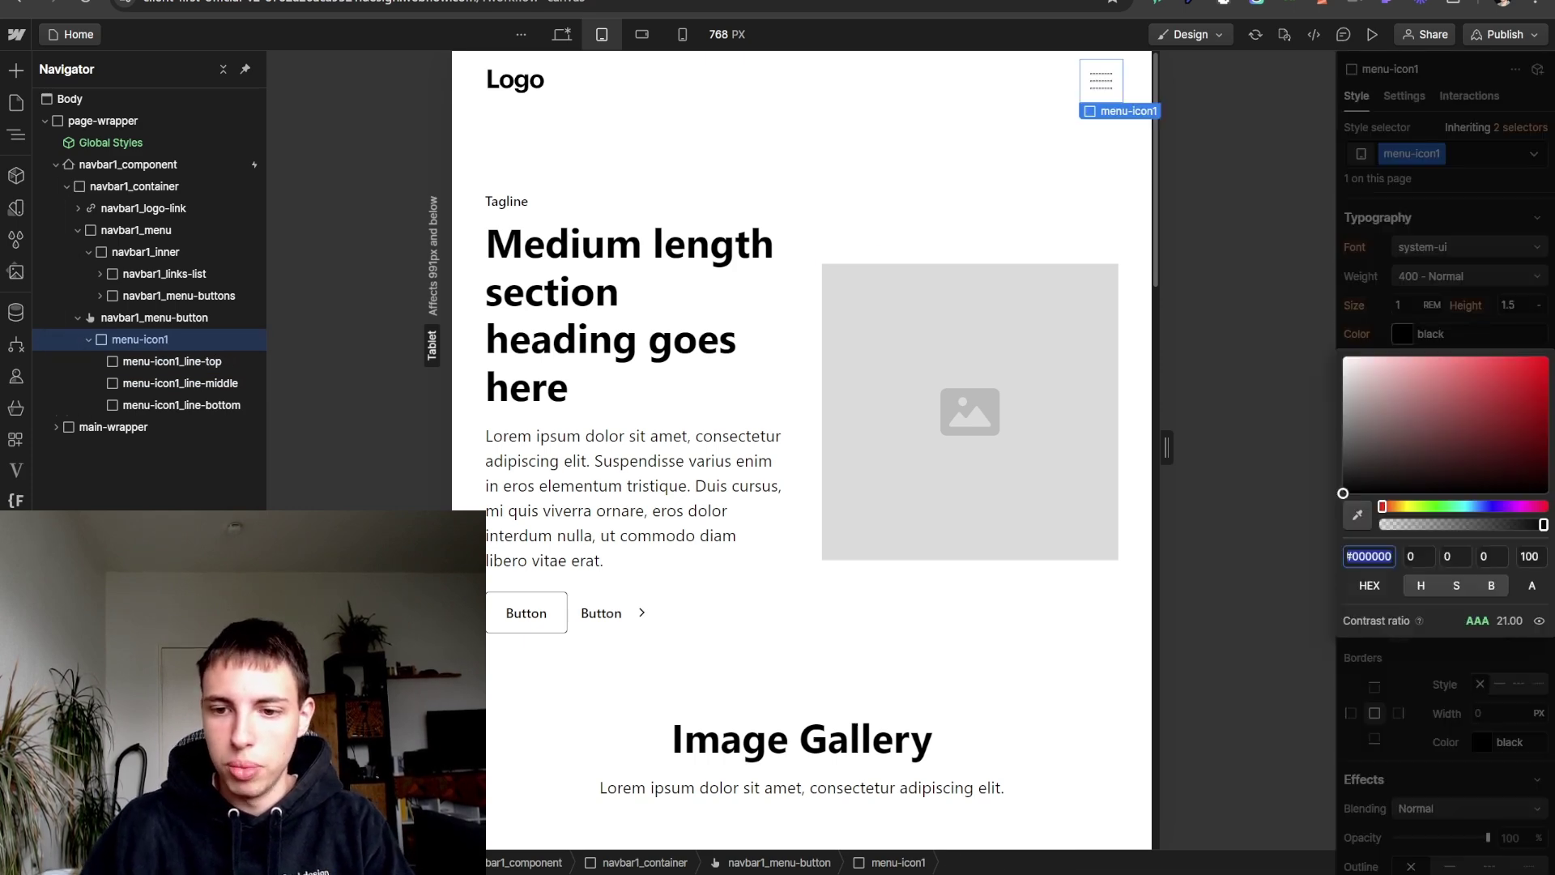
drag(1492, 384, 1547, 377)
key(Escape)
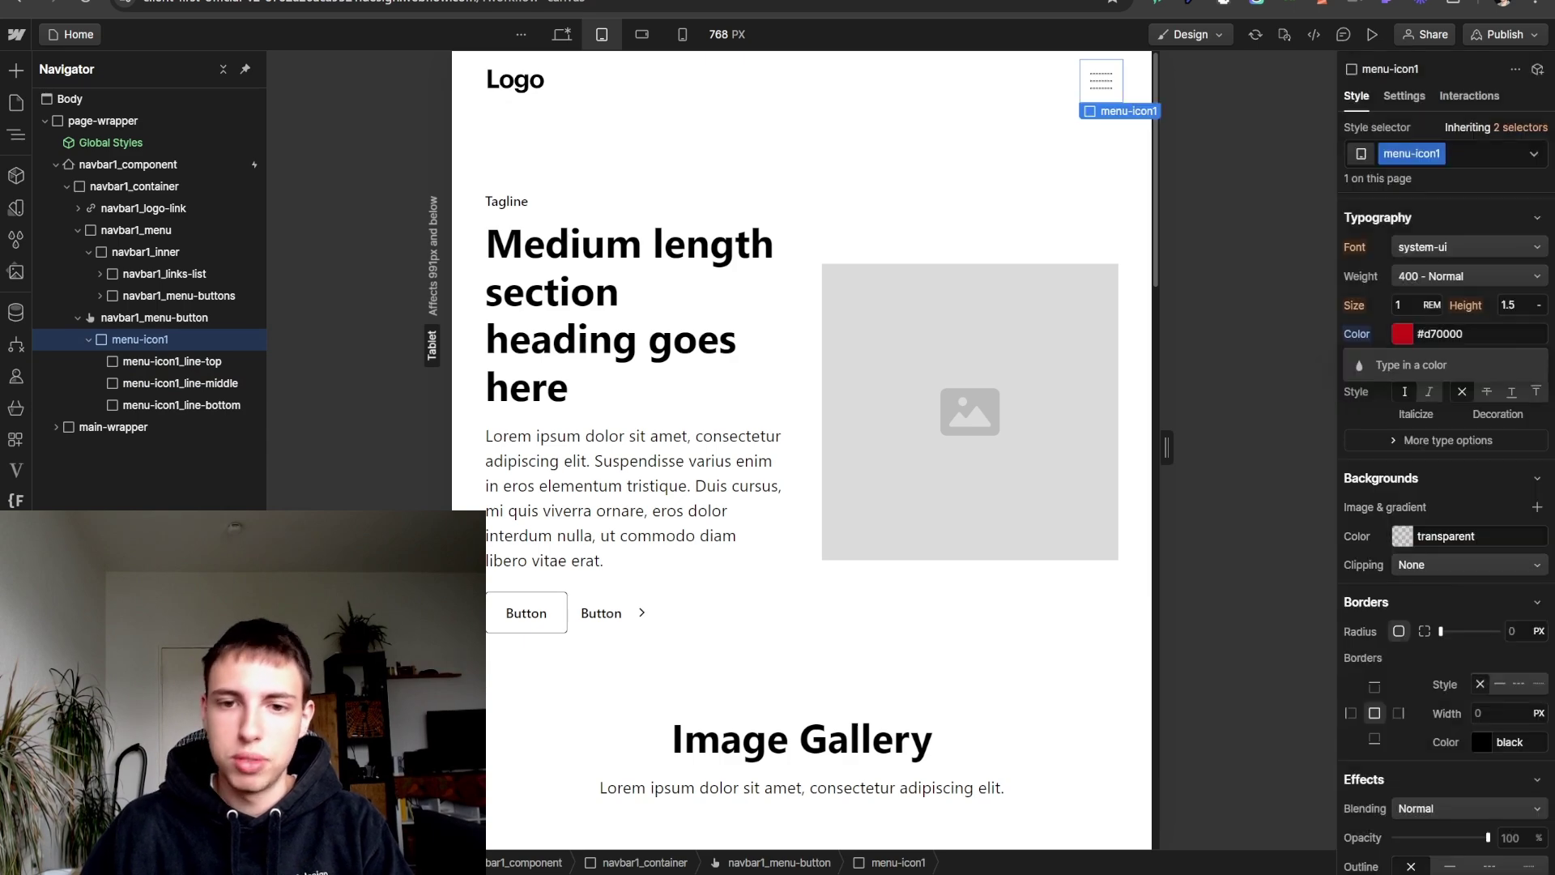
- Give menu-icon1_line-top a solid bottom border 2 px wide
click(172, 361)
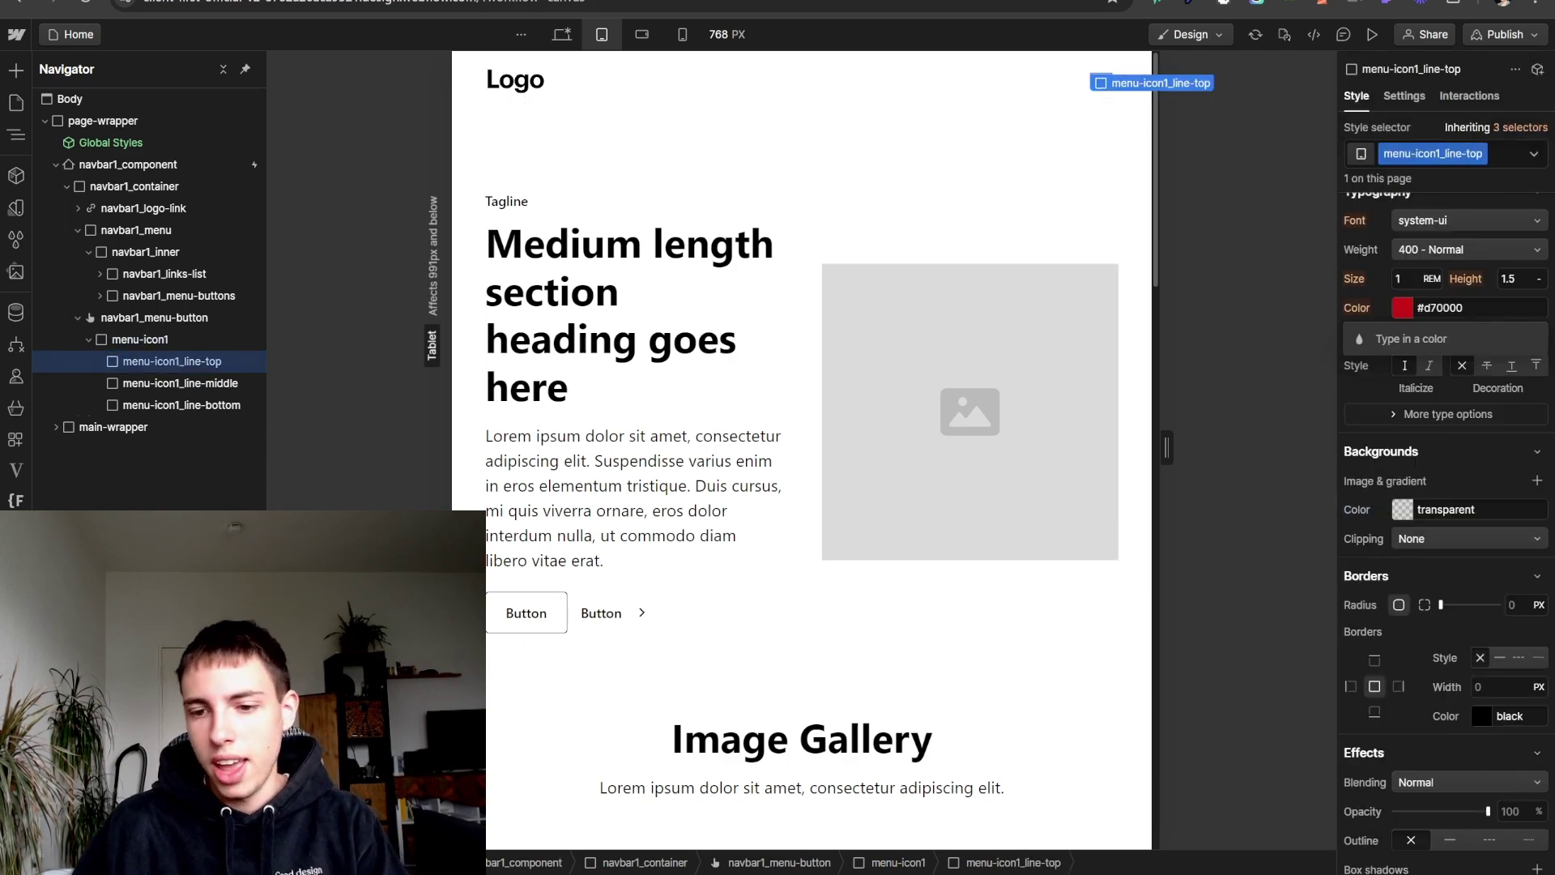
scroll(1480, 698, down, 4)
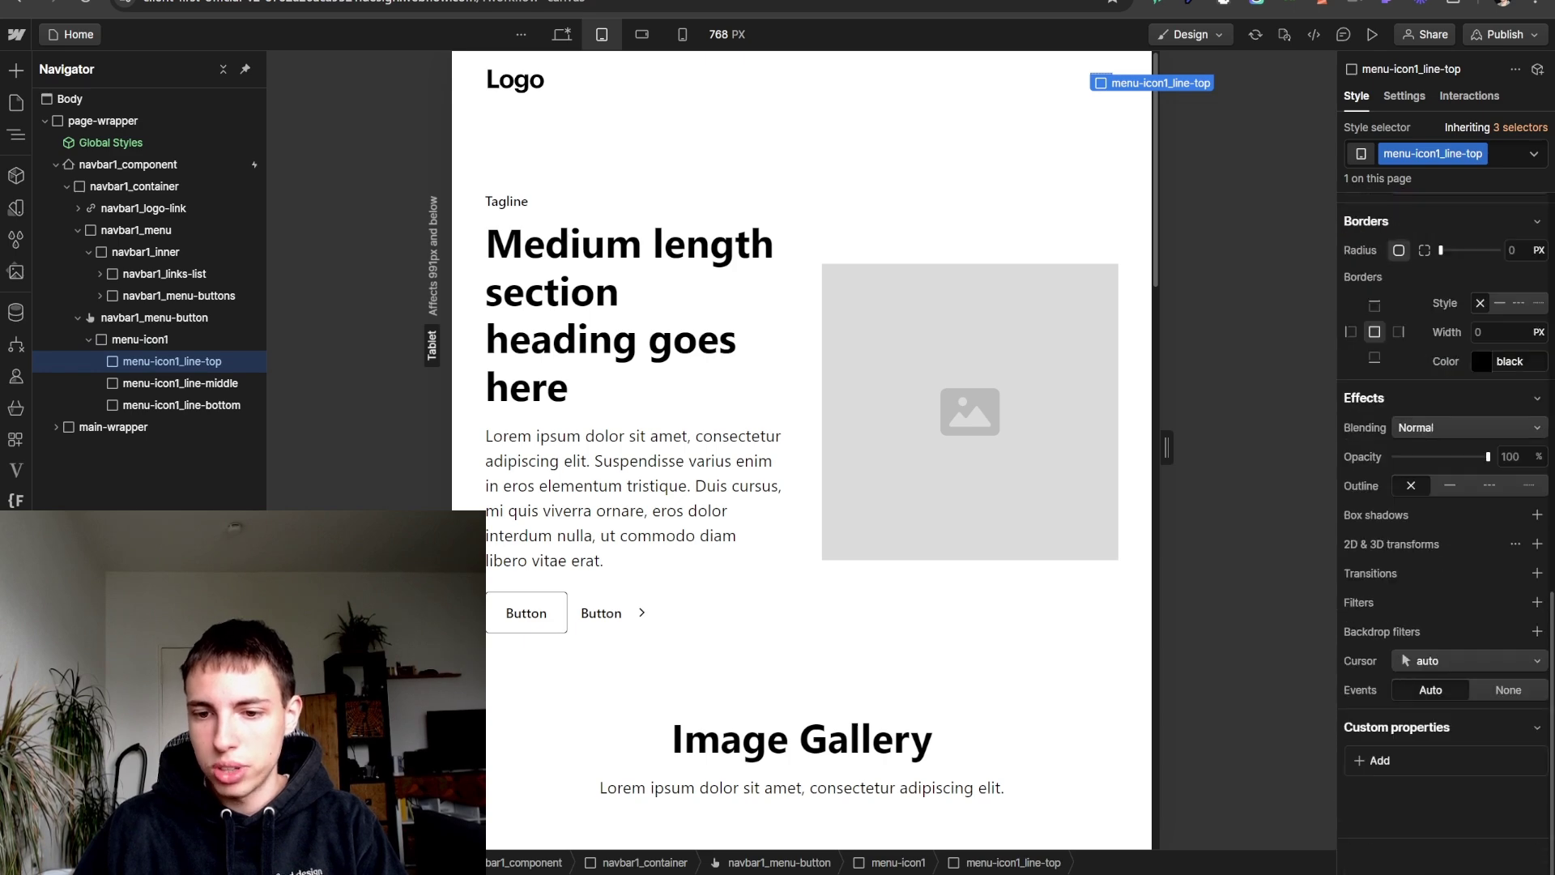
scroll(1445, 526, up, 10)
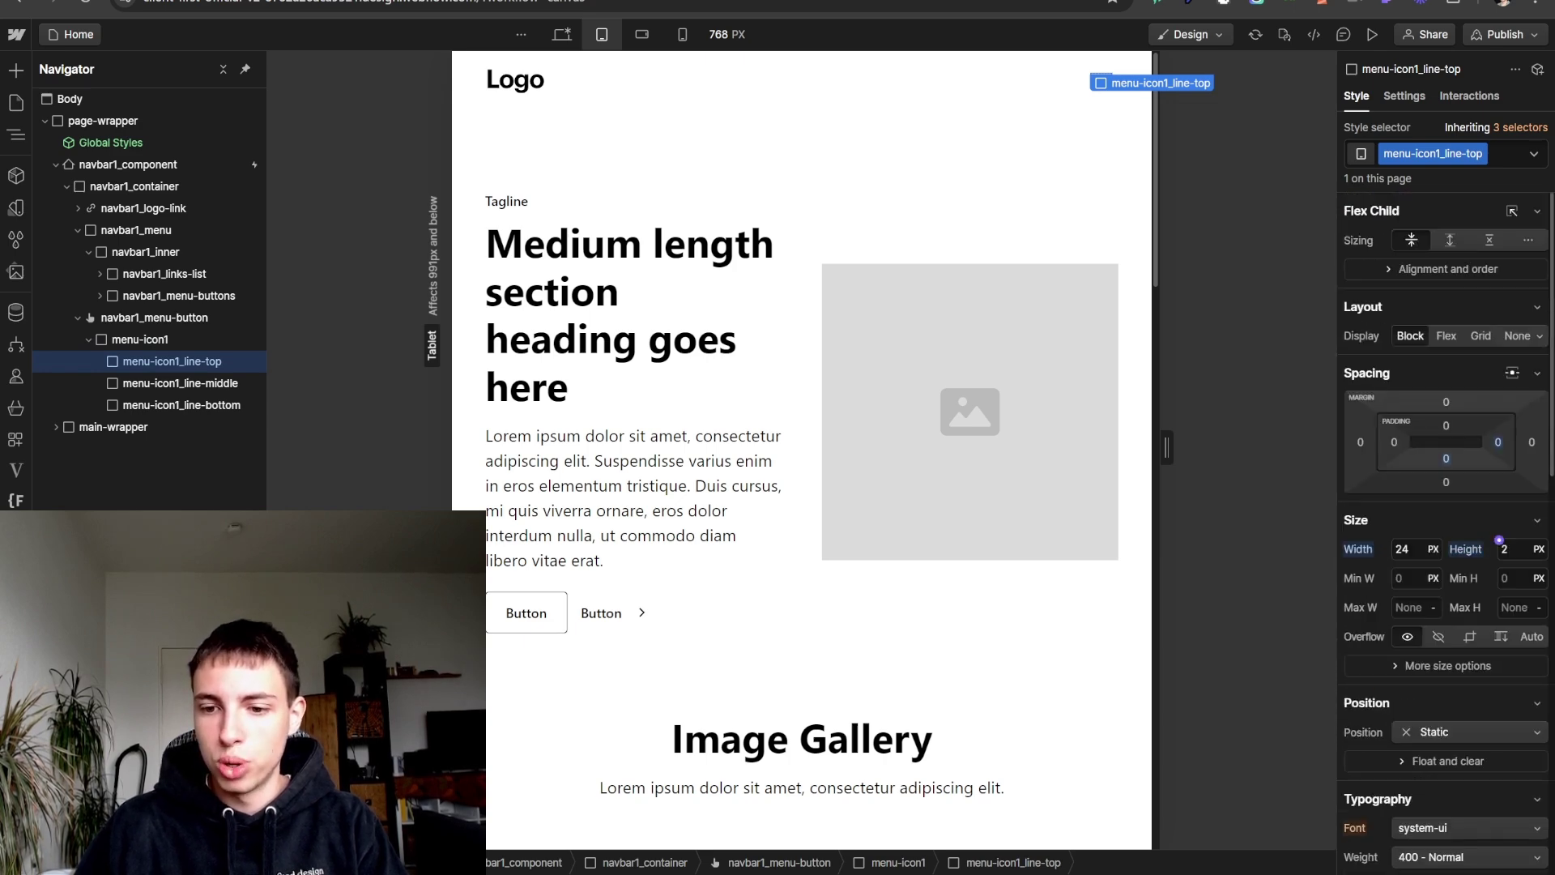
scroll(1499, 540, down, 8)
click(1473, 326)
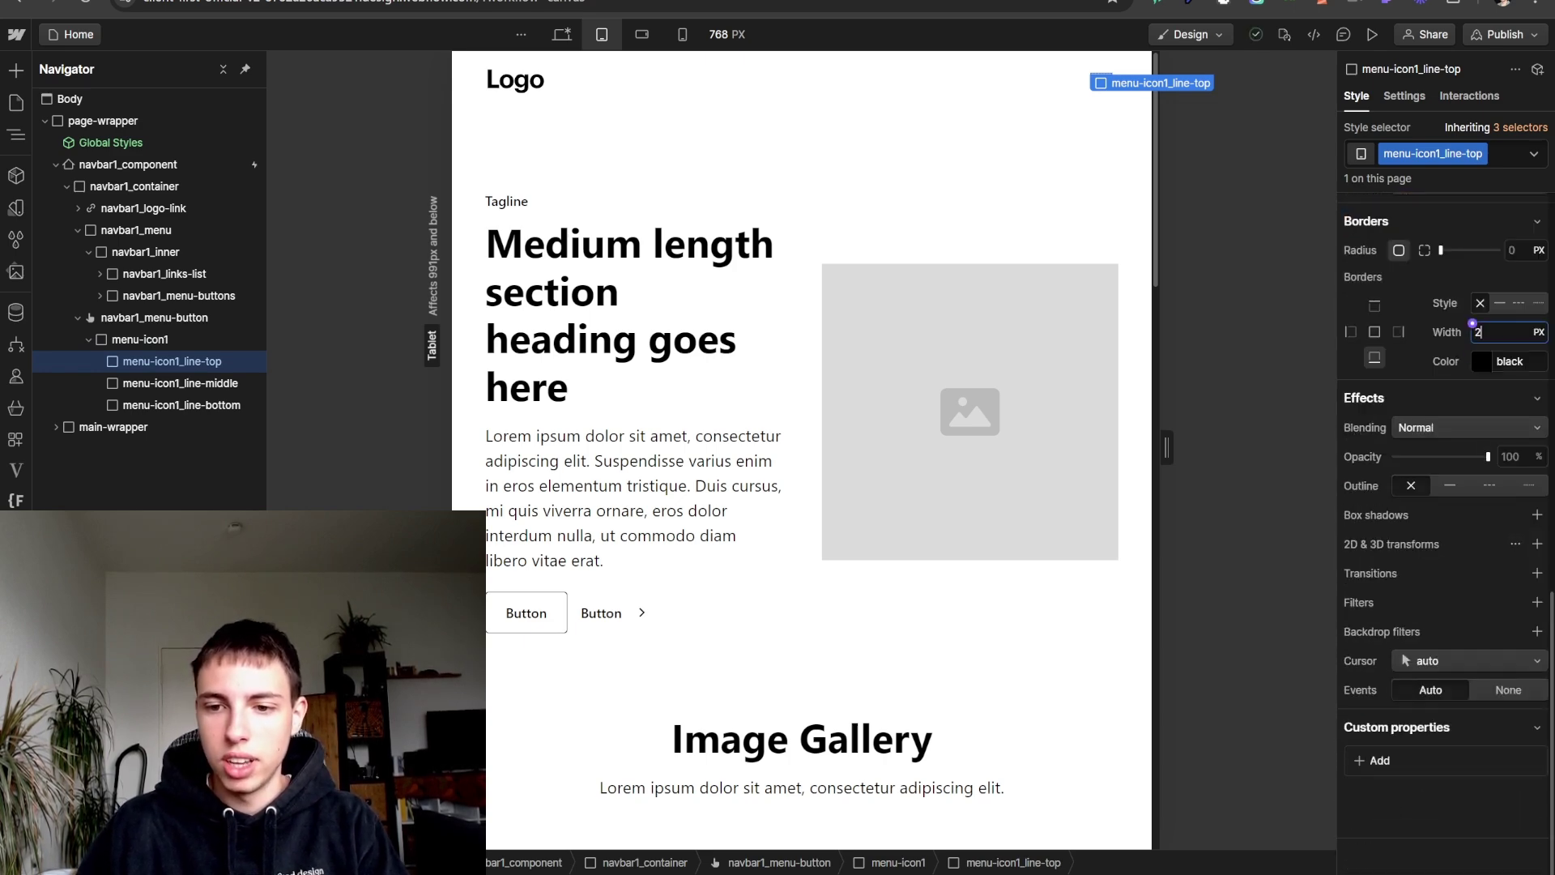
text(2)
key(Return)
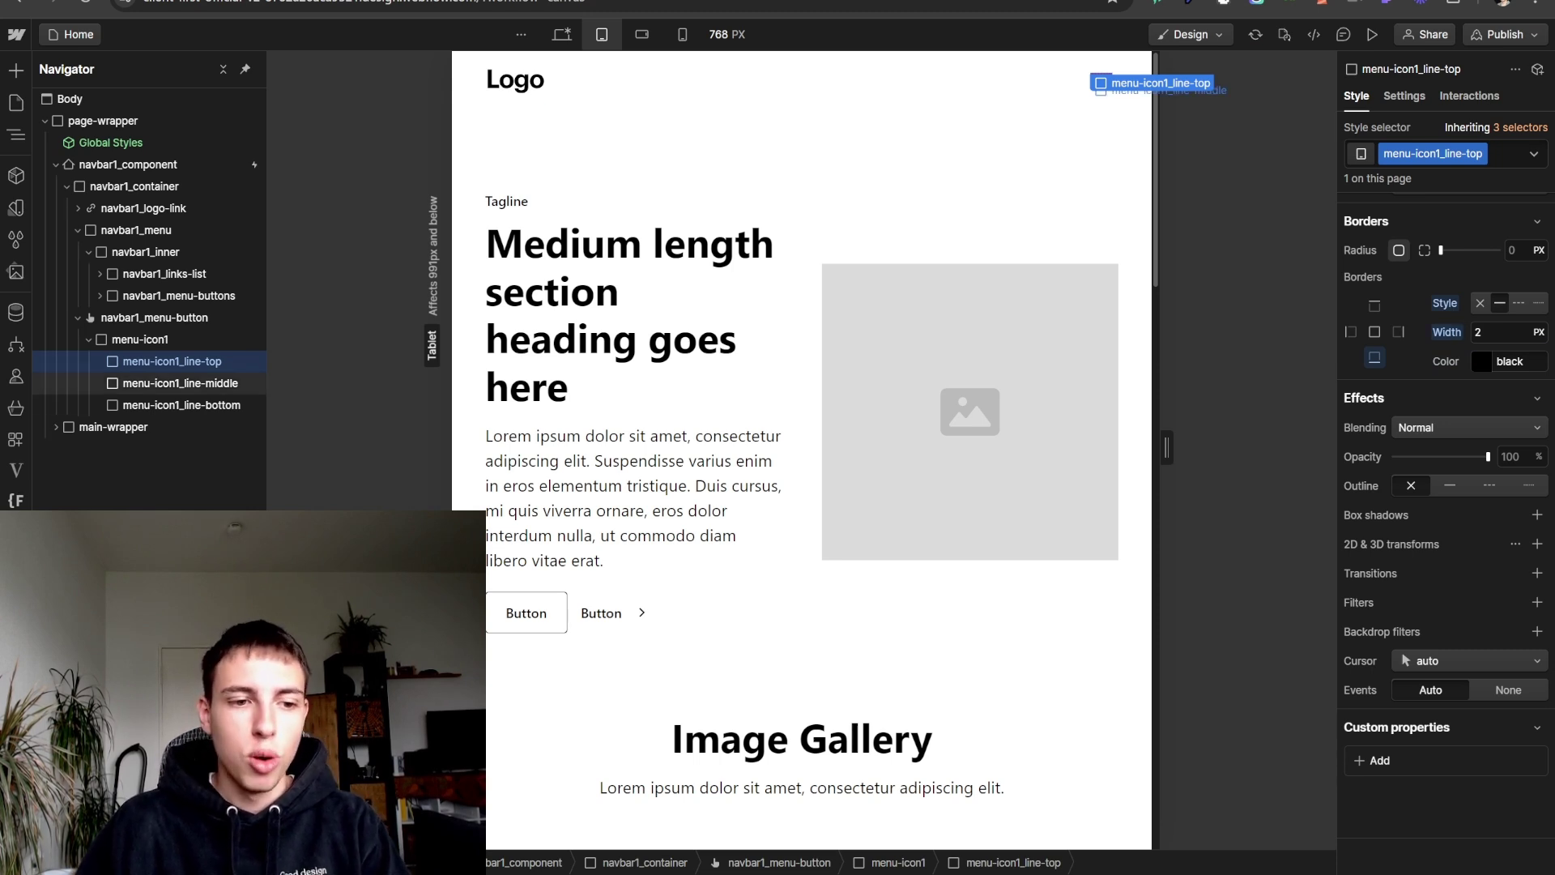
- Give menu-icon1_line-middle a solid bottom border 2 px wide
click(1101, 81)
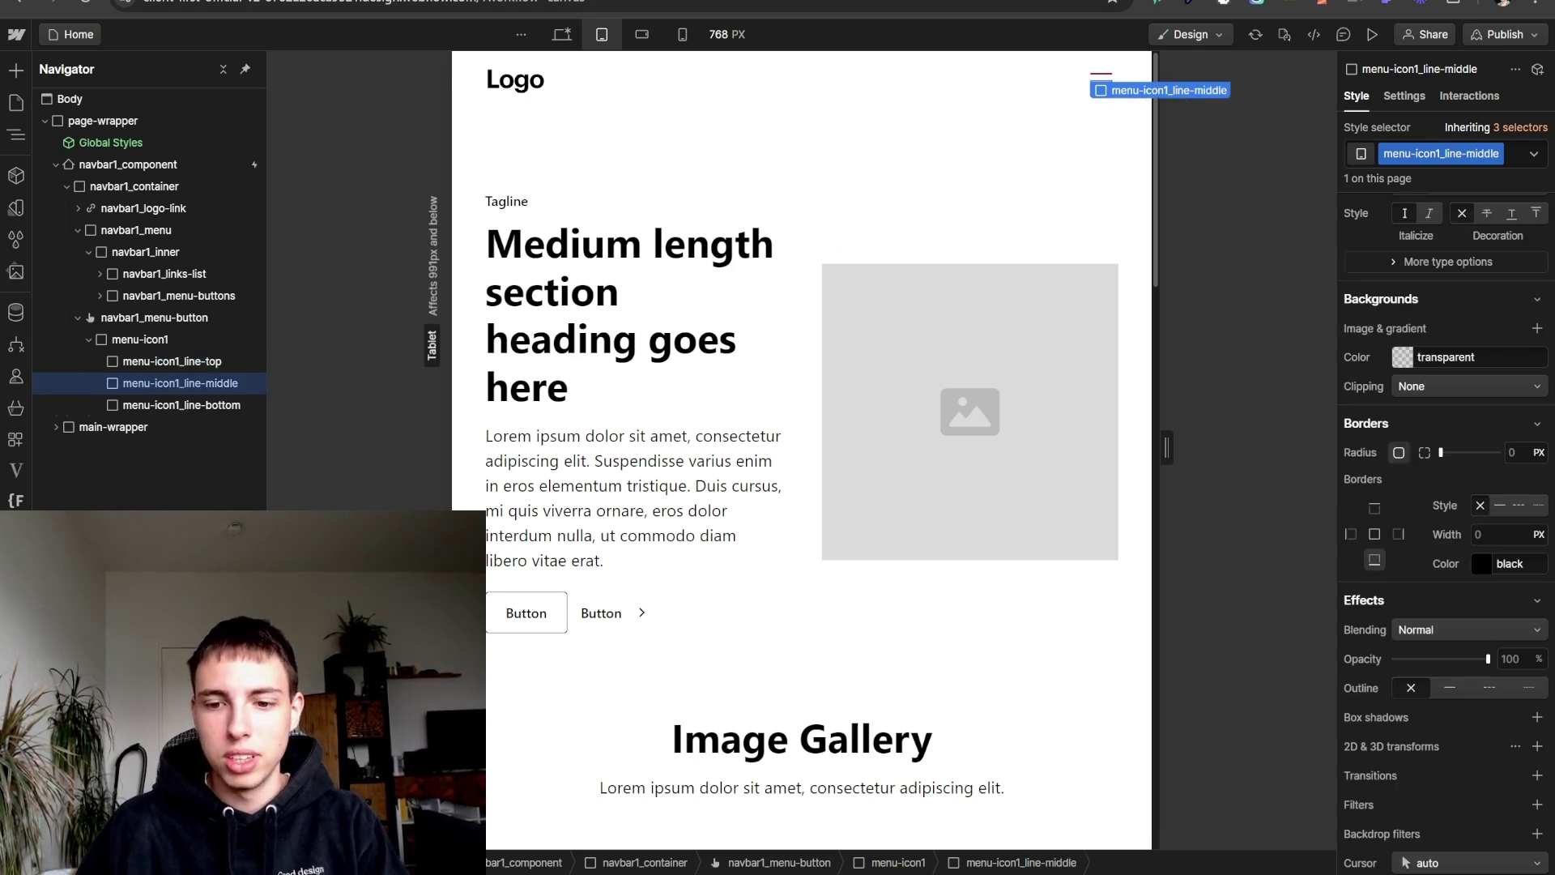
click(1496, 534)
text(2)
key(Return)
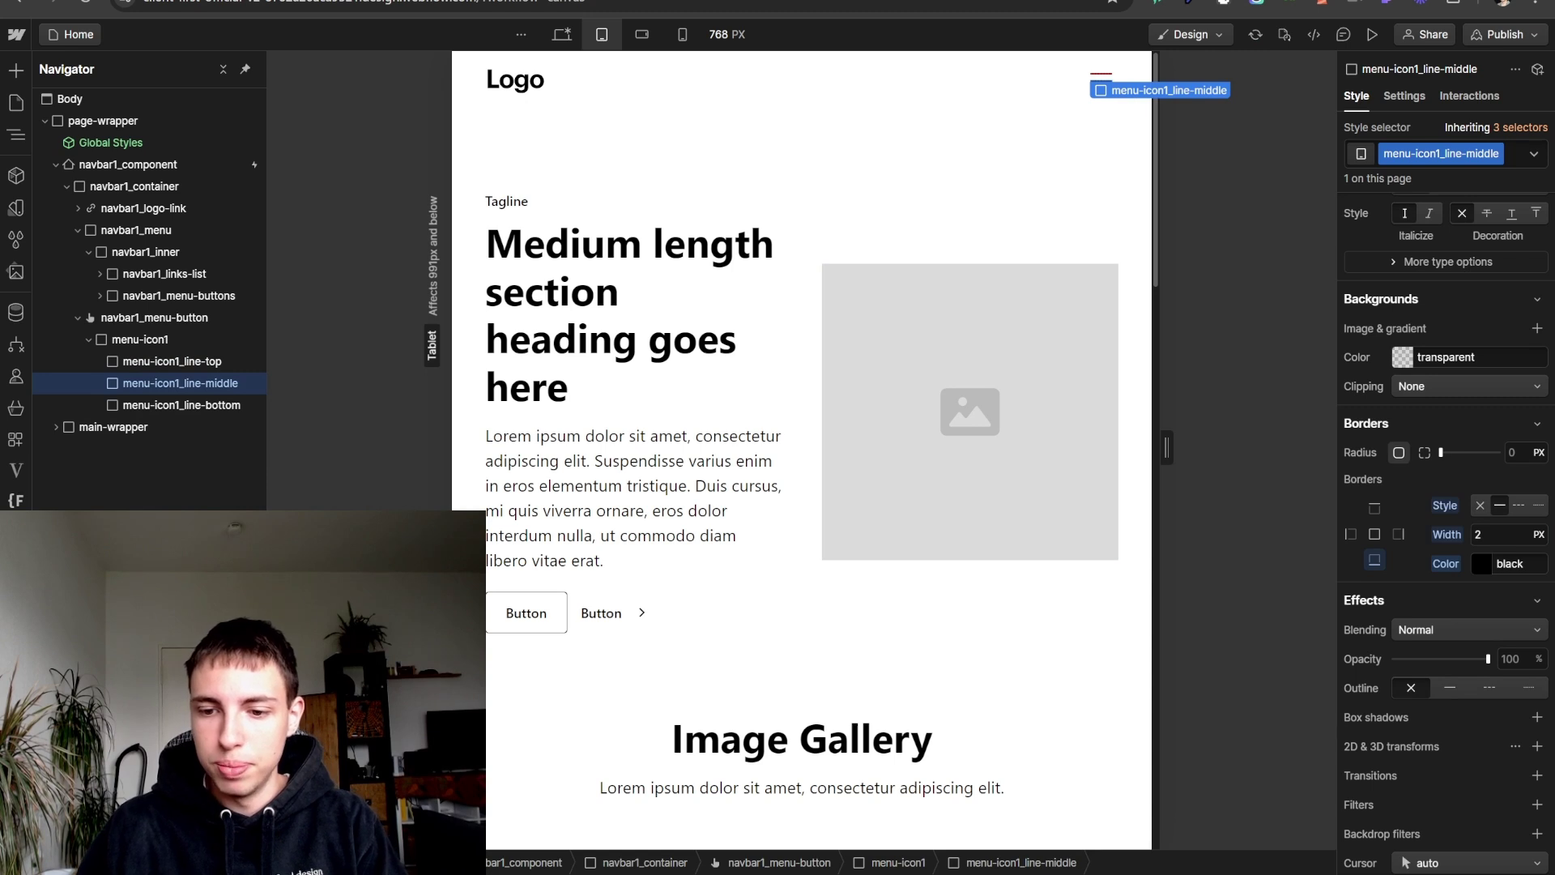
- Give menu-icon1_line-bottom a solid bottom border 2 px wide, matching the other two icon lines
click(181, 405)
scroll(1488, 486, down, 3)
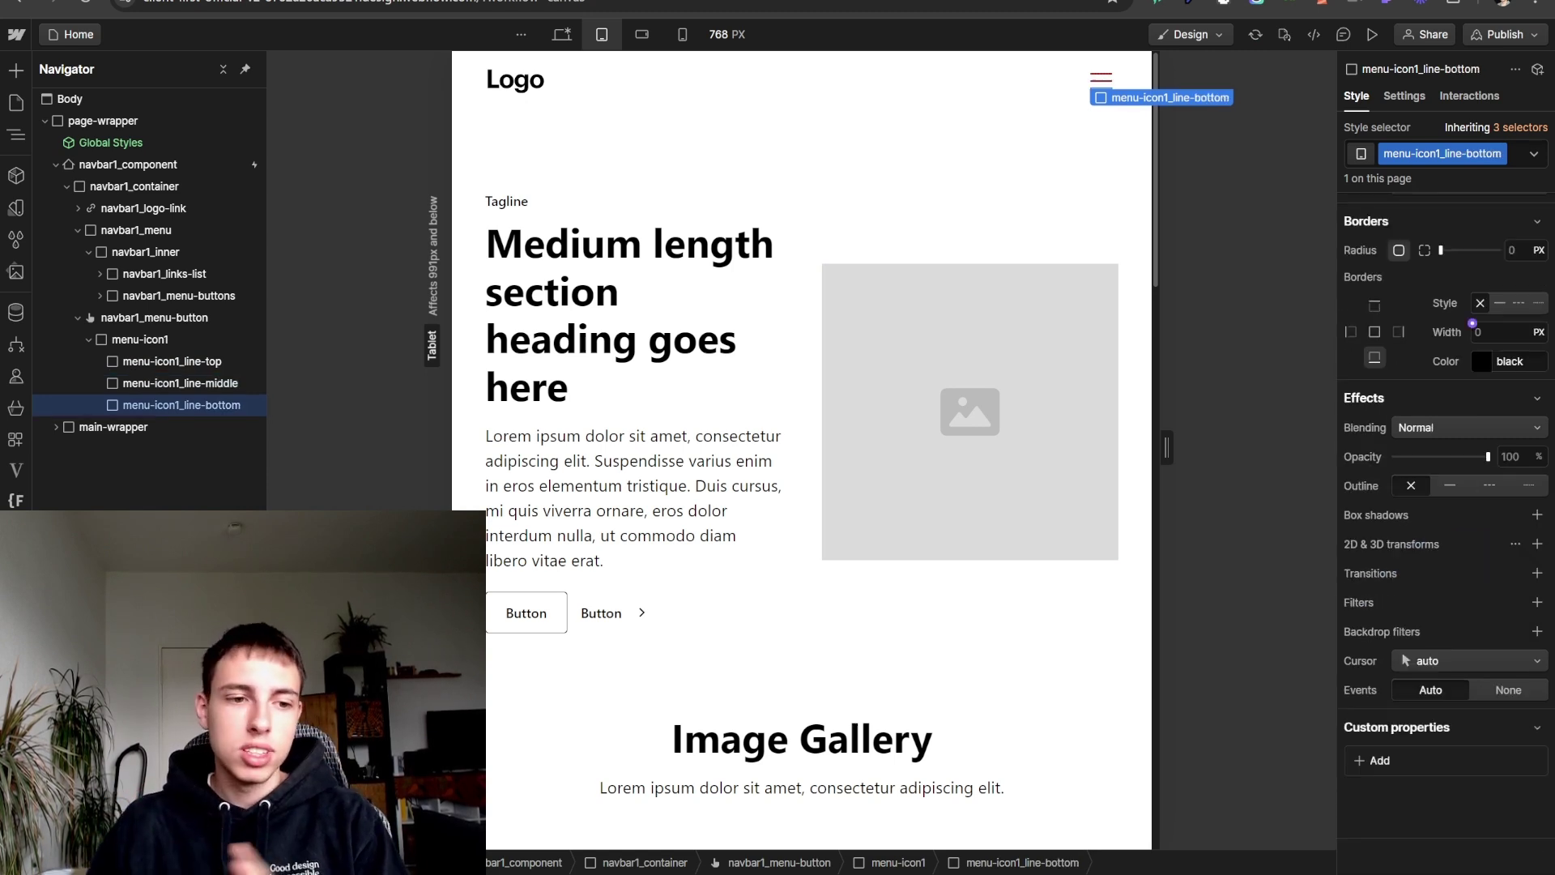
click(173, 362)
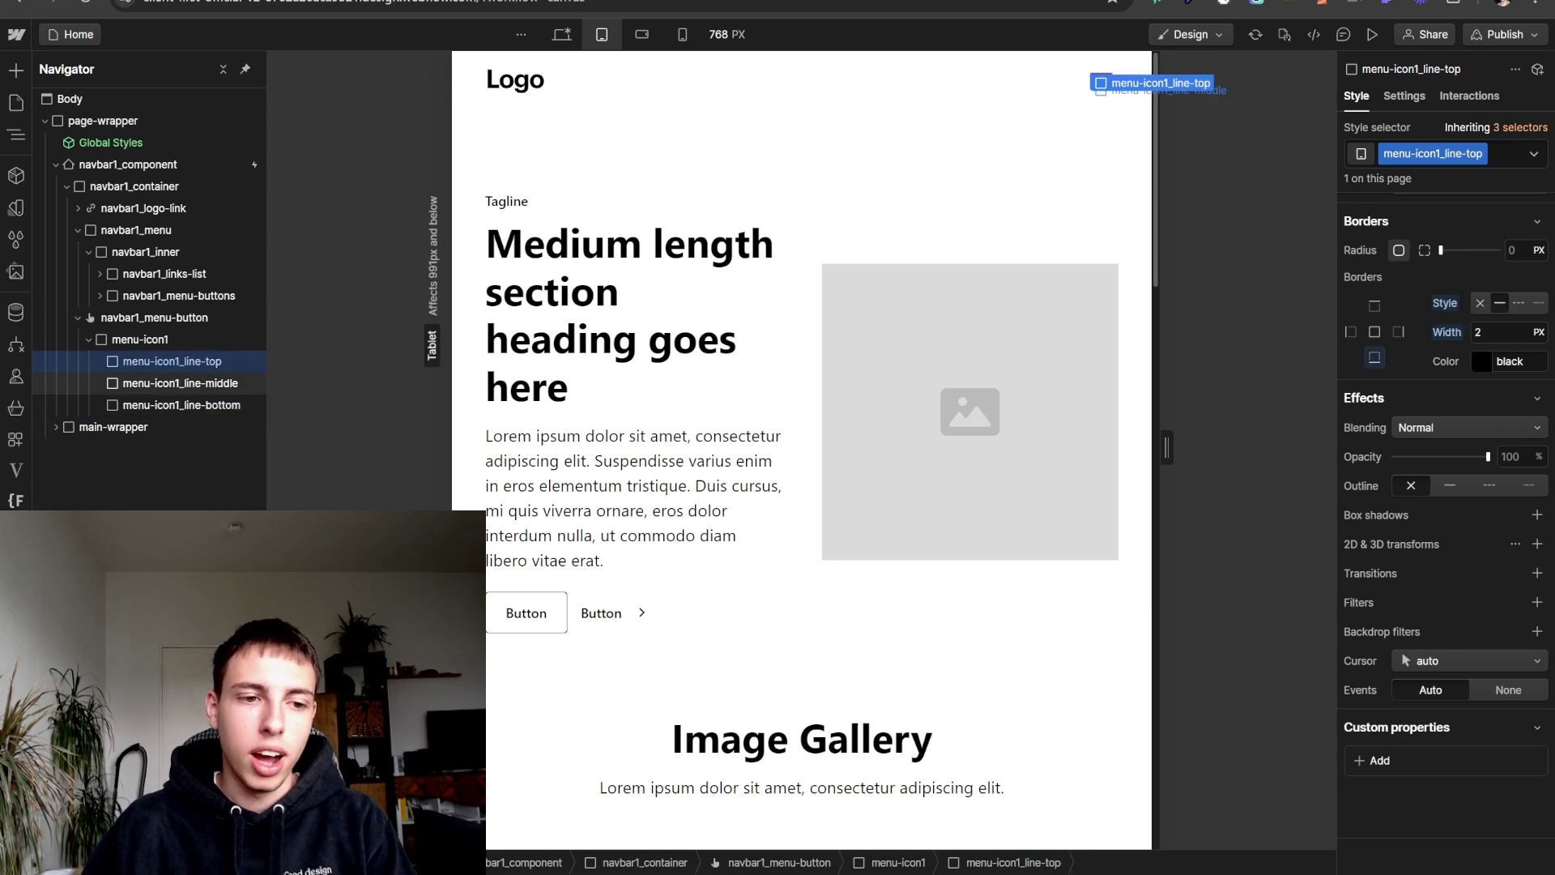
click(140, 339)
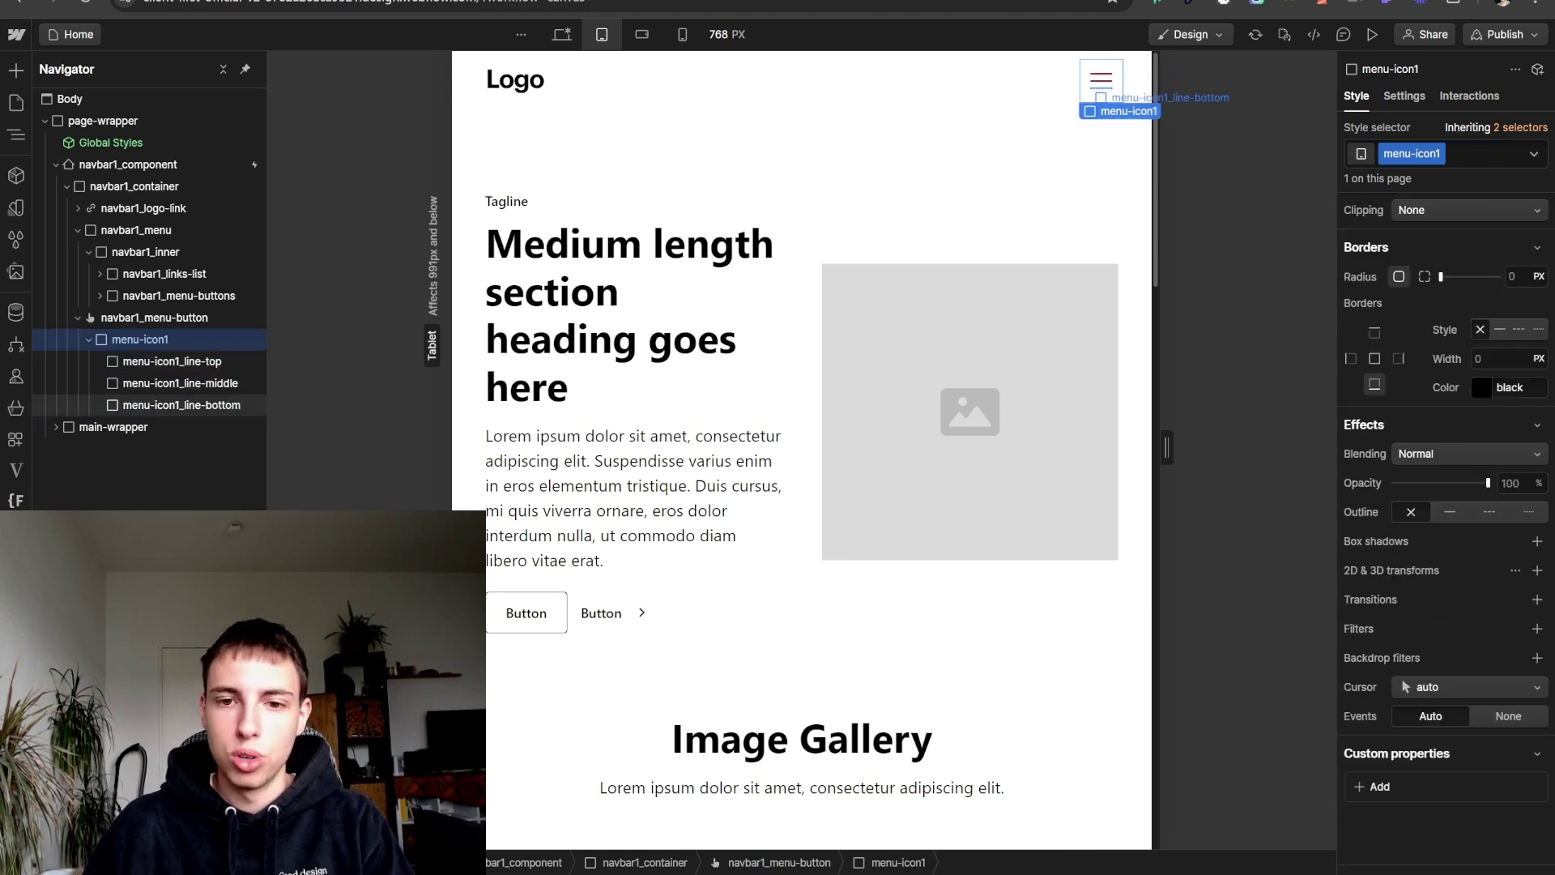
click(1101, 84)
click(1490, 332)
text(2)
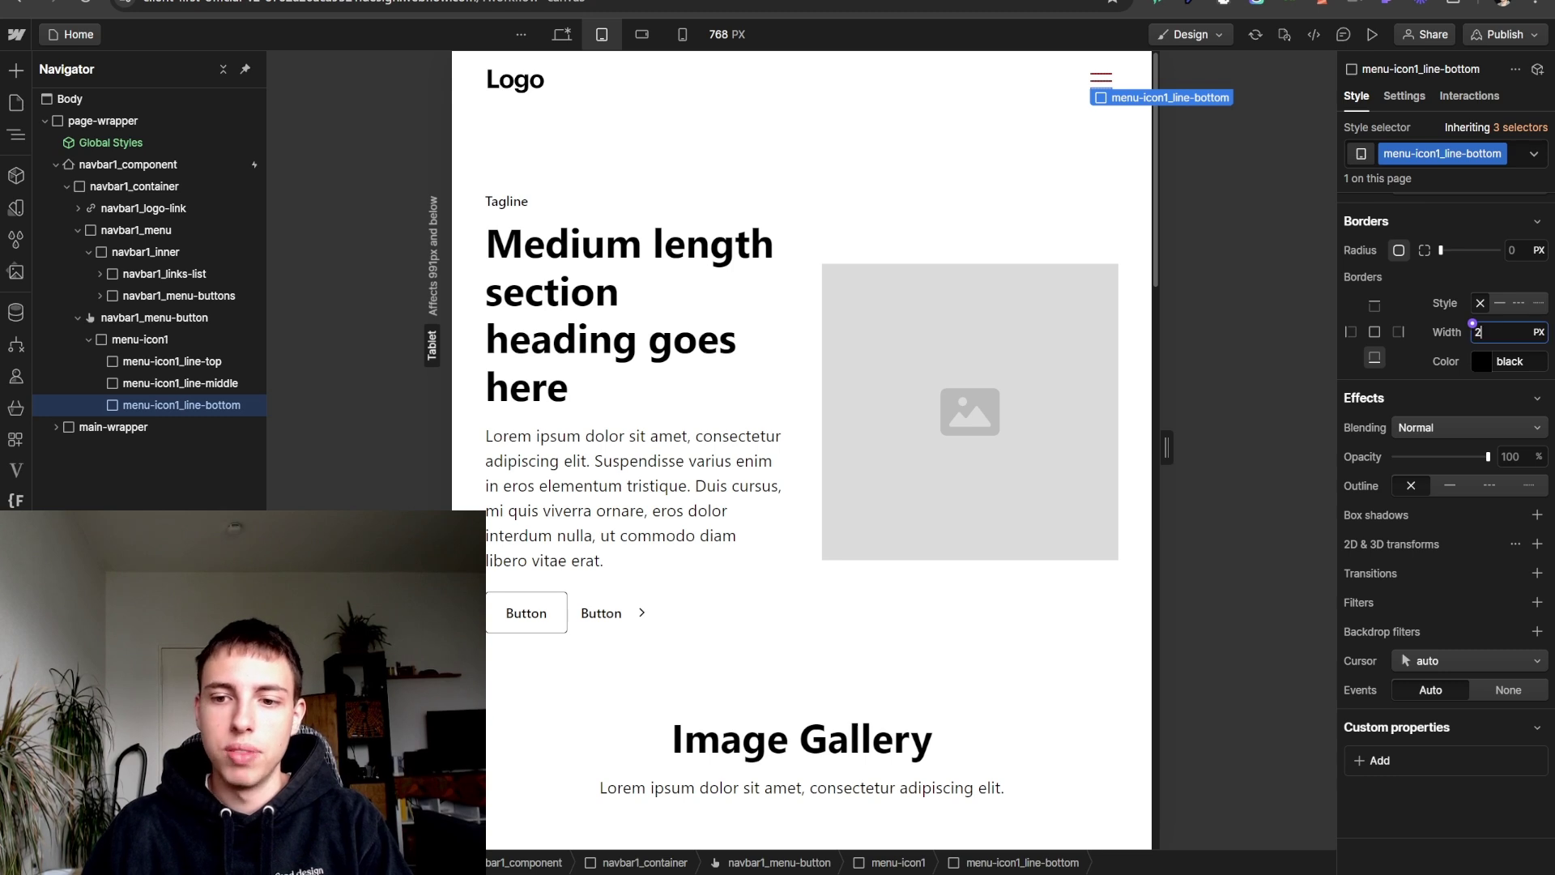
key(Return)
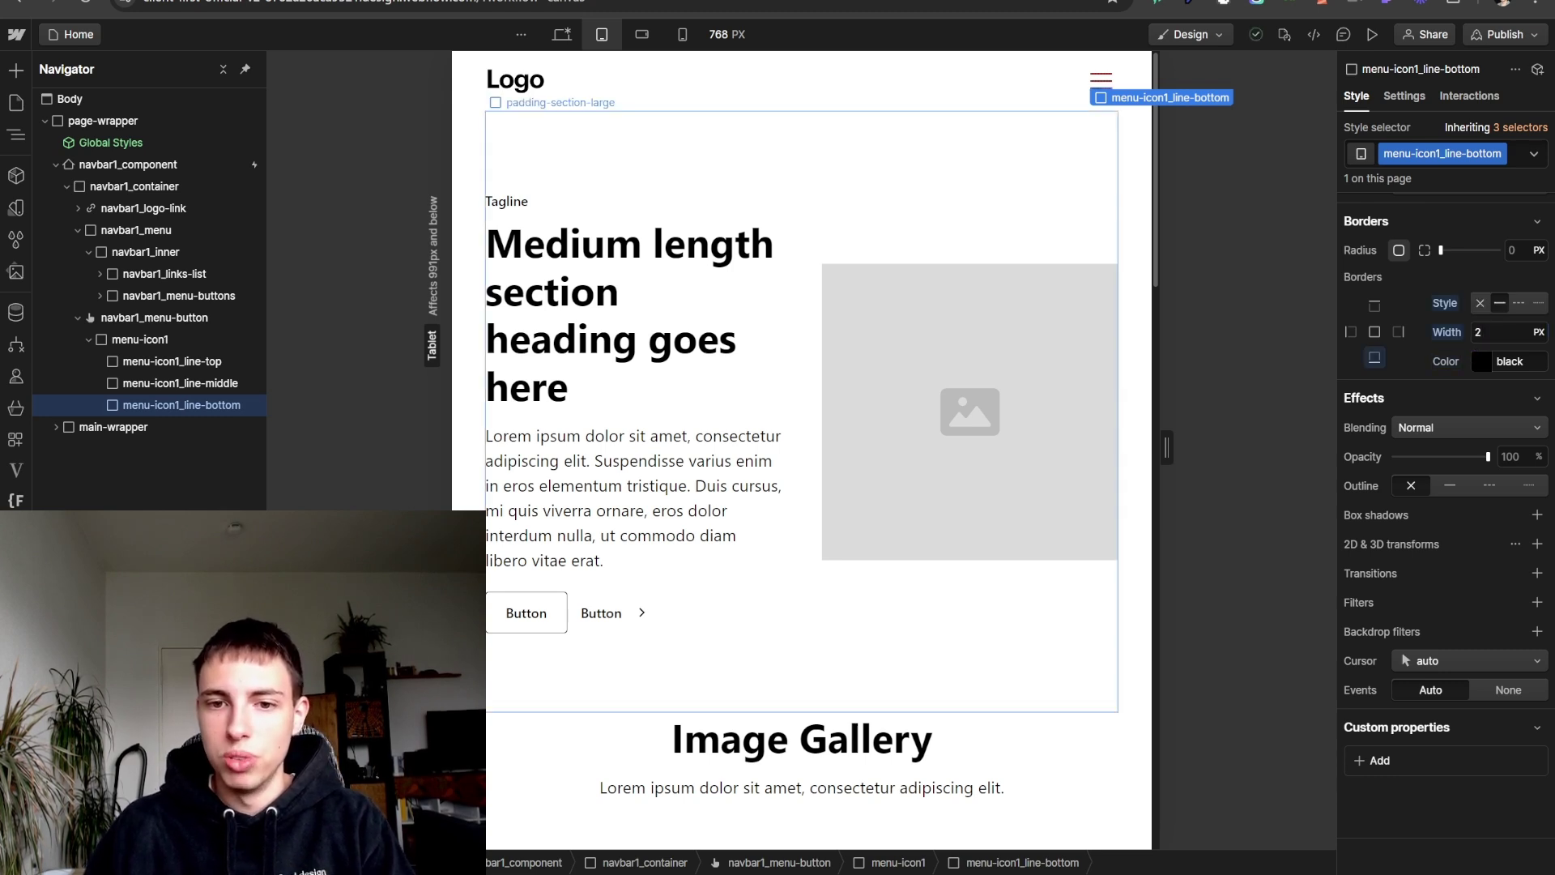
- Preview the page to check the bordered hamburger icon, and return to the design view
click(1004, 86)
click(1372, 35)
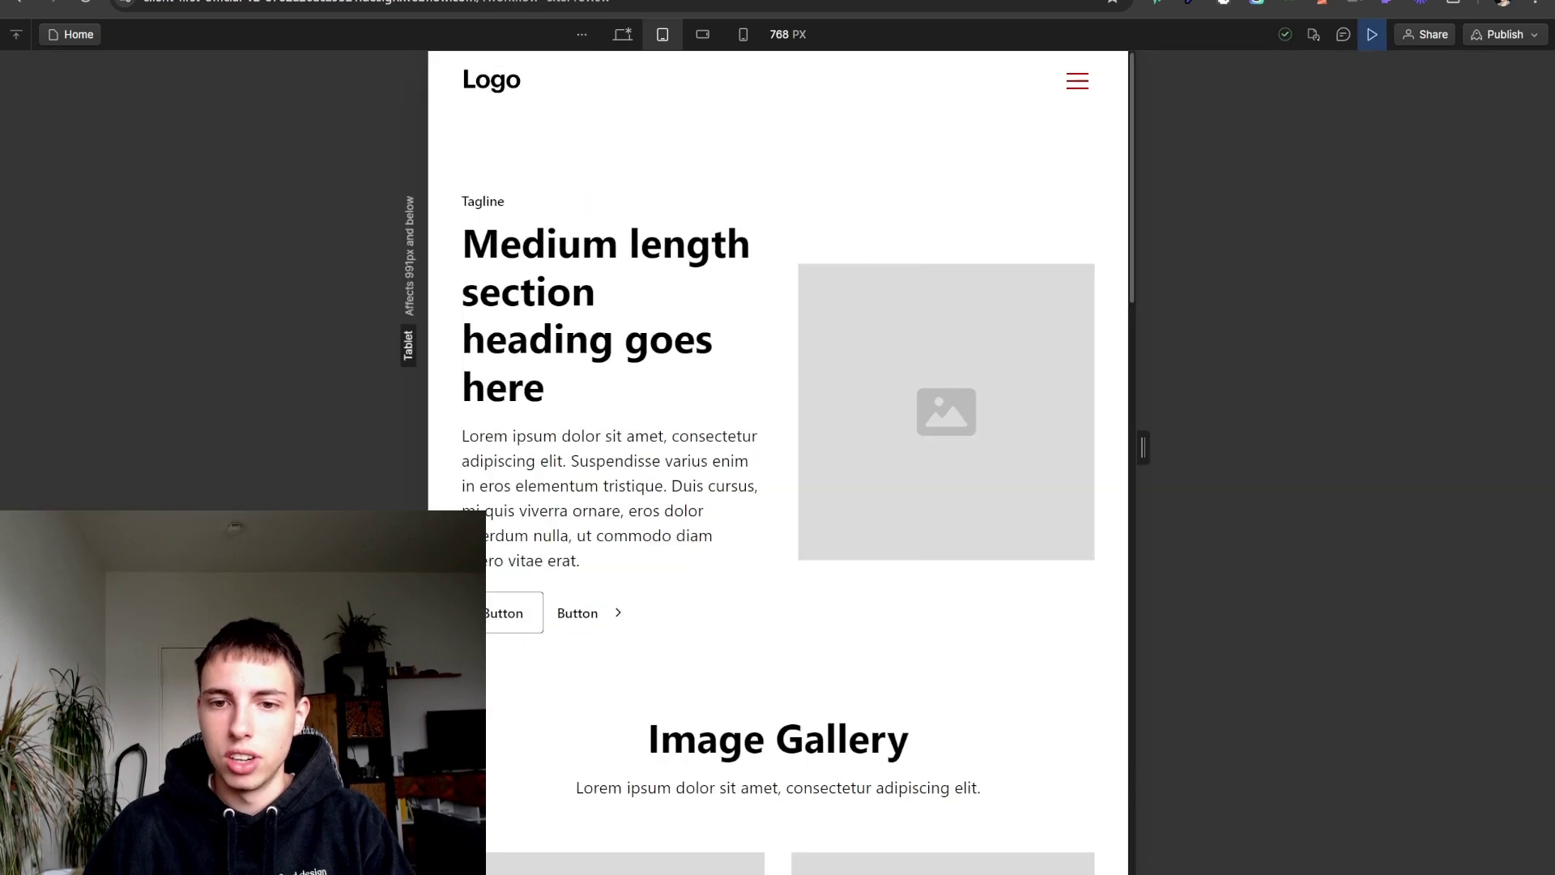
click(1372, 35)
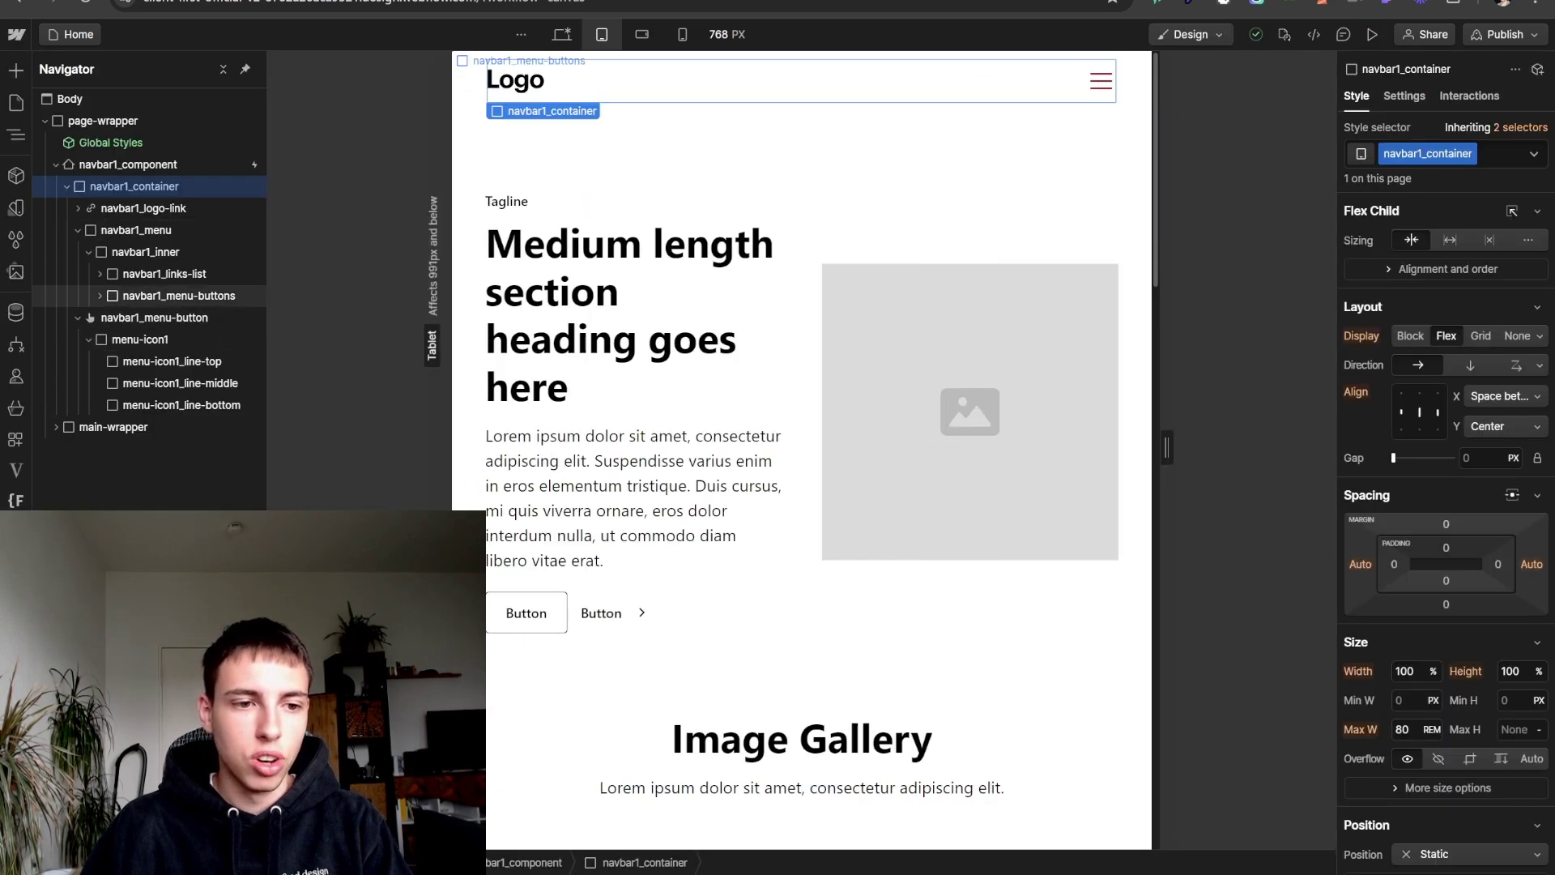
- Set the text color of menu-icon1 to black
click(140, 339)
scroll(1446, 486, down, 6)
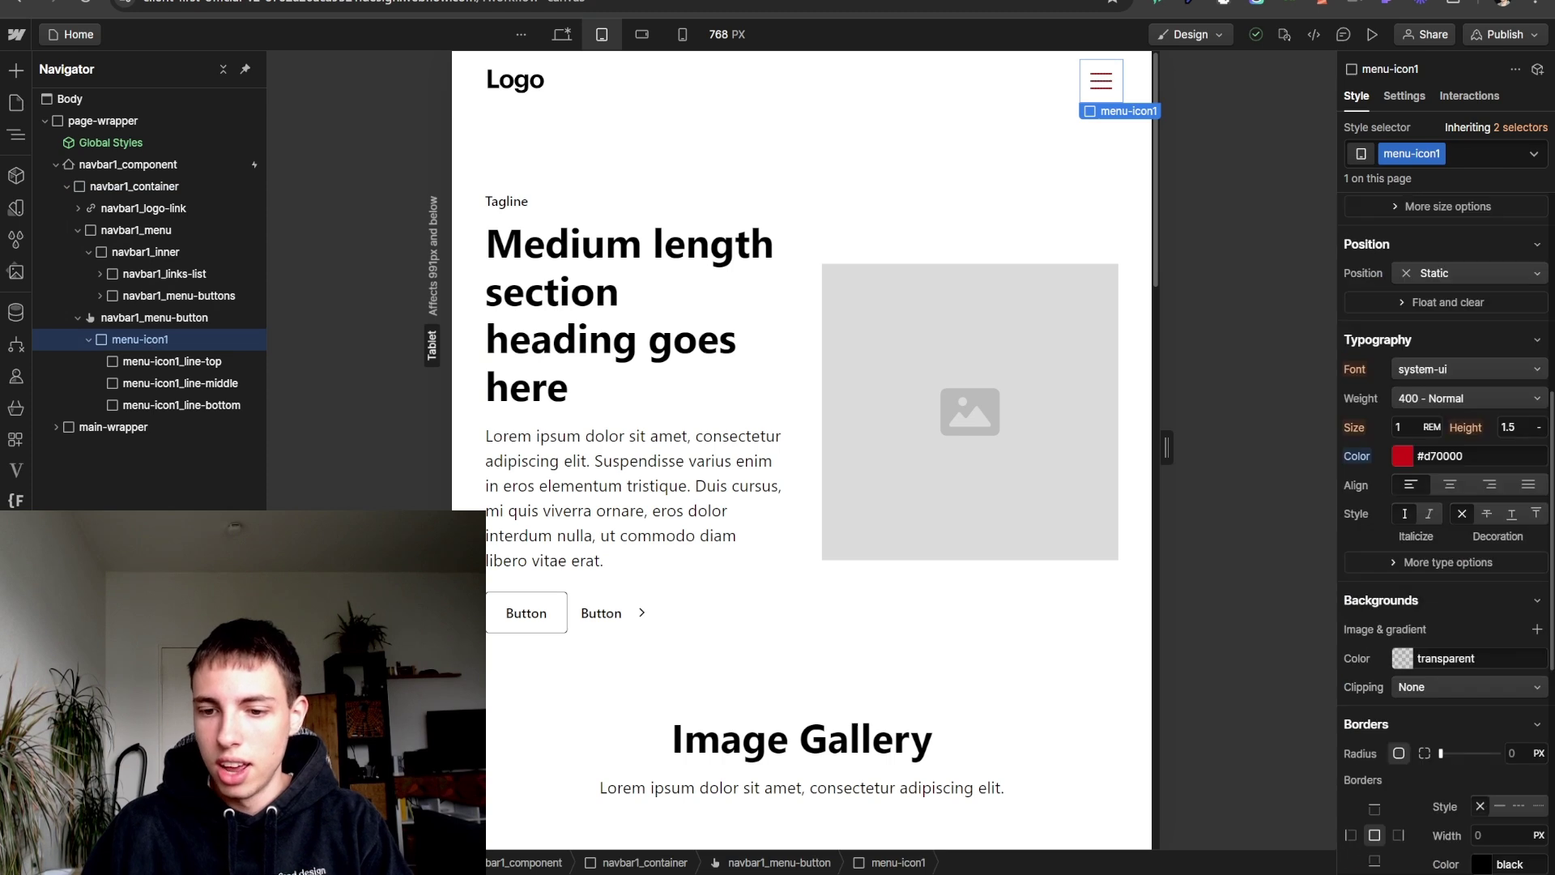
click(1441, 456)
text(black)
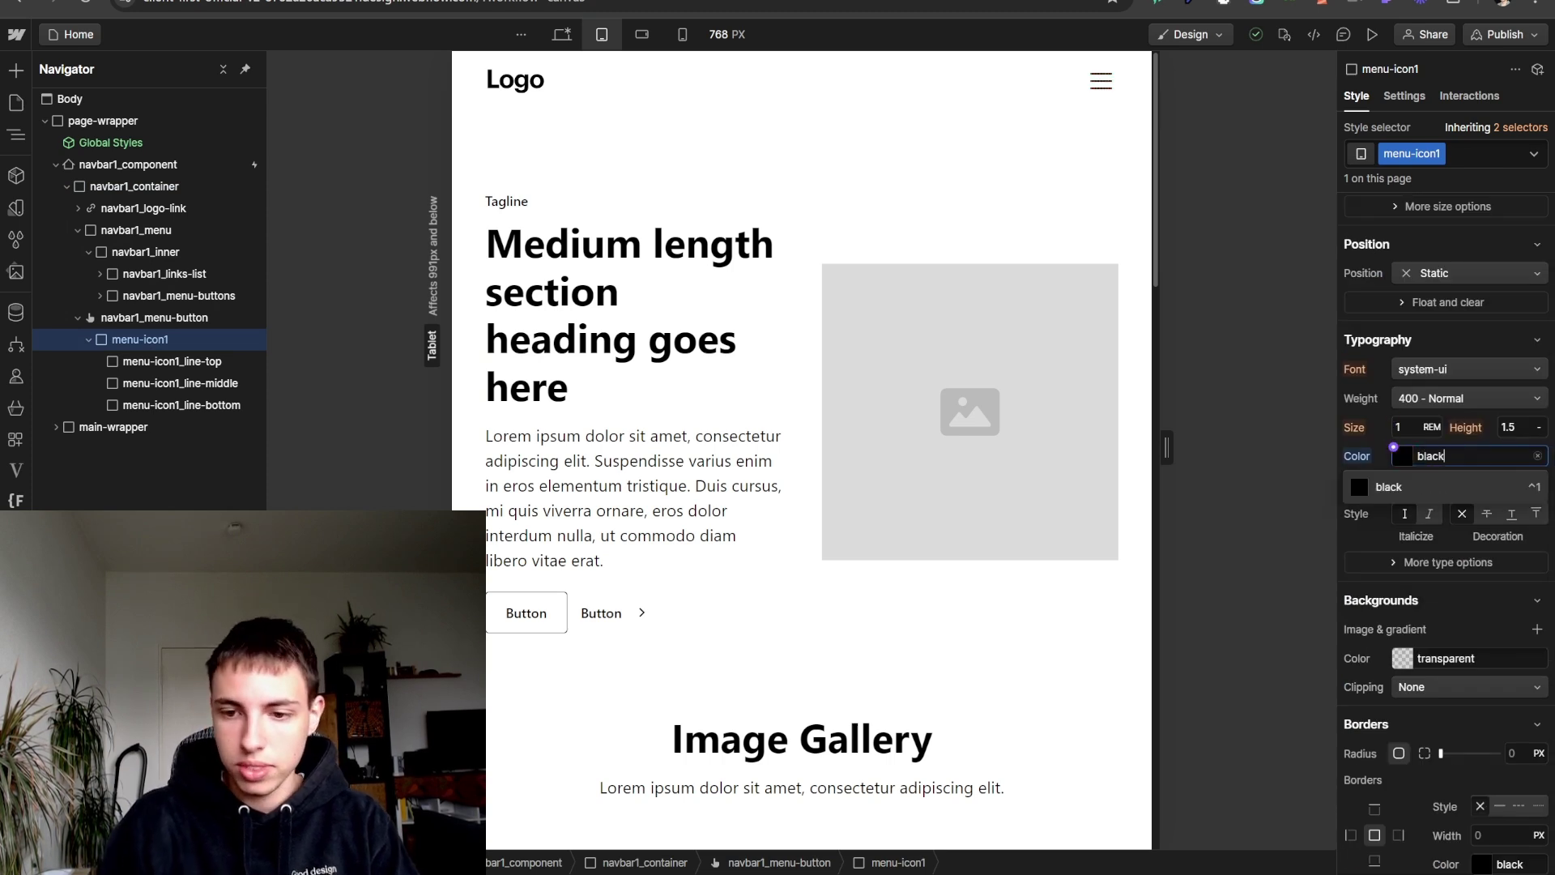
key(Return)
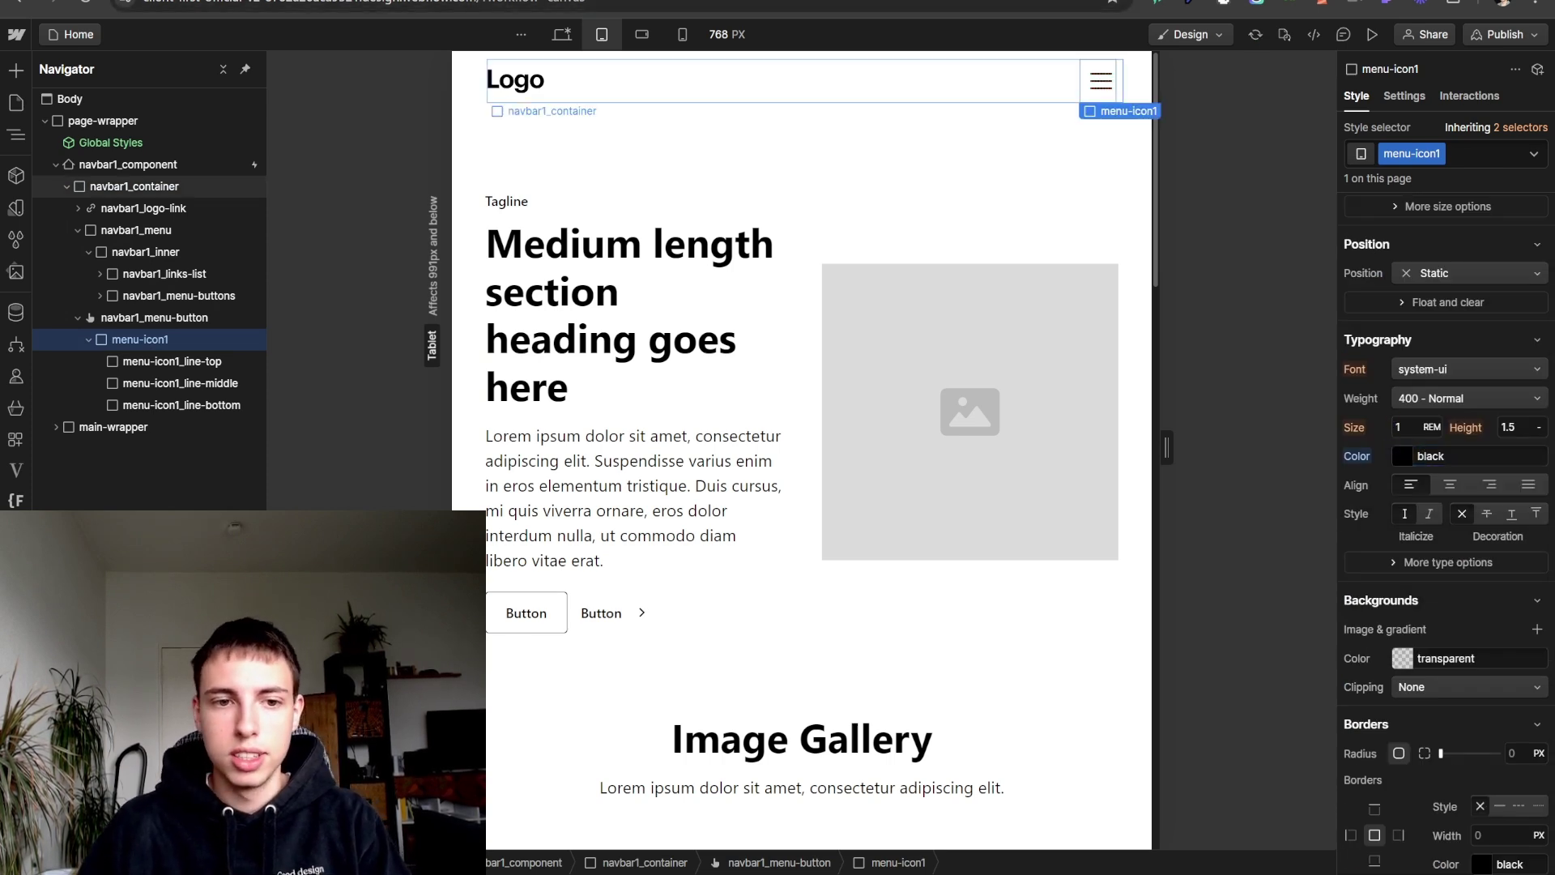
- Preview the page, test the hamburger menu button and return to the design view
key(super+shift+p)
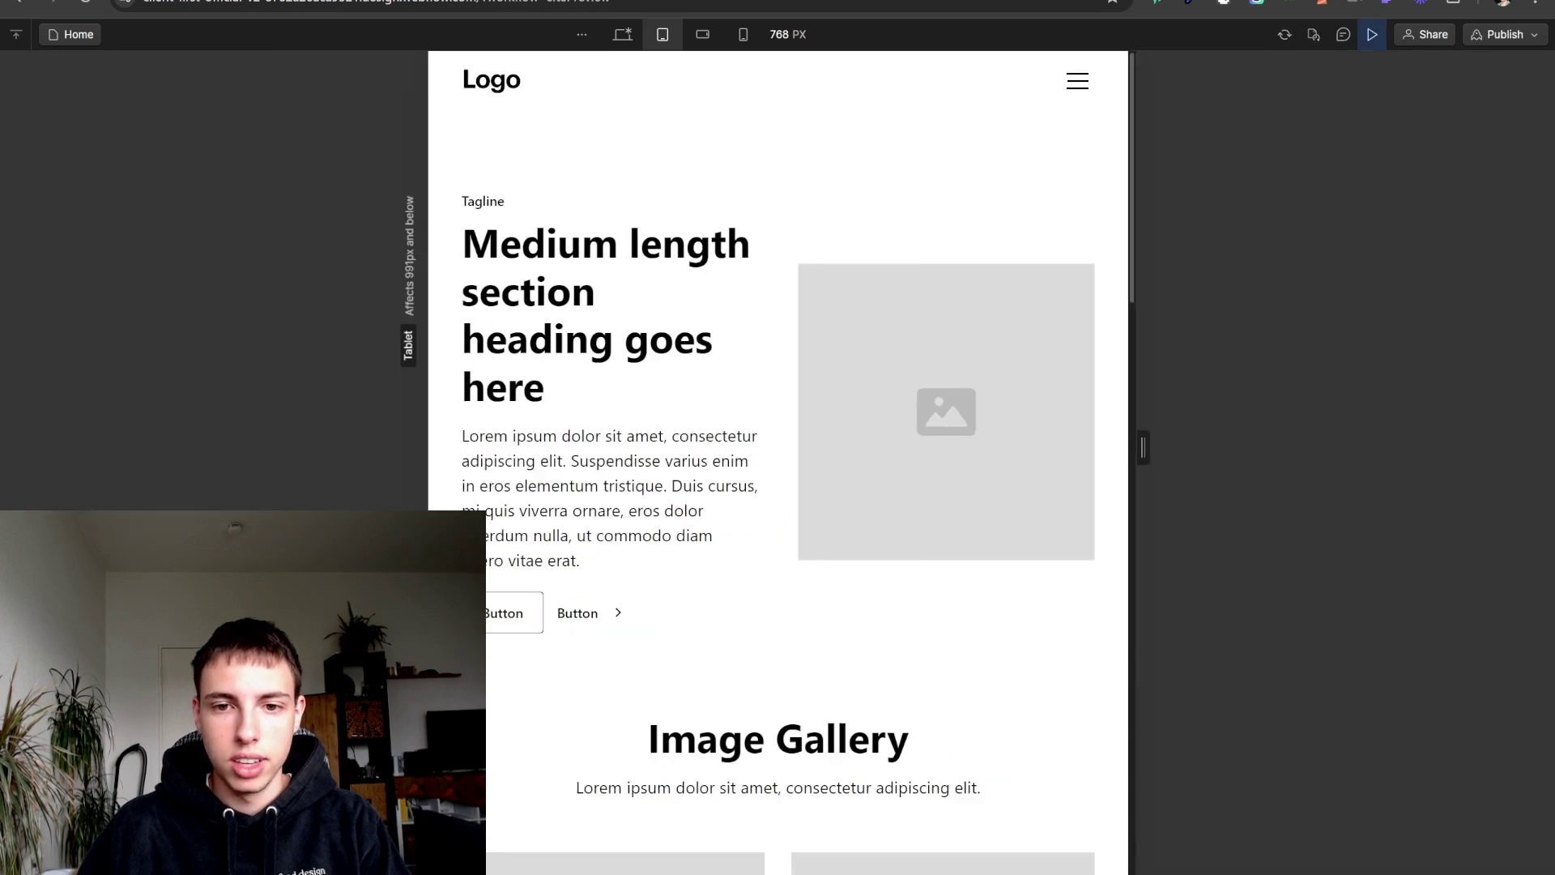
click(1077, 81)
click(1372, 34)
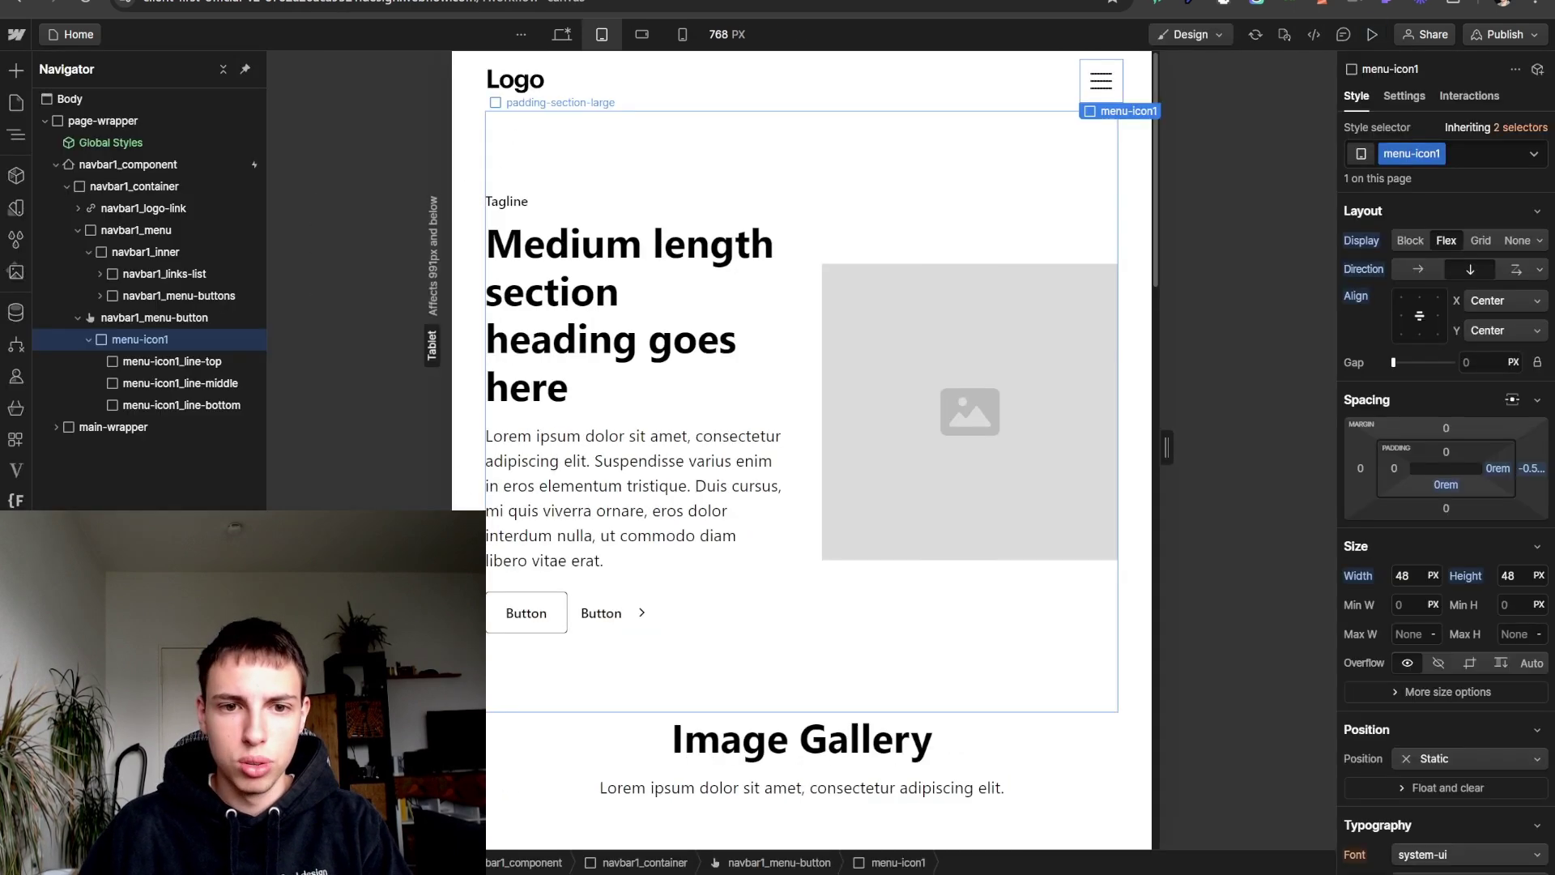
- Show the navbar menu on the tablet canvas through the navbar settings of navbar1_container
click(134, 186)
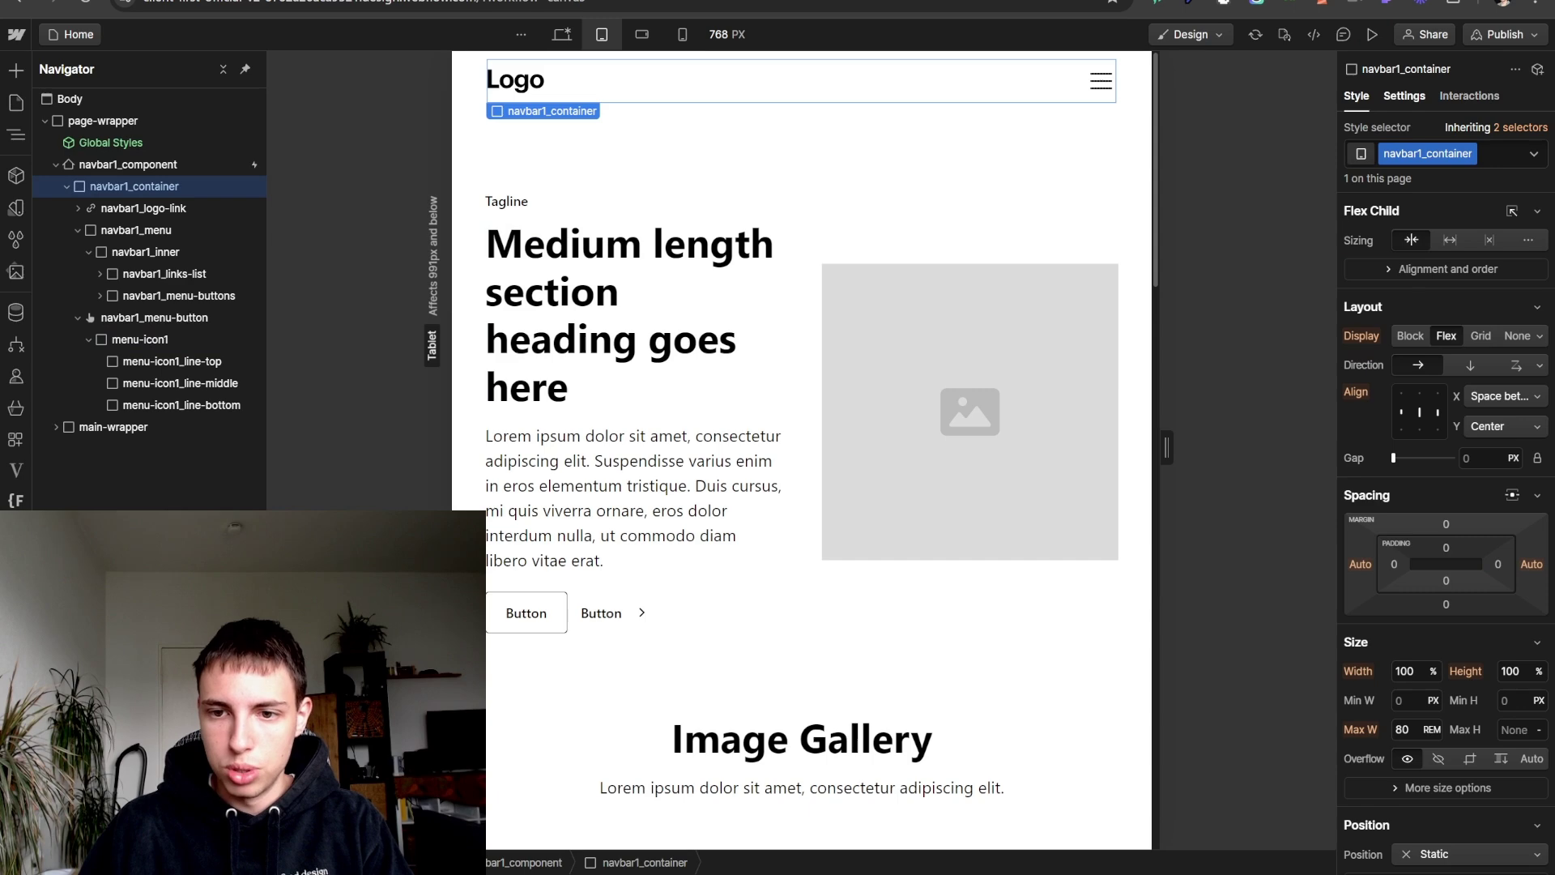
click(1403, 96)
click(1430, 333)
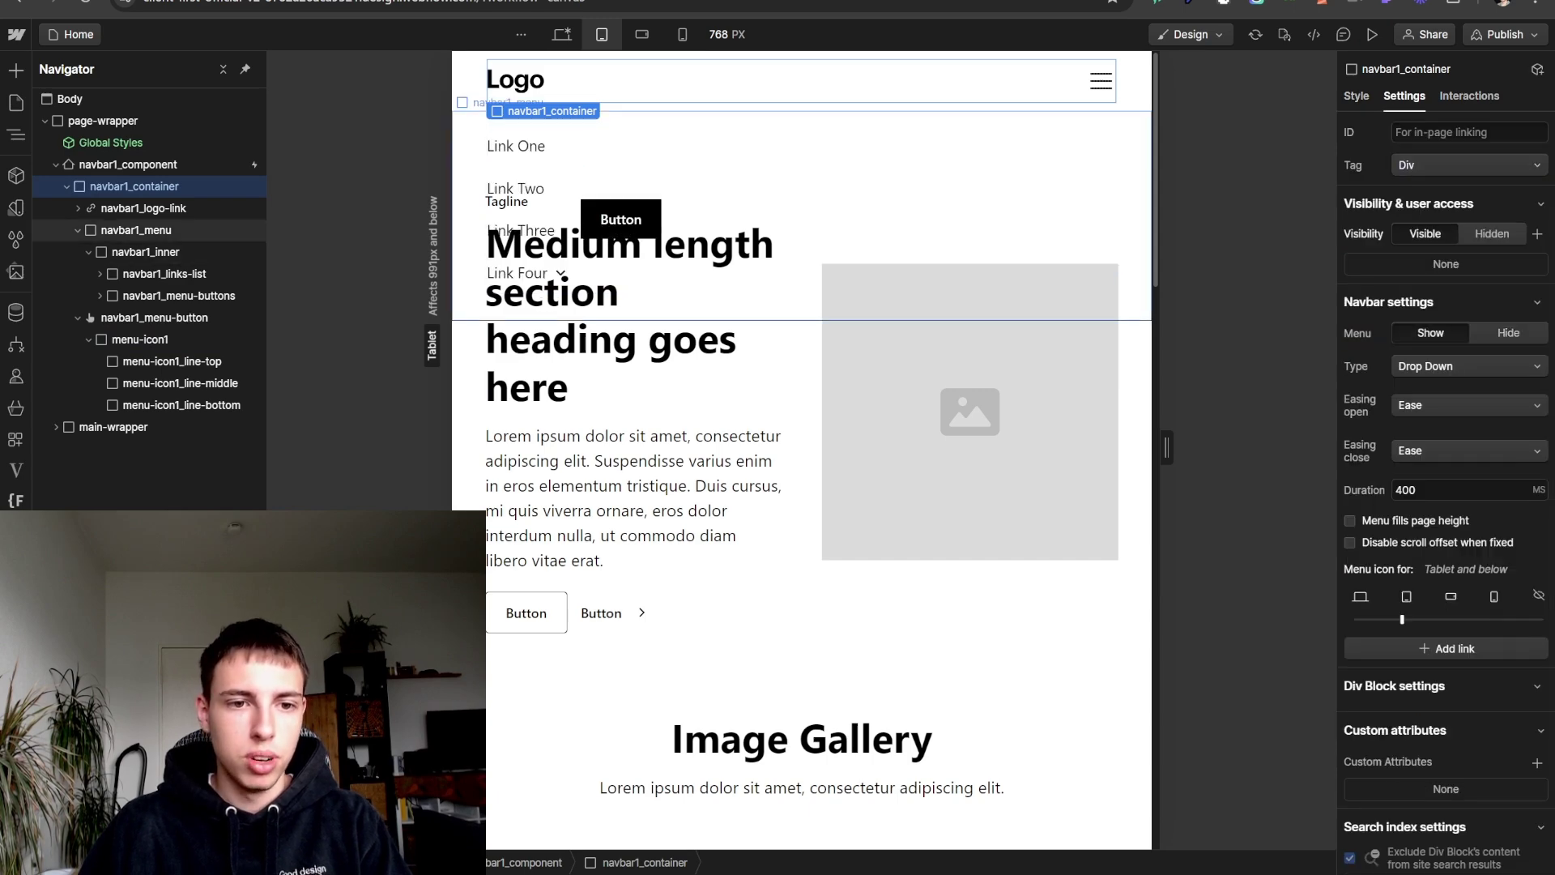
- Reset the top and bottom padding of navbar1_menu and set its overflow to visible
click(136, 230)
key(s)
click(146, 252)
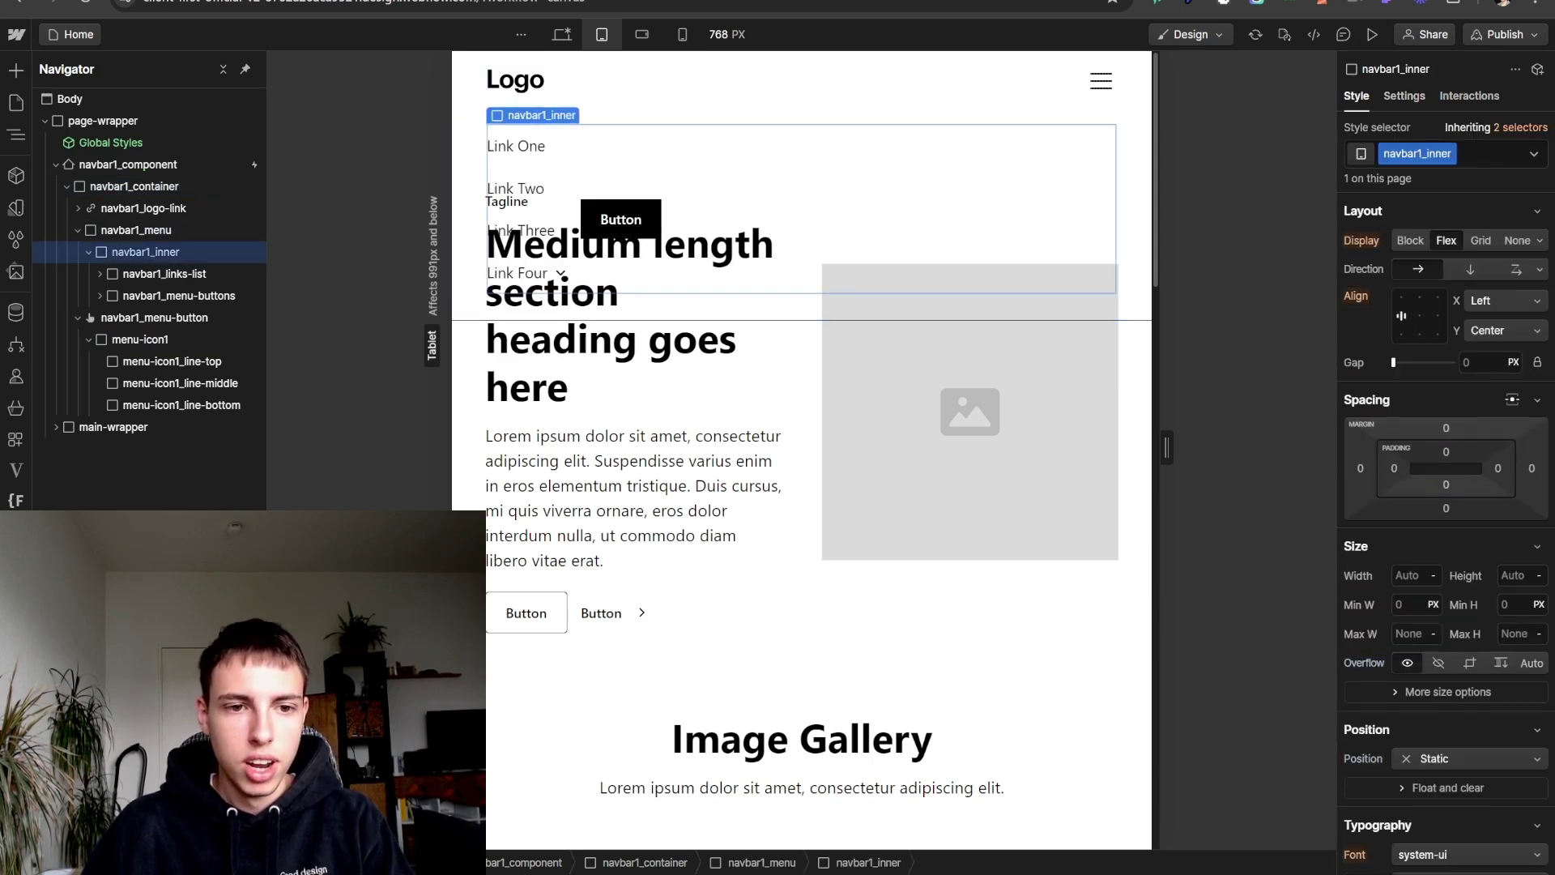
click(136, 230)
alt+click(1446, 426)
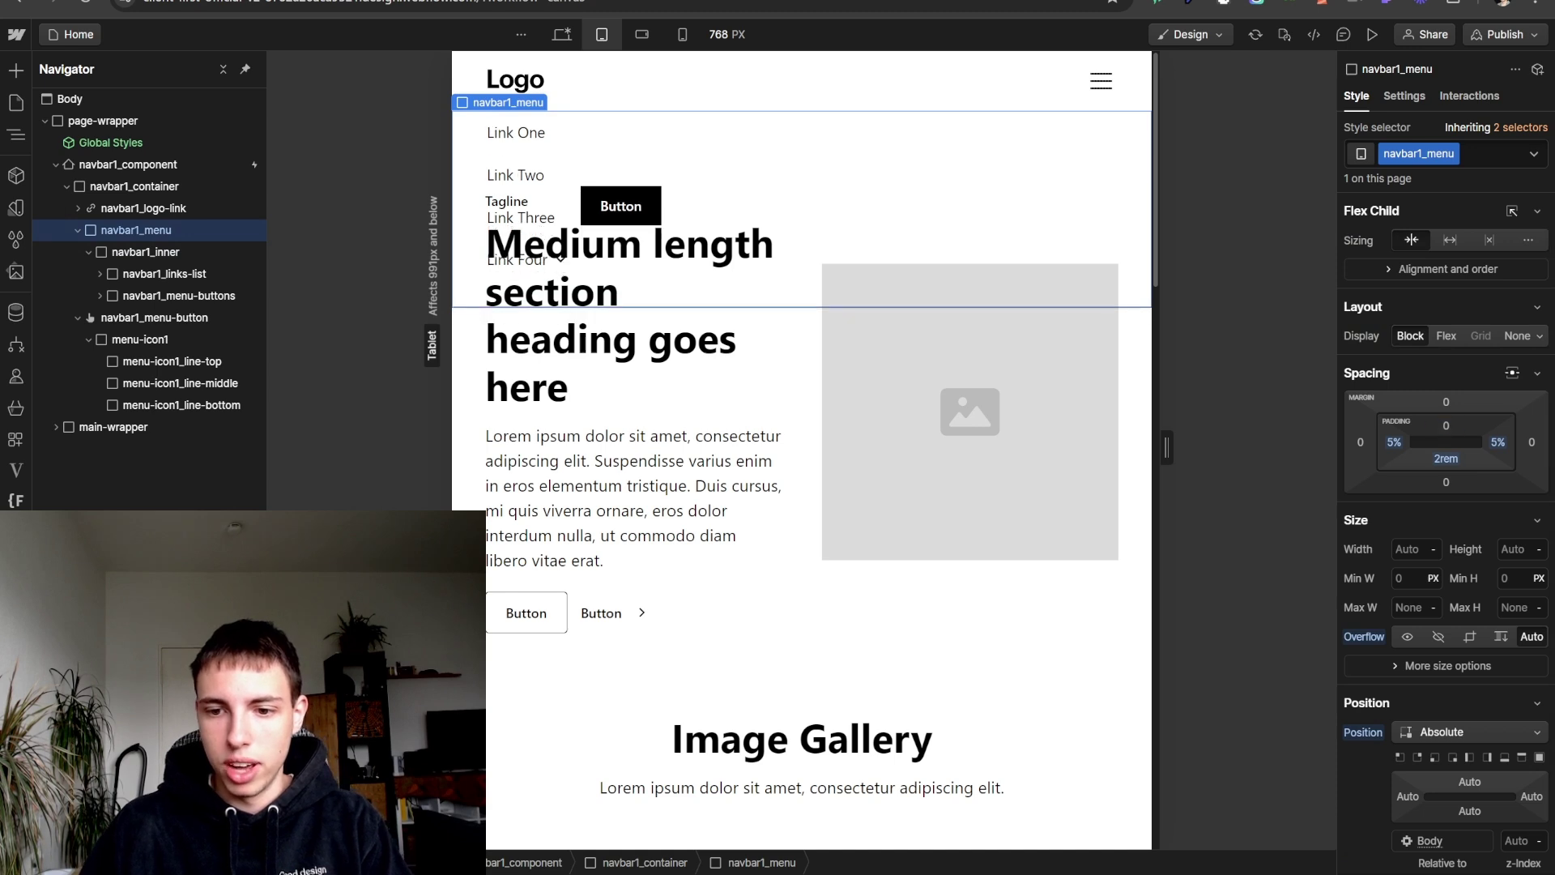
alt+click(1445, 459)
click(1407, 636)
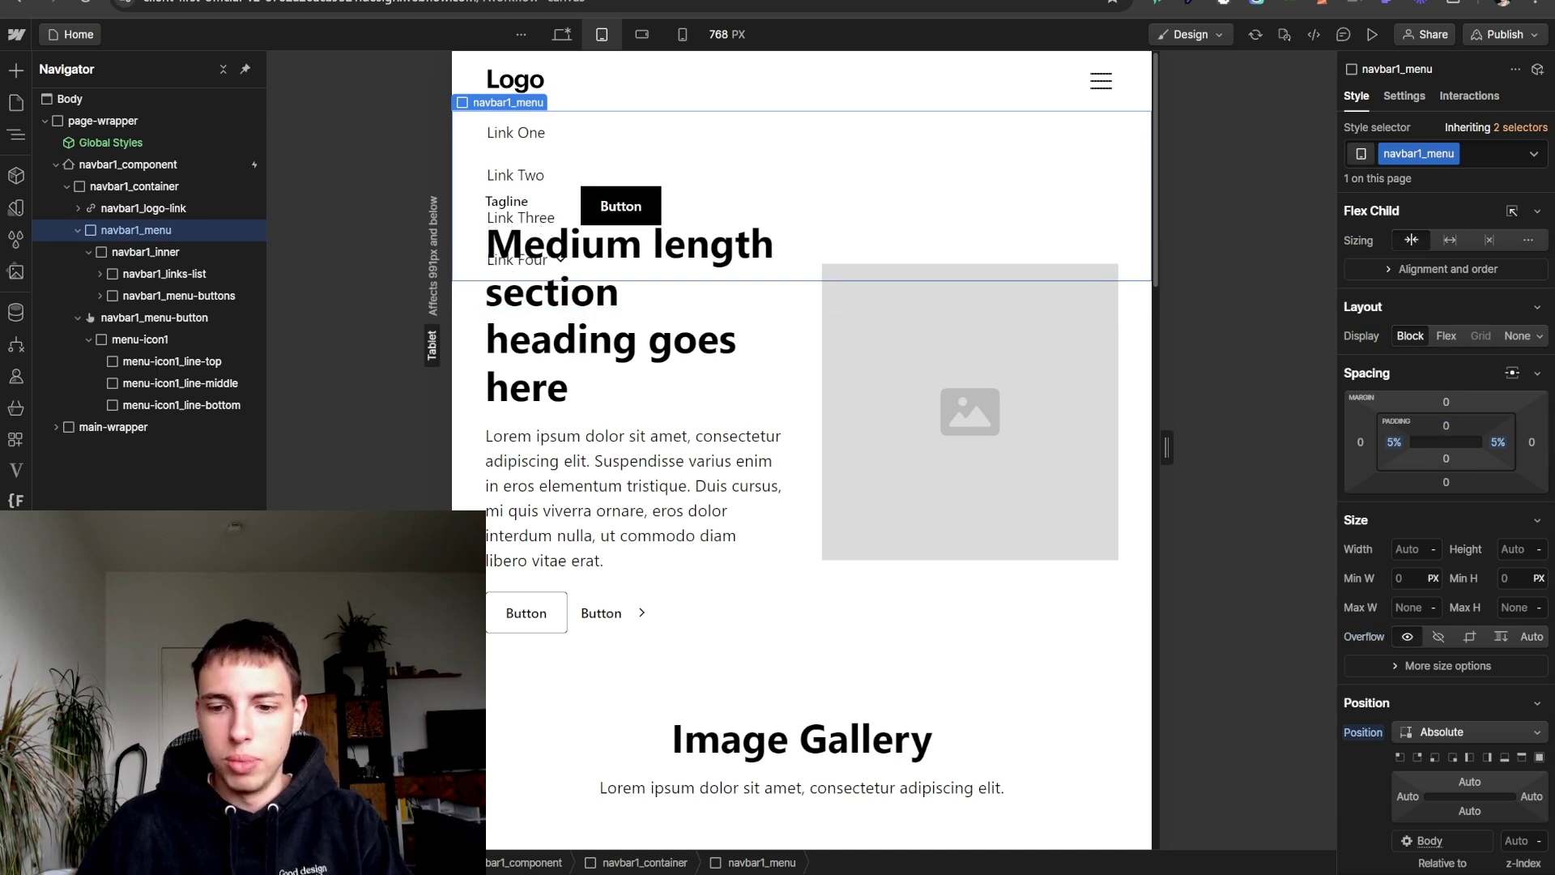
- Reset the background color with the unknown variable and the background clipping on navbar1_menu
scroll(1406, 637, down, 3)
scroll(1446, 526, down, 6)
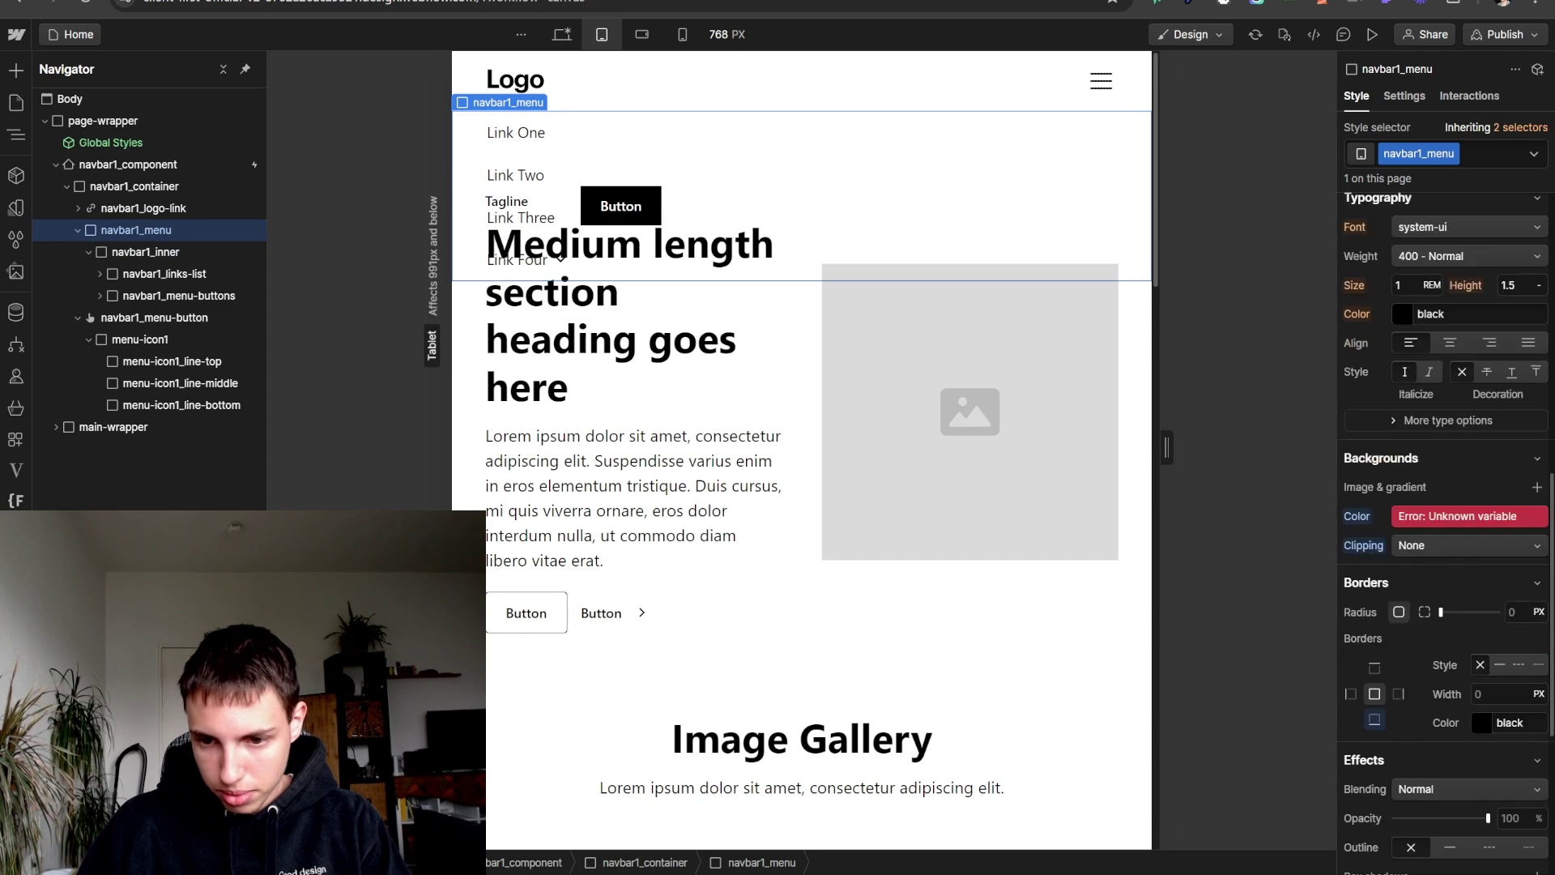
alt+click(1357, 397)
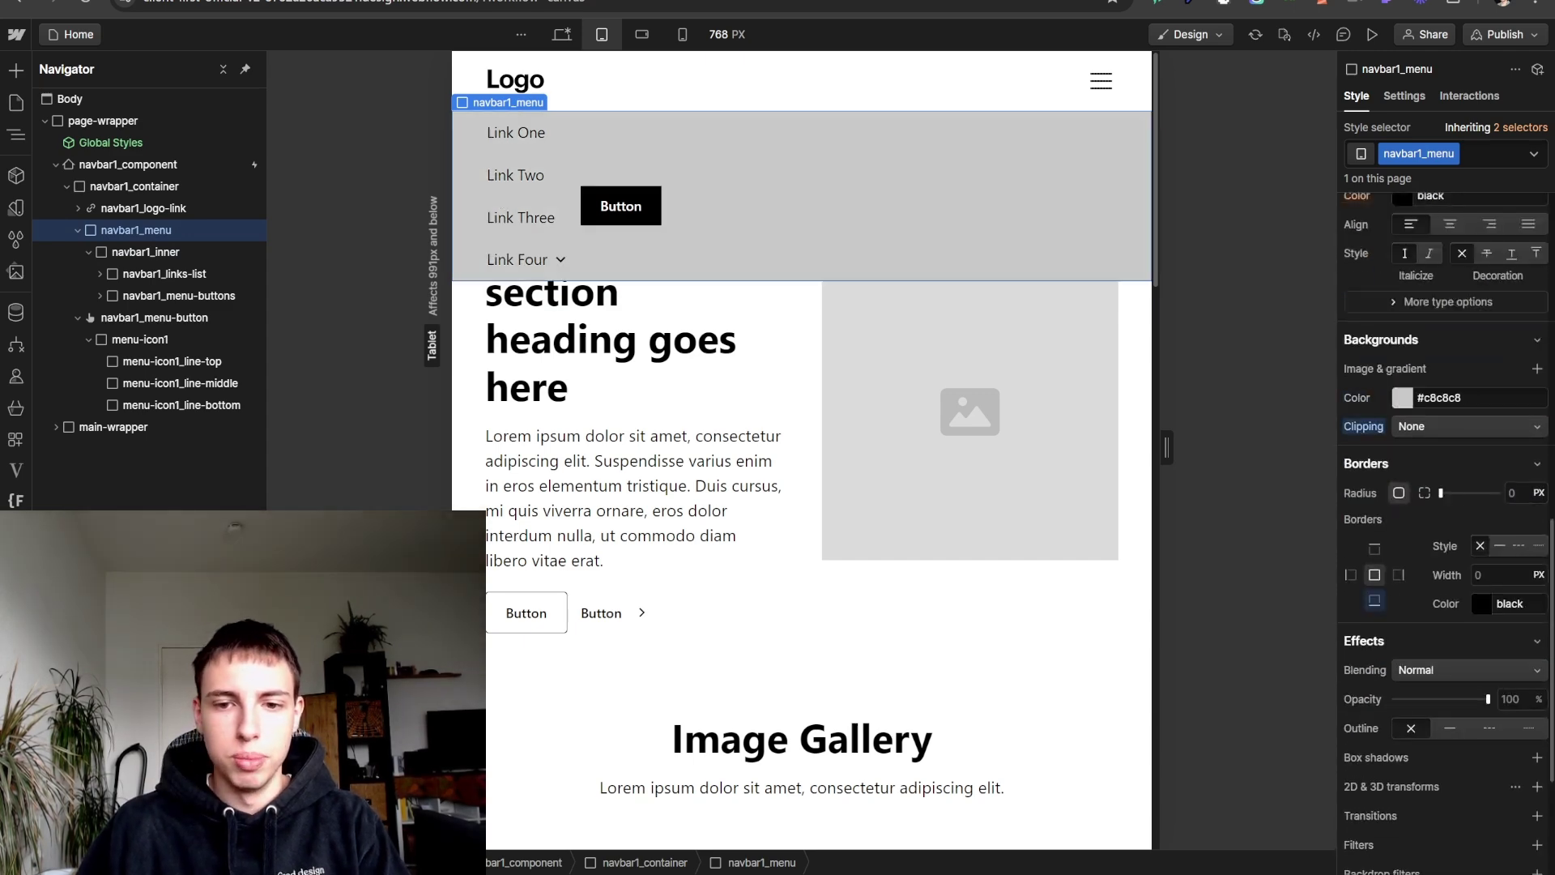
alt+click(1363, 426)
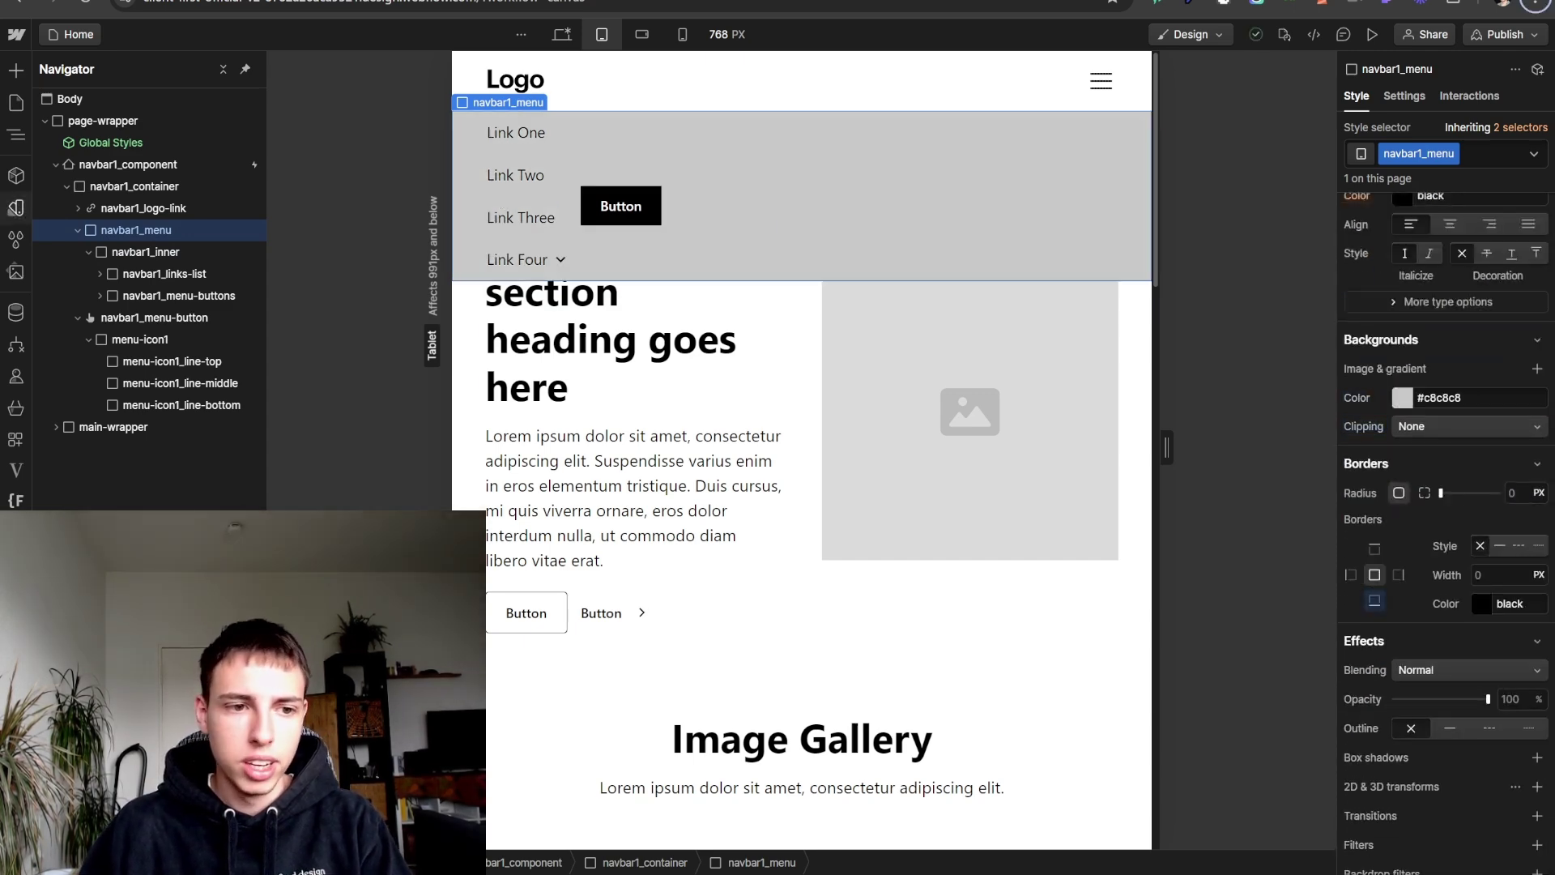
- Set the background color of navbar1_inner to white
click(146, 252)
scroll(1449, 397, up, 2)
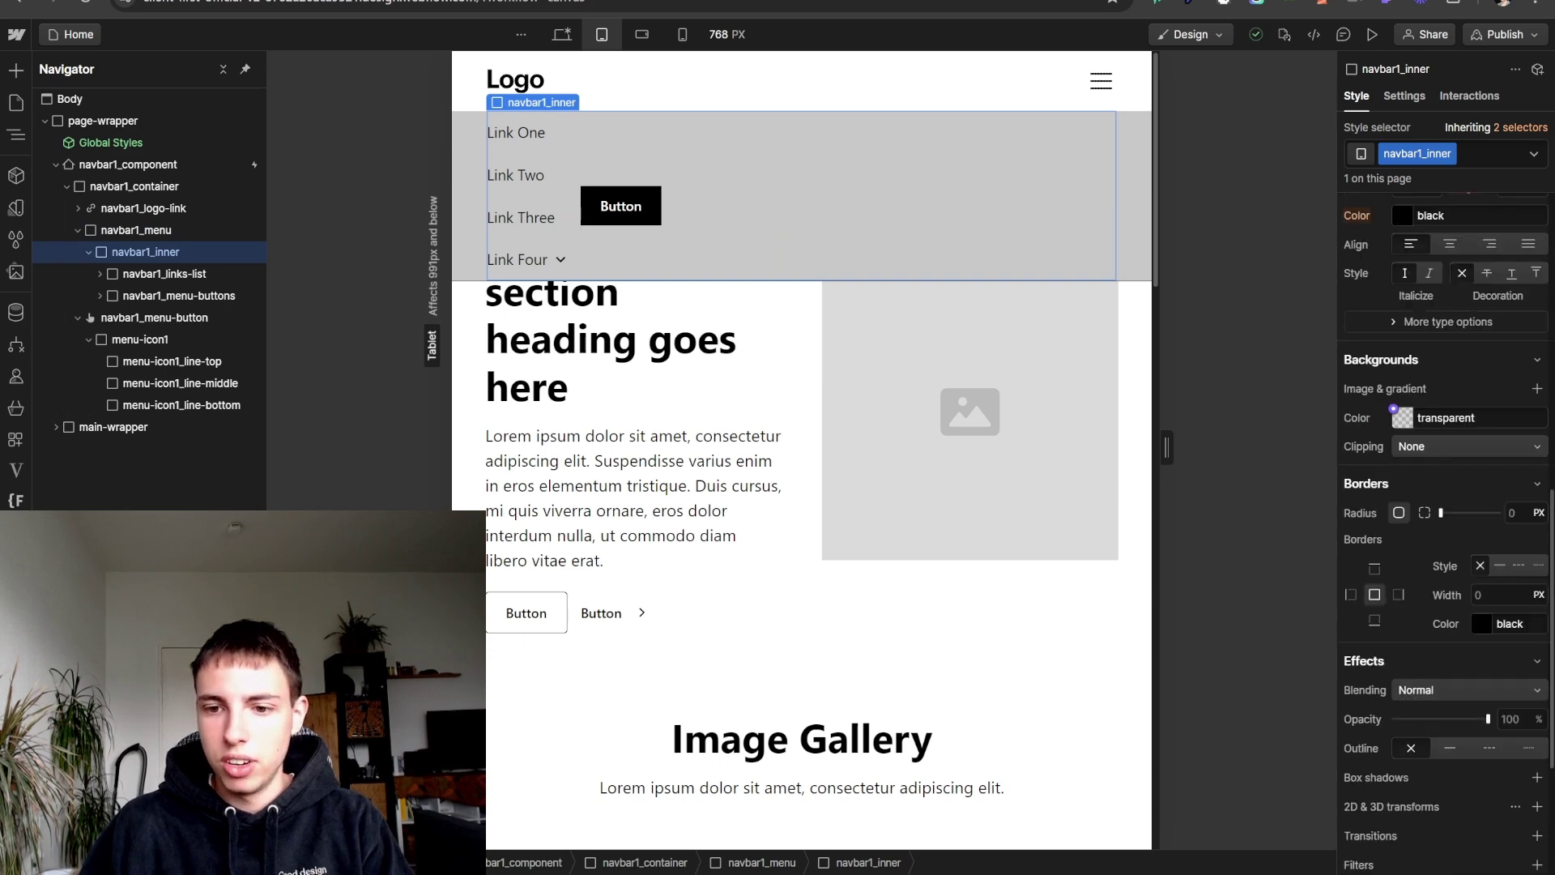
click(1392, 410)
text(white)
key(Return)
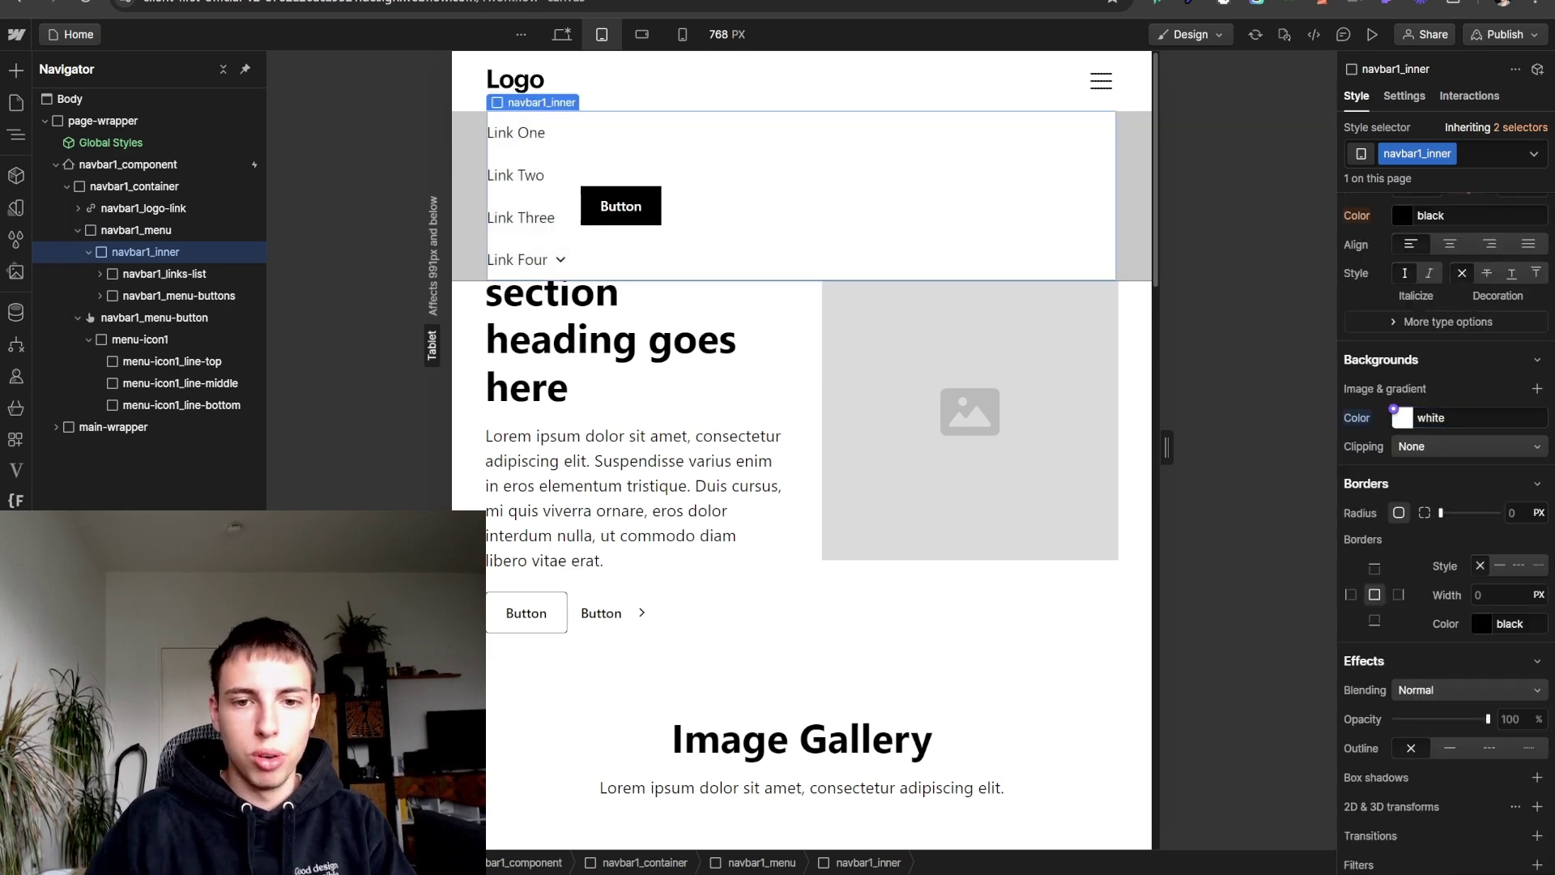
- Set the background color of navbar1_menu to white
click(136, 230)
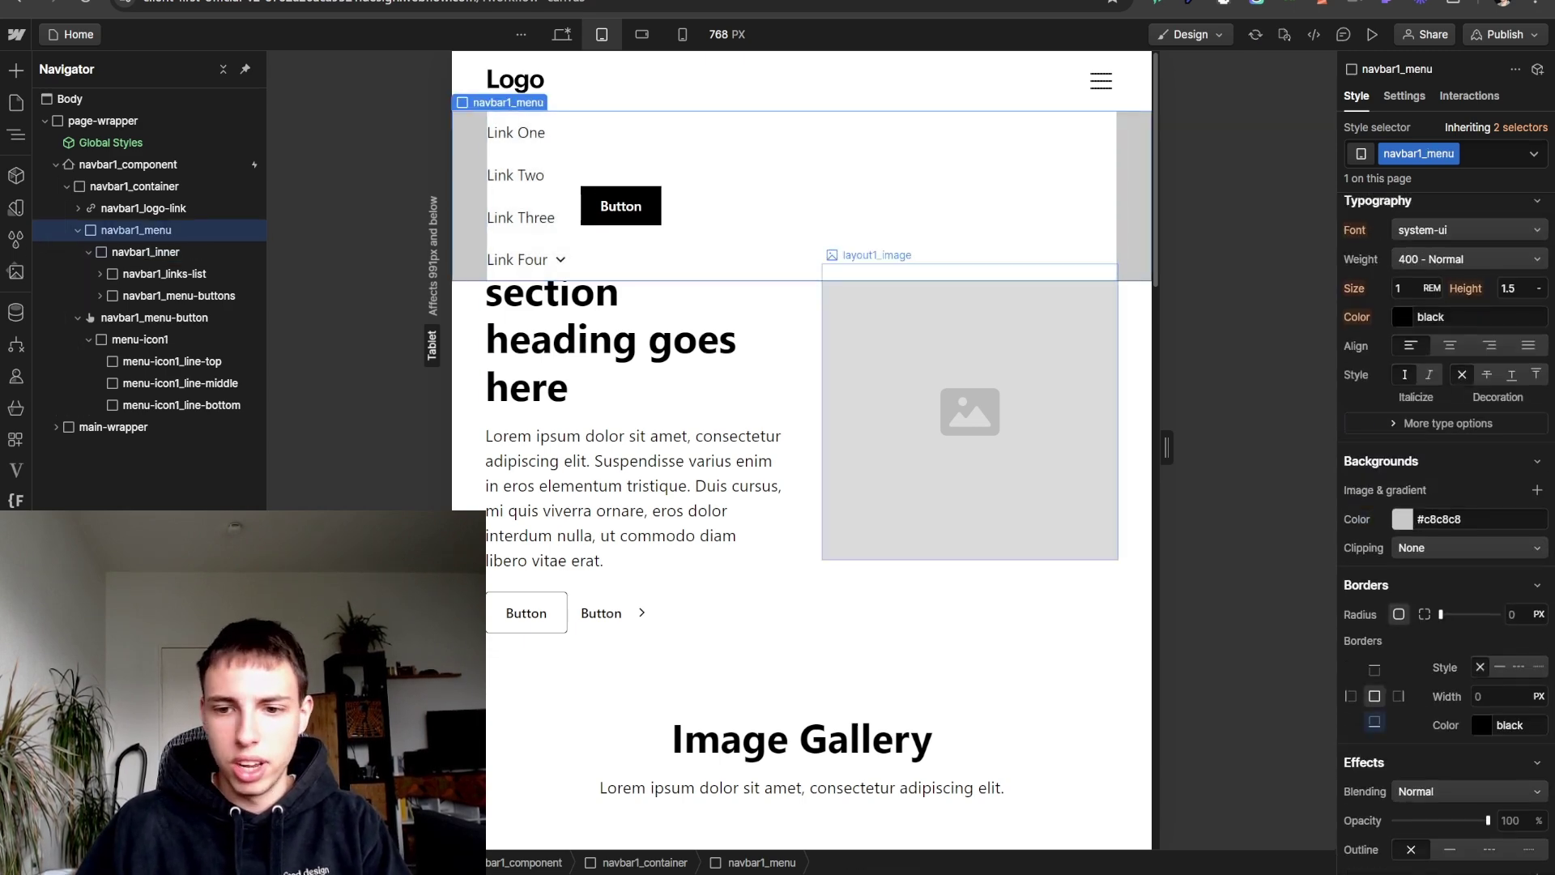
click(1439, 519)
text(white)
key(Return)
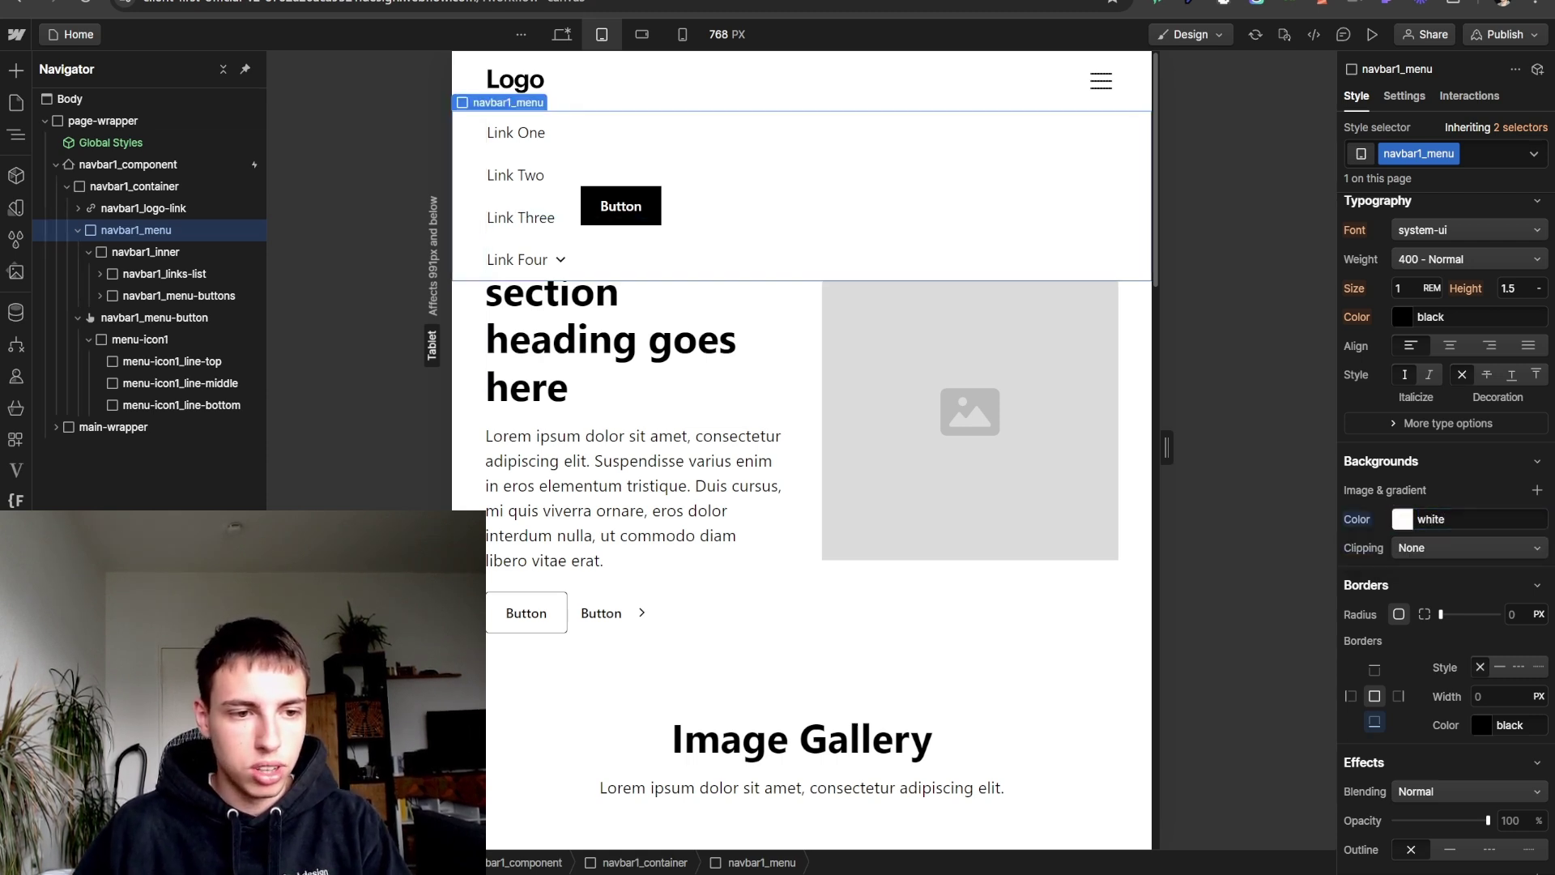
- Reset the background color of navbar1_inner and make its flex layout vertical, aligned left and top
click(146, 252)
alt+click(1357, 417)
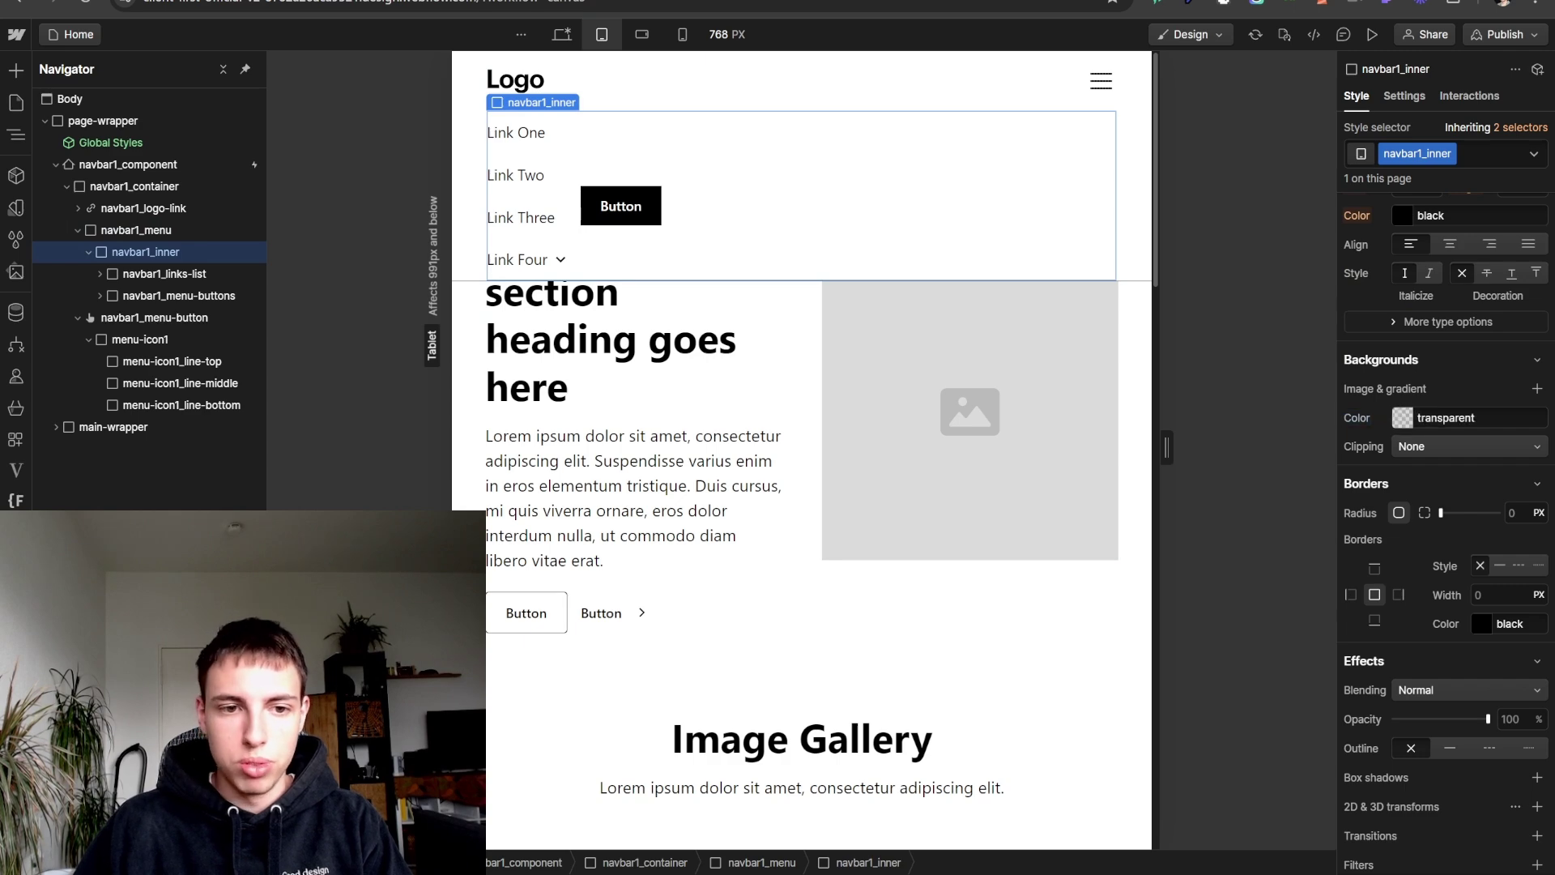
scroll(1480, 605, up, 8)
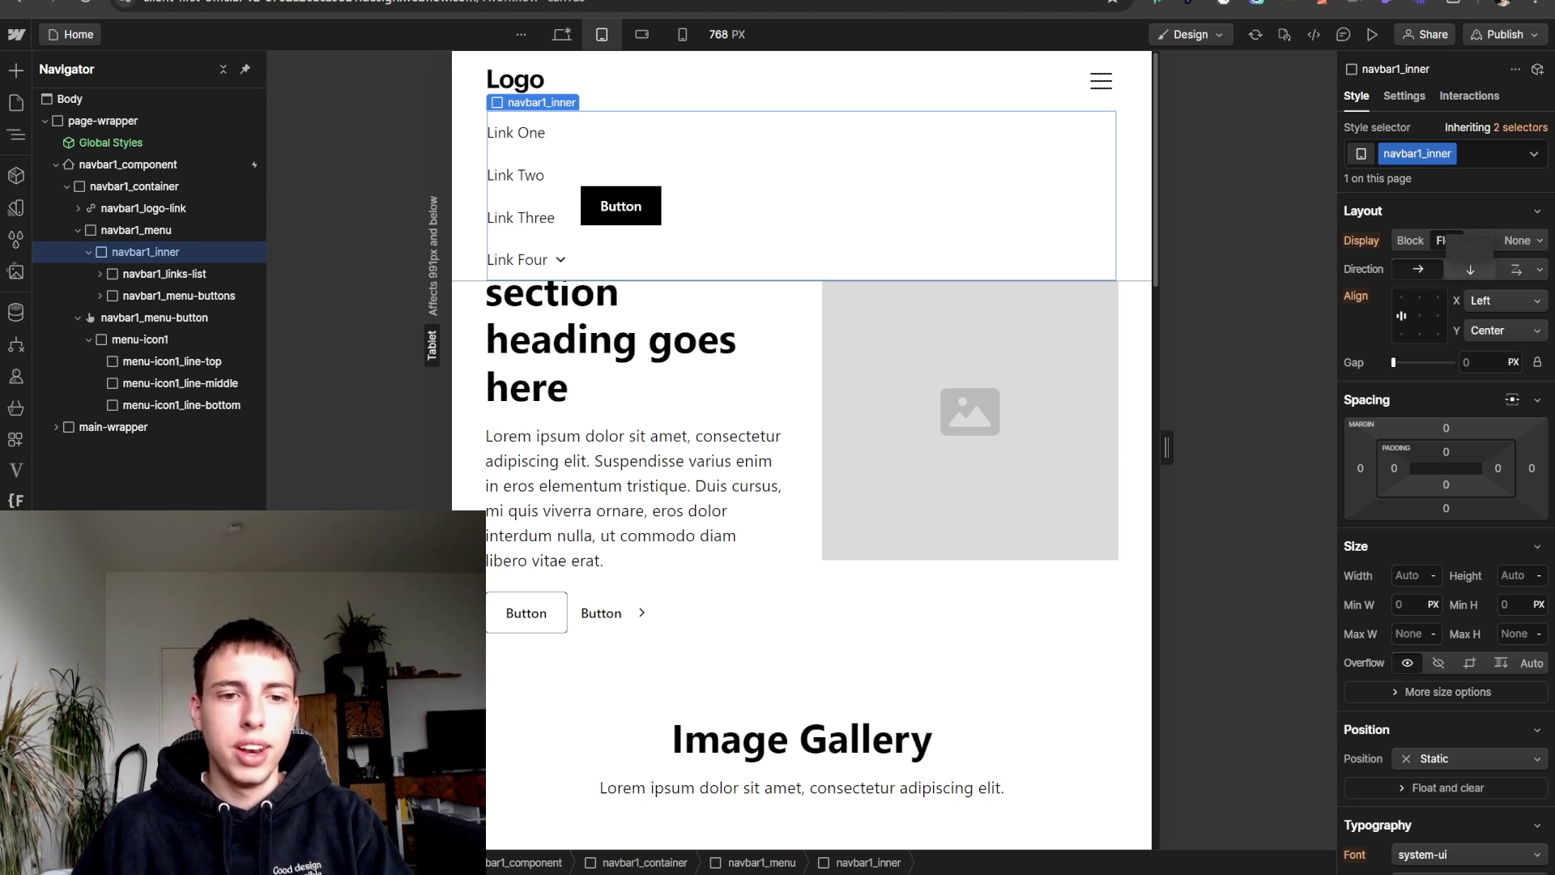
click(1470, 269)
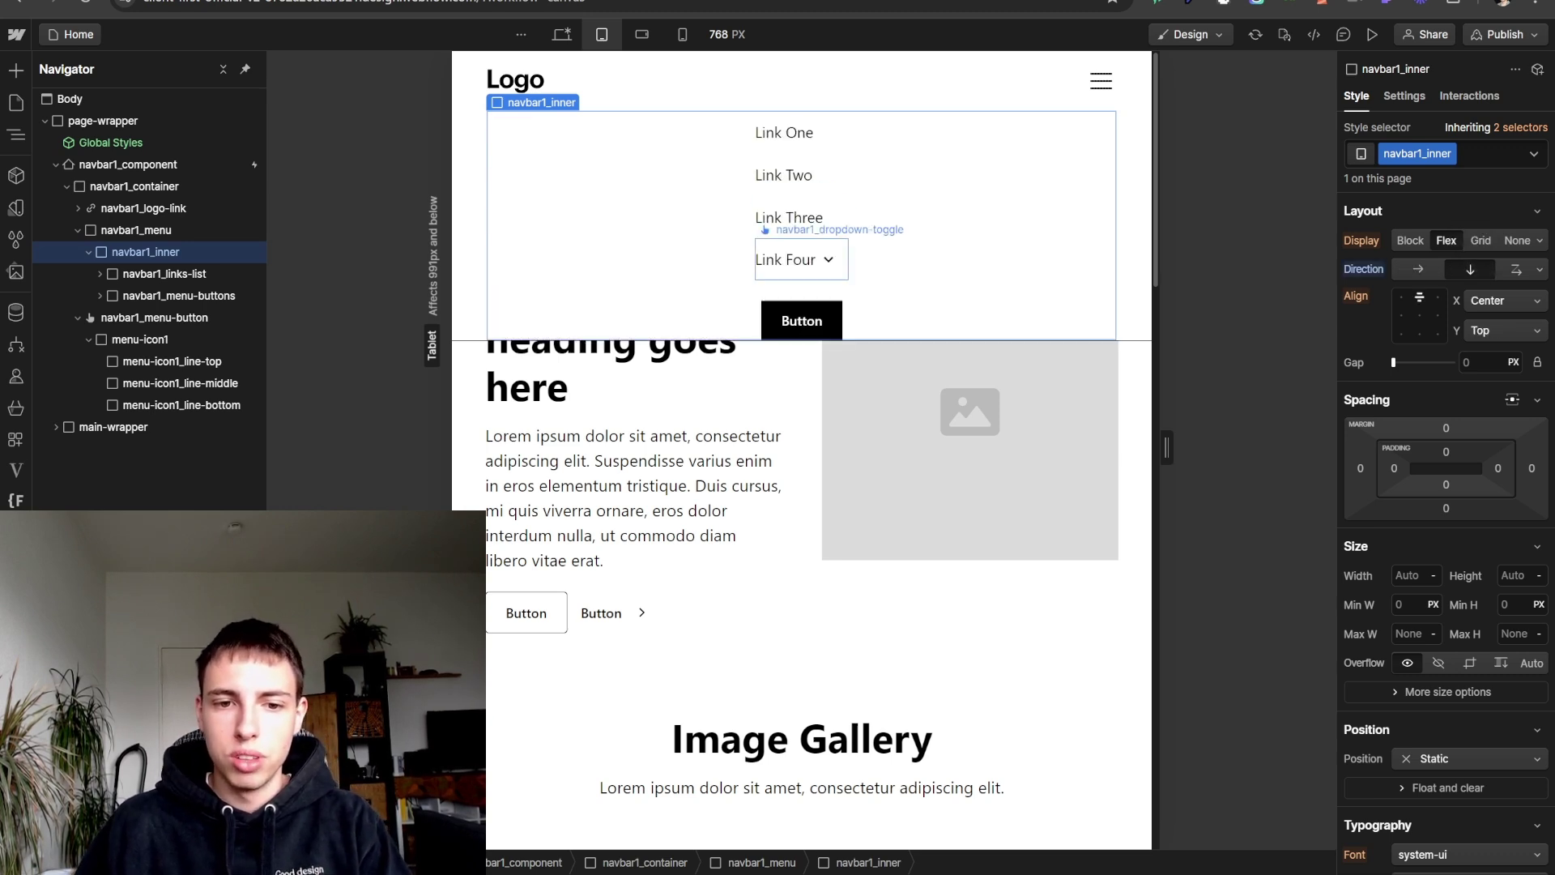
click(1401, 298)
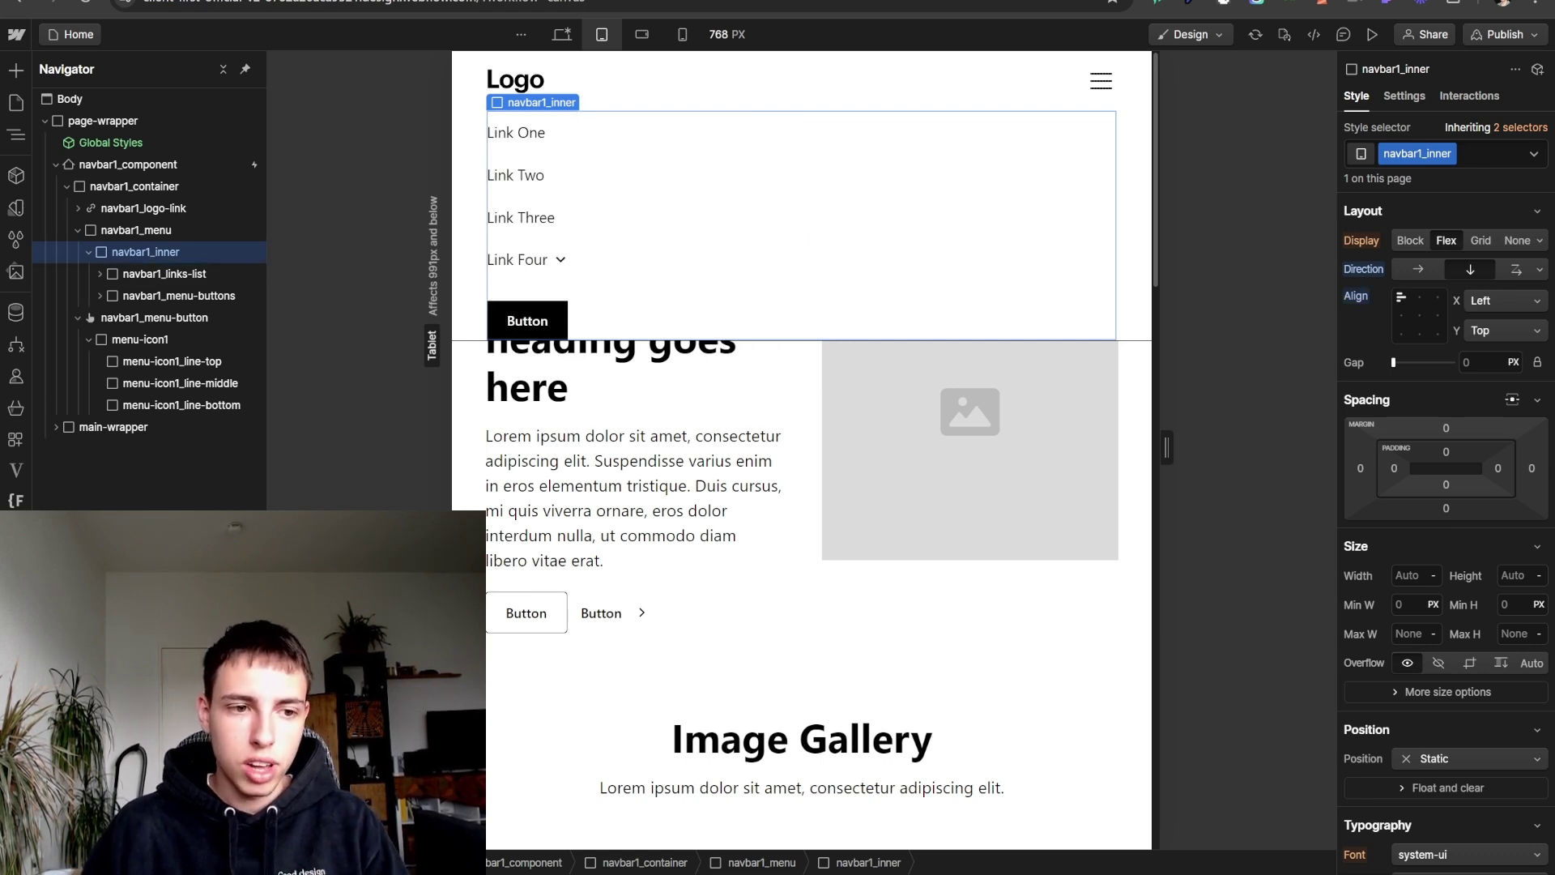
- Toggle navbar1_menu between hidden and shown several times to check the open menu on the canvas, leaving it shown
click(136, 230)
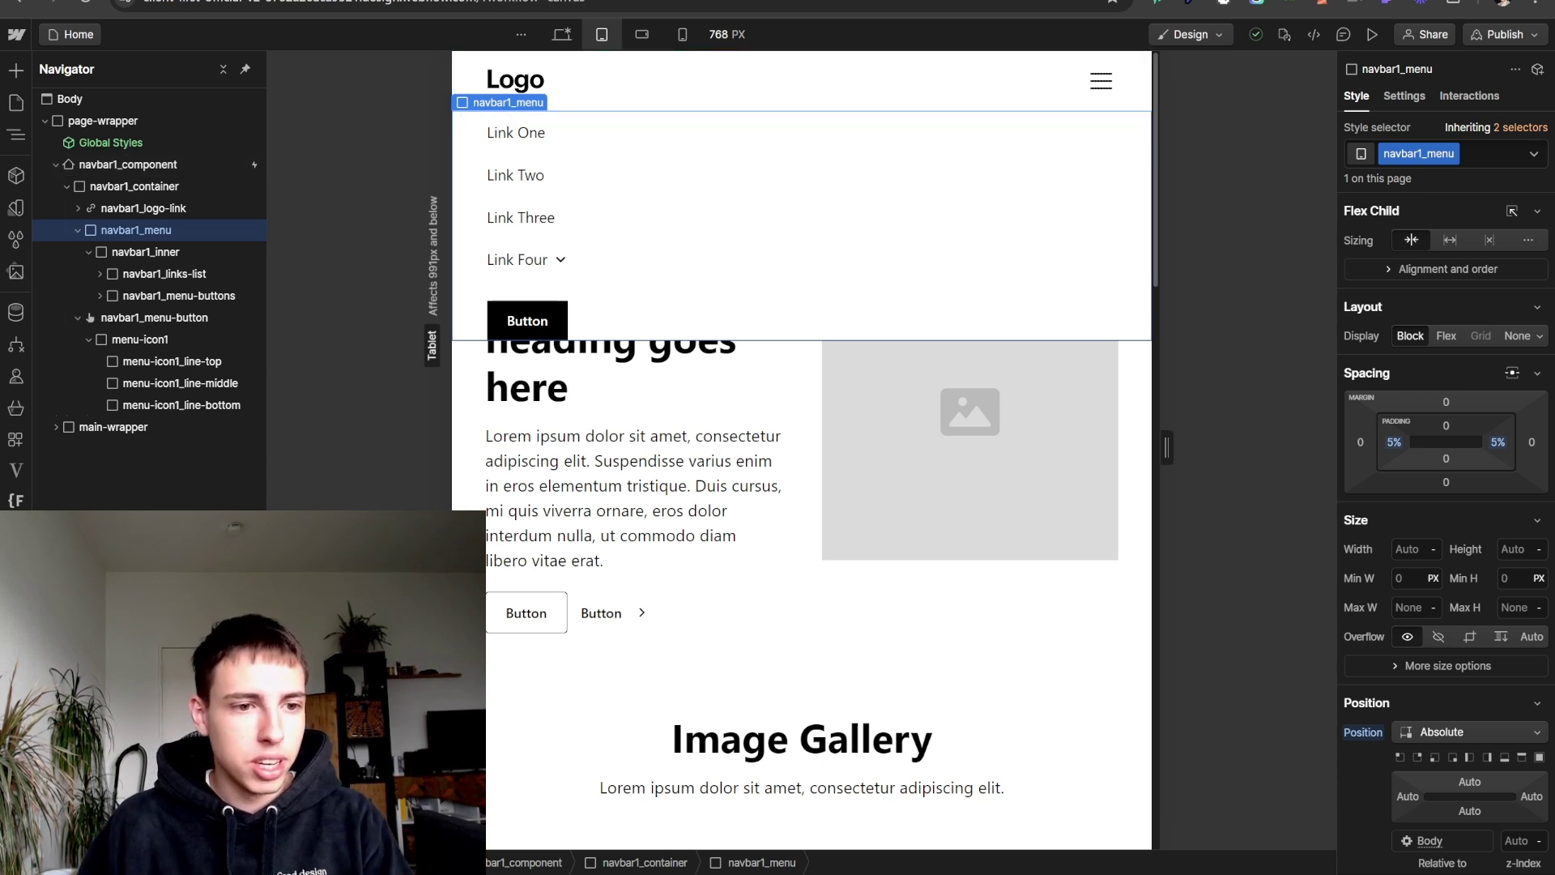
key(d)
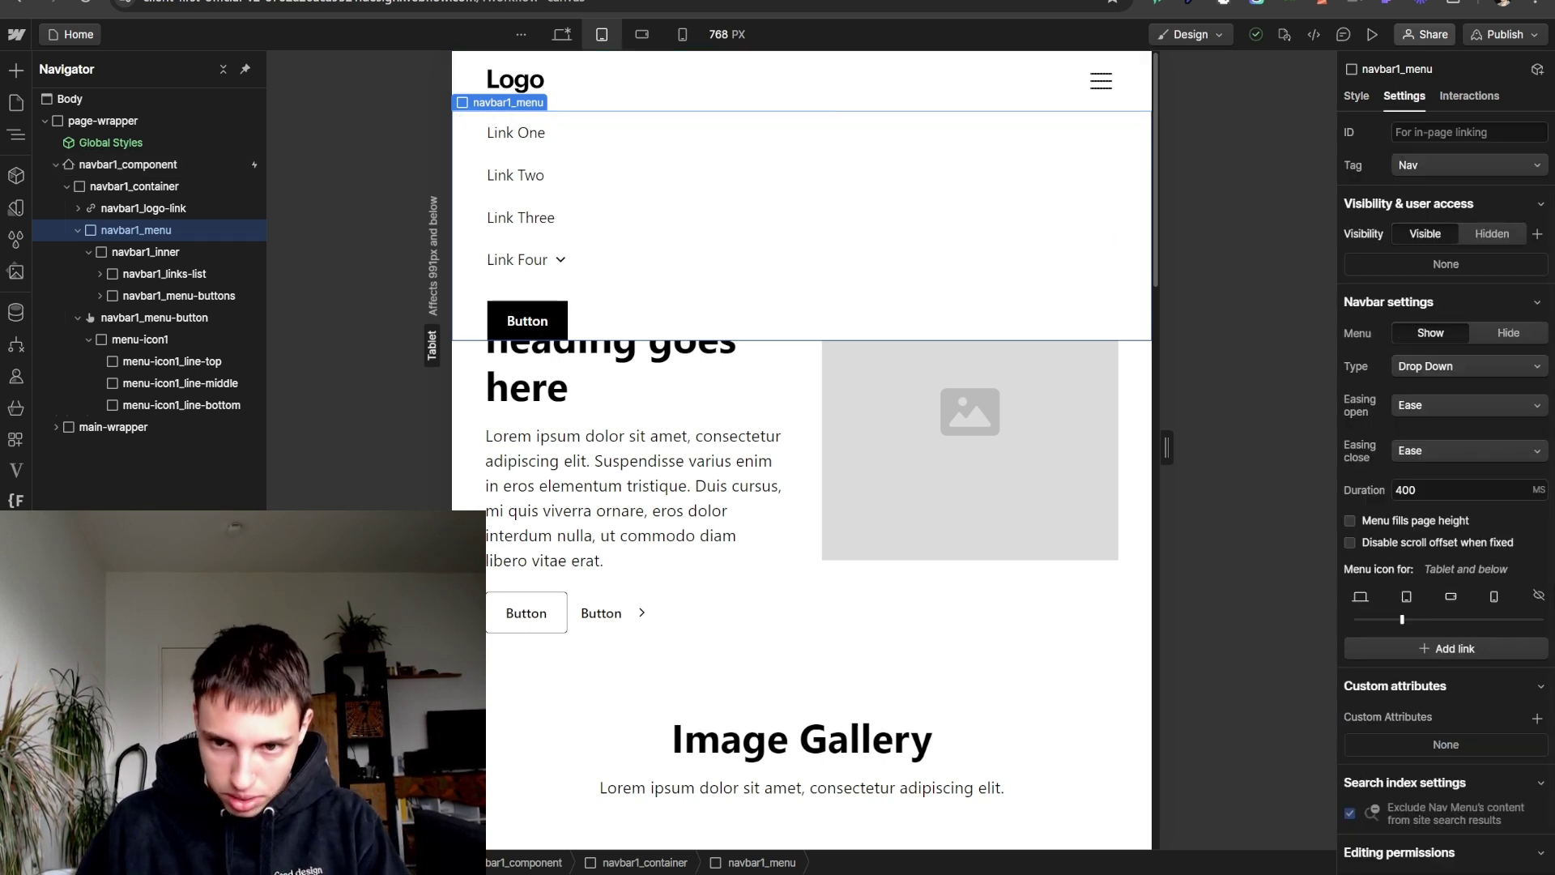
click(1508, 332)
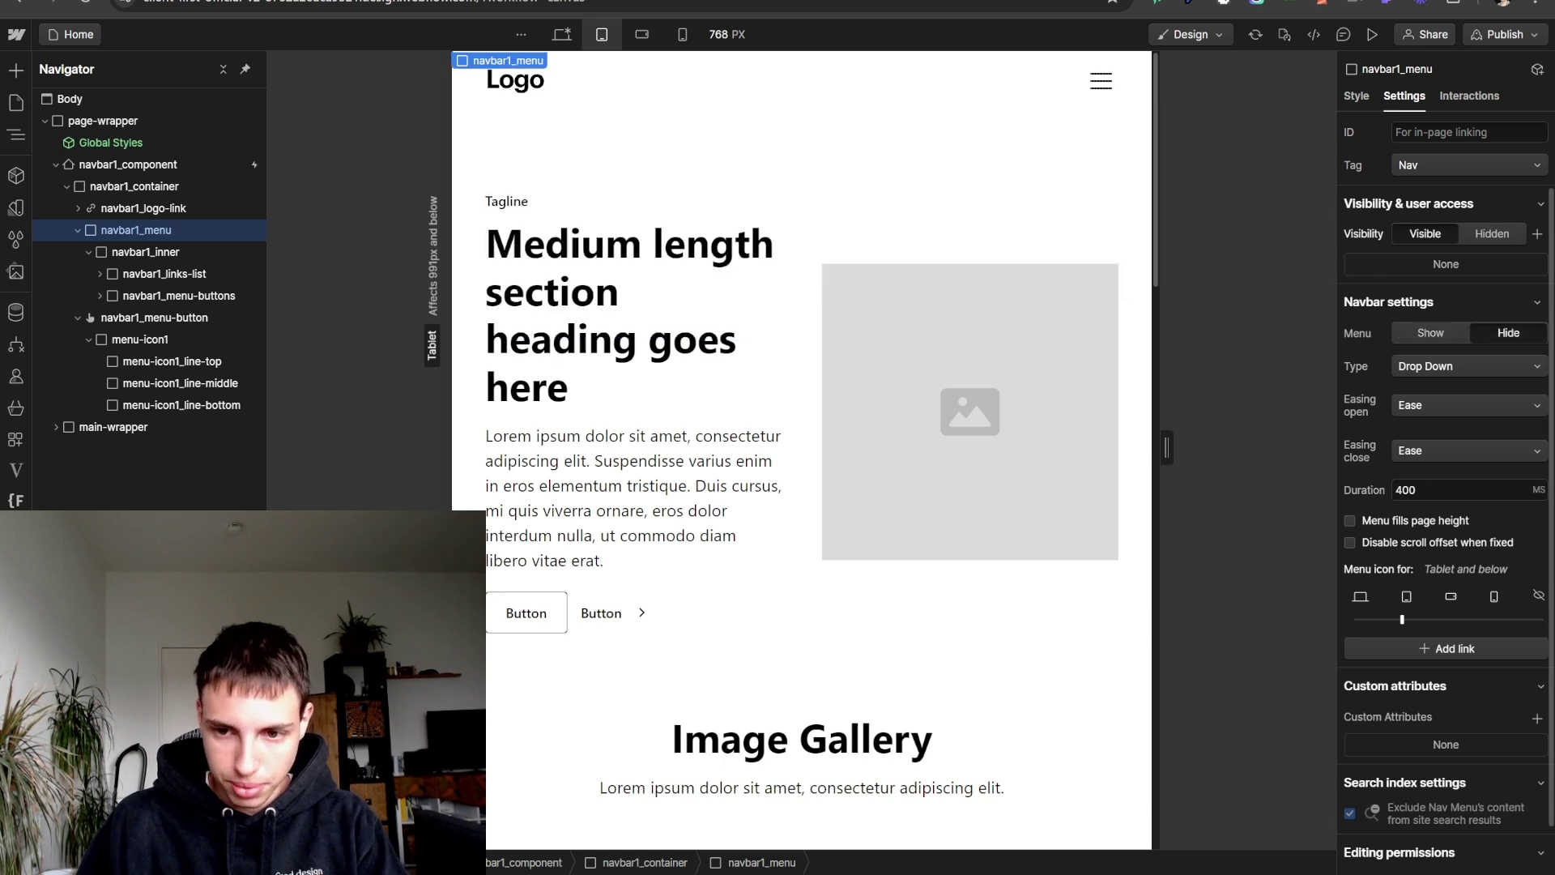
click(1430, 333)
click(1507, 333)
click(1430, 332)
click(1507, 333)
click(1430, 333)
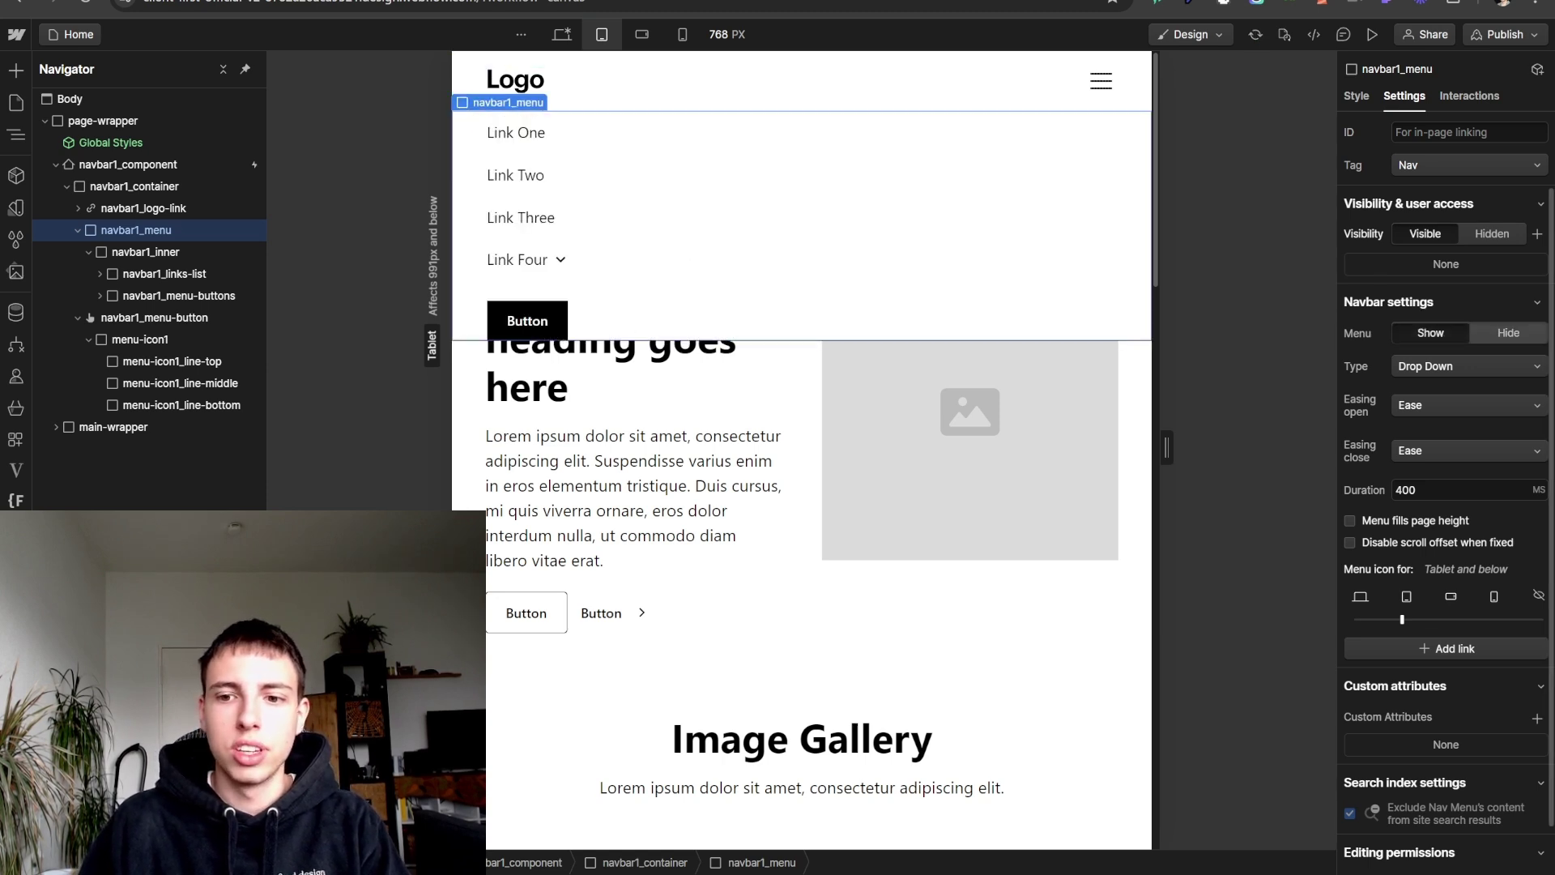
click(1508, 333)
click(1430, 333)
click(1508, 332)
click(1430, 333)
click(1508, 333)
click(1430, 333)
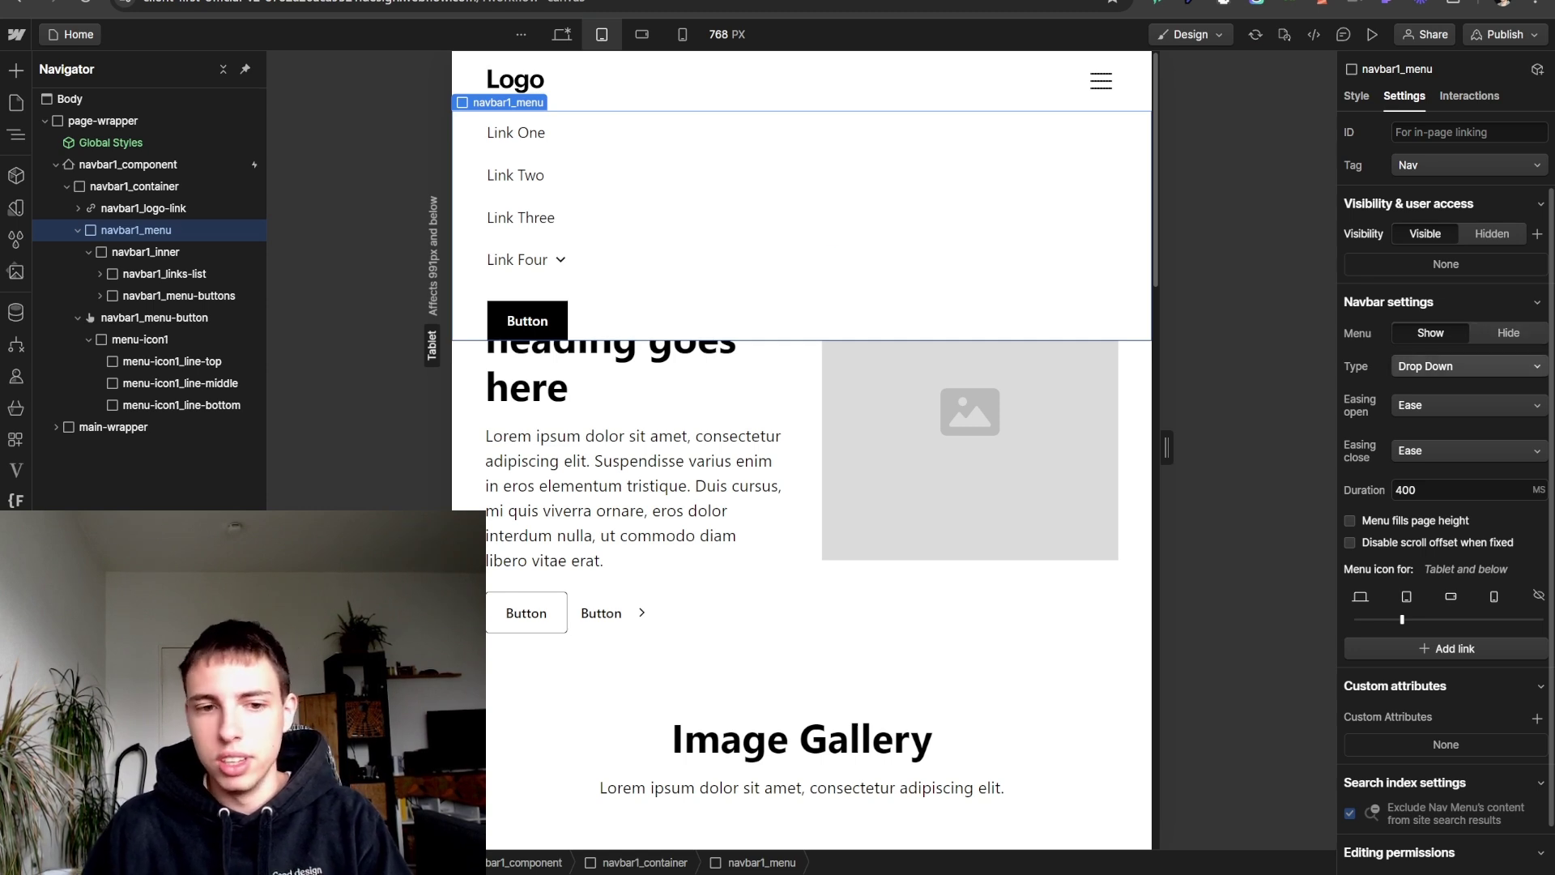
- Give navbar1_inner a top padding of 1rem and a bottom padding of 2rem
click(146, 252)
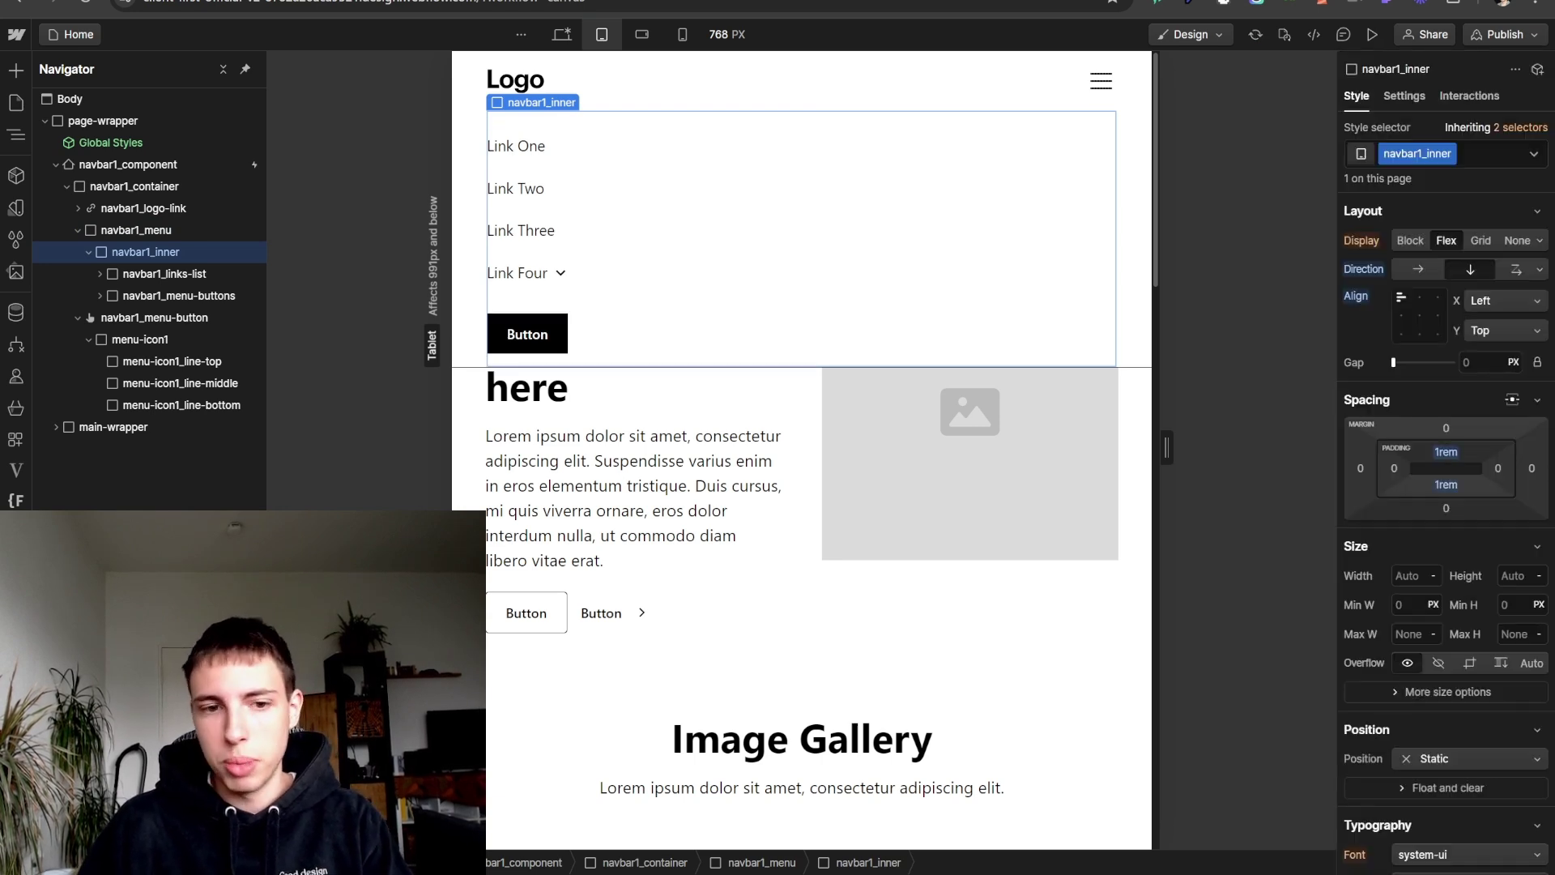
click(1446, 484)
text(2)
key(Return)
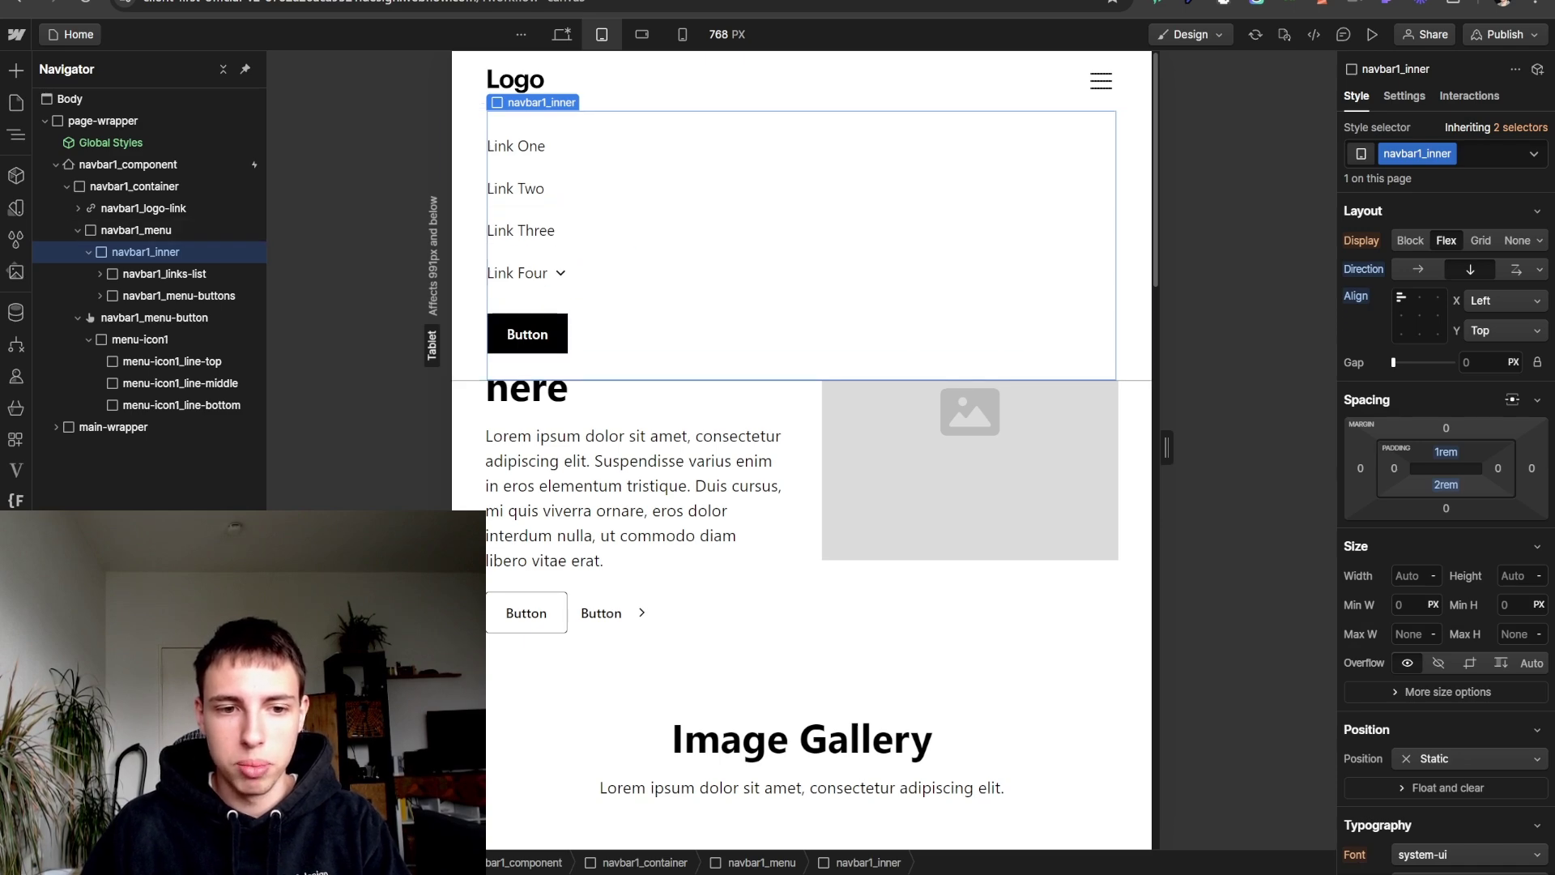
- Inspect the navbar1_menu-buttons wrapper, and preview the desktop navbar with its Link Four dropdown open
click(527, 334)
click(179, 296)
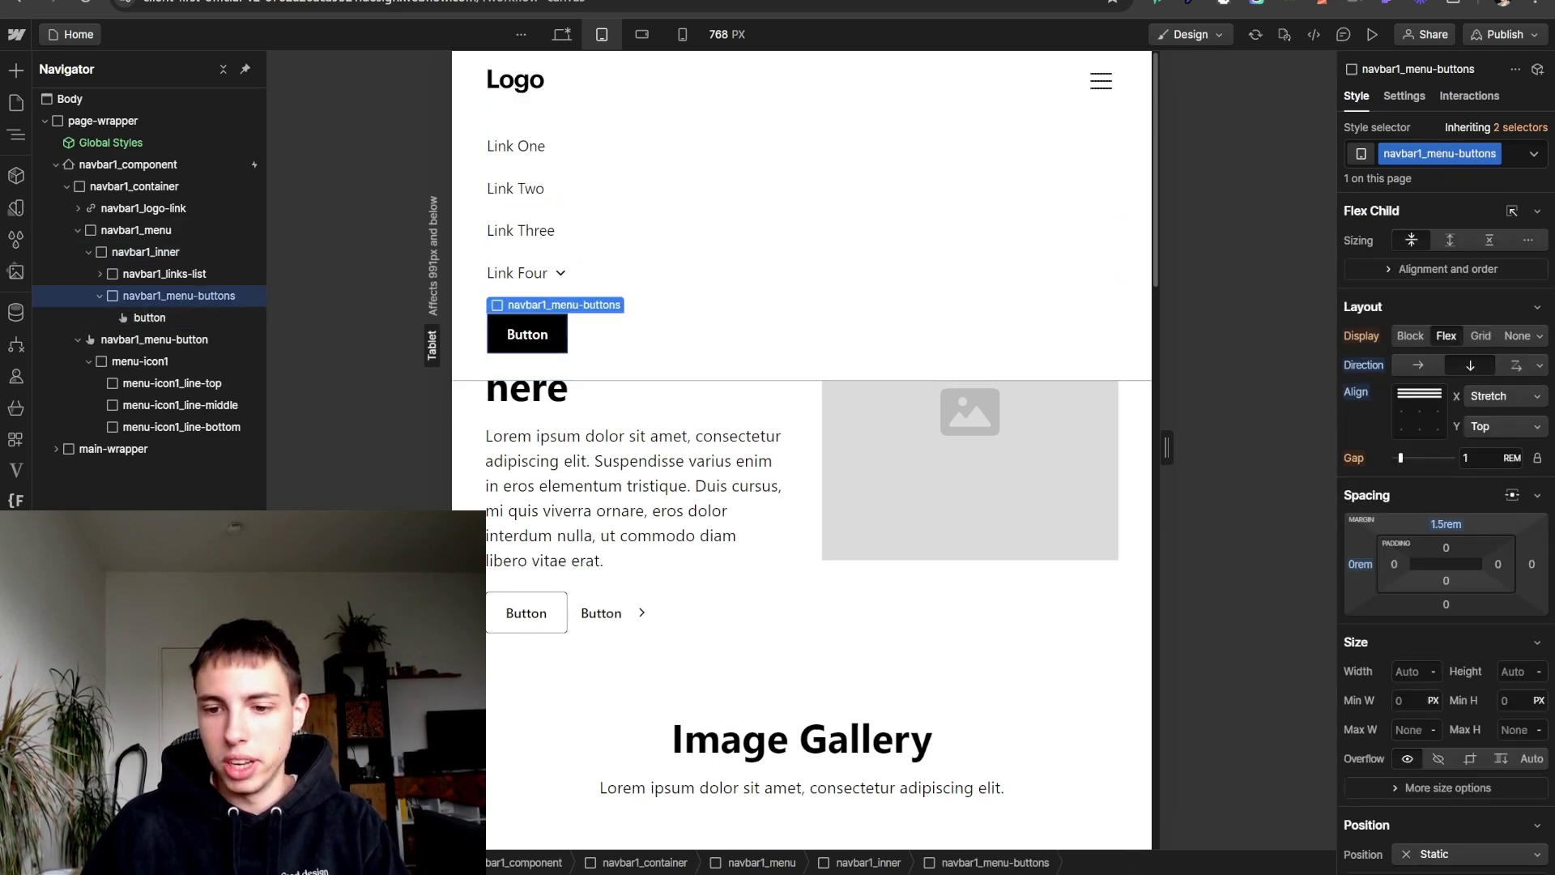
click(561, 34)
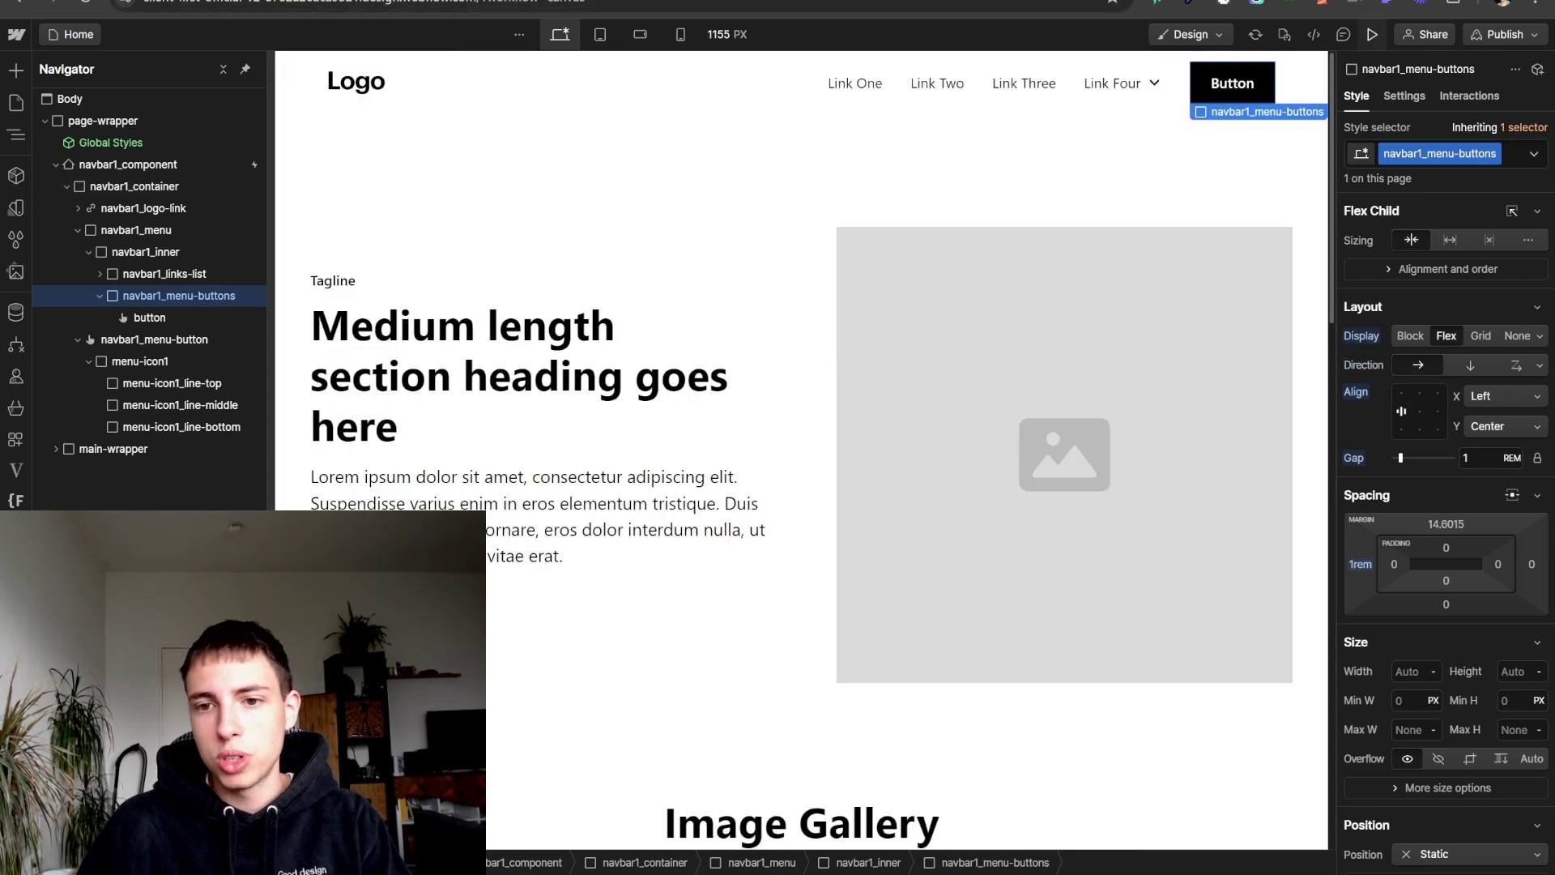
click(1372, 34)
mouse_move(1229, 87)
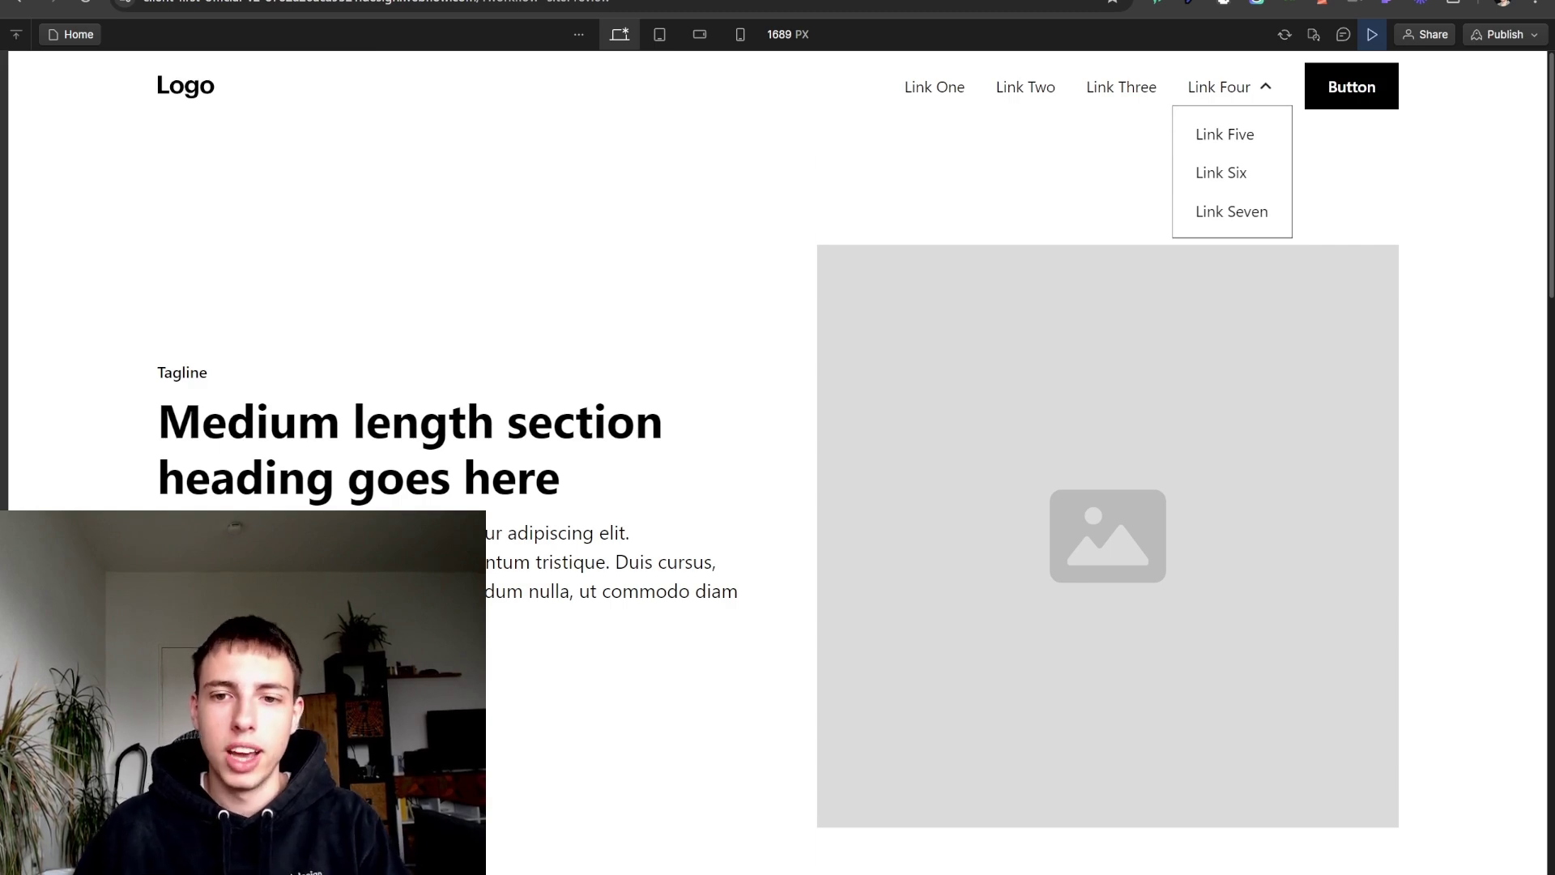
- Preview the opened hamburger menu and its Link Four dropdown on tablet, check mobile portrait, and return to the design view
click(660, 35)
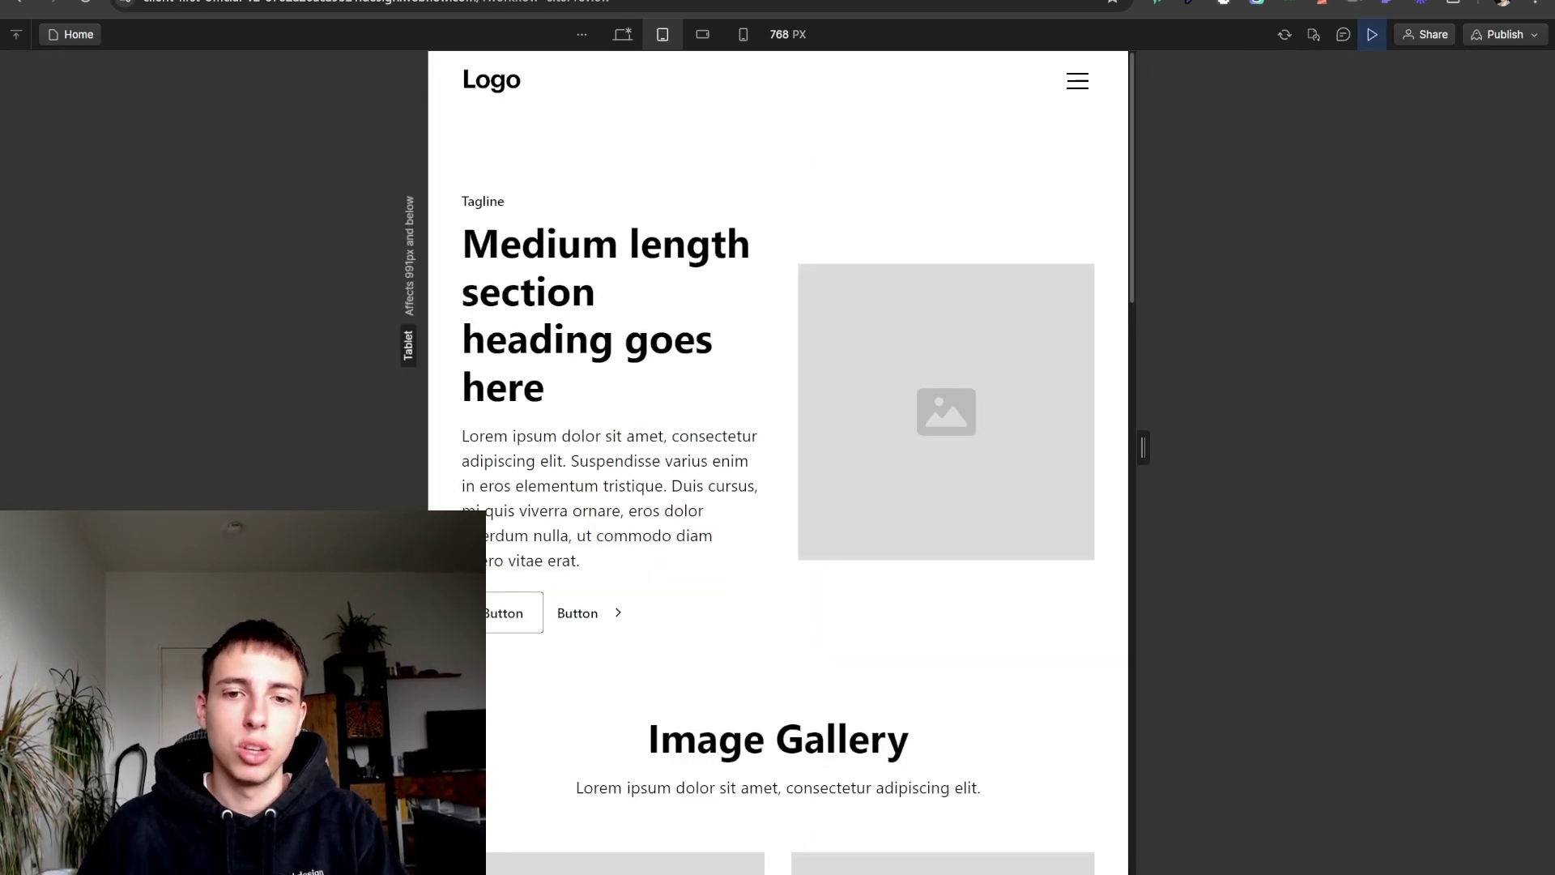
click(1077, 81)
mouse_move(502, 273)
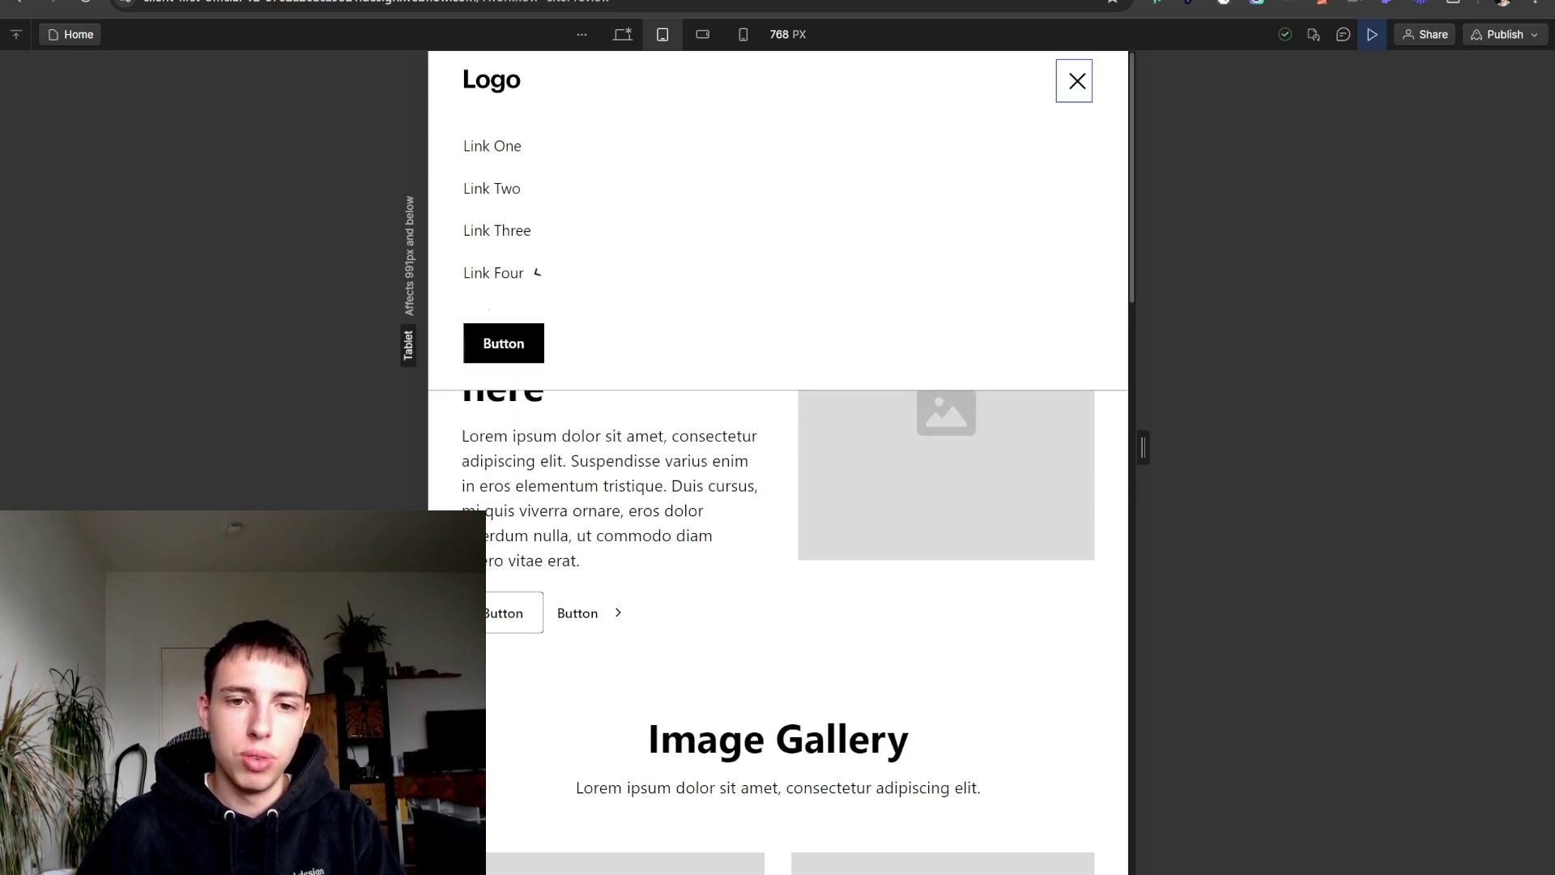
key(shift+4)
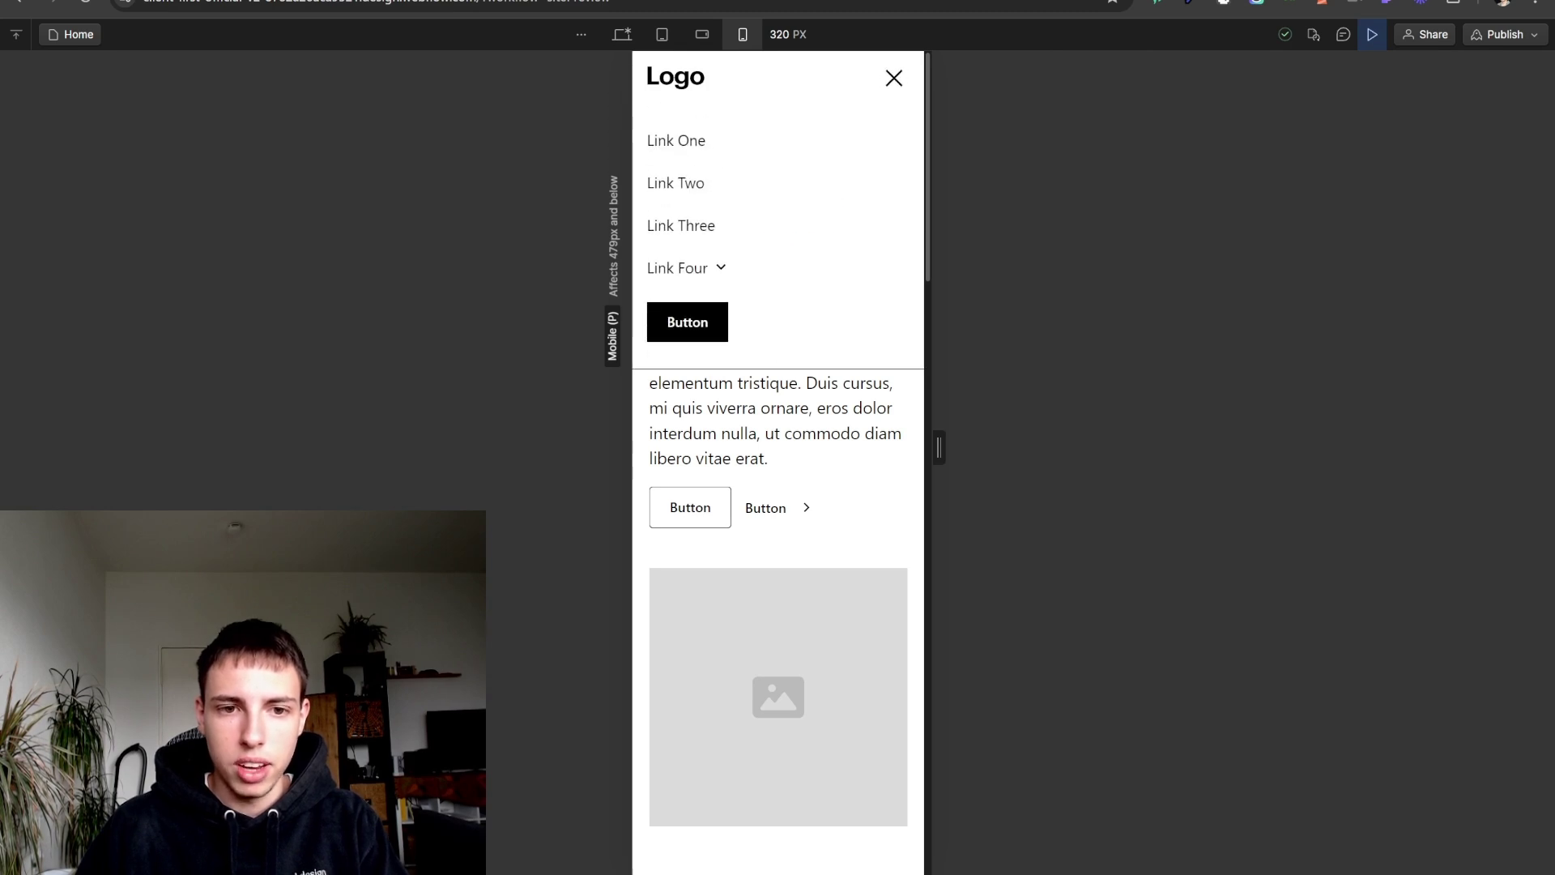
click(1371, 34)
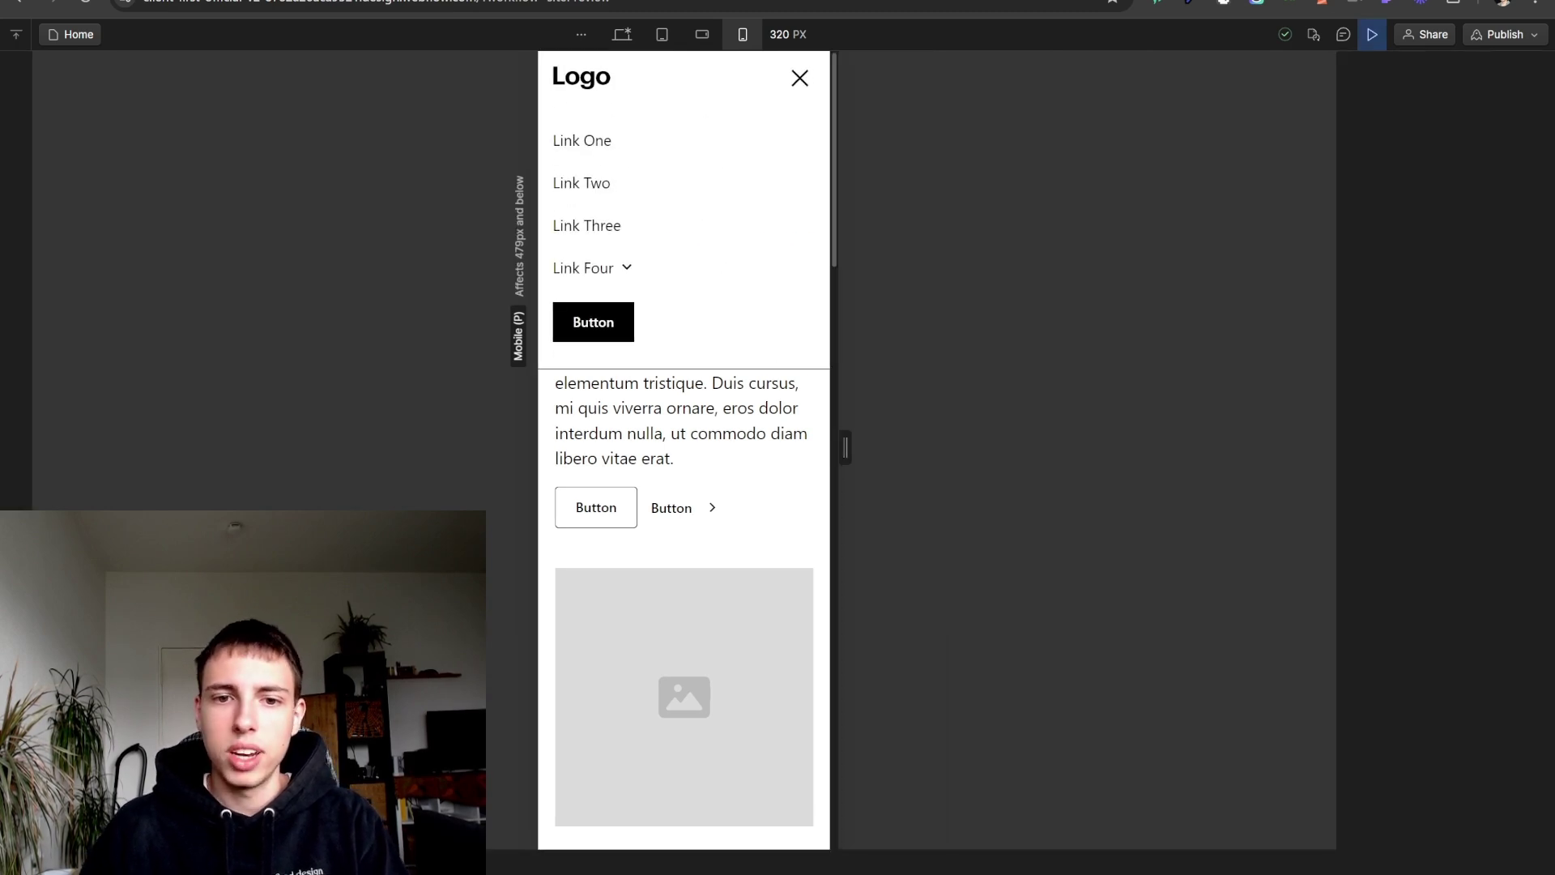
- Open the Navbar 1 menu [Close] animation from the menu-opens action in navbar1_component's Navbar opens interaction
click(918, 81)
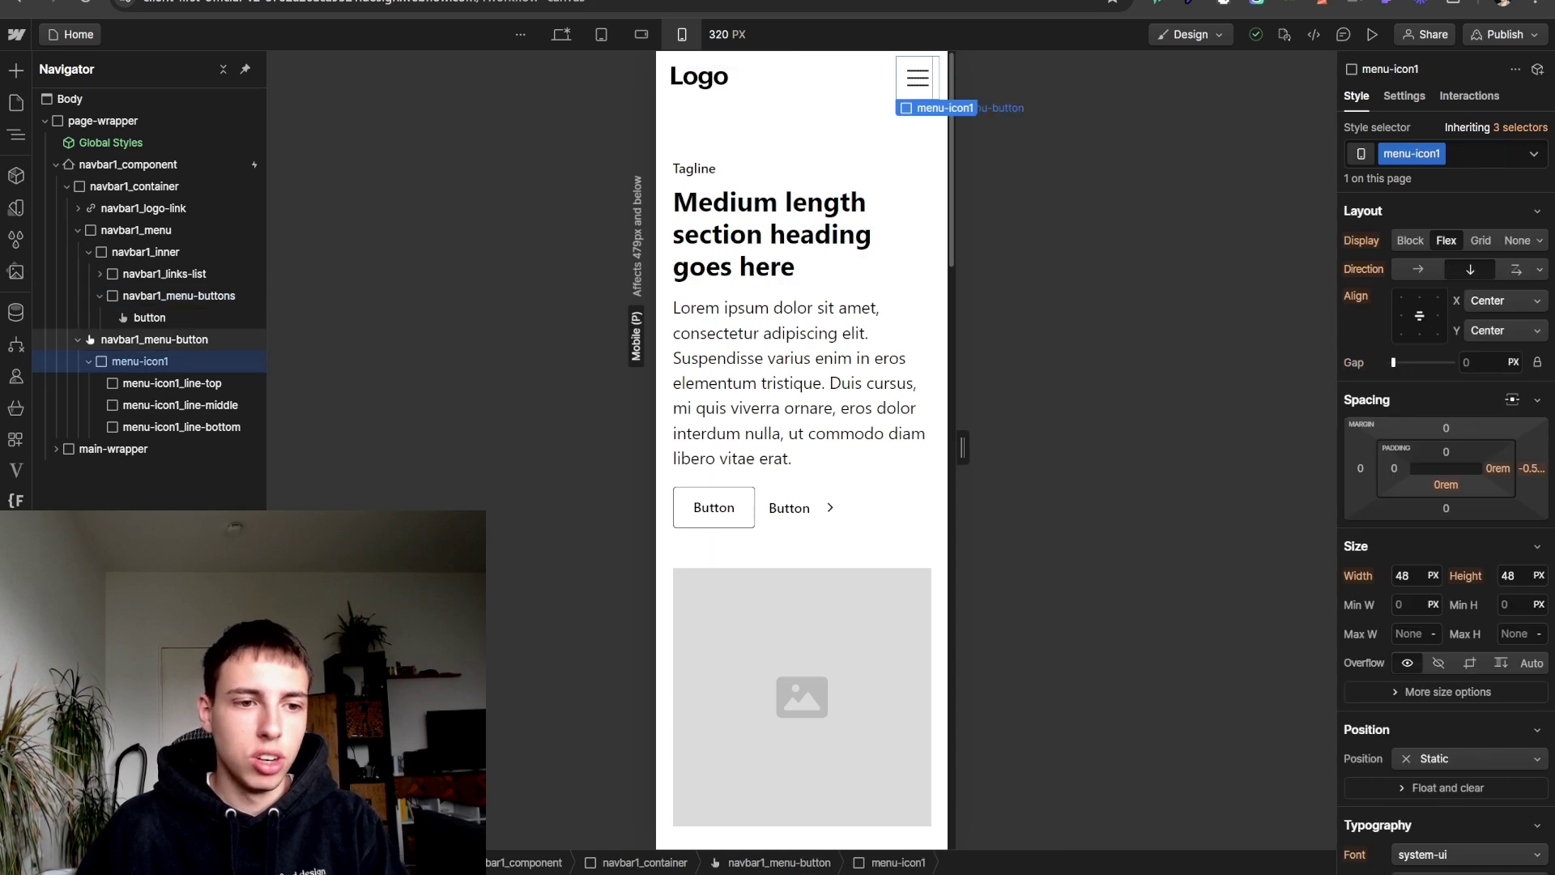
click(153, 339)
click(128, 164)
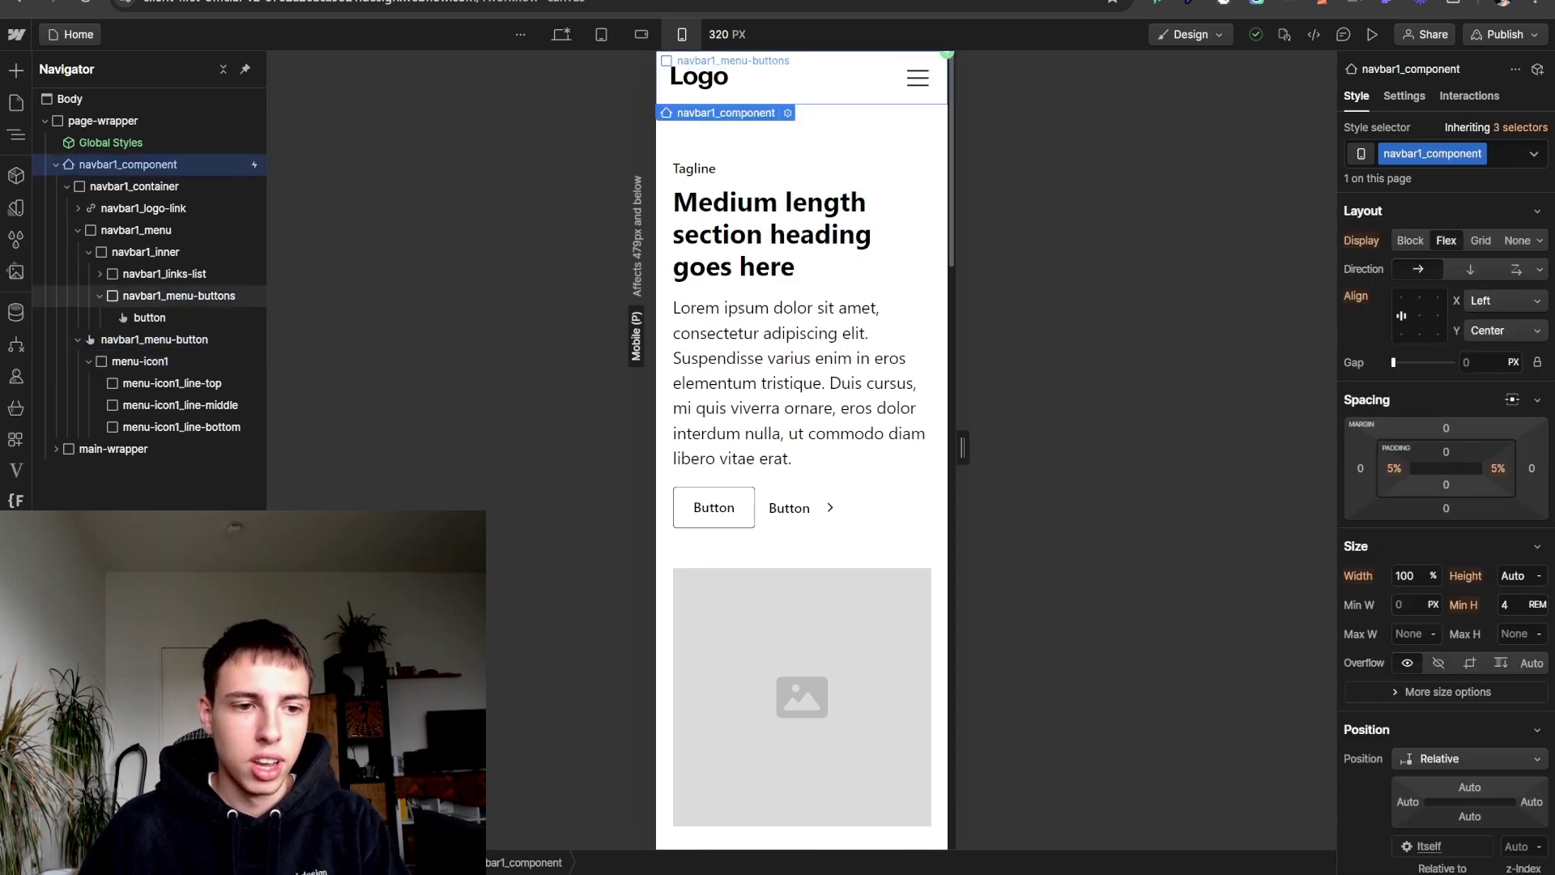
click(1403, 95)
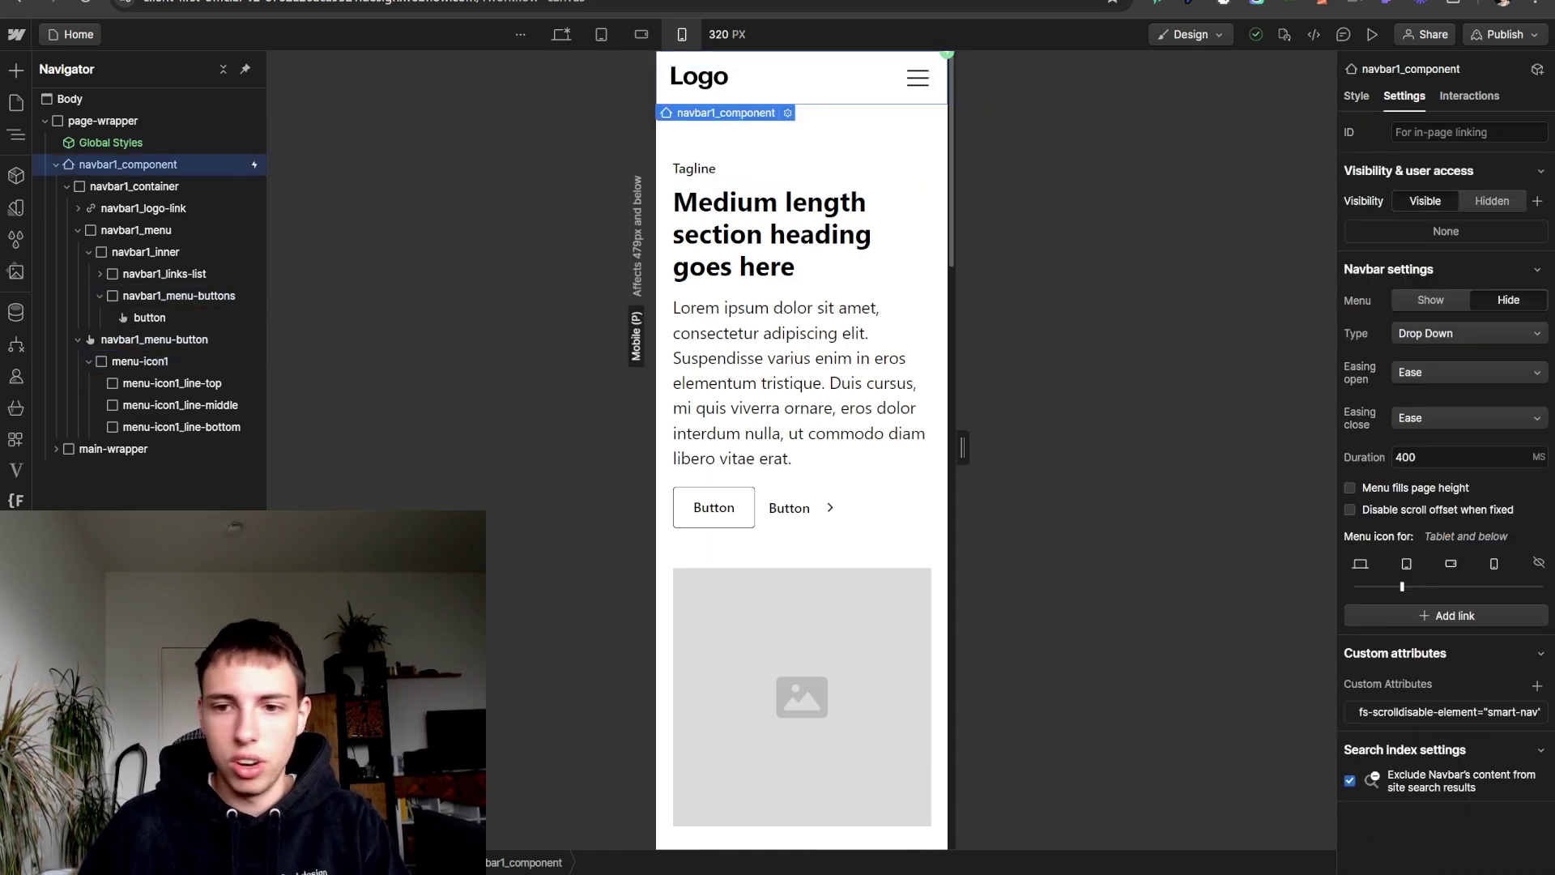
key(h)
click(1393, 198)
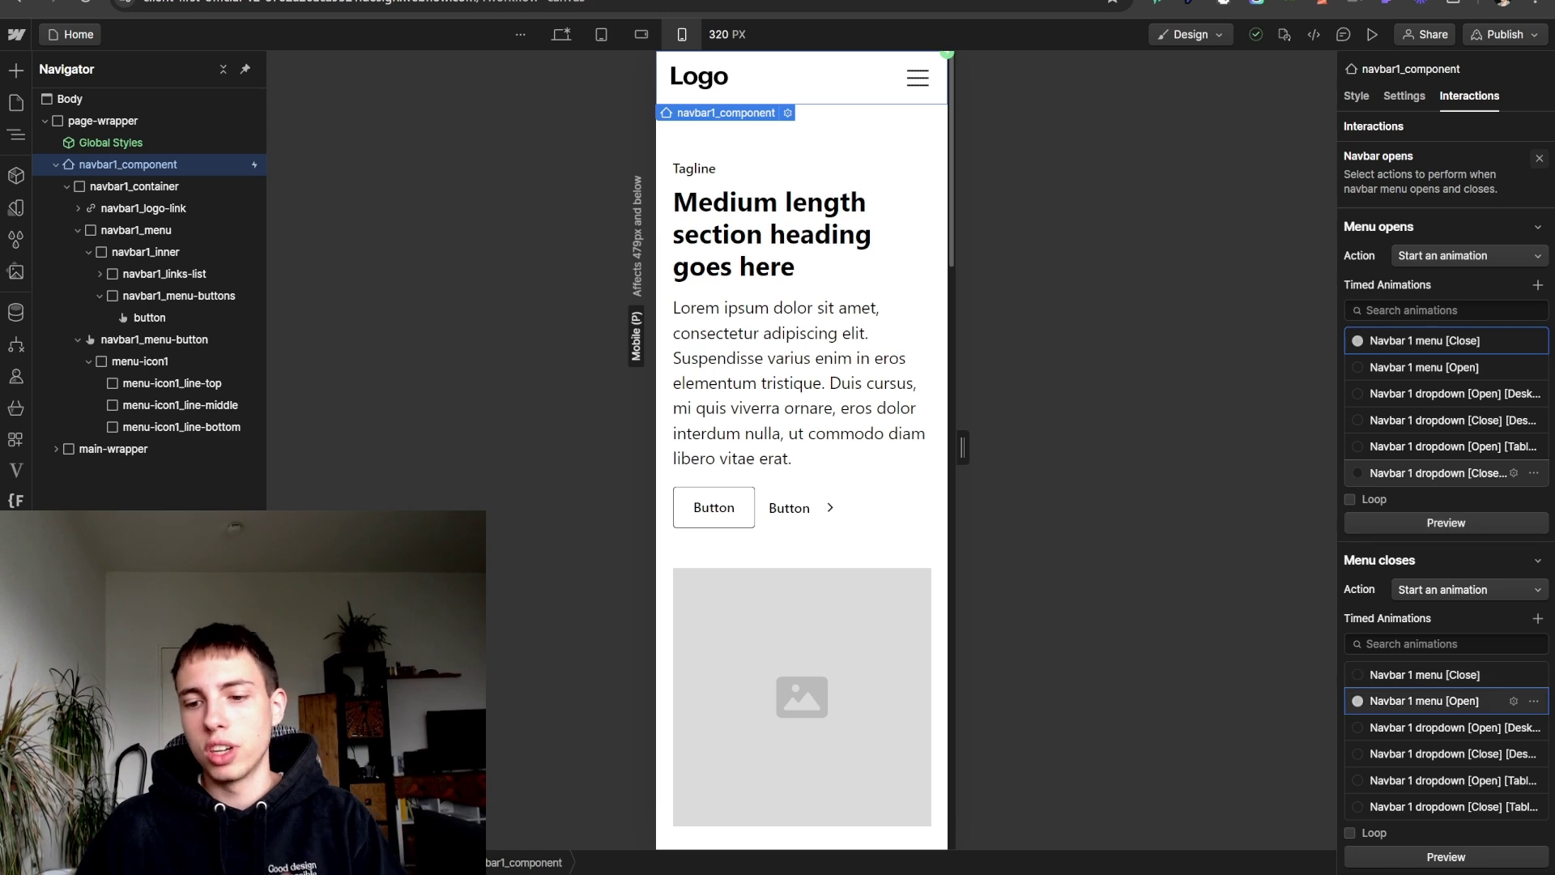
click(1513, 341)
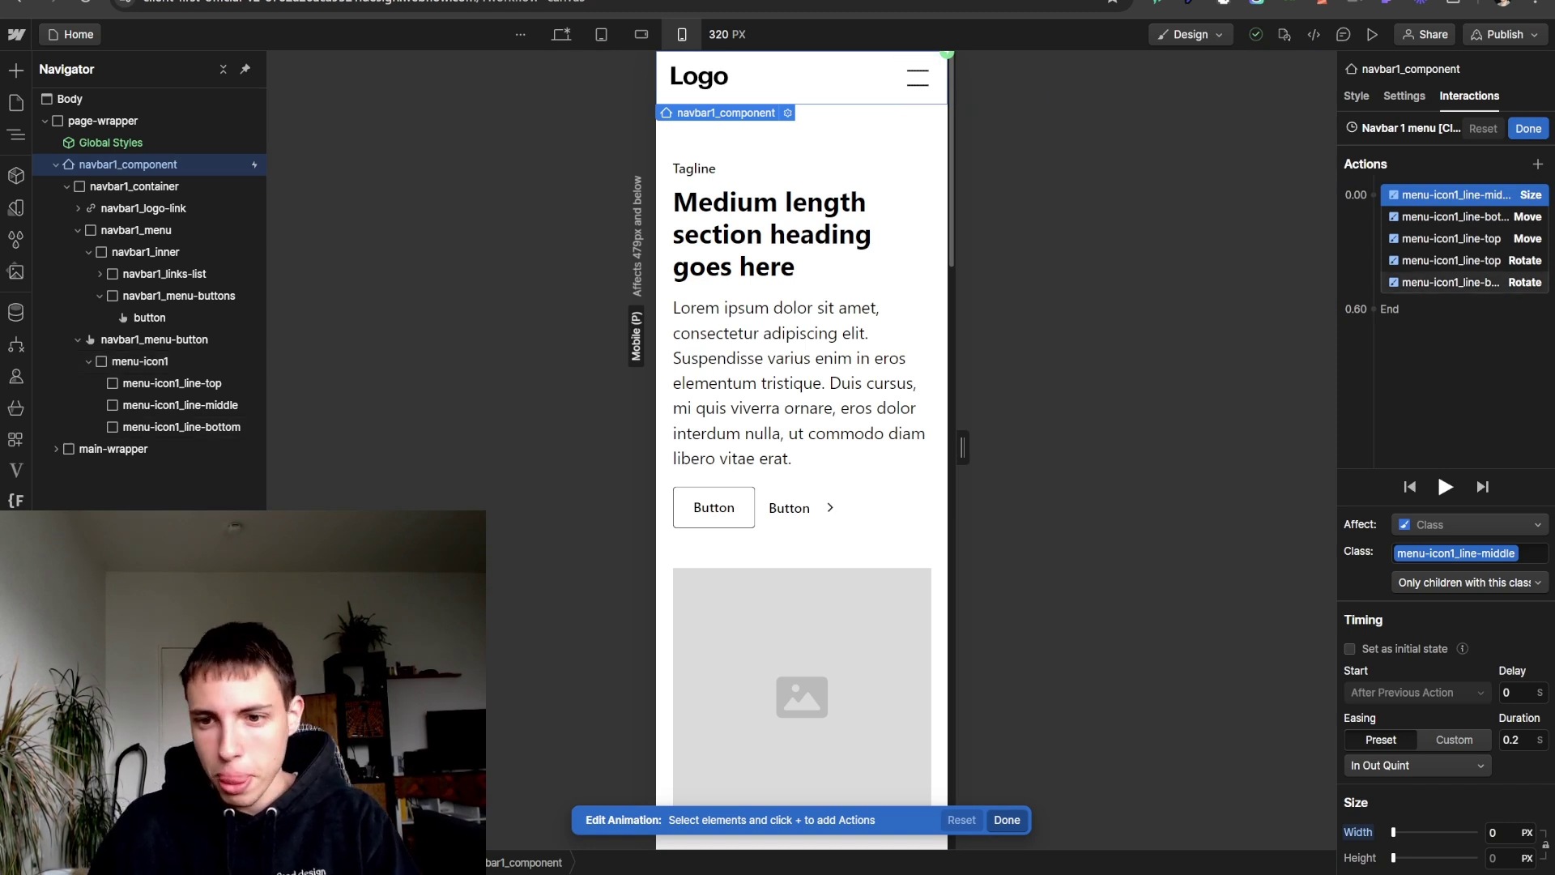
- Add a Text Color action for menu-icon1 to the Navbar 1 menu [Close] animation and set its color to red
shift+click(1464, 282)
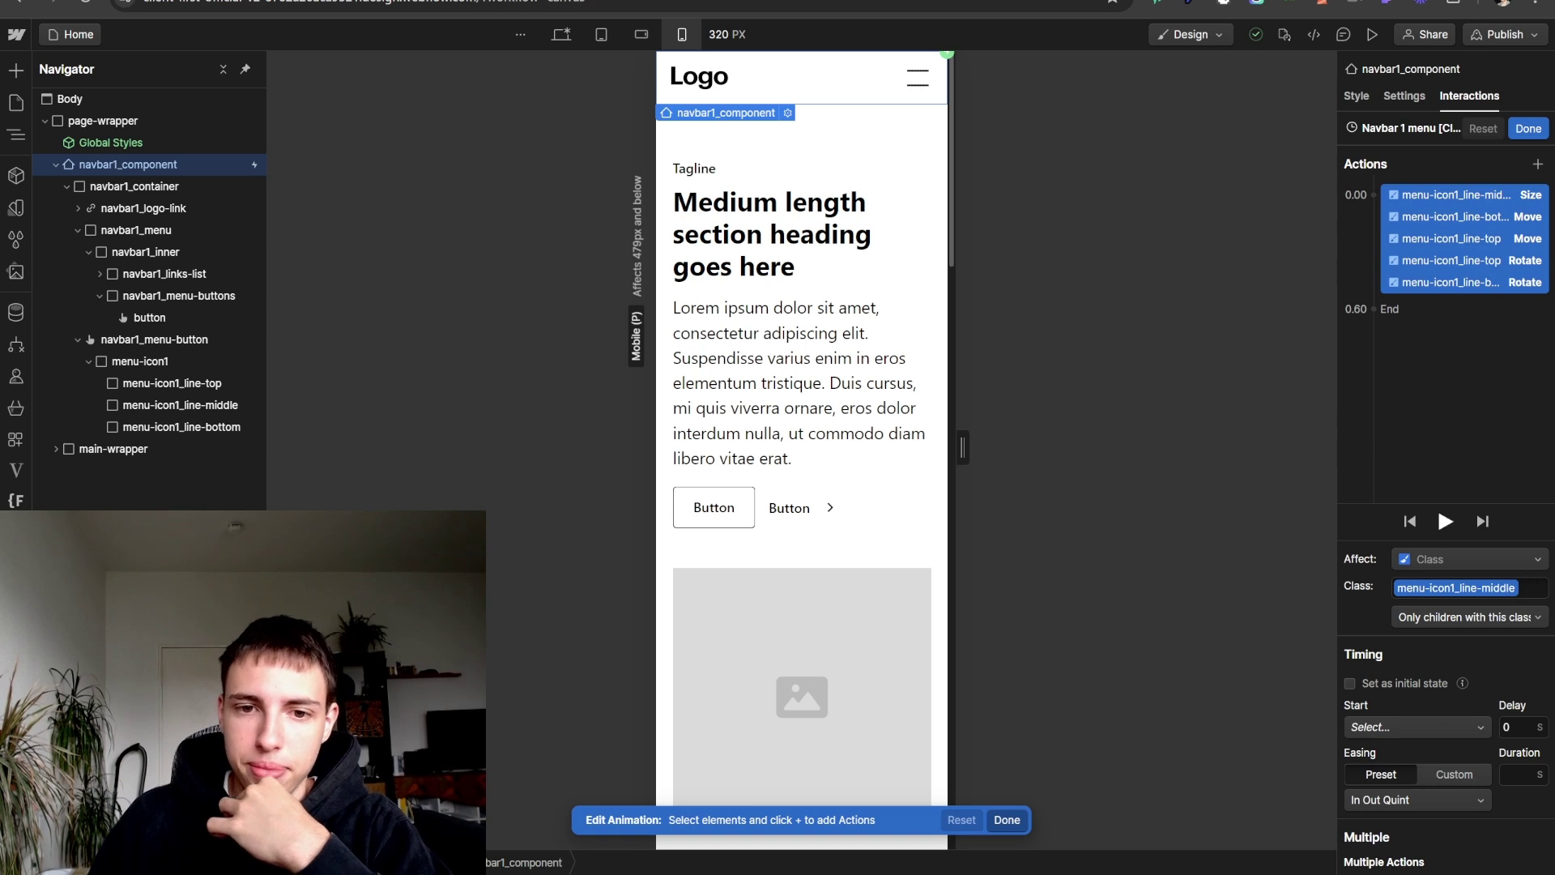
click(1456, 195)
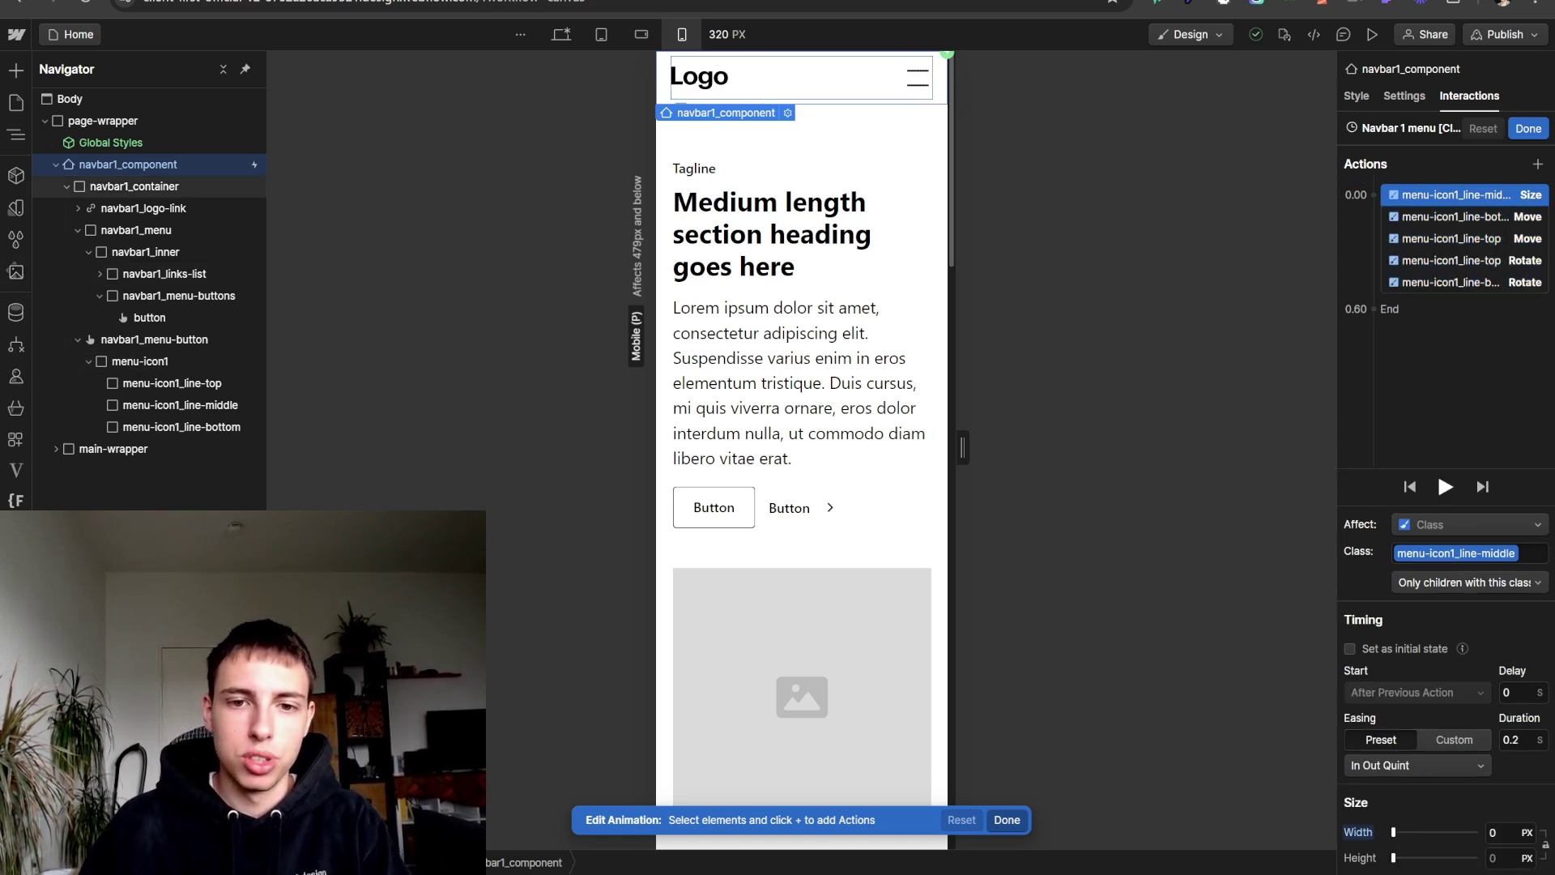
click(917, 77)
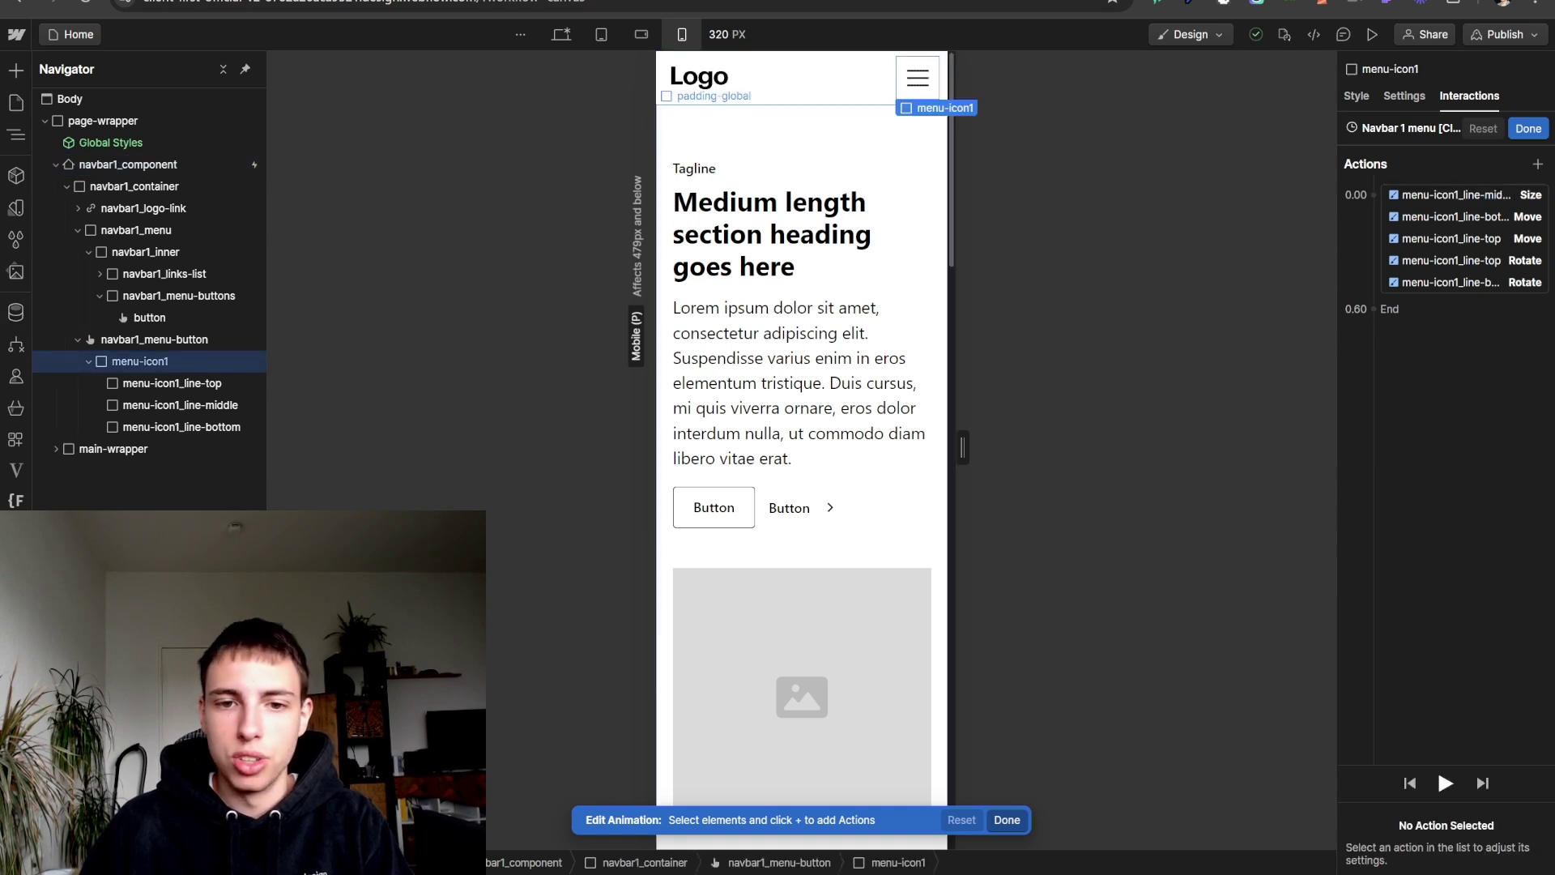
click(1537, 164)
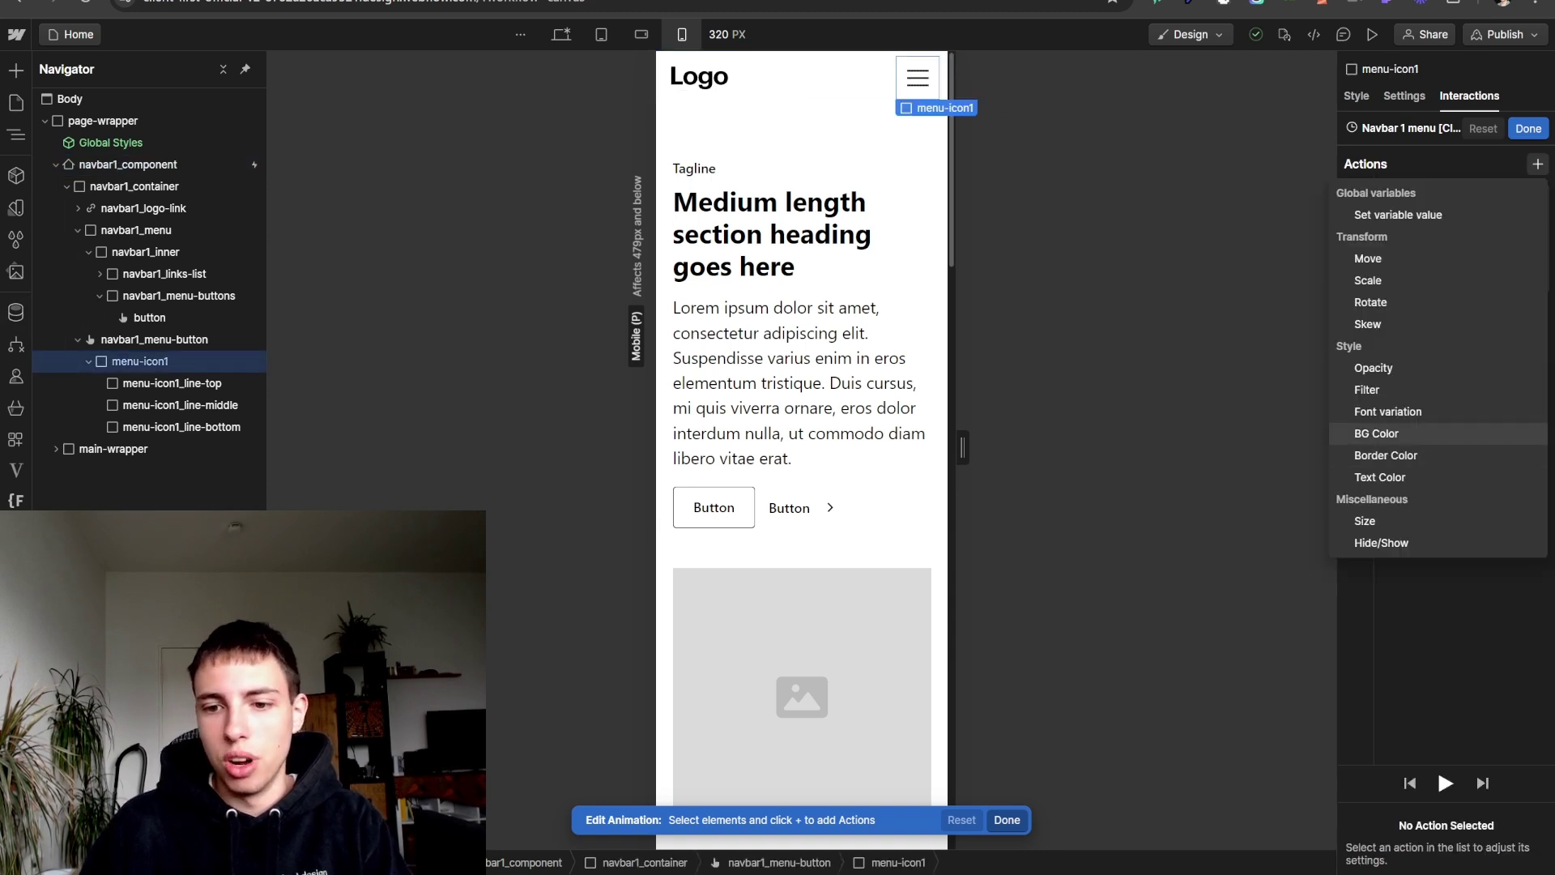
click(1379, 477)
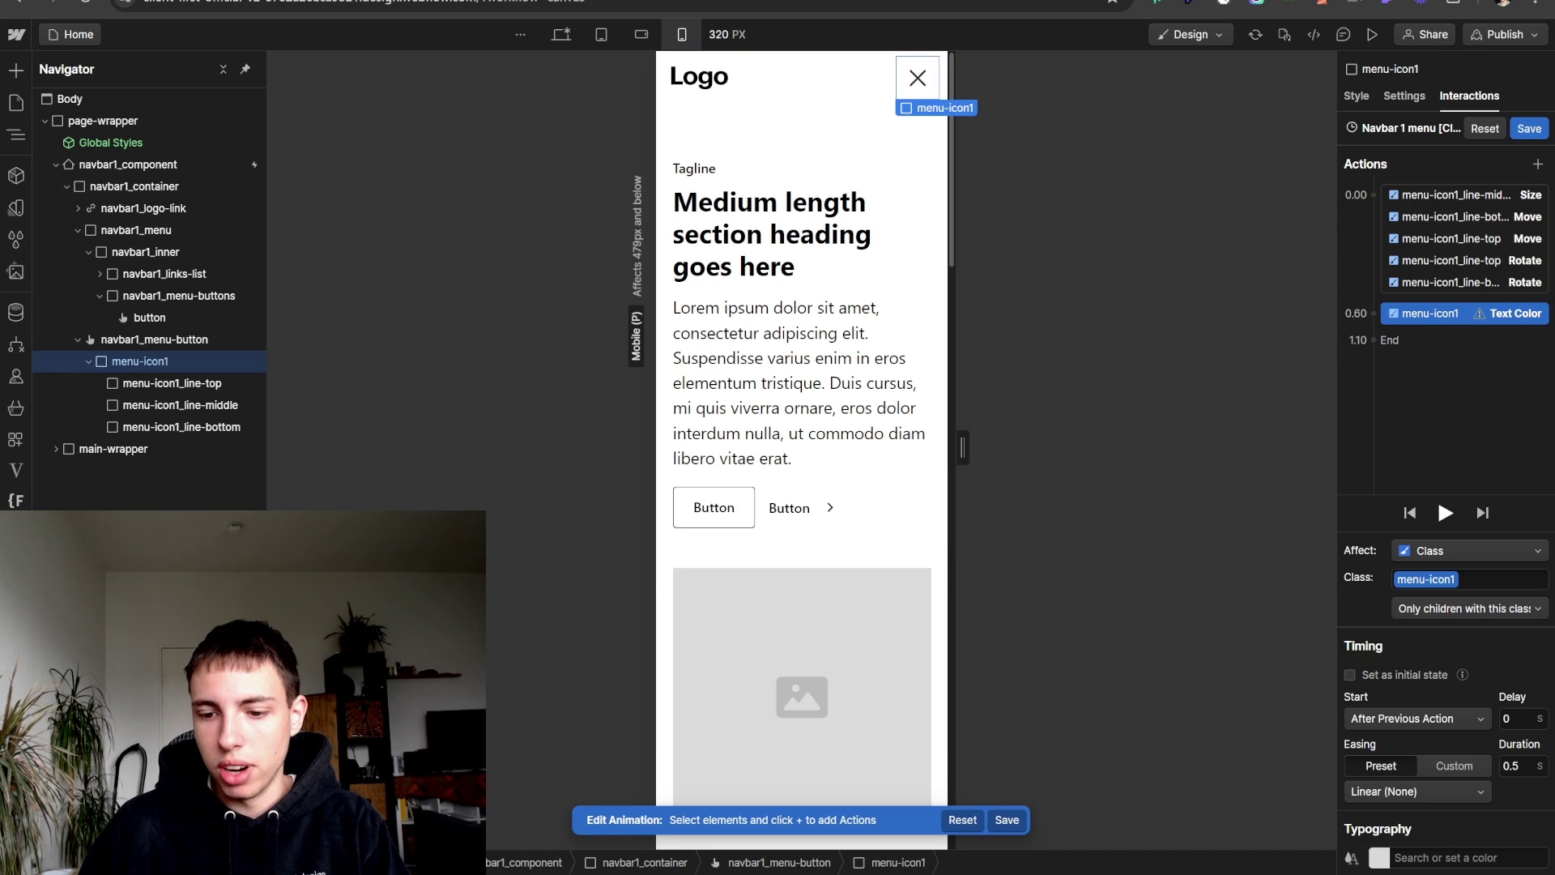
click(1378, 857)
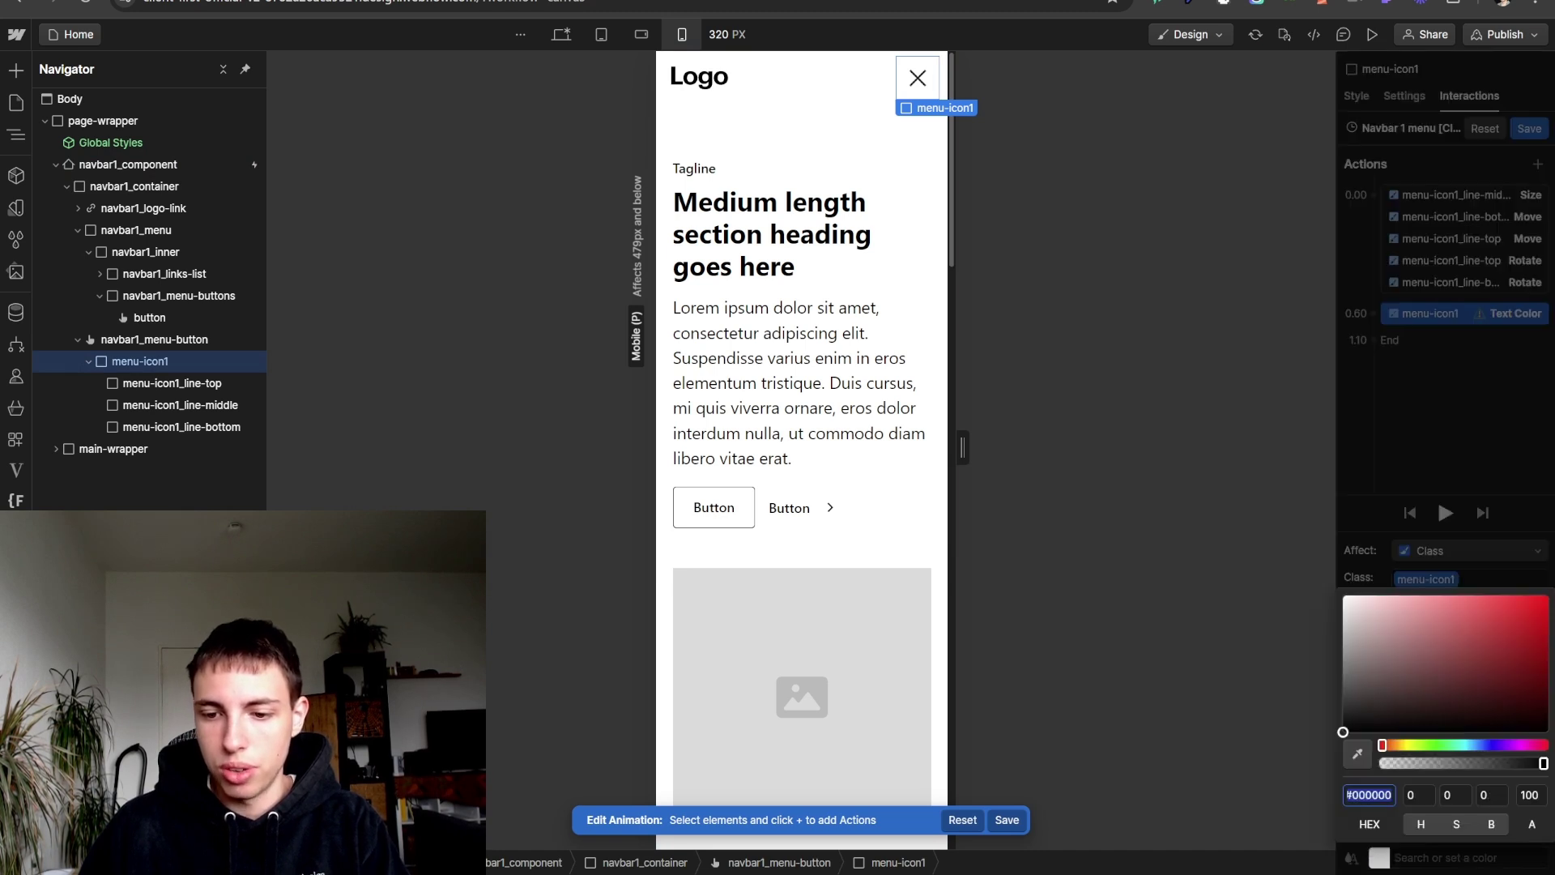
text(red)
key(Return)
key(Return)
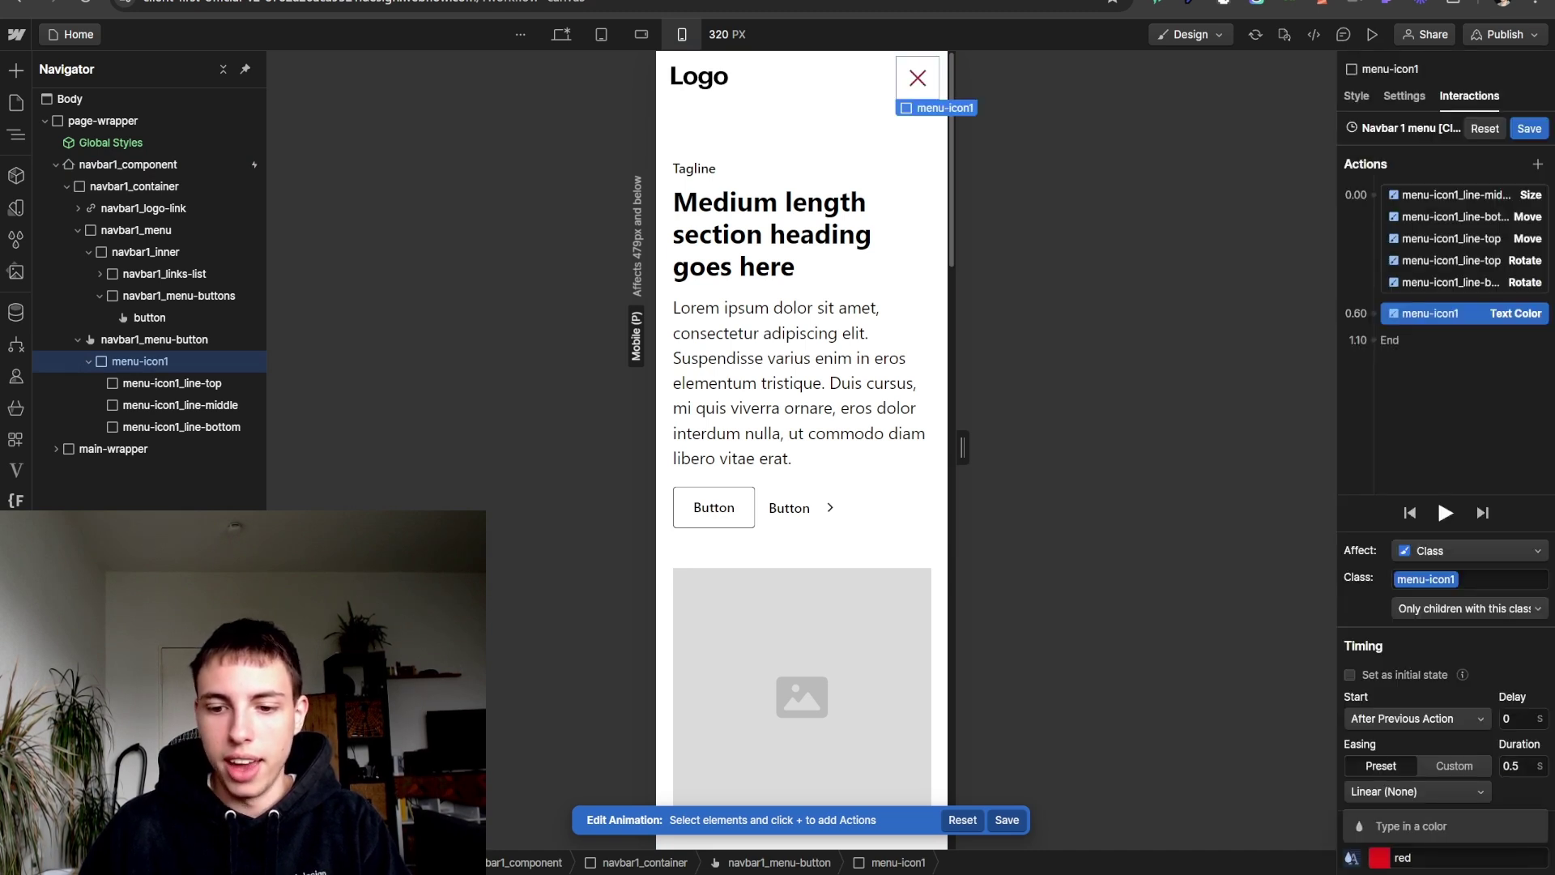
- Set the Text Color action to start With Previous Action with Ease easing and a 0.4 s duration, and save the animation
click(1416, 718)
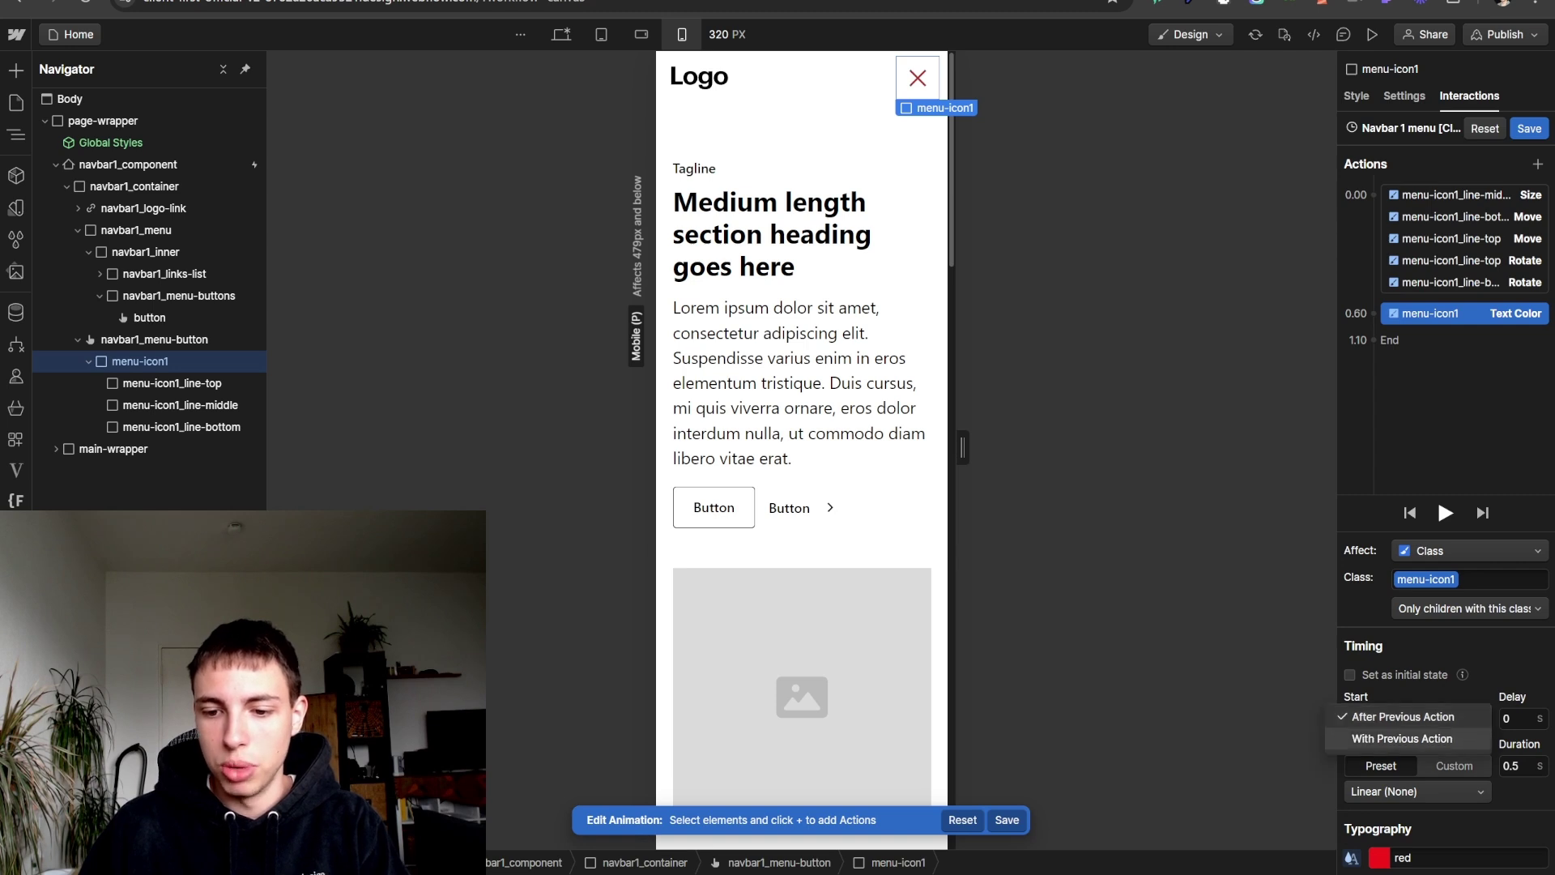
click(1402, 738)
click(1418, 791)
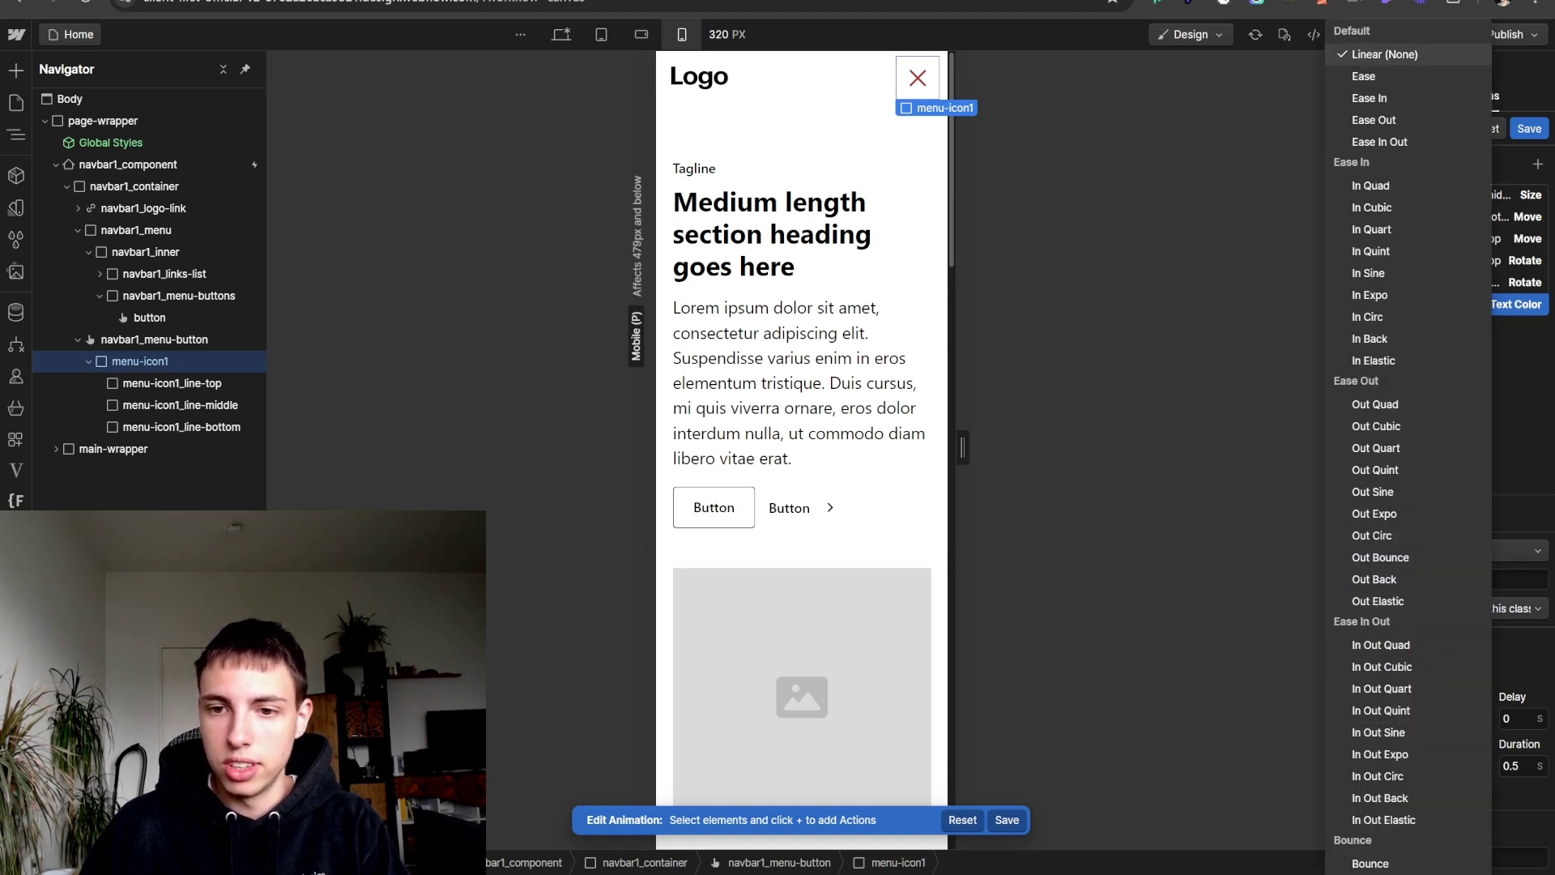
click(1384, 54)
click(1417, 792)
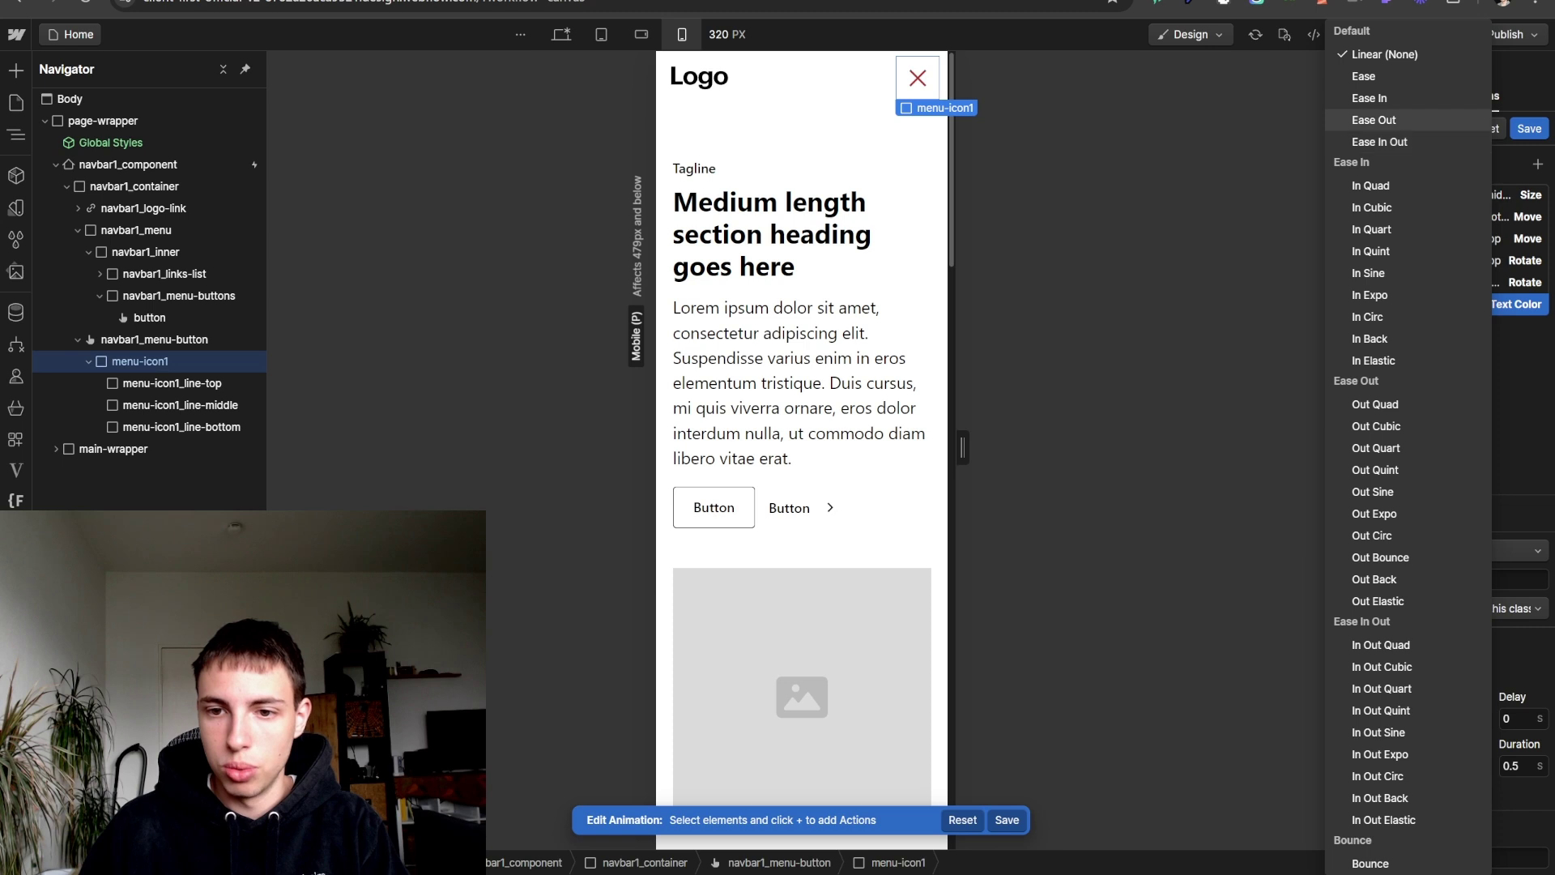
click(1364, 76)
click(1513, 766)
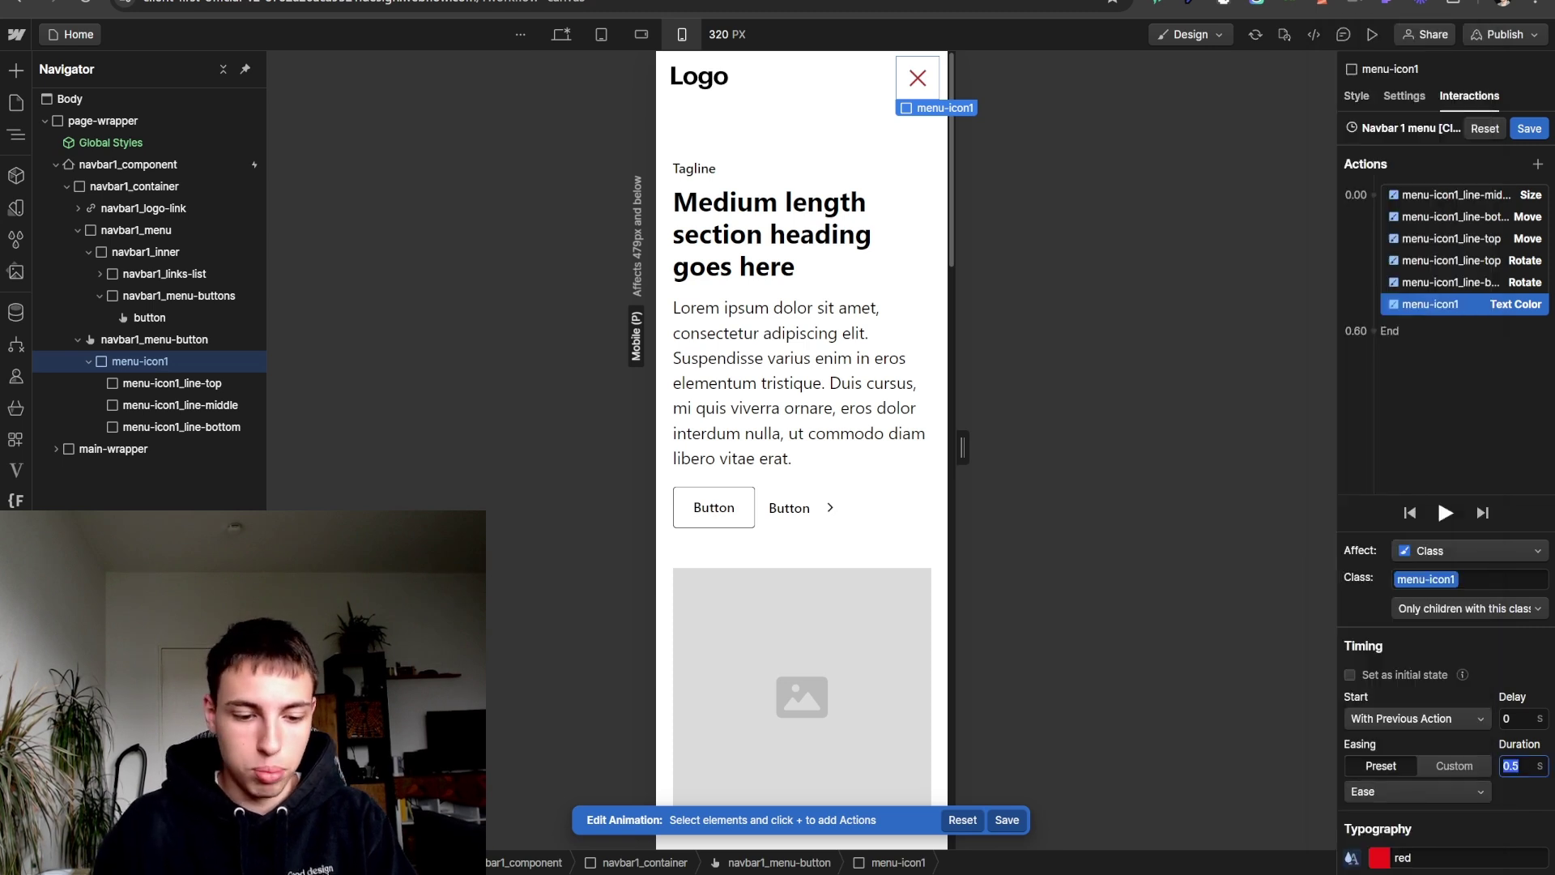
text(0.4)
key(Return)
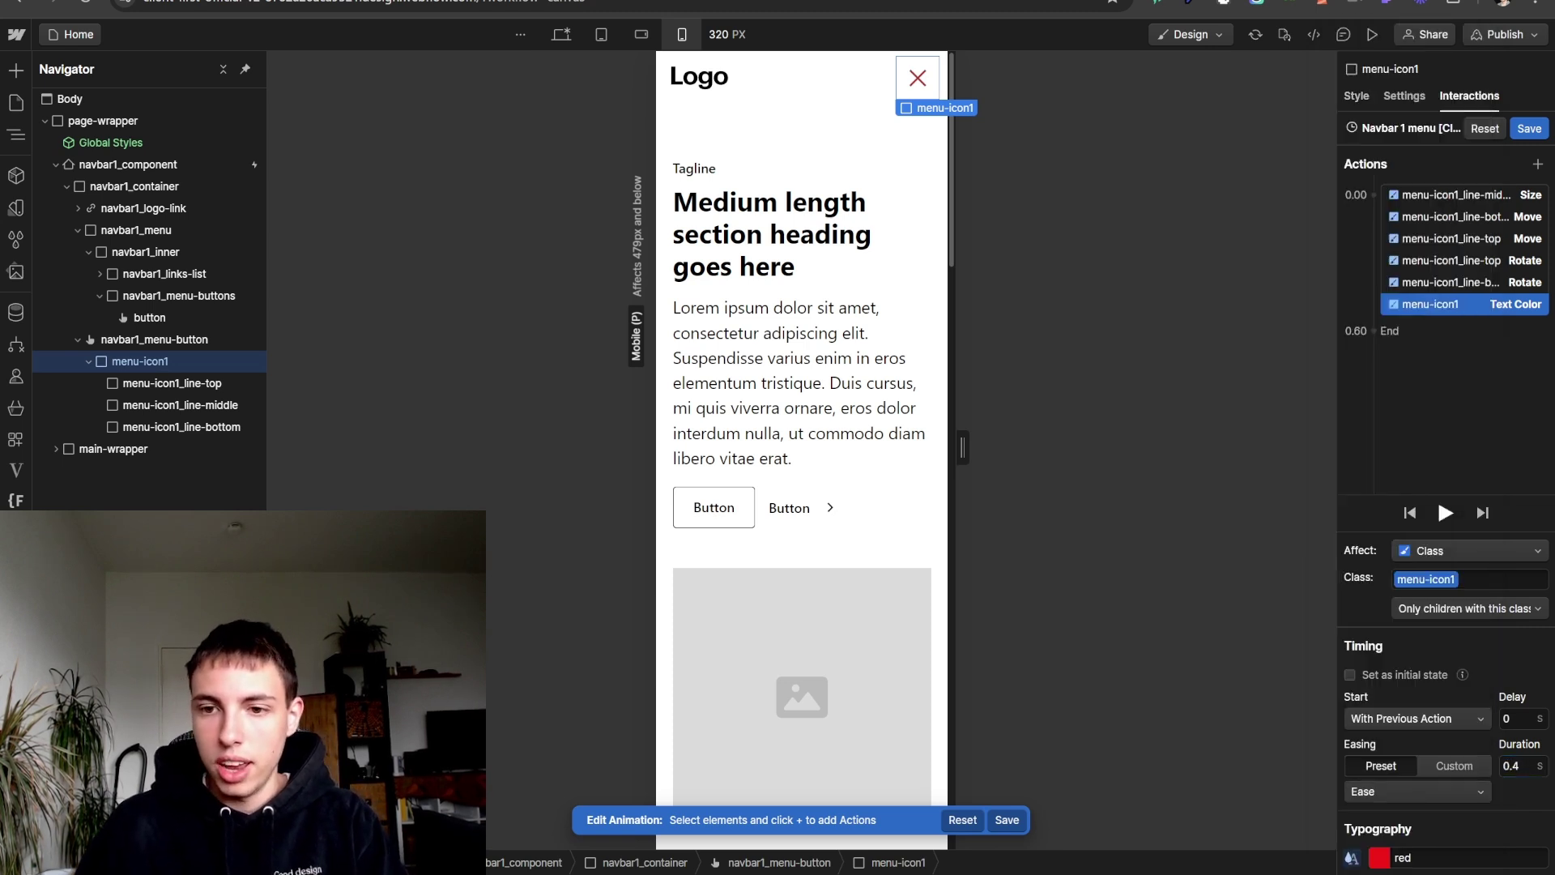
click(1528, 128)
- Preview the opened hamburger menu on mobile portrait, return to the desktop design view, and leave the Navbar opens interaction
click(1371, 34)
click(894, 78)
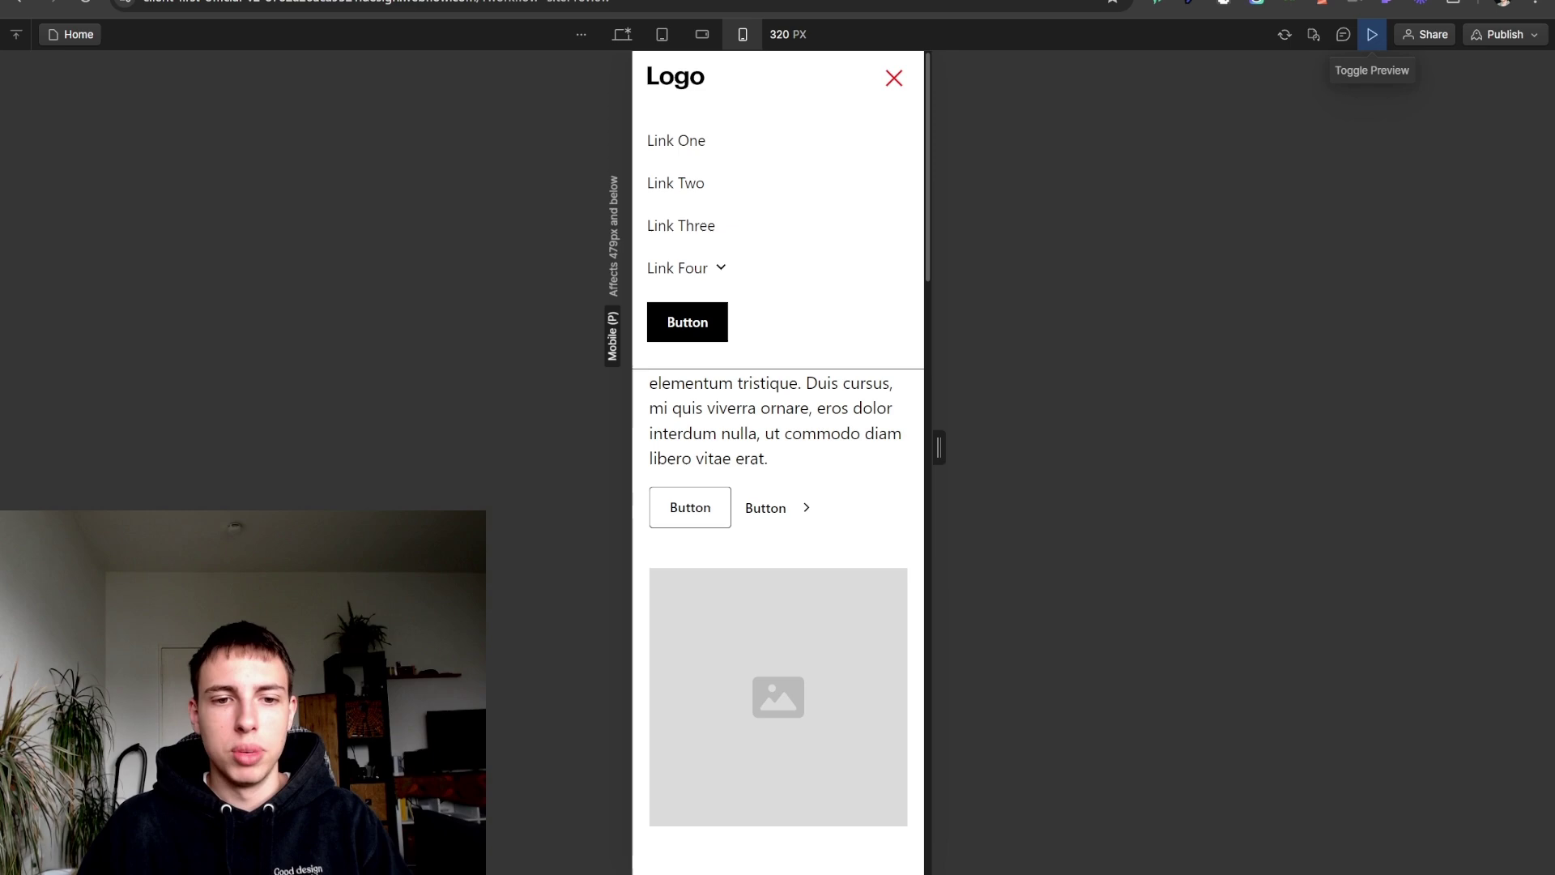
click(1372, 34)
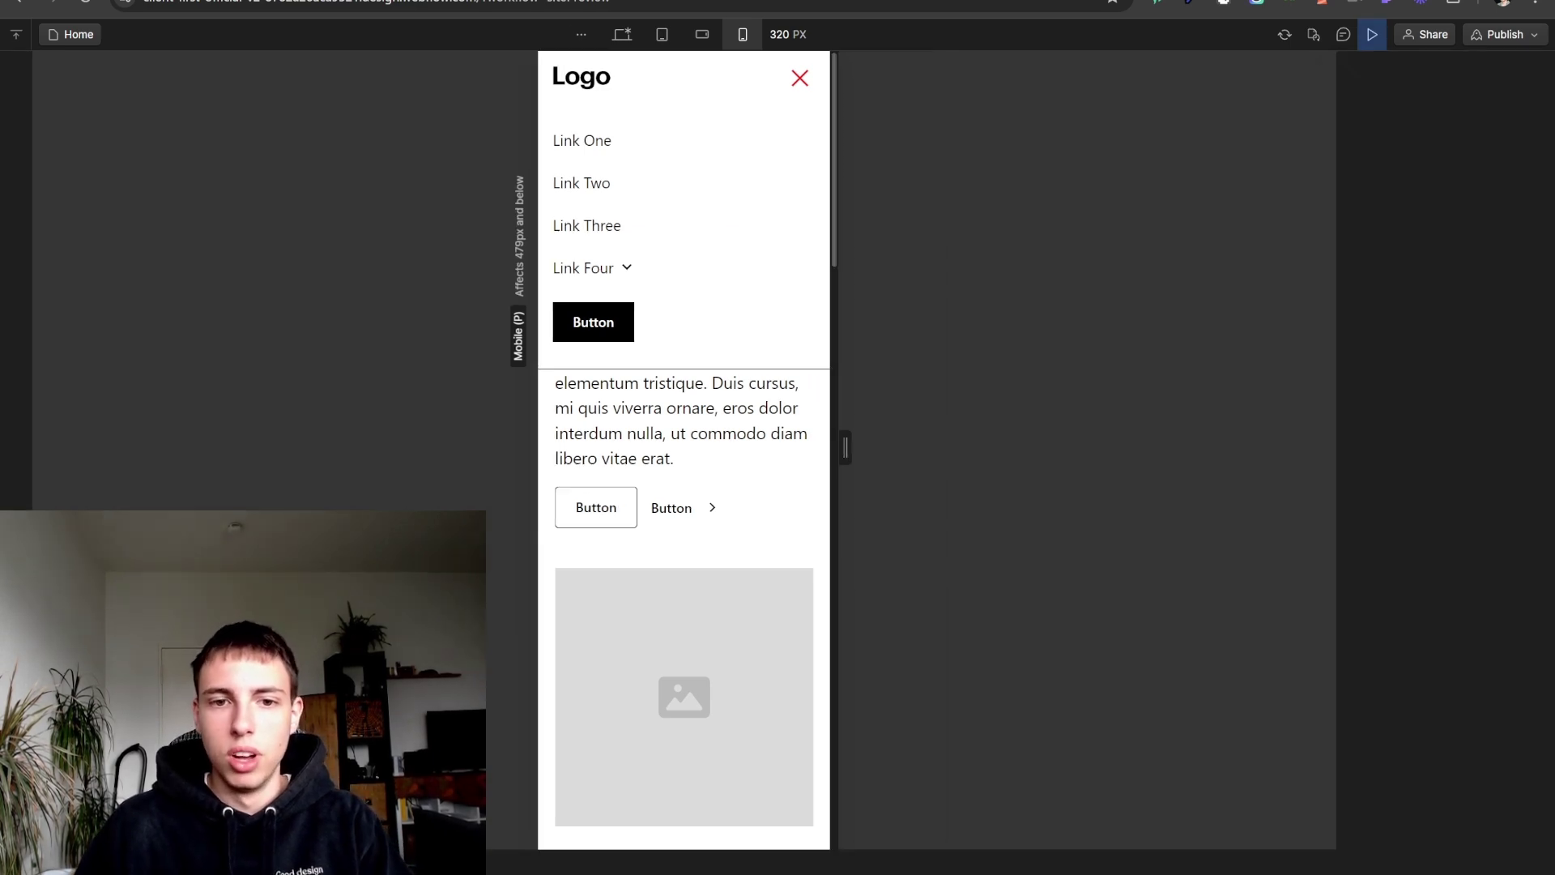
click(560, 34)
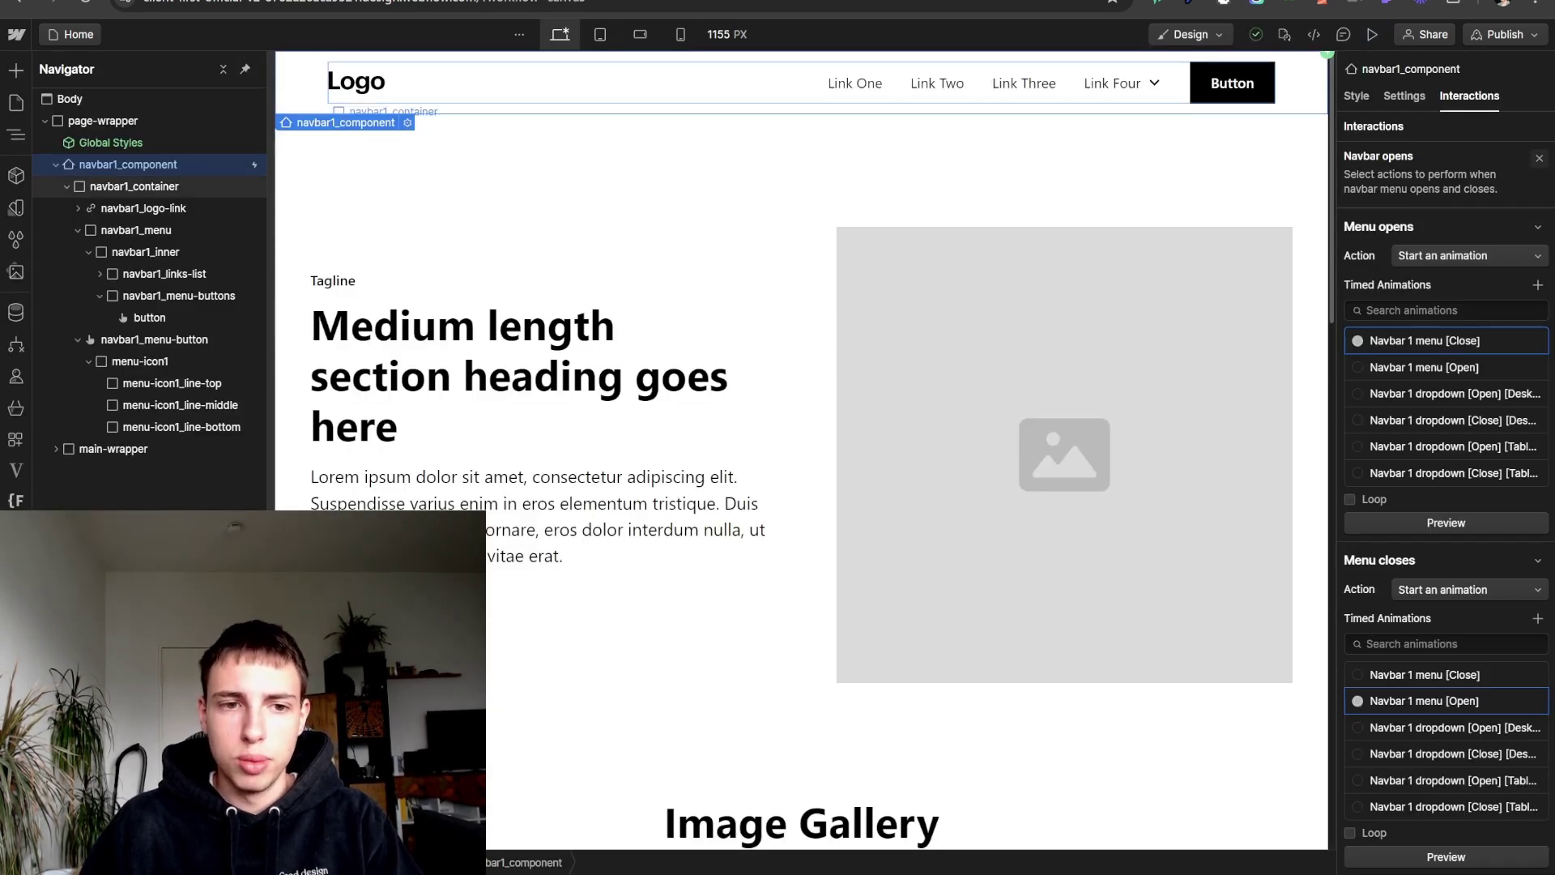
click(1539, 158)
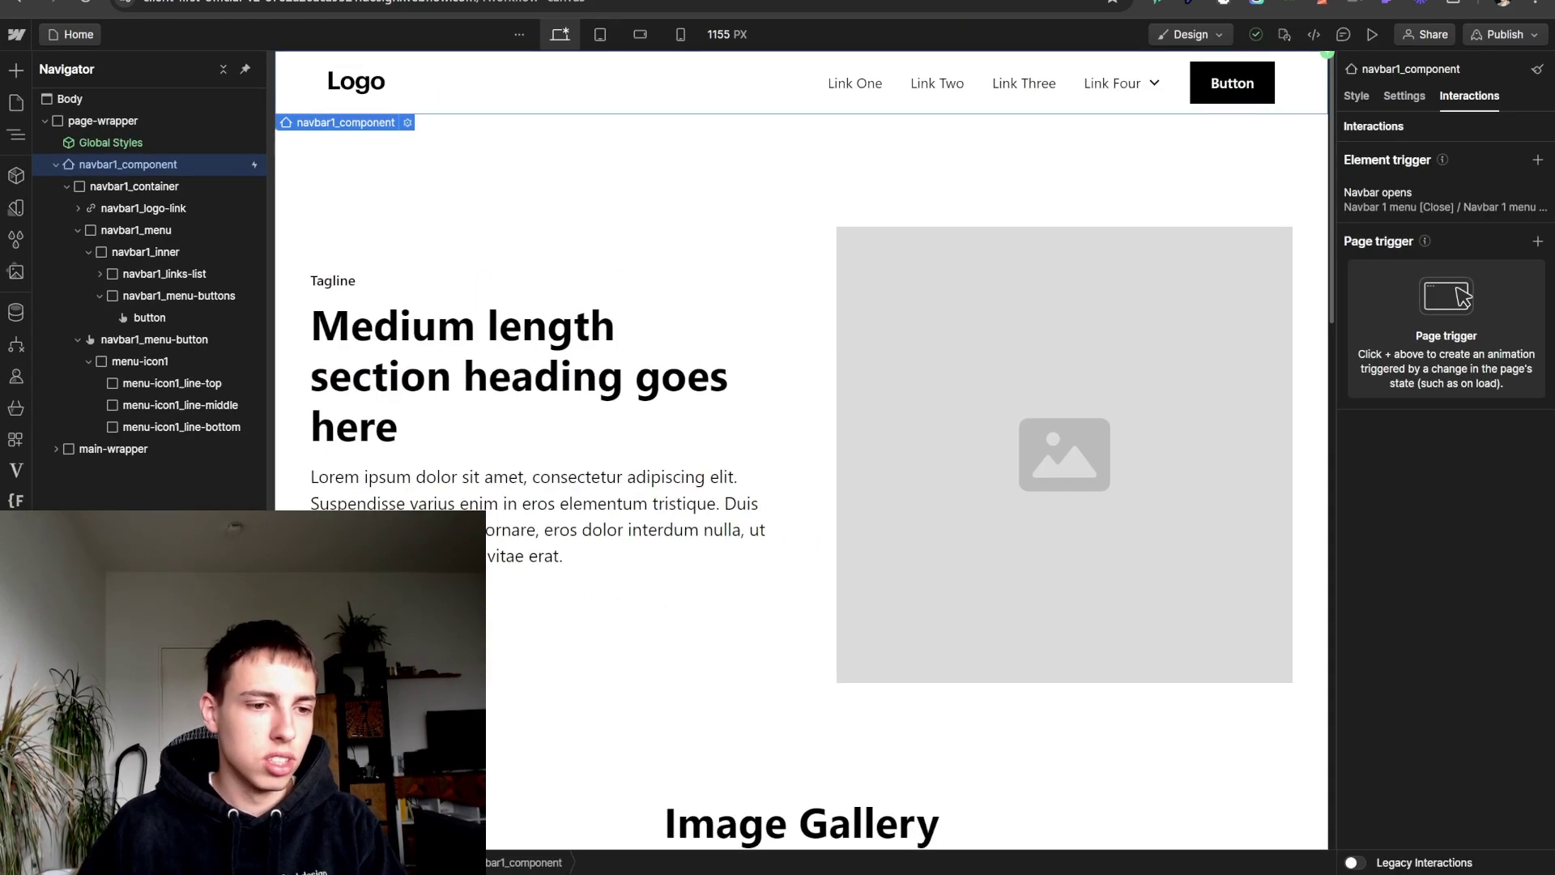
- Browse the saved components in the Library collection, and bring back the pinned Navigator
click(16, 470)
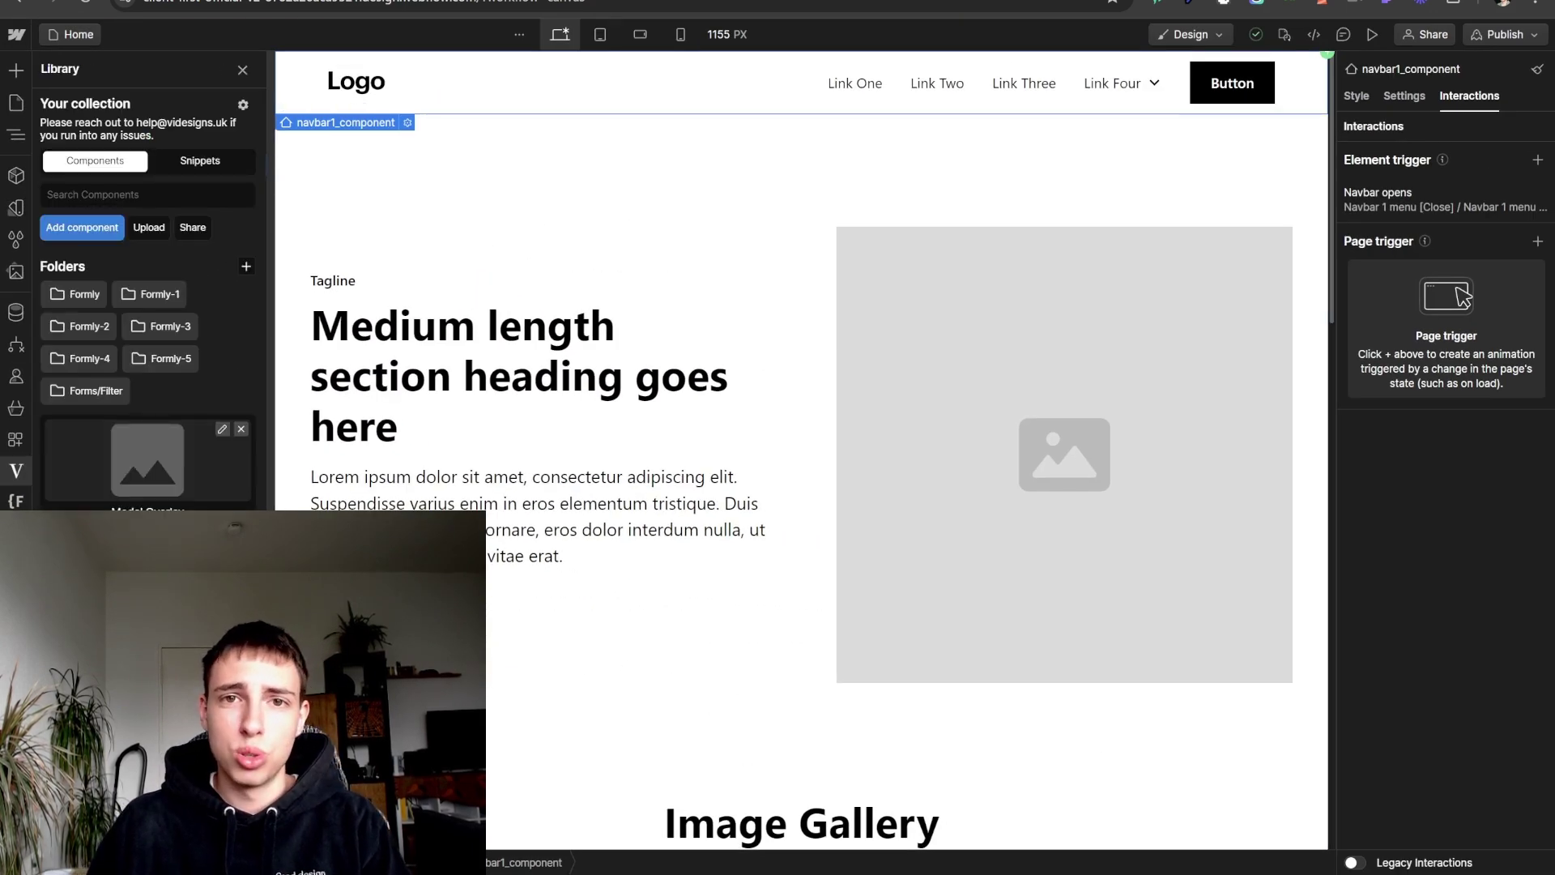
scroll(147, 299, down, 15)
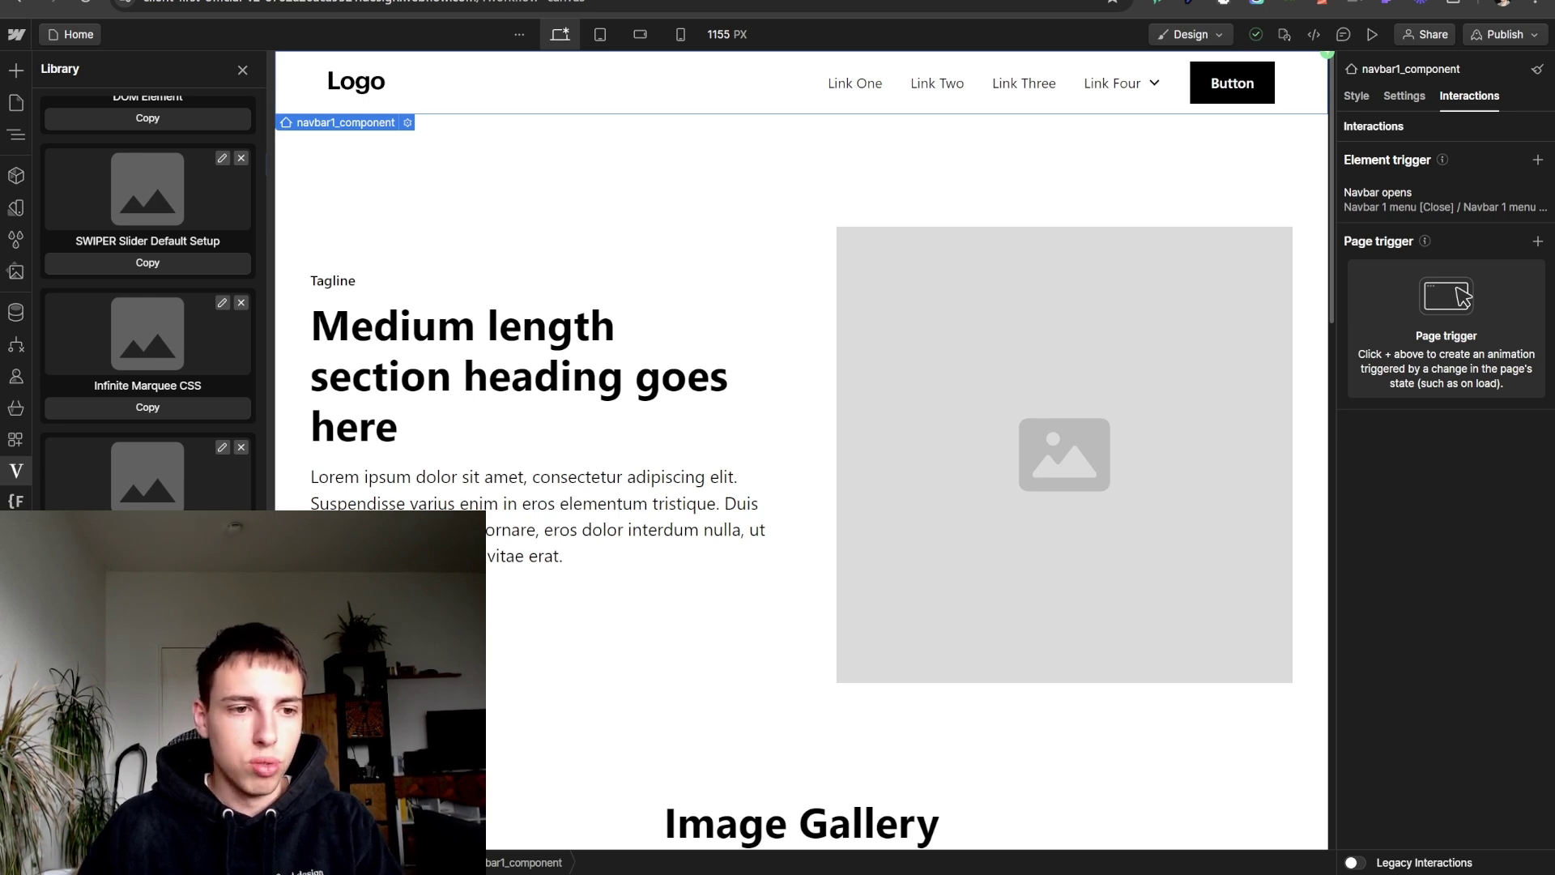
scroll(147, 300, up, 15)
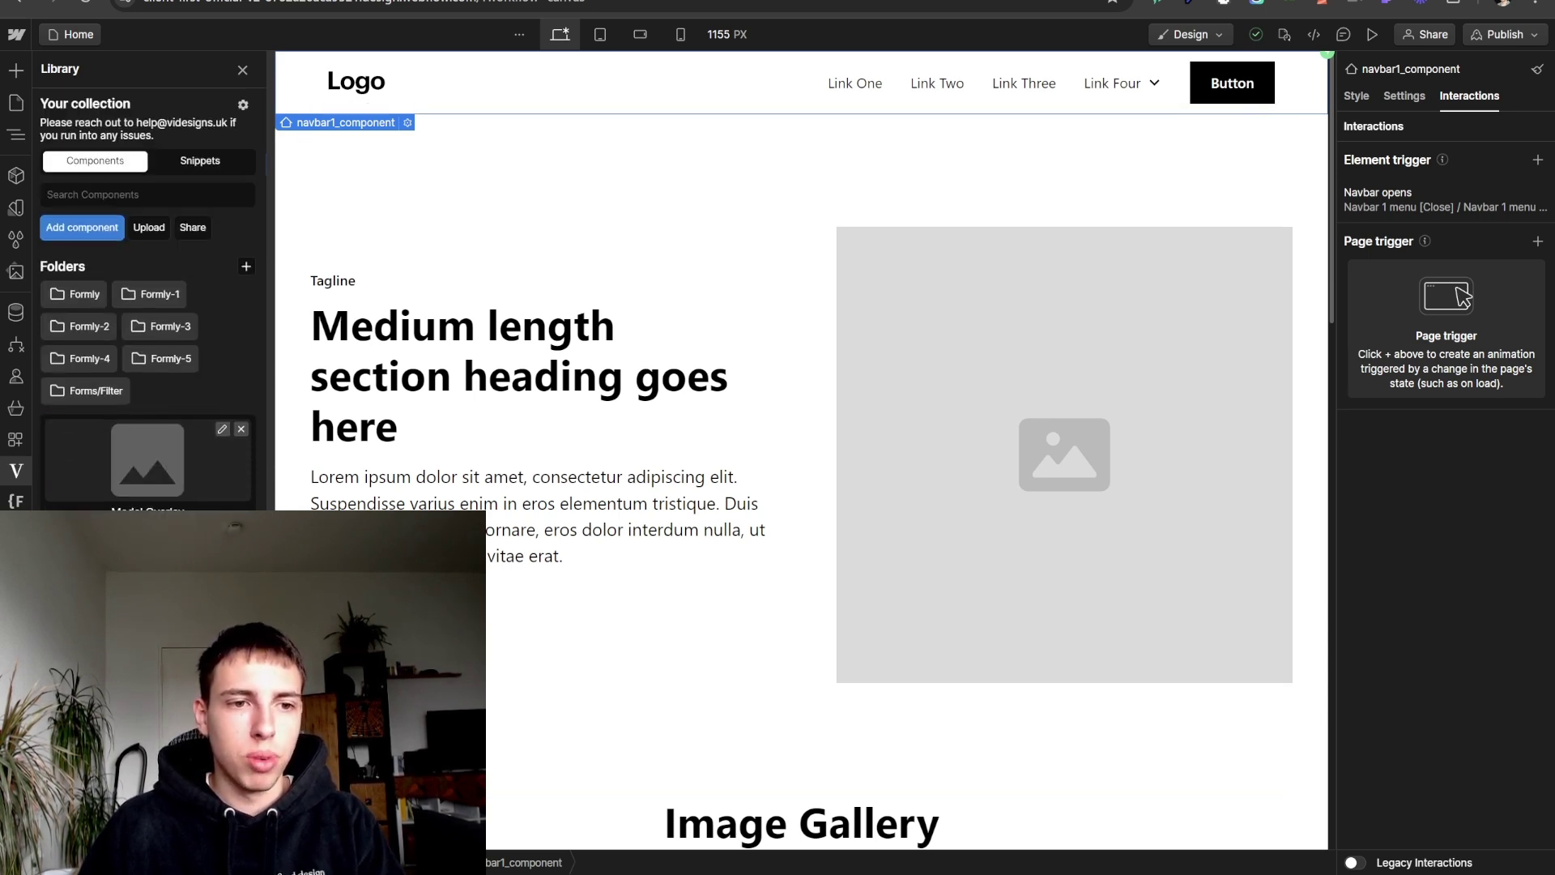
click(242, 70)
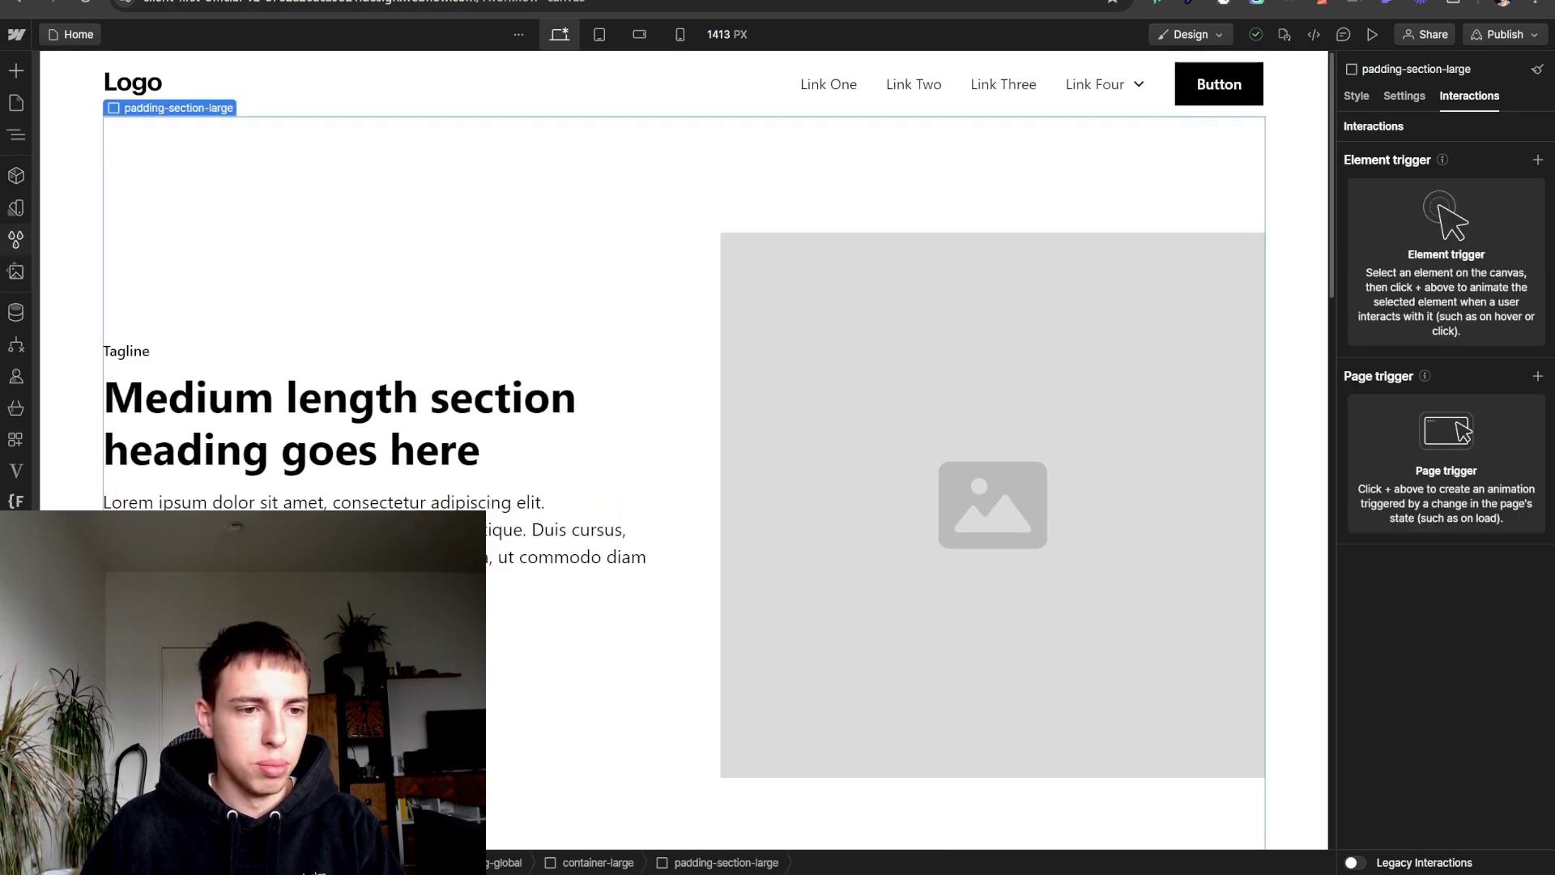
click(15, 135)
click(244, 69)
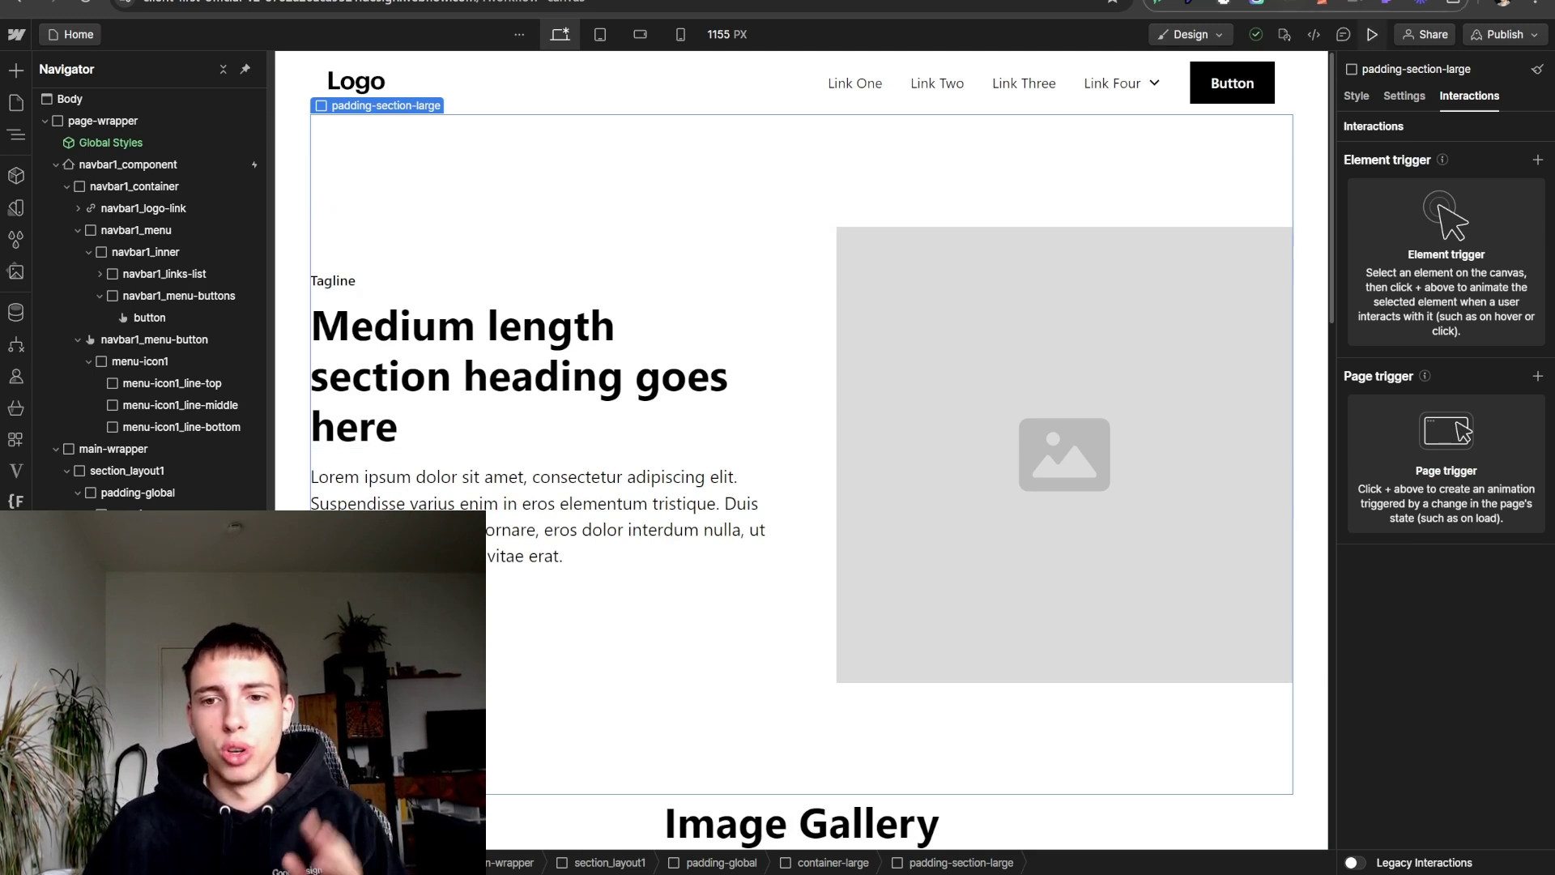
- Preview the desktop page to check how the navbar behaves on scroll, and return to the design view
click(1372, 34)
scroll(777, 461, down, 3)
scroll(777, 461, up, 3)
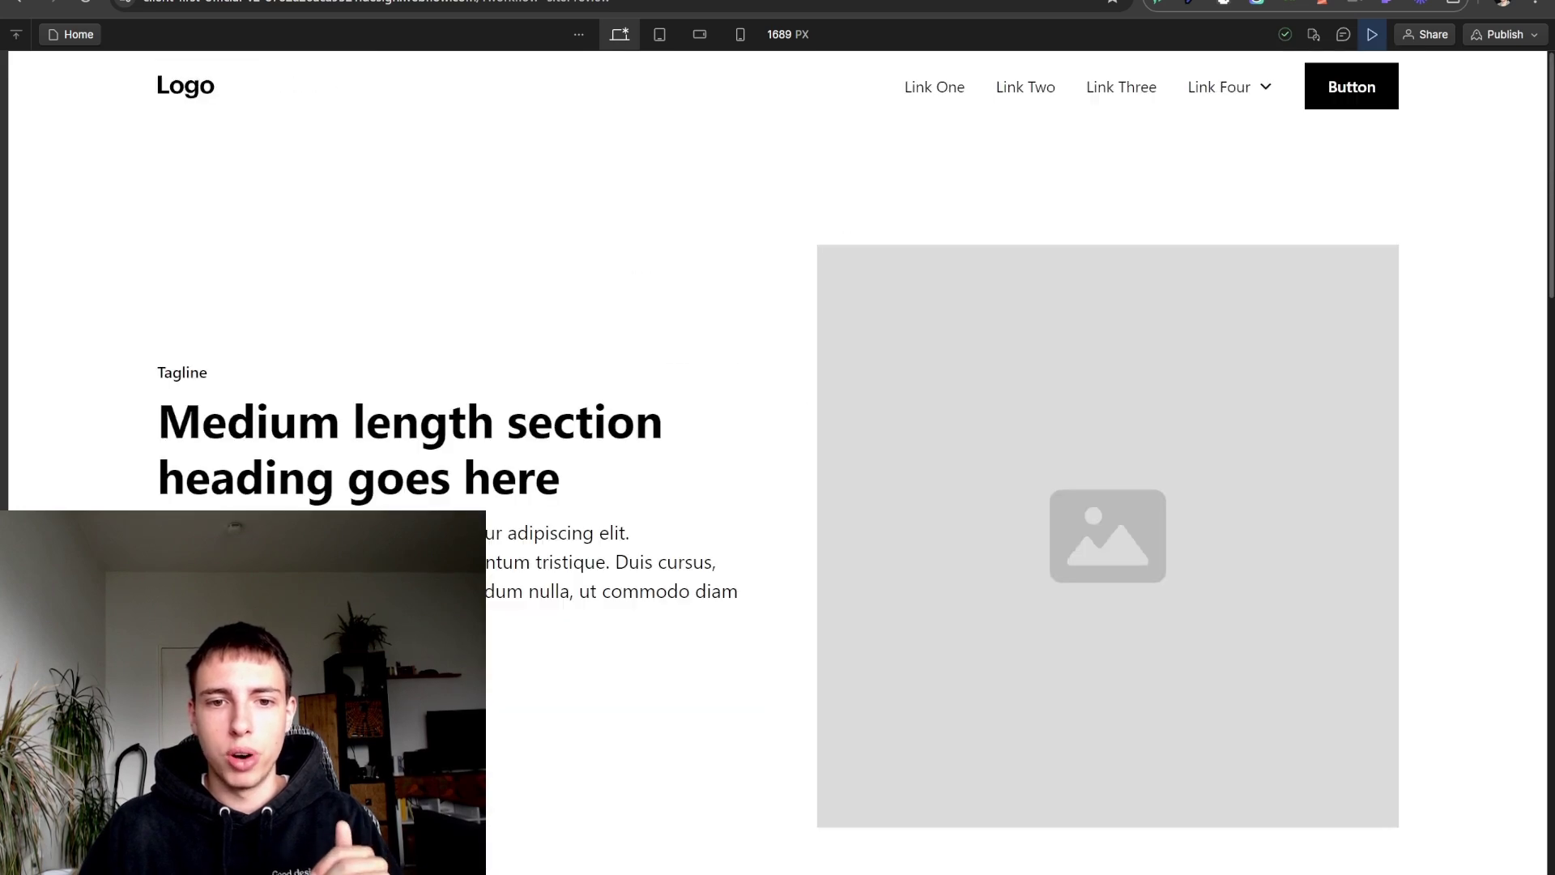
key(ctrl+shift+p)
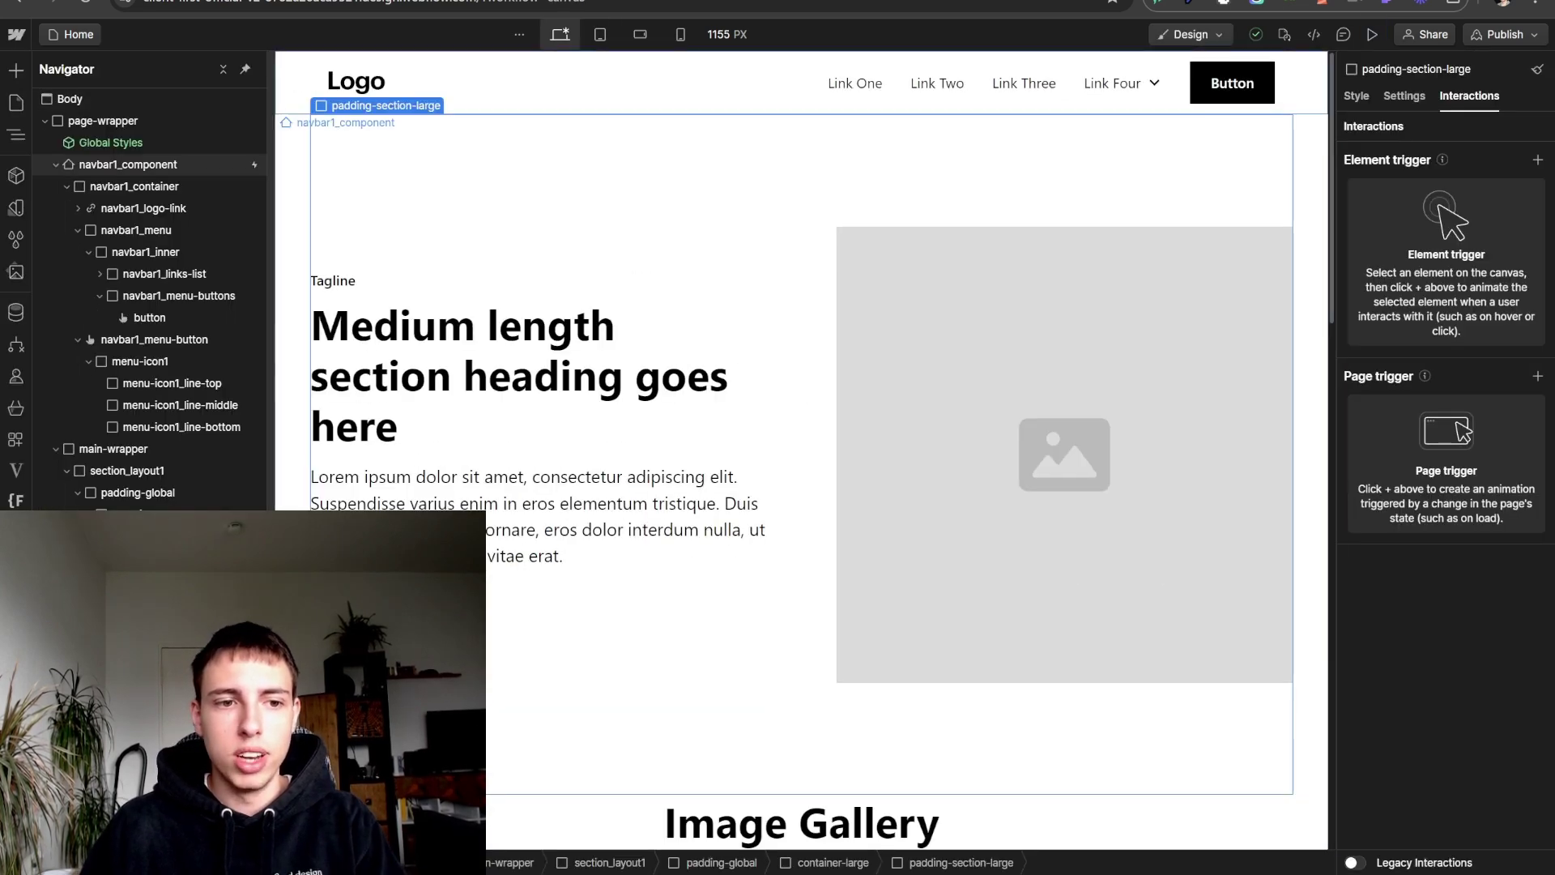
- Set navbar1_component's position to Sticky with a top offset of 0
click(128, 164)
key(s)
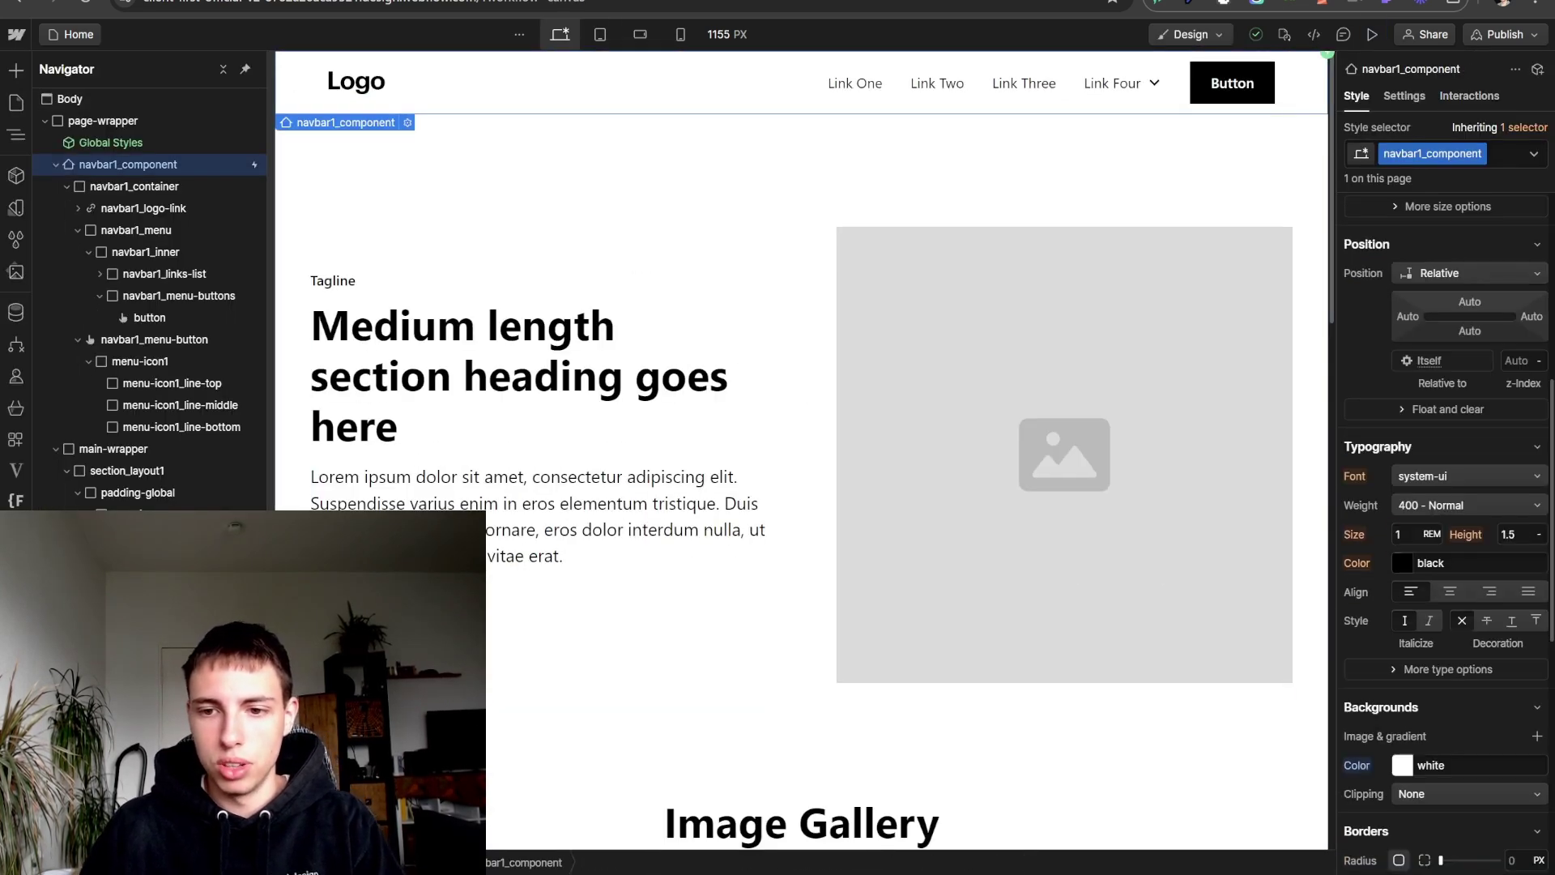
click(1469, 273)
click(1440, 336)
click(1469, 302)
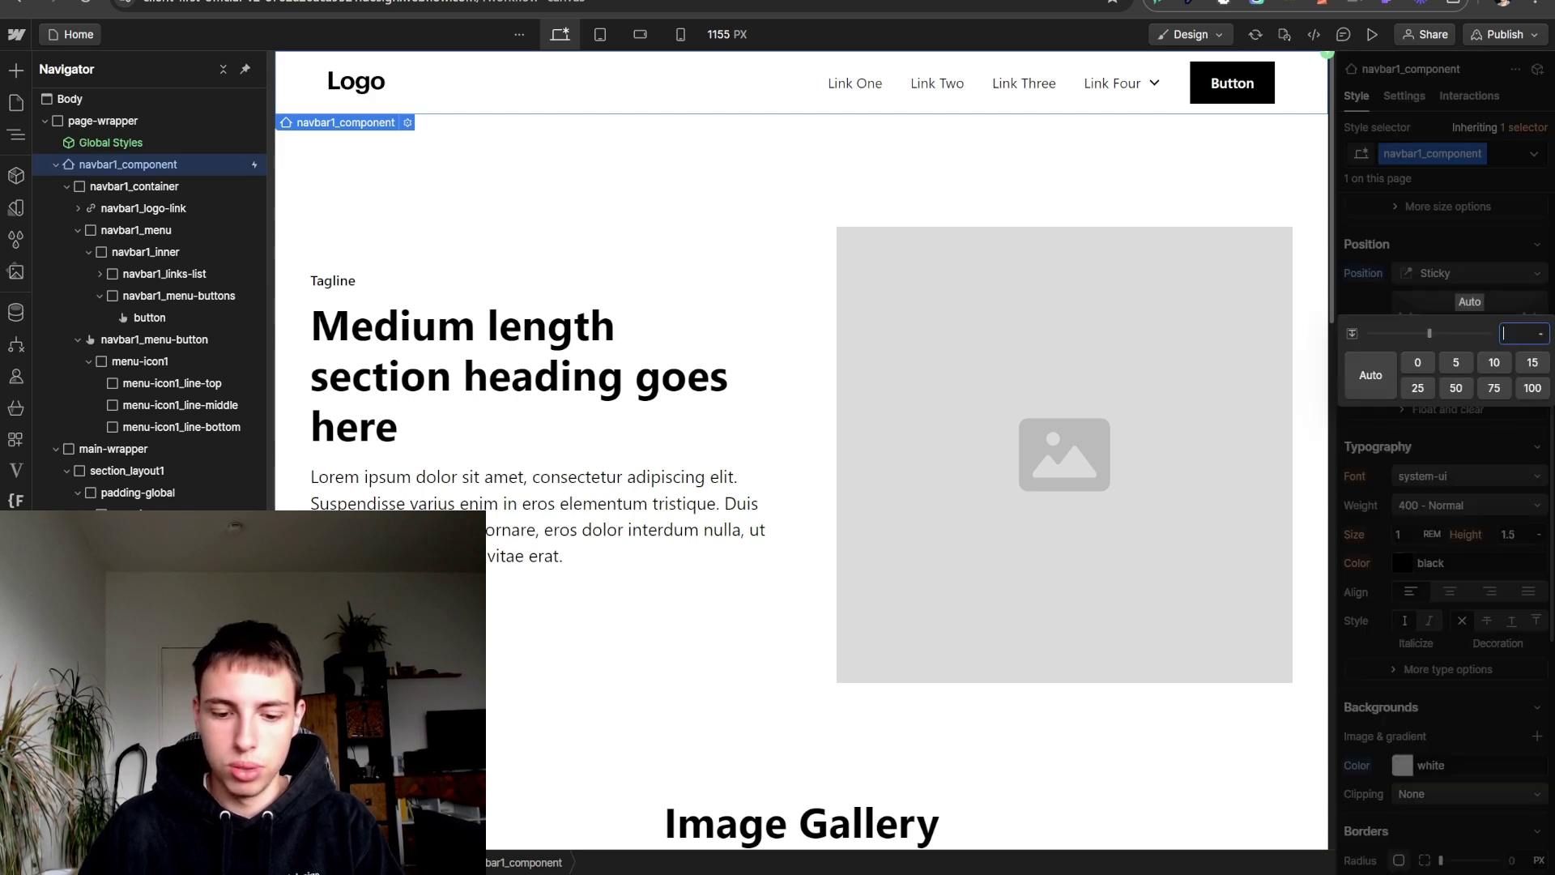
text(0)
key(Return)
- Check the sticky navbar while scrolling the page on the canvas and in preview, and return to the design view
scroll(802, 445, down, 6)
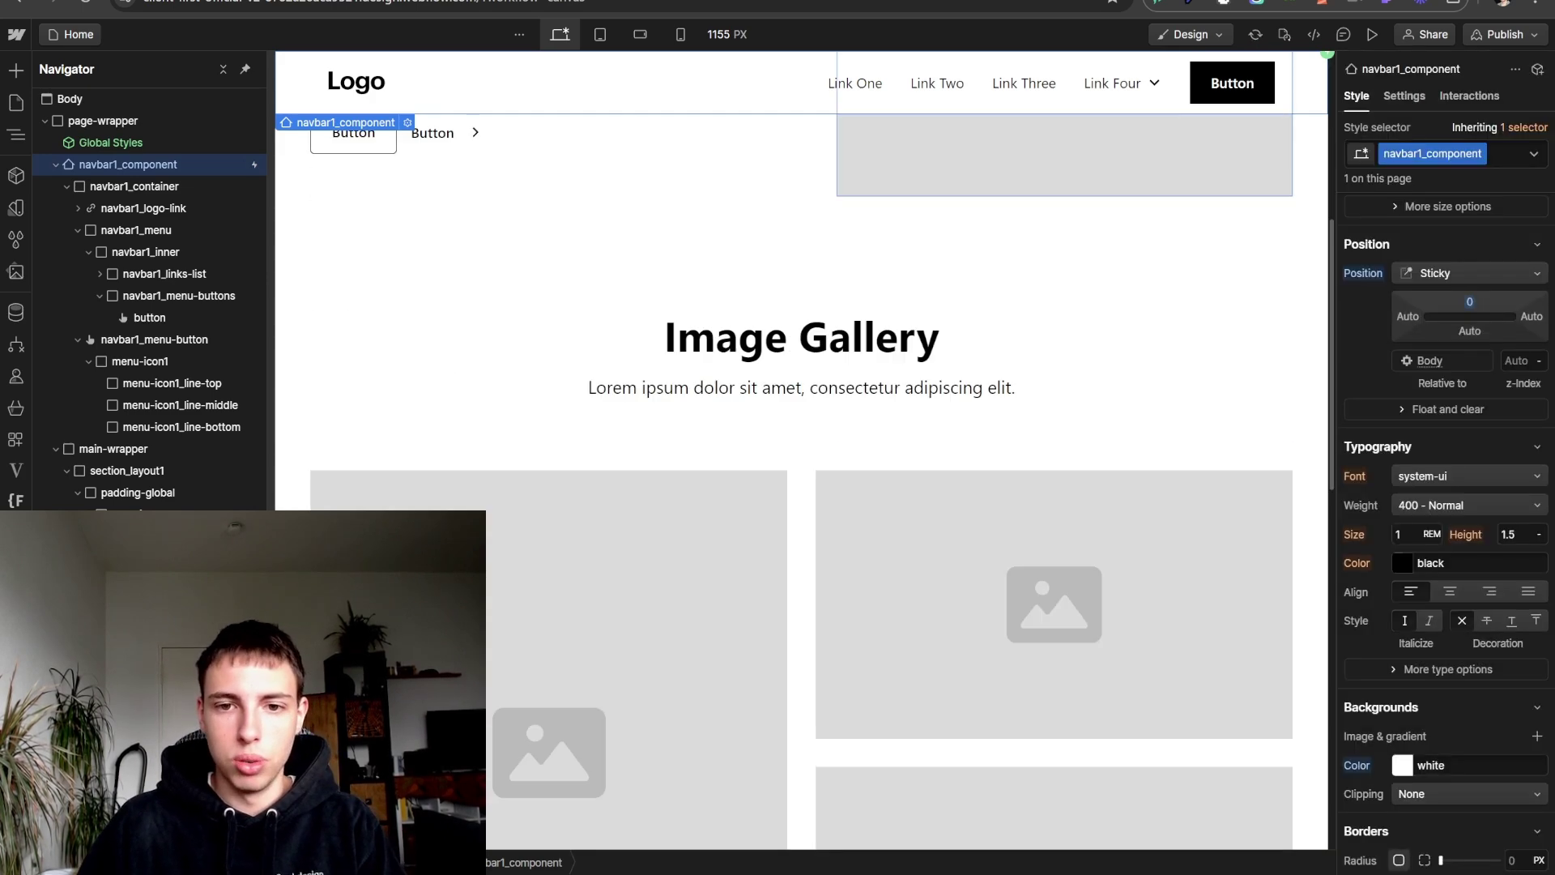
scroll(801, 445, down, 10)
scroll(801, 446, up, 16)
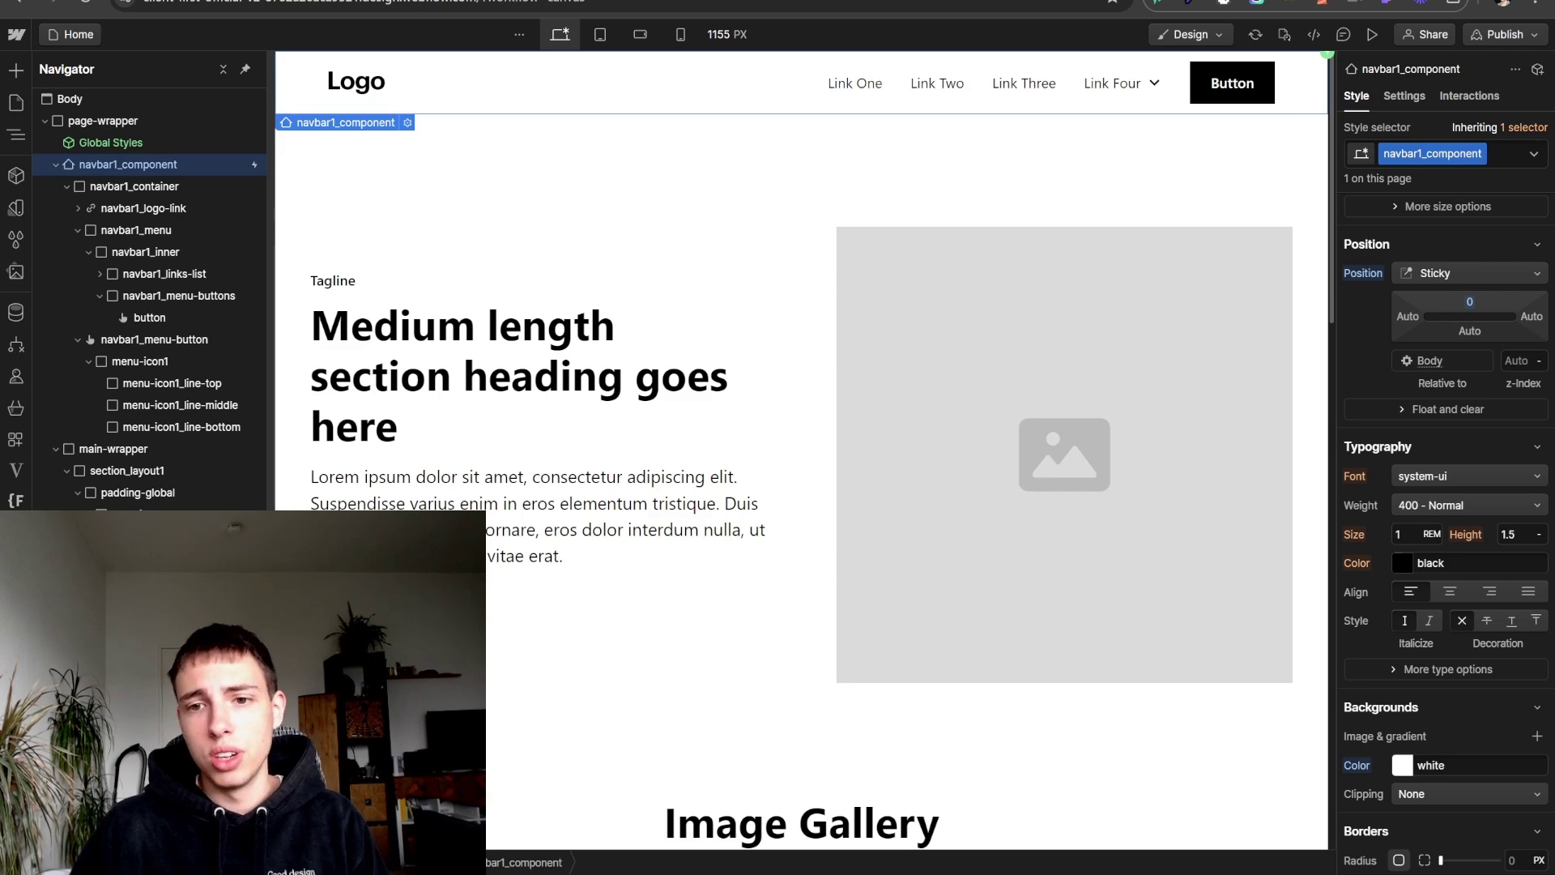
click(1372, 35)
scroll(777, 445, down, 16)
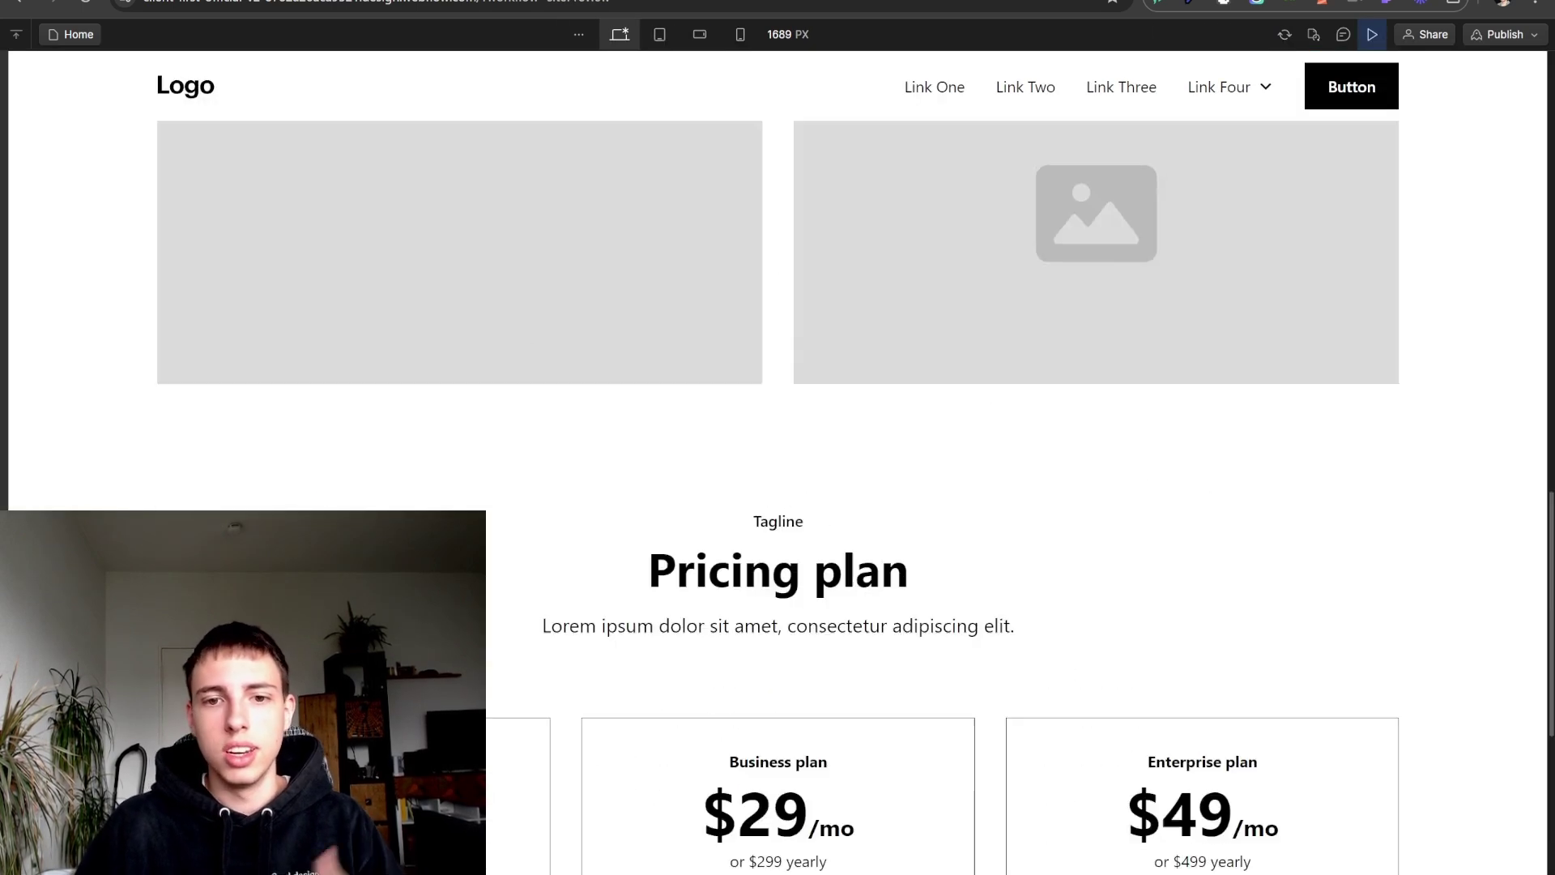
scroll(777, 446, up, 10)
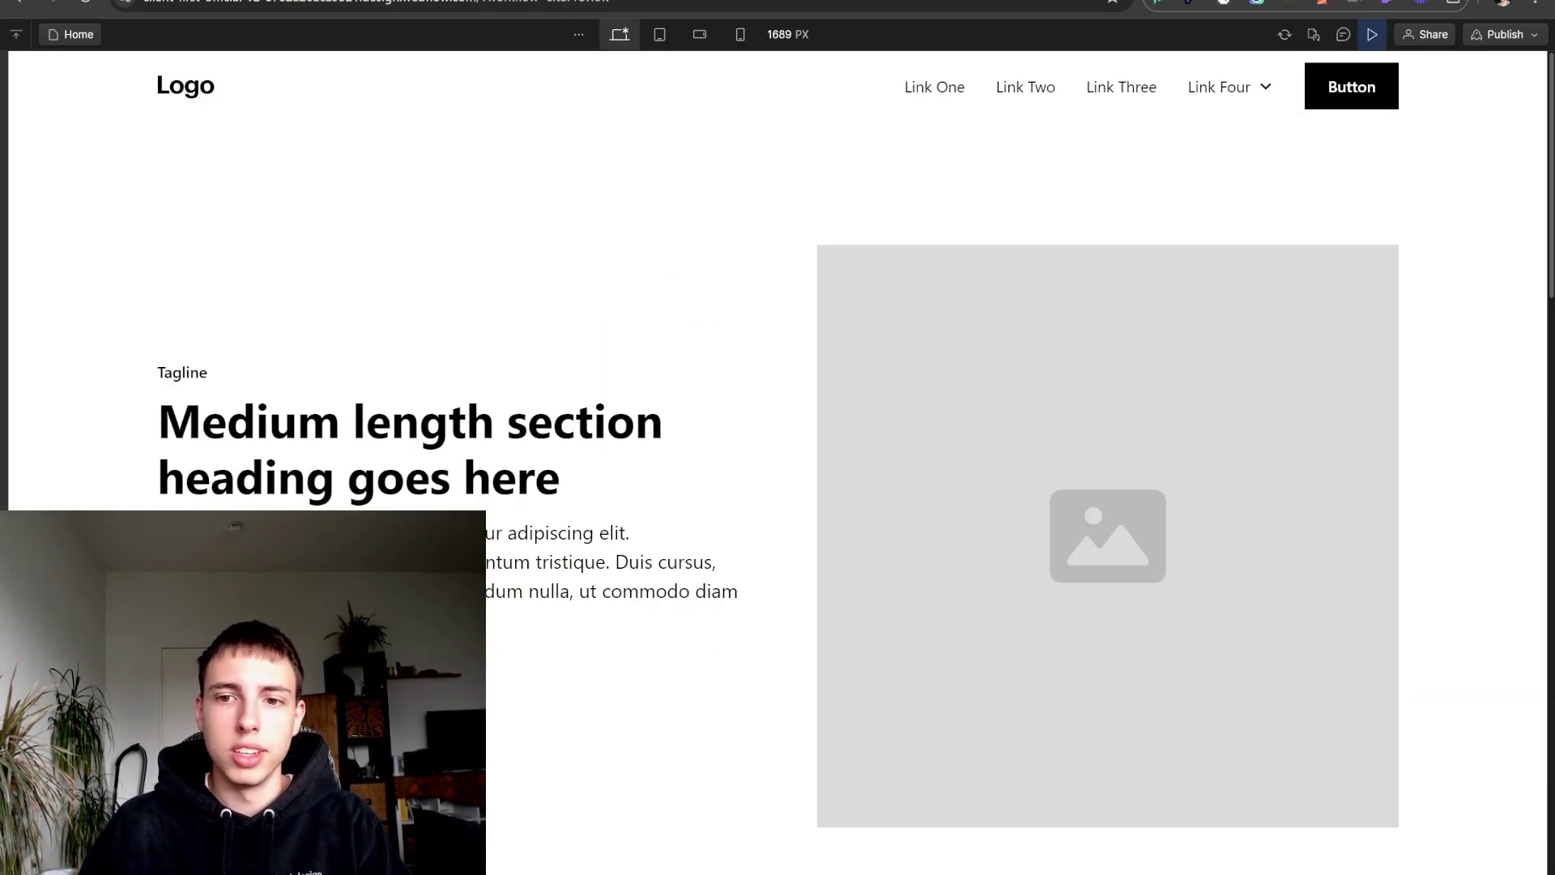
click(1372, 34)
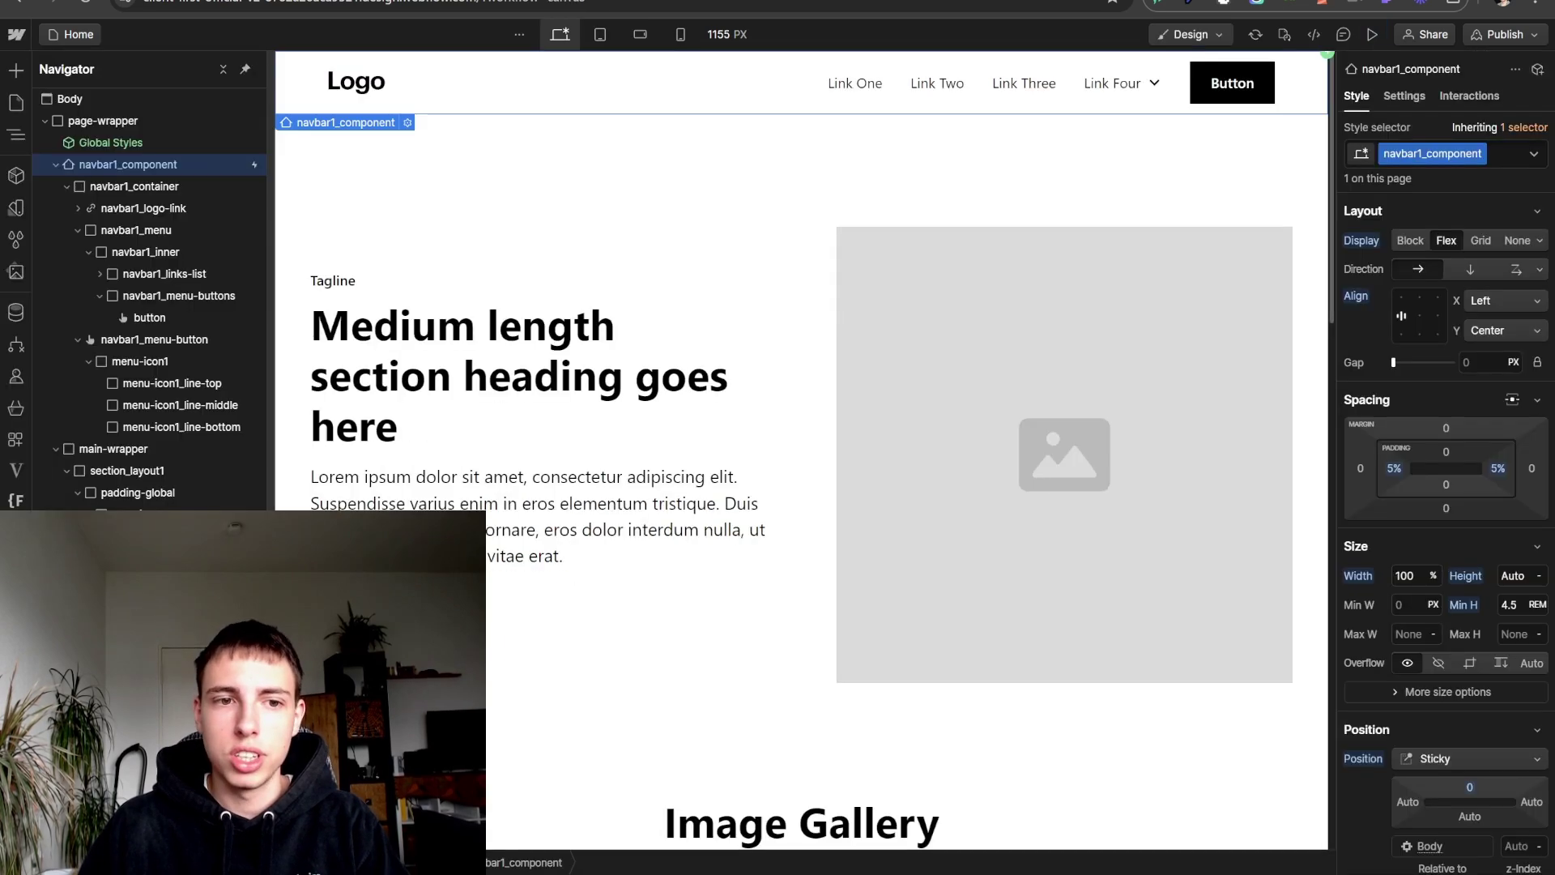